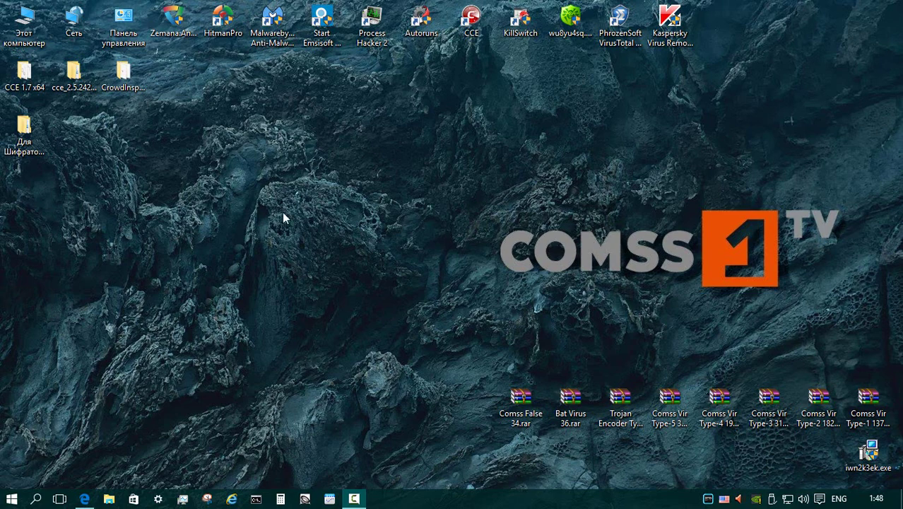
# Step: Look through the Архивы, Видео, Документы and Музыка folders inside the desktop folder Для Шифраторов
pyautogui.click(26, 132)
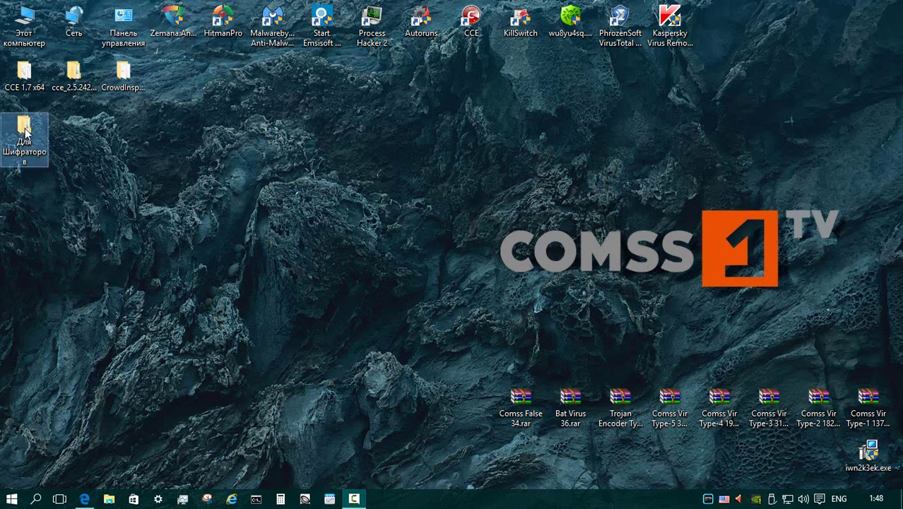
pyautogui.doubleClick(26, 132)
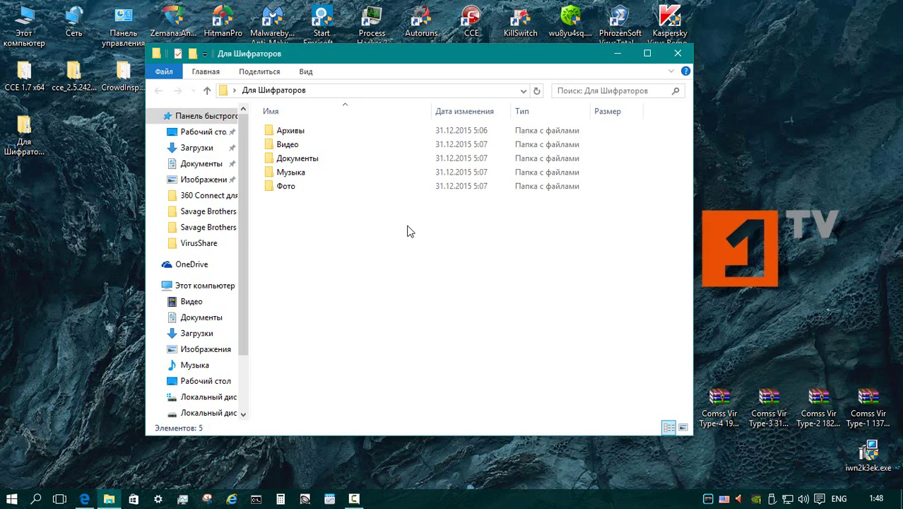
pyautogui.doubleClick(341, 134)
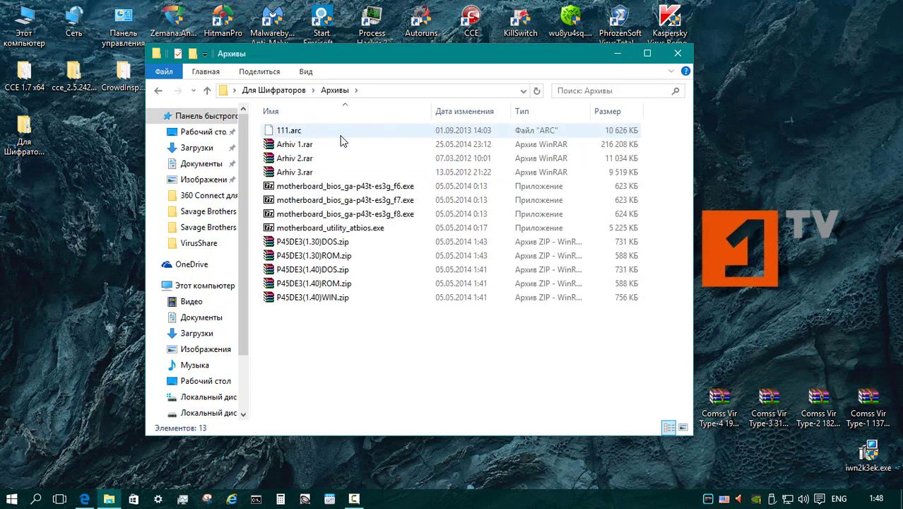
pyautogui.click(233, 90)
pyautogui.click(247, 116)
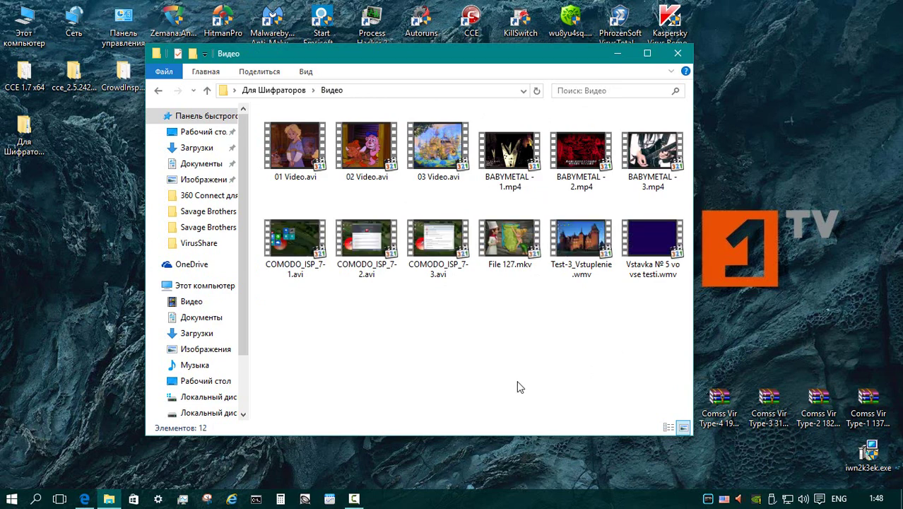
pyautogui.hotkey('alt', 'Left')
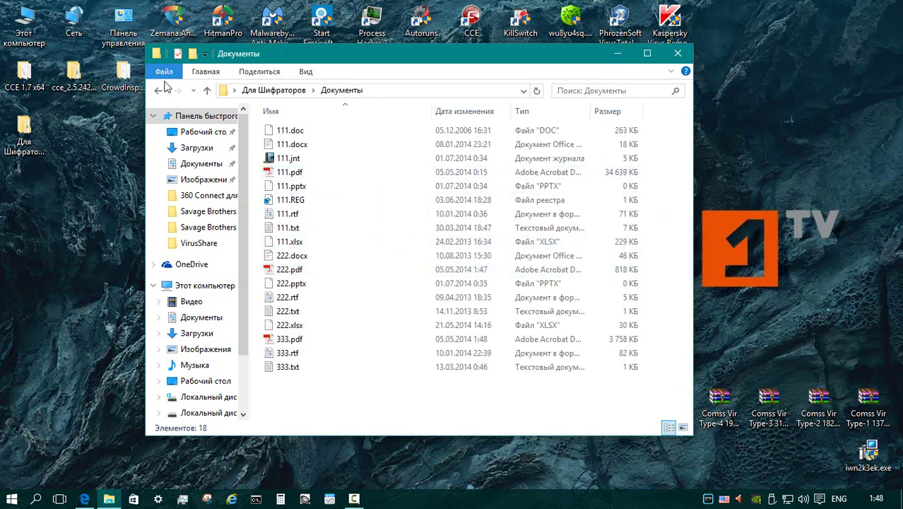
pyautogui.click(206, 89)
pyautogui.doubleClick(283, 172)
pyautogui.doubleClick(302, 145)
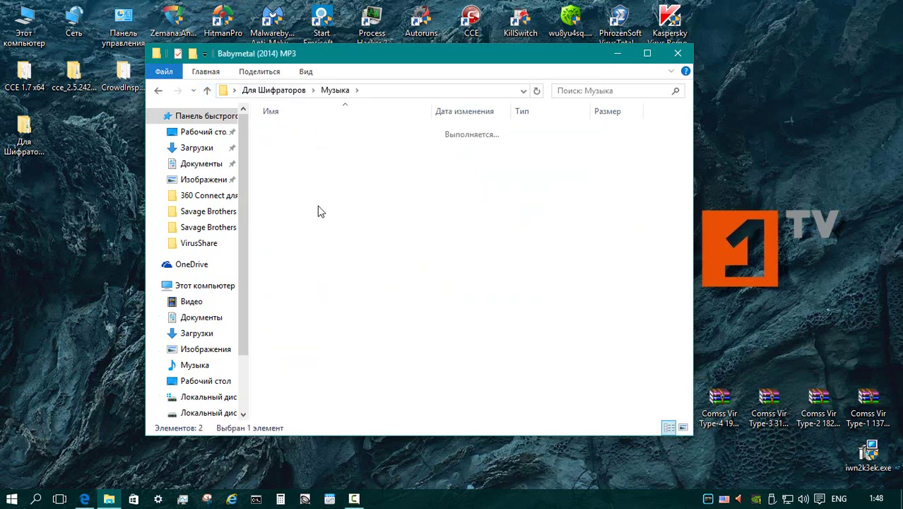
pyautogui.click(206, 90)
pyautogui.click(207, 90)
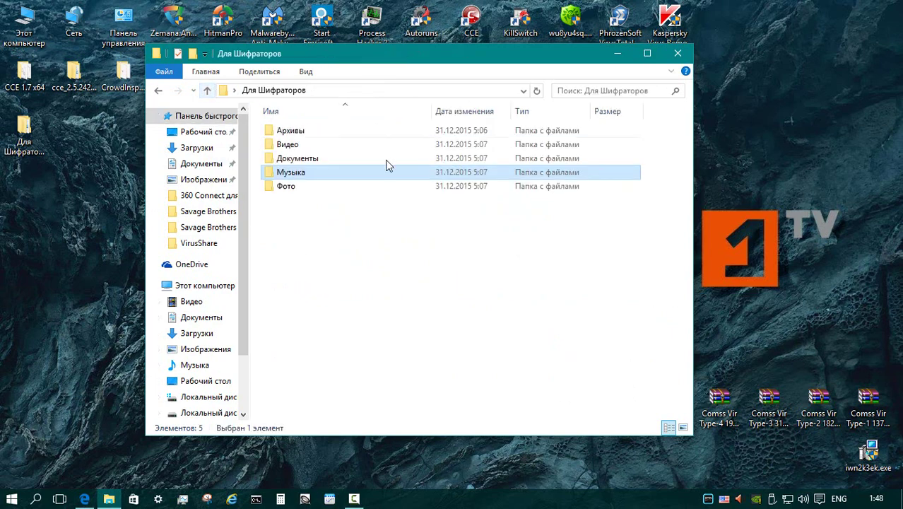
# Step: Look through the image-format subfolders of Фото, including GIF, JPG and TIFF, and close the folder window
pyautogui.doubleClick(285, 185)
pyautogui.doubleClick(292, 130)
pyautogui.hotkey('alt', 'Left')
pyautogui.doubleClick(303, 145)
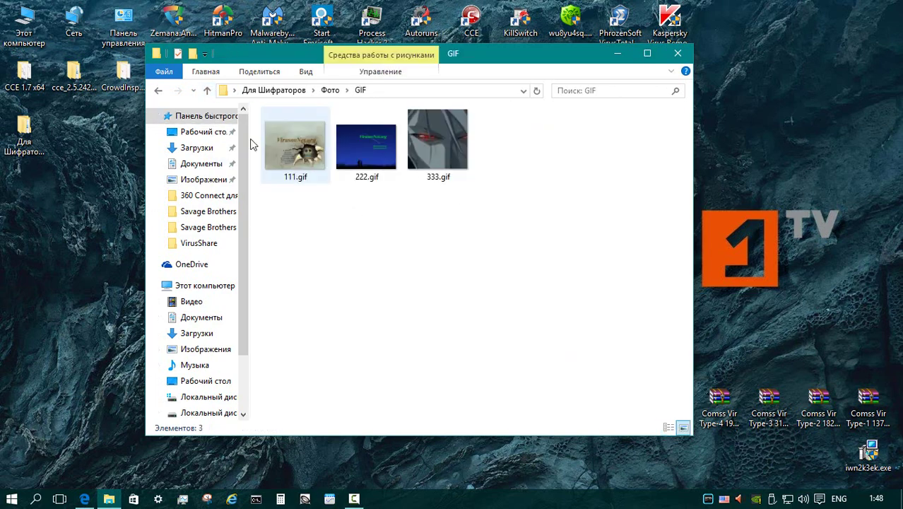
pyautogui.hotkey('alt', 'Left')
pyautogui.doubleClick(282, 157)
pyautogui.click(206, 90)
pyautogui.doubleClick(288, 174)
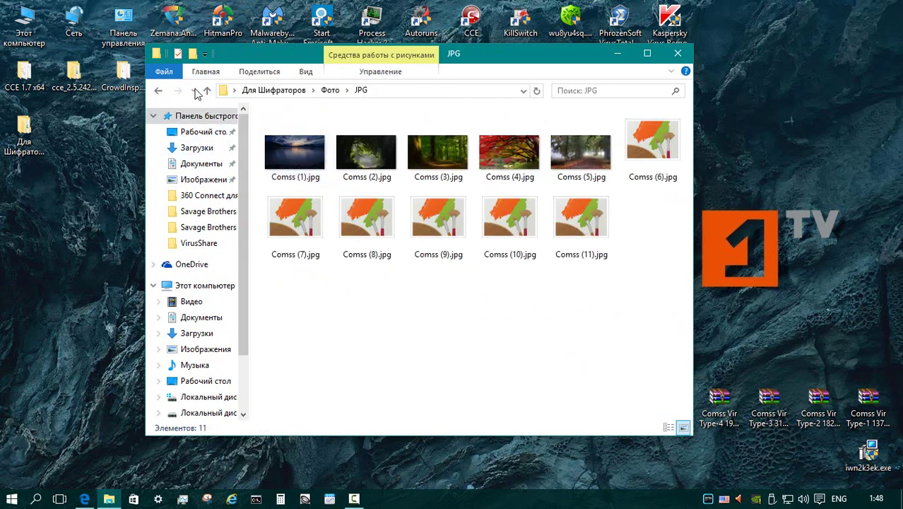
pyautogui.click(206, 89)
pyautogui.doubleClick(285, 188)
pyautogui.click(207, 89)
pyautogui.doubleClick(296, 202)
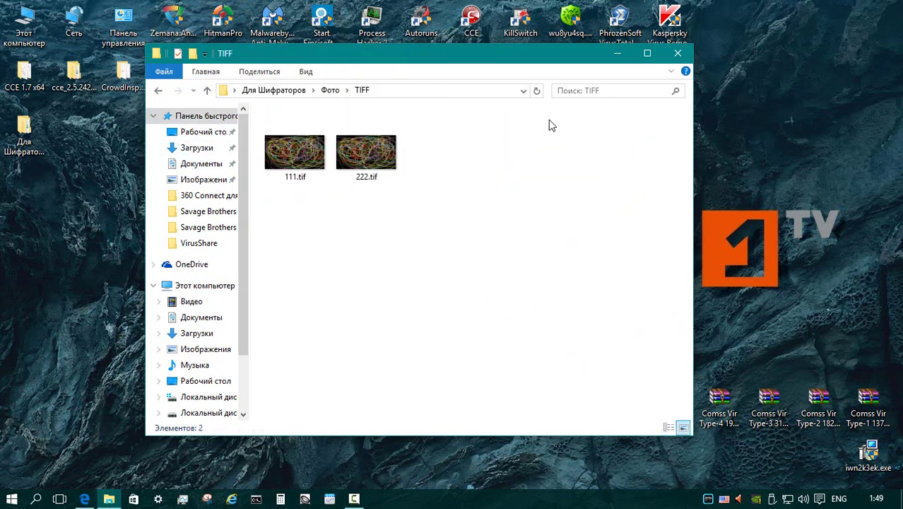
pyautogui.click(677, 53)
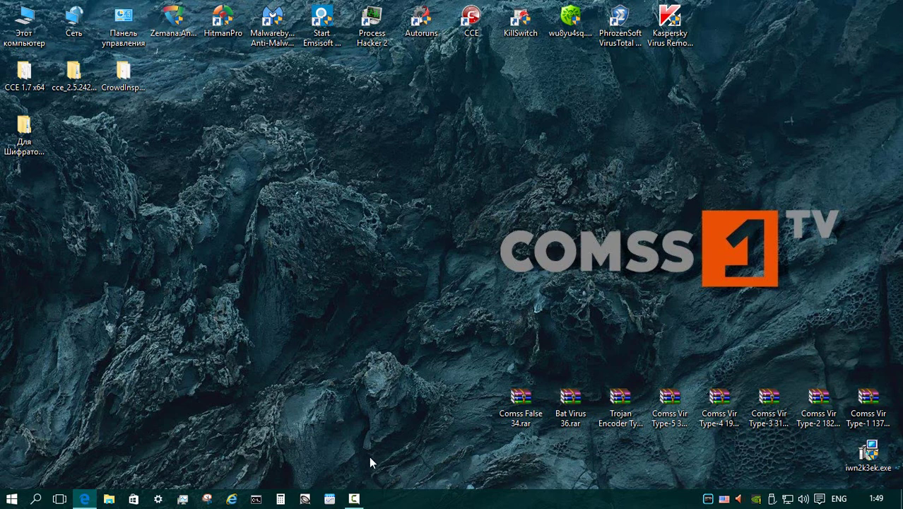
# Step: Open Task Manager and extract the Comss Vir Type-1 to Type-5 and Trojan Encoder Type-6 archives to the desktop, supplying the archive password for each
pyautogui.click(182, 499)
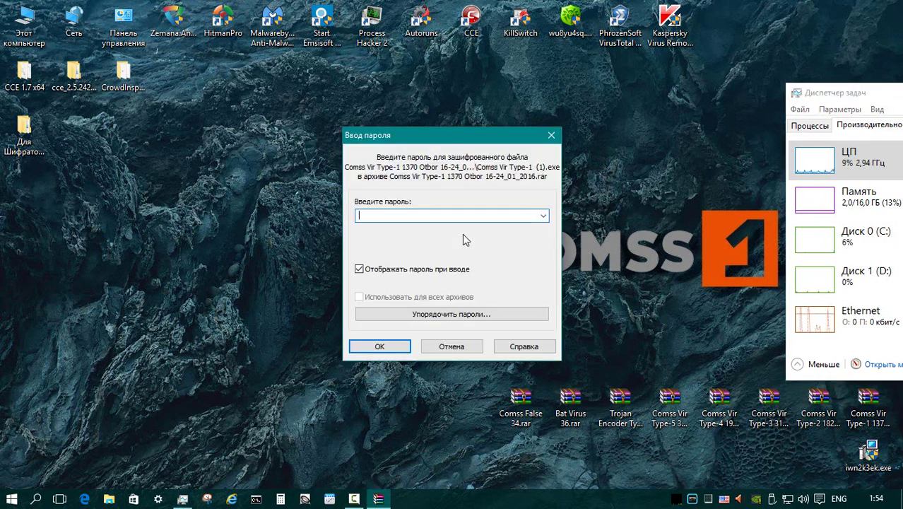
pyautogui.press('Return')
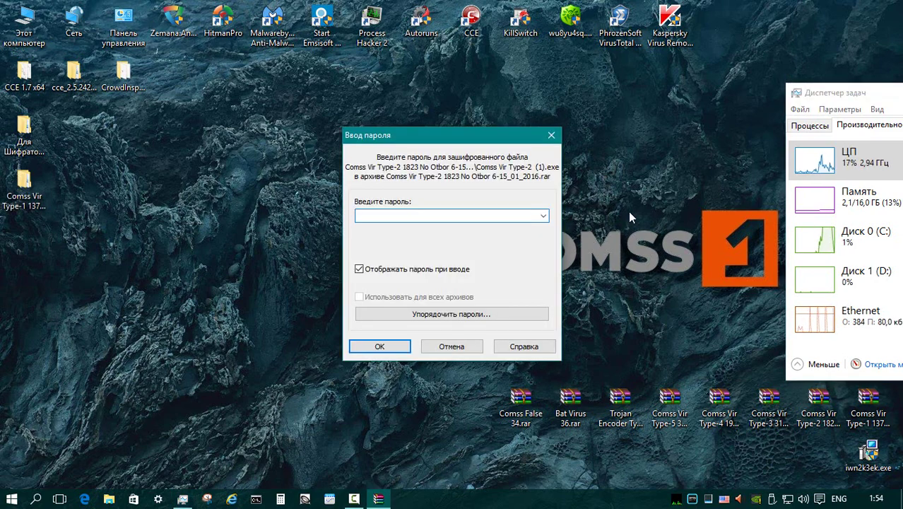
pyautogui.press('Return')
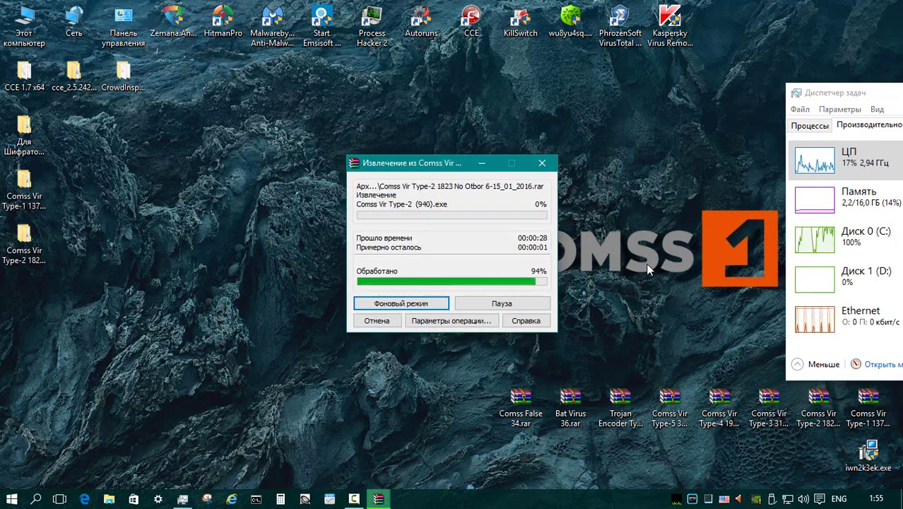
pyautogui.press('Return')
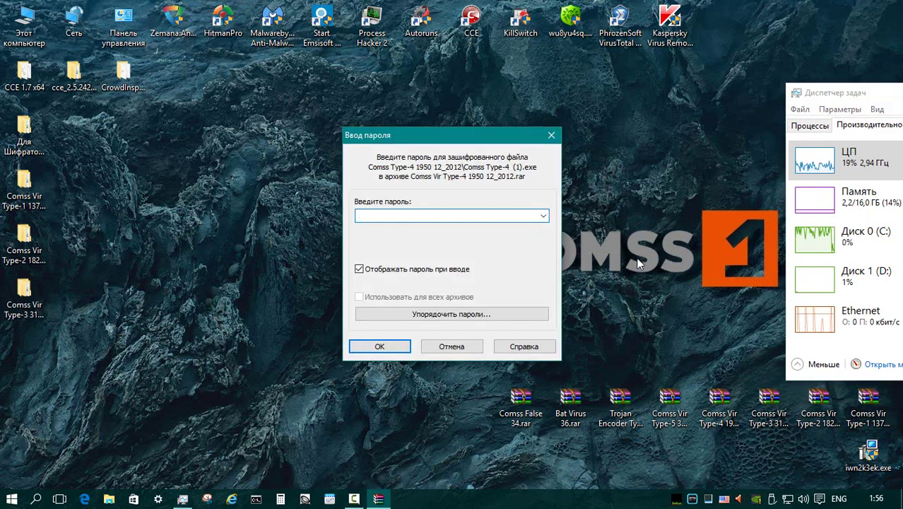
pyautogui.press('Return')
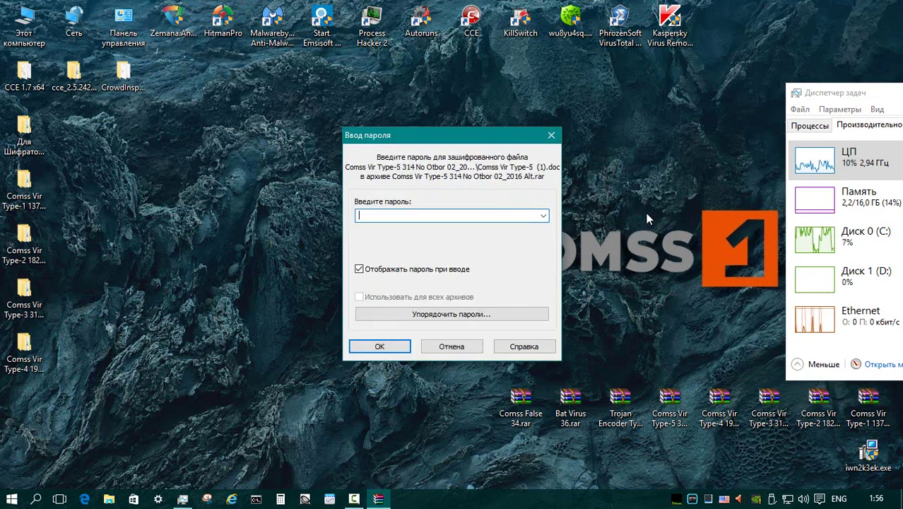
pyautogui.press('Return')
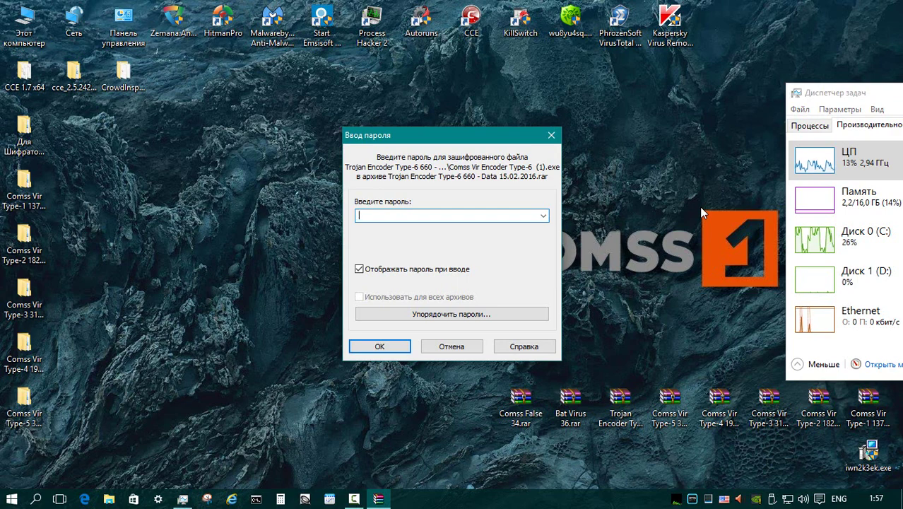
pyautogui.press('Return')
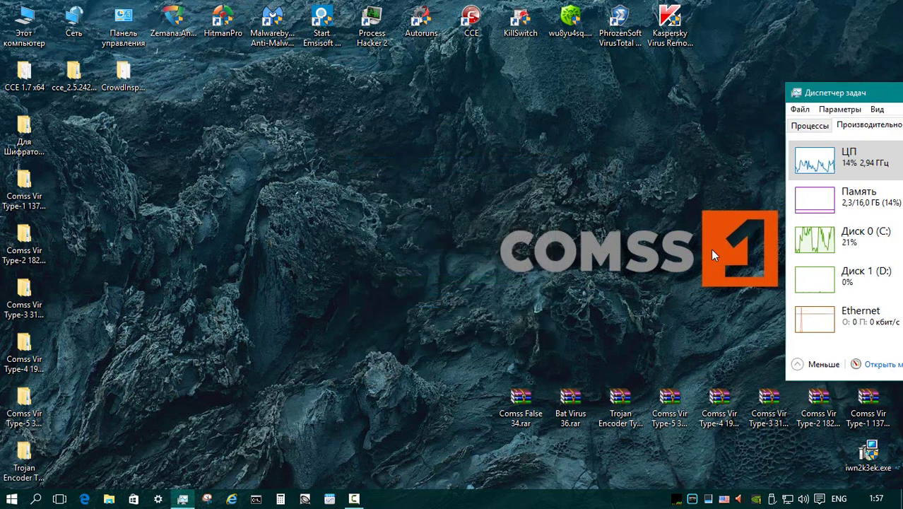
# Step: Launch Zemana AntiMalware and run a custom scan of each of the Comss Vir Type-1, Type-2 and Type-3 folders
pyautogui.doubleClick(173, 20)
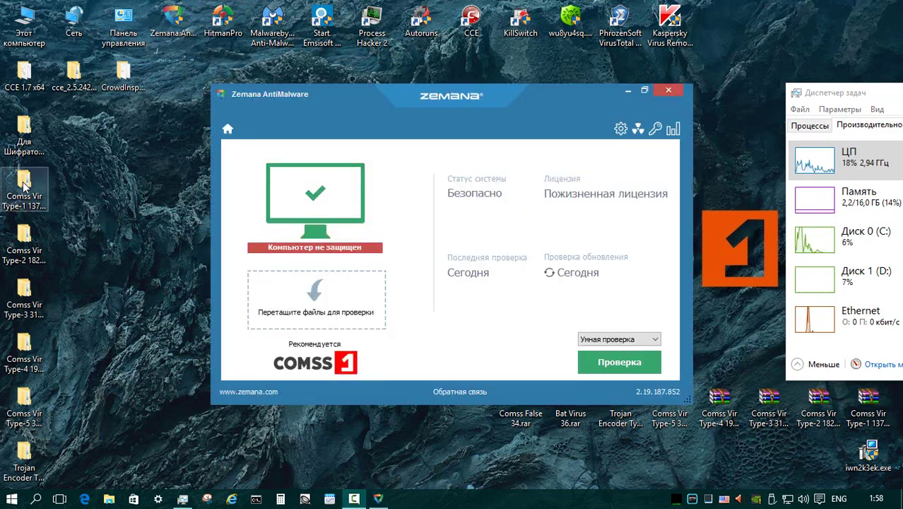
pyautogui.moveTo(31, 191); pyautogui.dragTo(303, 285)
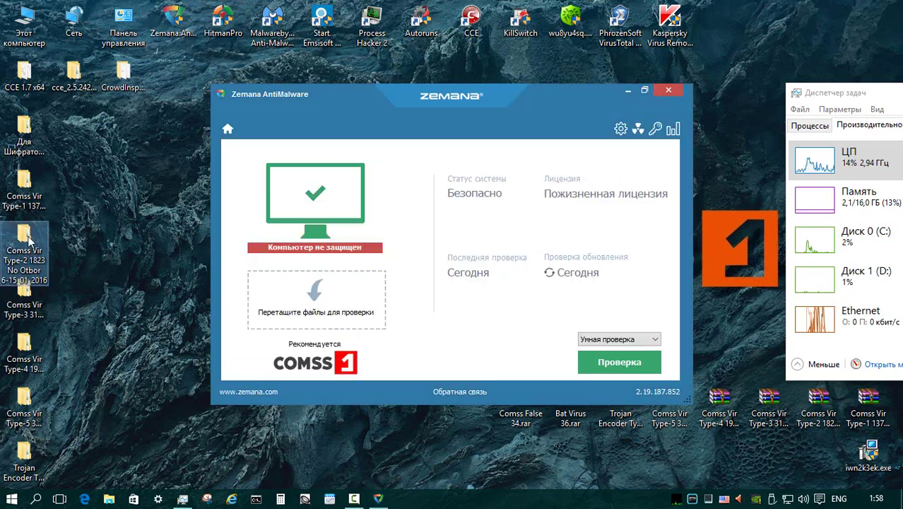
pyautogui.moveTo(28, 241); pyautogui.dragTo(289, 290)
pyautogui.moveTo(301, 289); pyautogui.dragTo(302, 291)
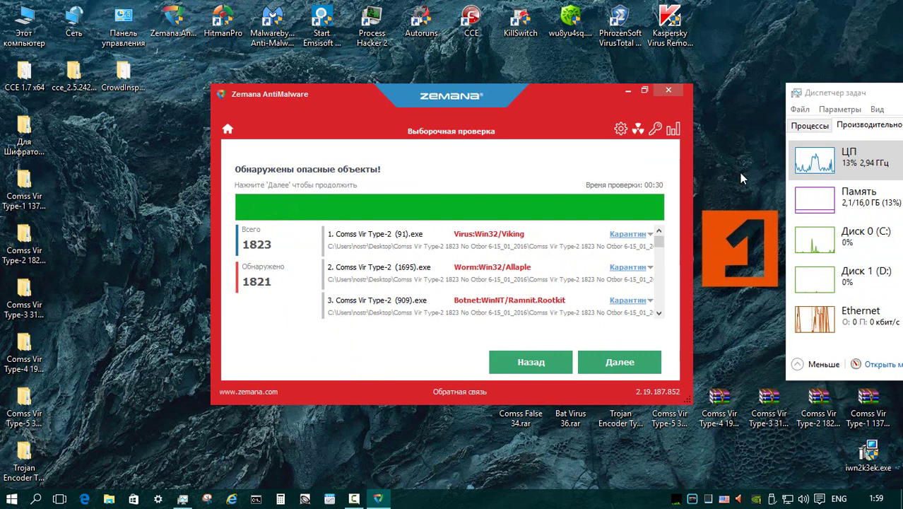
pyautogui.moveTo(24, 301); pyautogui.dragTo(299, 293)
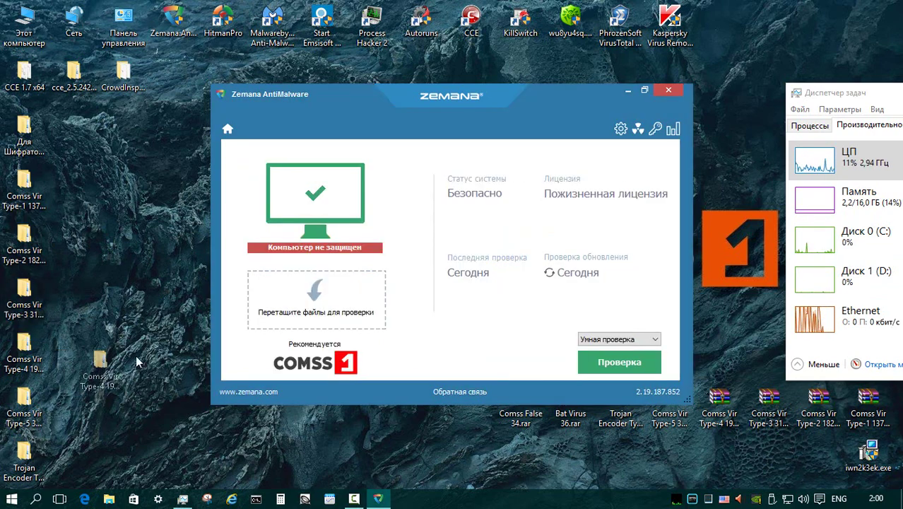
# Step: Scan the Comss Vir Type-4, Type-5 and Trojan Encoder Type-6 folders one by one, and close Zemana AntiMalware
pyautogui.moveTo(137, 379); pyautogui.dragTo(303, 300)
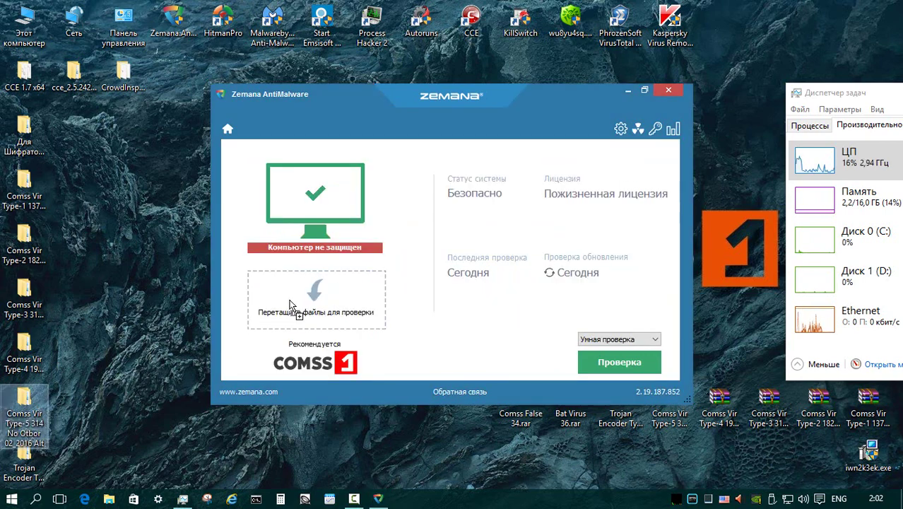
pyautogui.moveTo(302, 311); pyautogui.dragTo(295, 311)
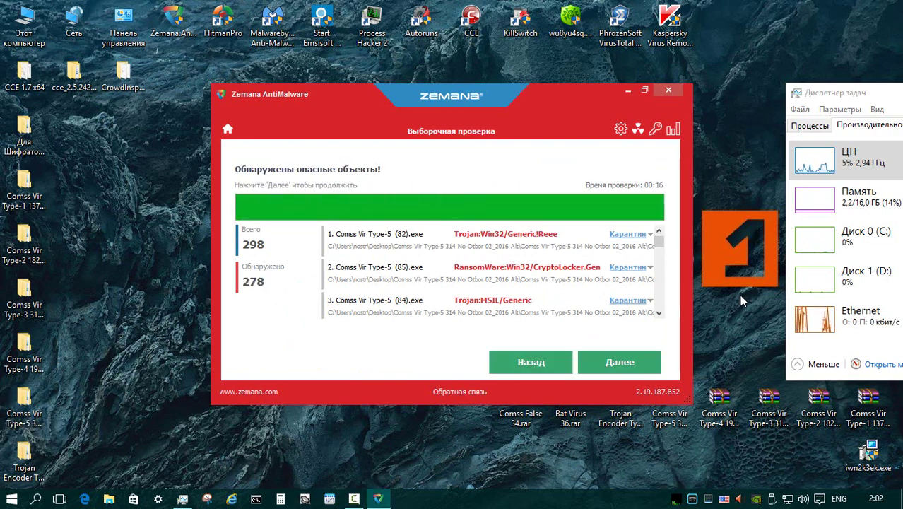
pyautogui.click(531, 362)
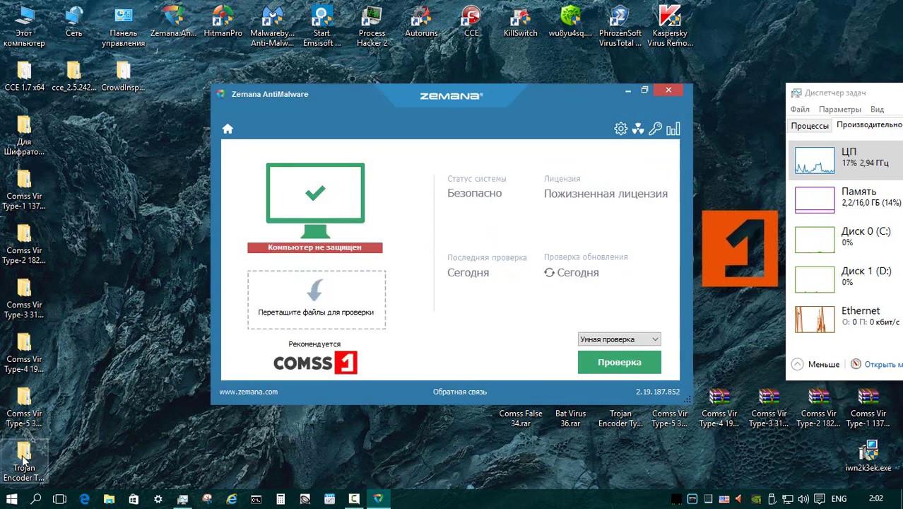
pyautogui.moveTo(24, 458); pyautogui.dragTo(312, 310)
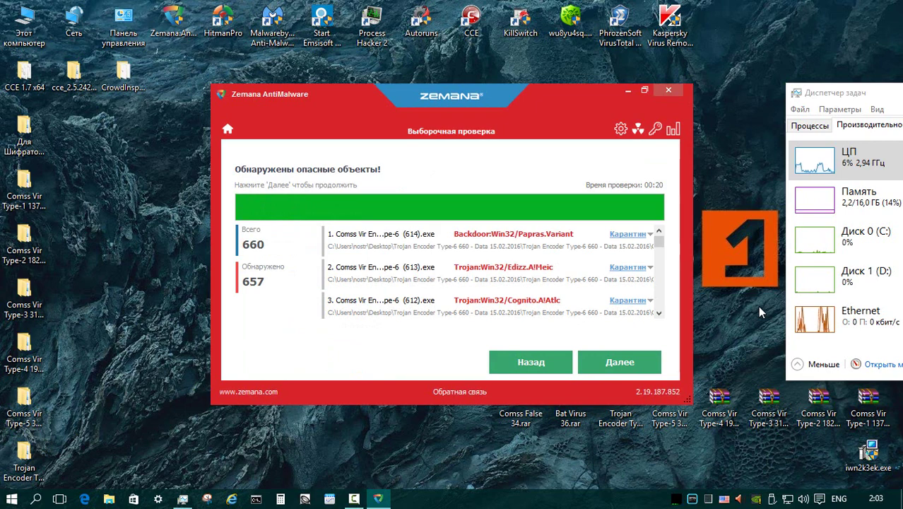
pyautogui.hotkey('alt', 'F4')
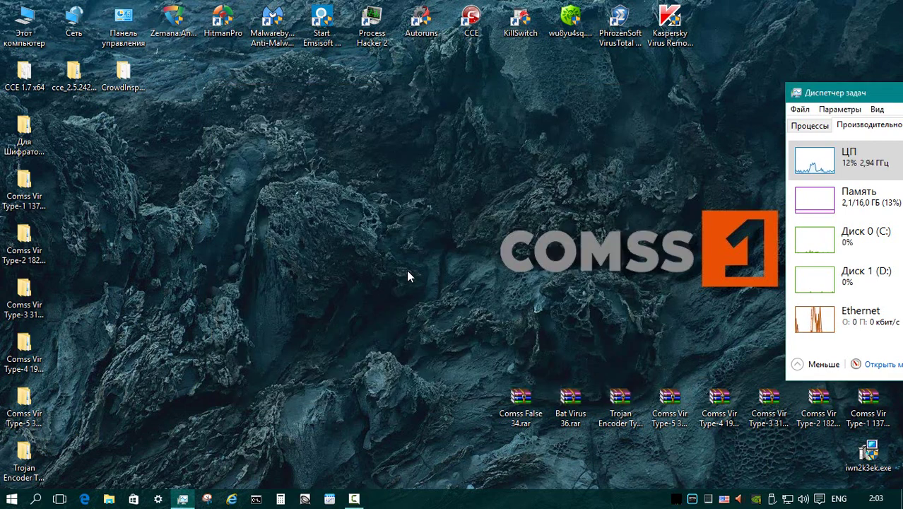
# Step: Delete the six extracted Comss Vir and Trojan Encoder folders from the desktop
pyautogui.moveTo(82, 486); pyautogui.dragTo(14, 185)
pyautogui.rightClick(16, 192)
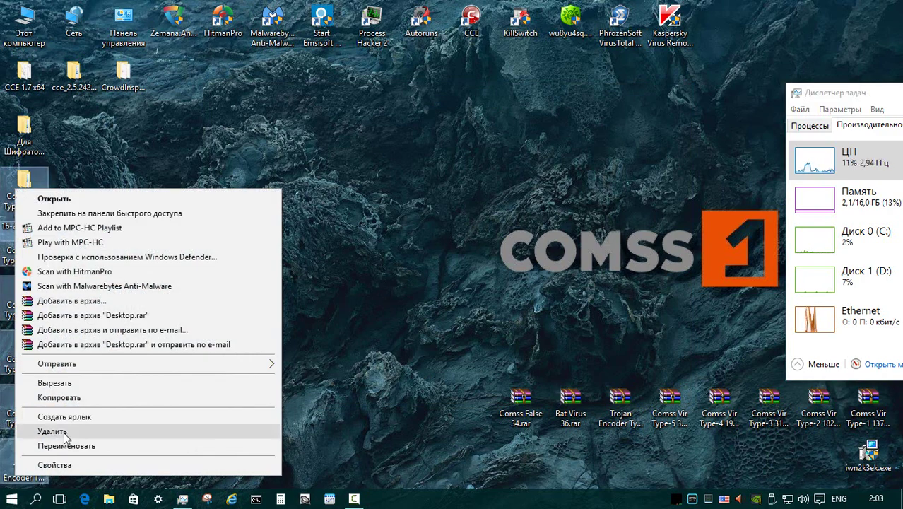
pyautogui.click(43, 430)
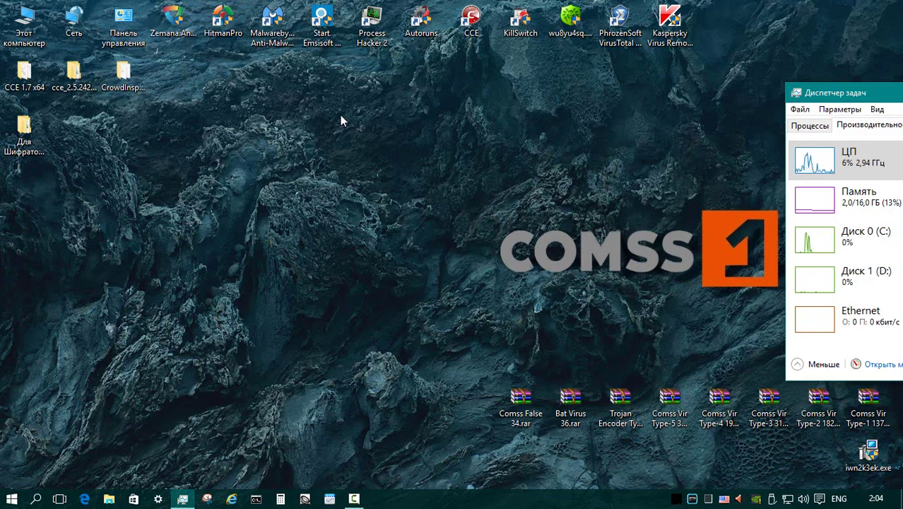
# Step: Scan the system with Zemana AntiMalware, HitmanPro and a Malwarebytes quick scan, and close the scanners once they finish
pyautogui.click(172, 19)
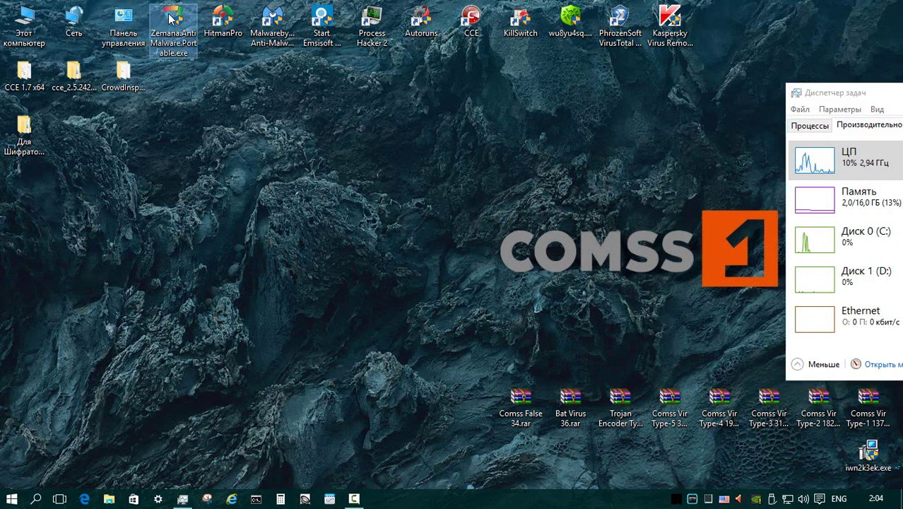
pyautogui.doubleClick(172, 19)
pyautogui.click(617, 363)
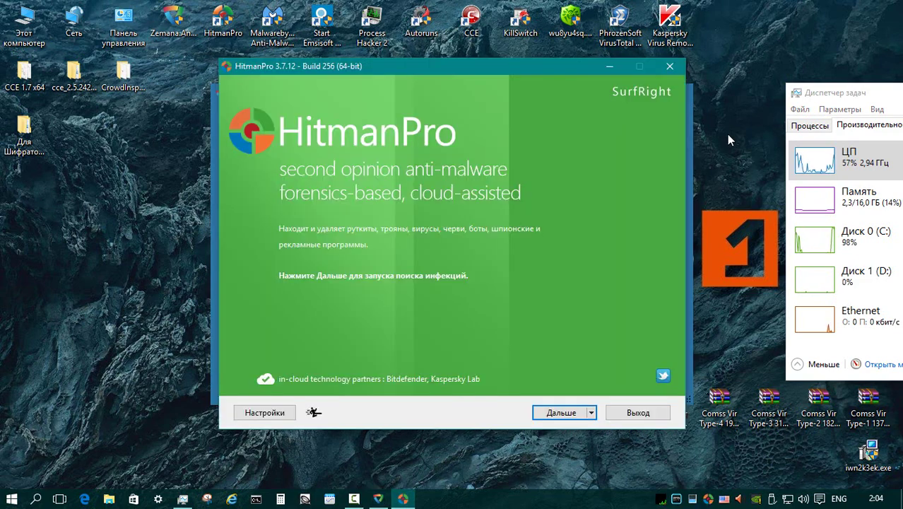
pyautogui.click(564, 413)
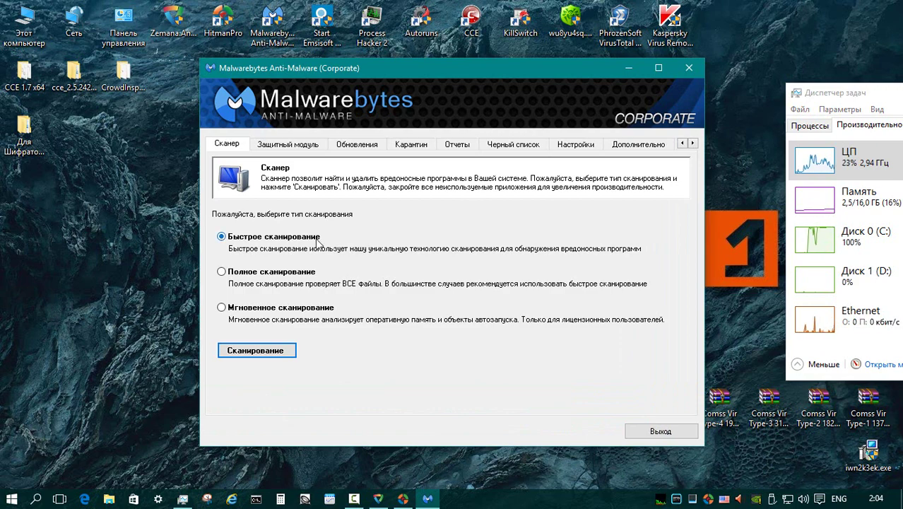
pyautogui.click(258, 351)
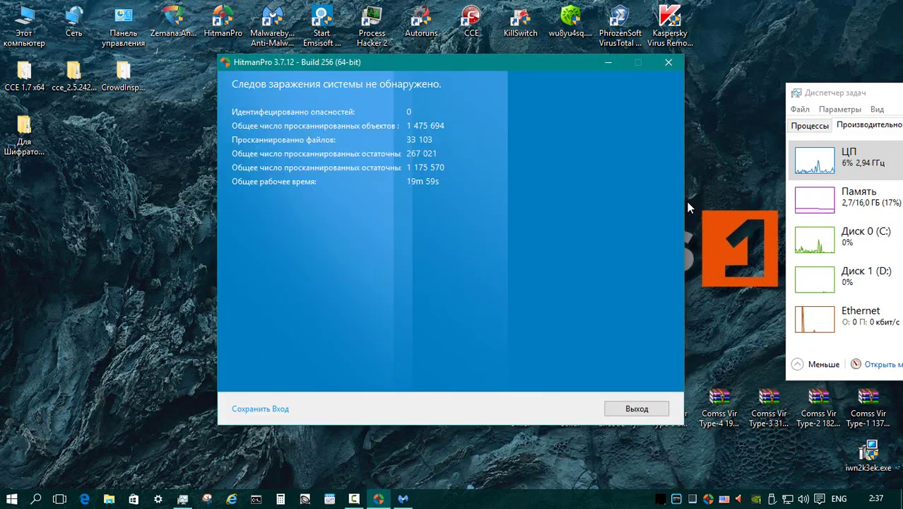
pyautogui.hotkey('alt', 'F4')
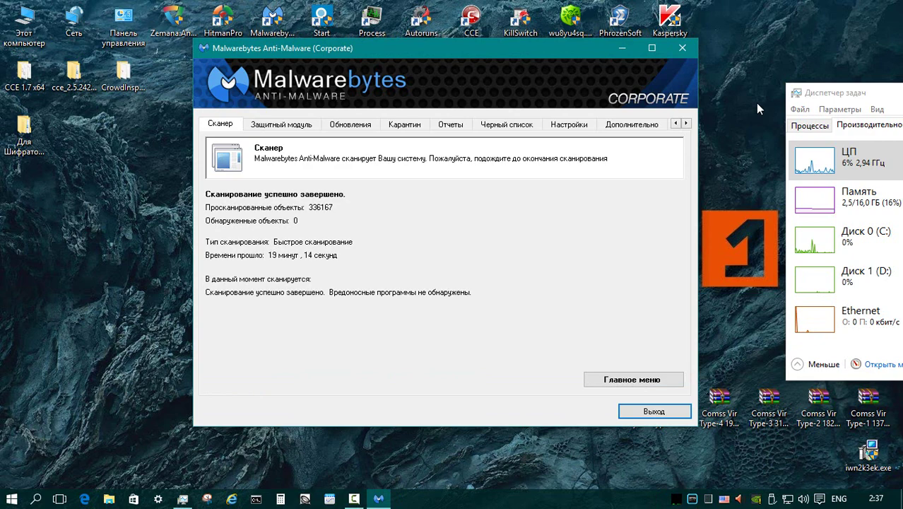
pyautogui.hotkey('alt', 'F4')
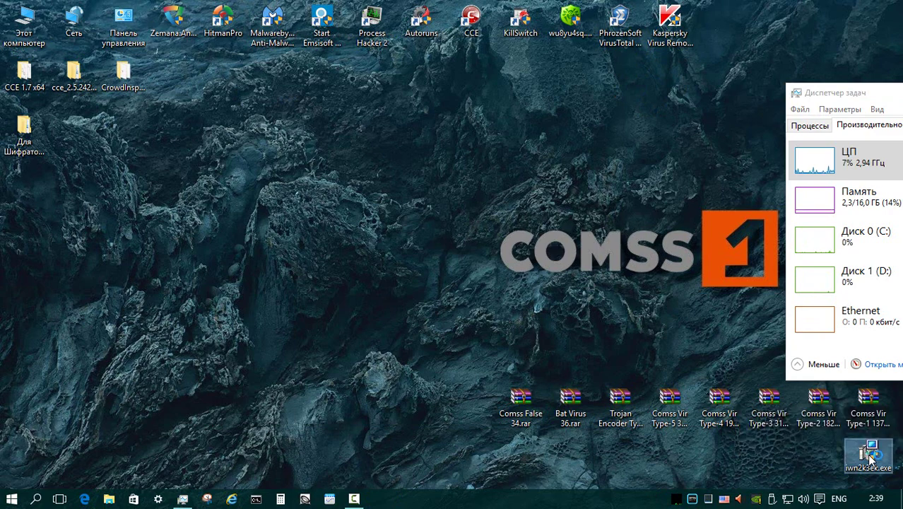
# Step: Install eScan Internet Security Suite from iwn2k3ek.exe with the trial licence and update its antivirus and anti-spam databases
pyautogui.doubleClick(869, 457)
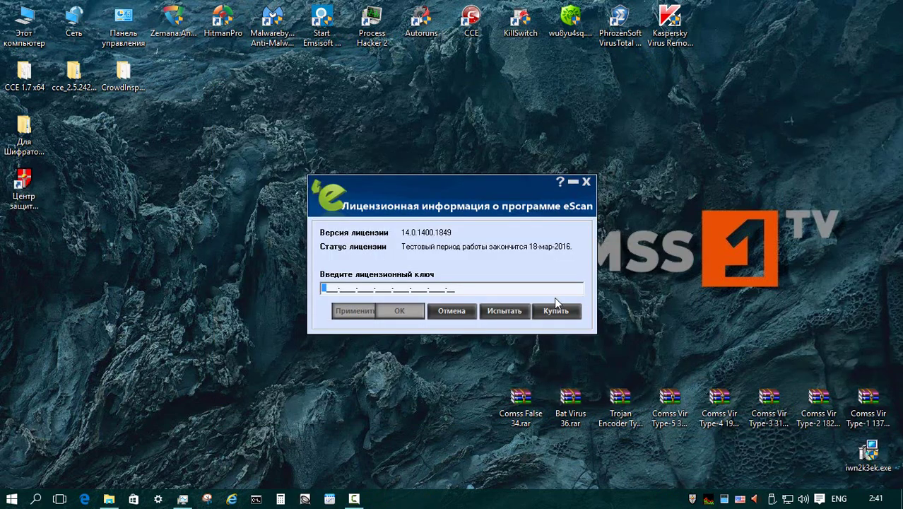
pyautogui.click(509, 312)
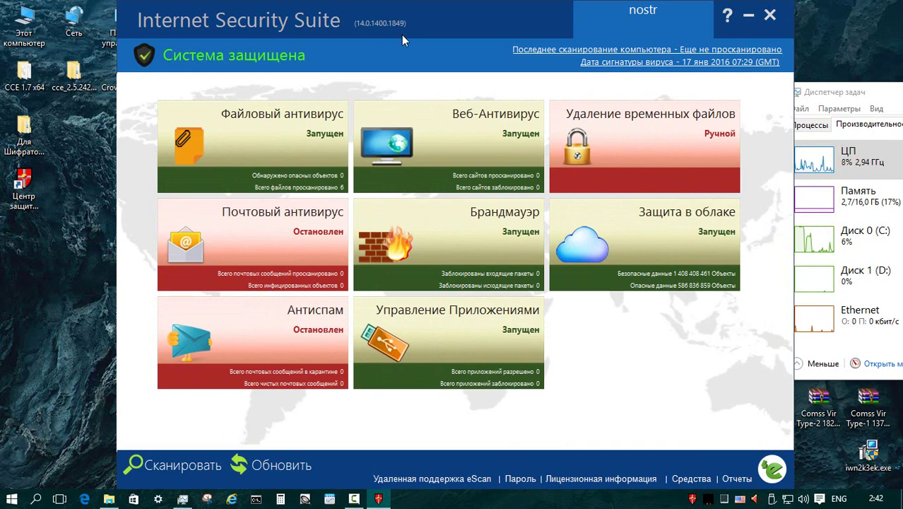
pyautogui.click(276, 465)
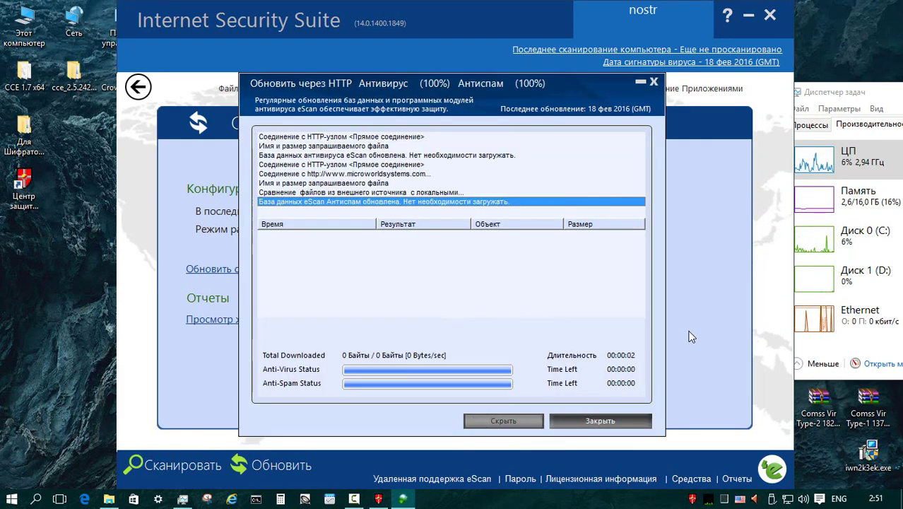
pyautogui.click(591, 420)
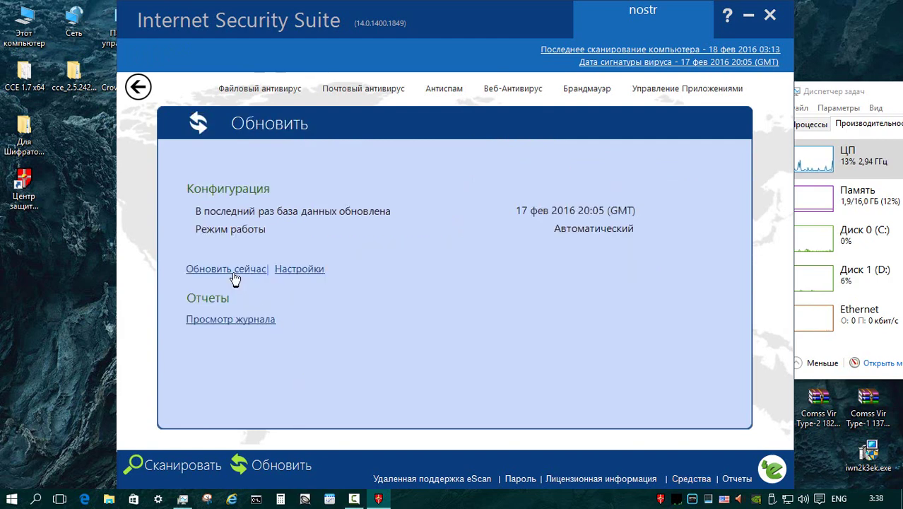
pyautogui.click(230, 271)
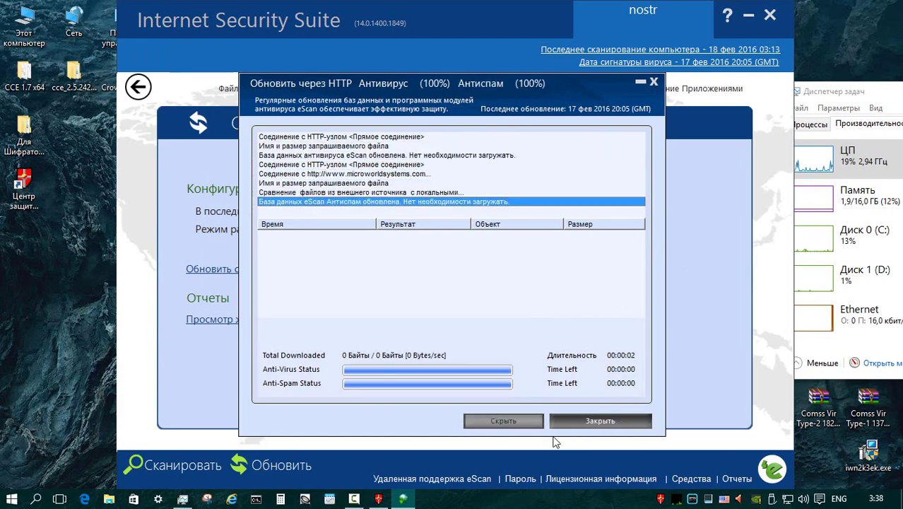
pyautogui.click(574, 421)
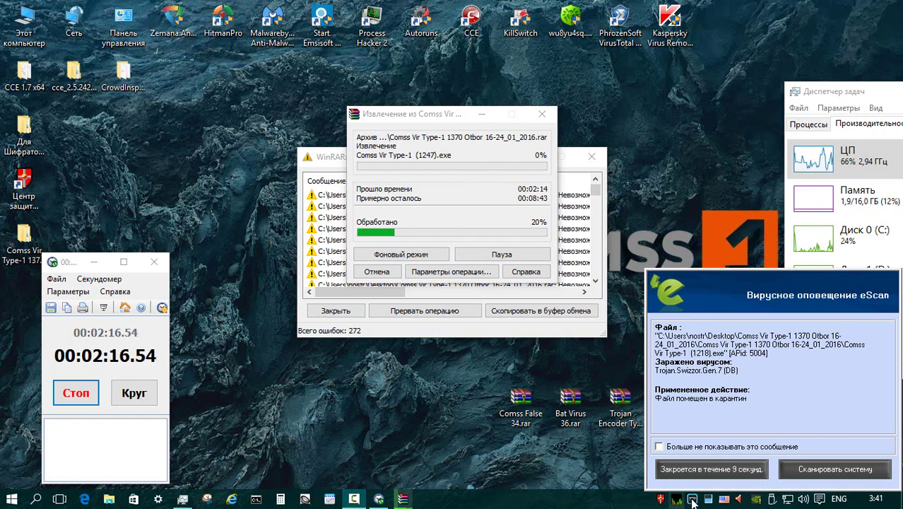
# Step: Let the timed extraction of the Comss Vir Type-1 archive finish under eScan's monitoring and close the WinRAR diagnostic messages
pyautogui.moveTo(676, 501)
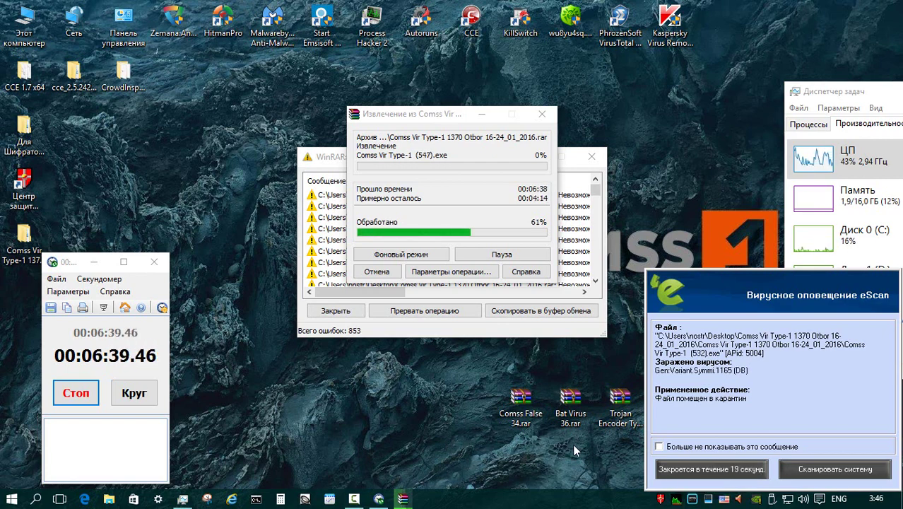
pyautogui.moveTo(676, 502)
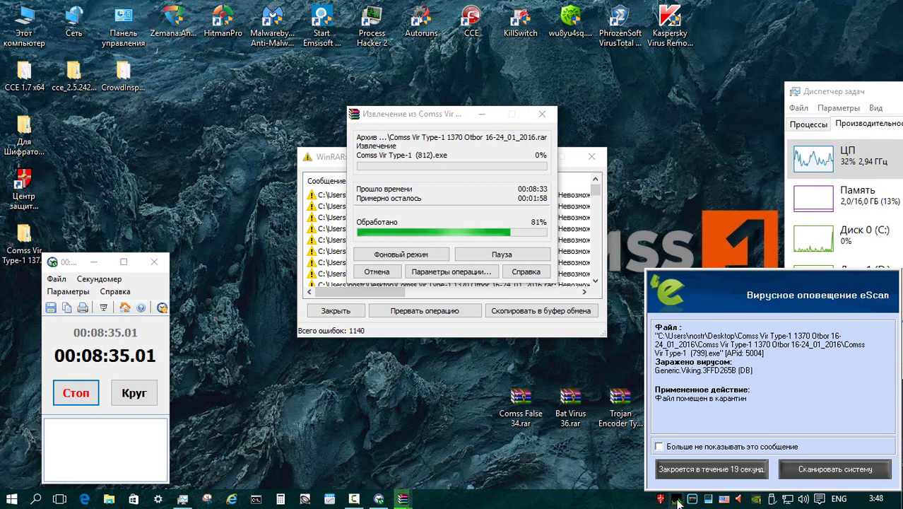
pyautogui.moveTo(658, 498)
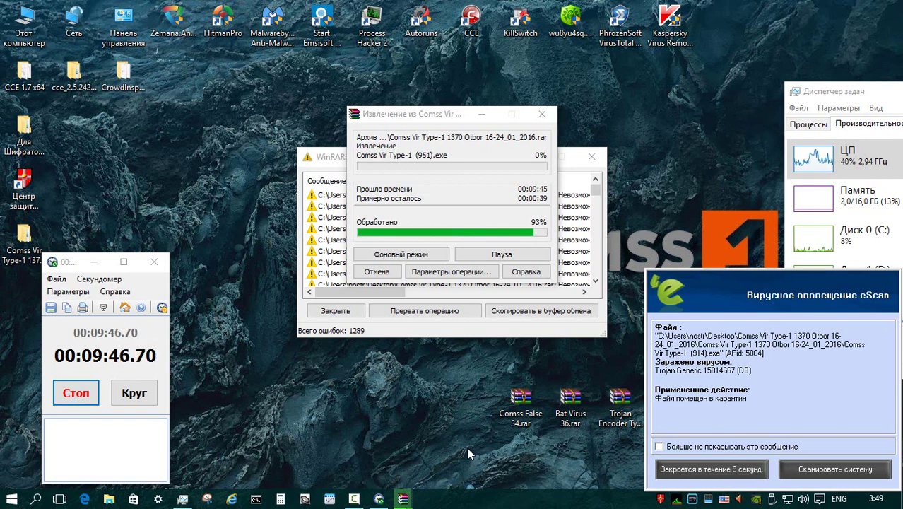
pyautogui.click(449, 332)
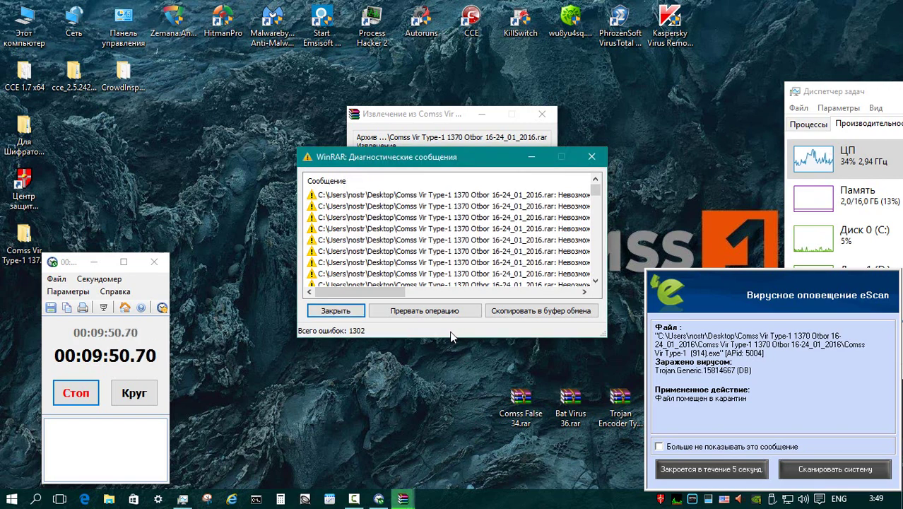
pyautogui.moveTo(392, 296); pyautogui.dragTo(431, 297)
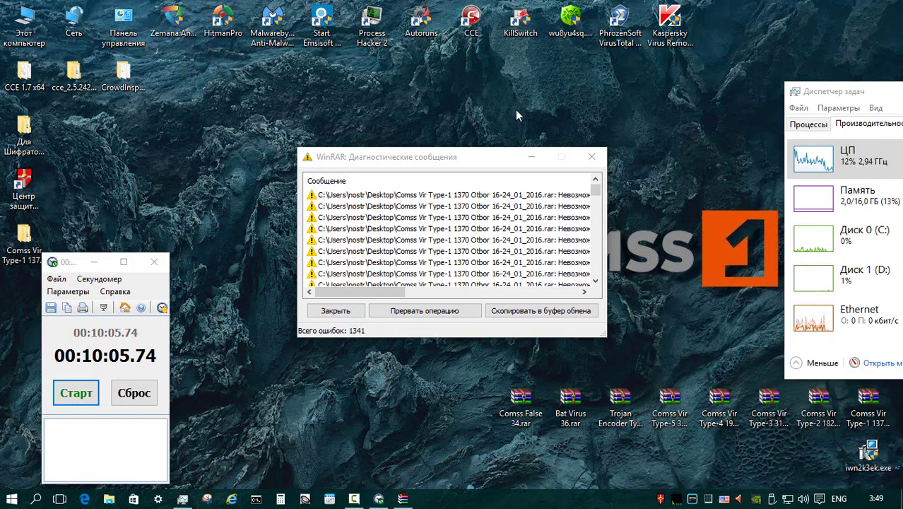
pyautogui.click(345, 311)
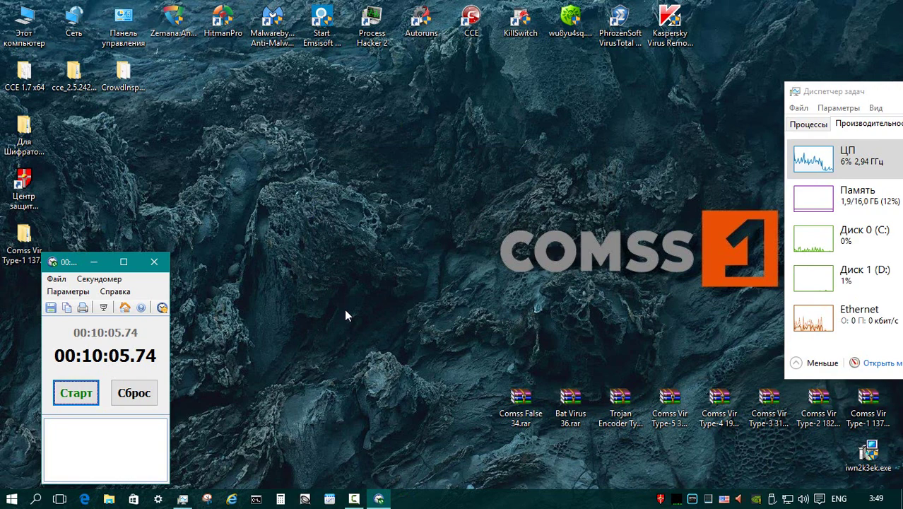
# Step: Check the extracted Comss Vir Type-1 folder's properties and review the sample files left inside it, dismissing the eScan virus alert
pyautogui.rightClick(25, 240)
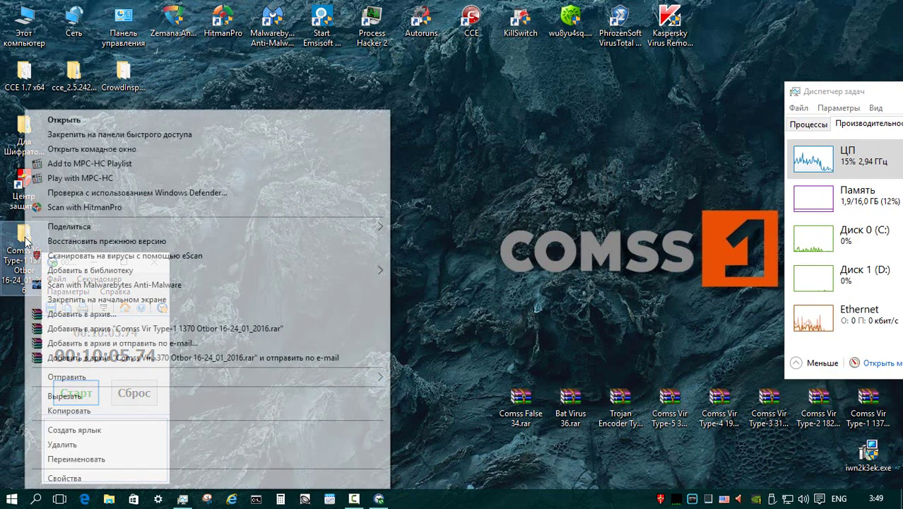
pyautogui.click(77, 478)
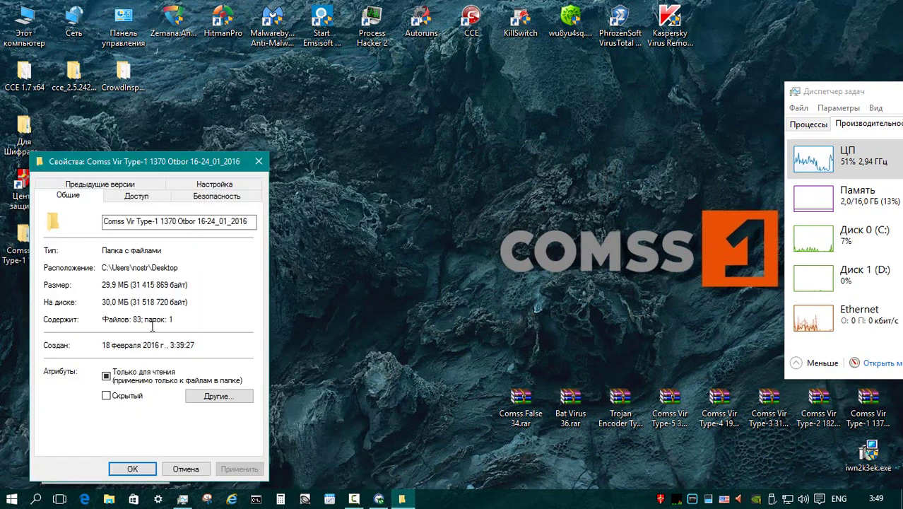
pyautogui.press('Escape')
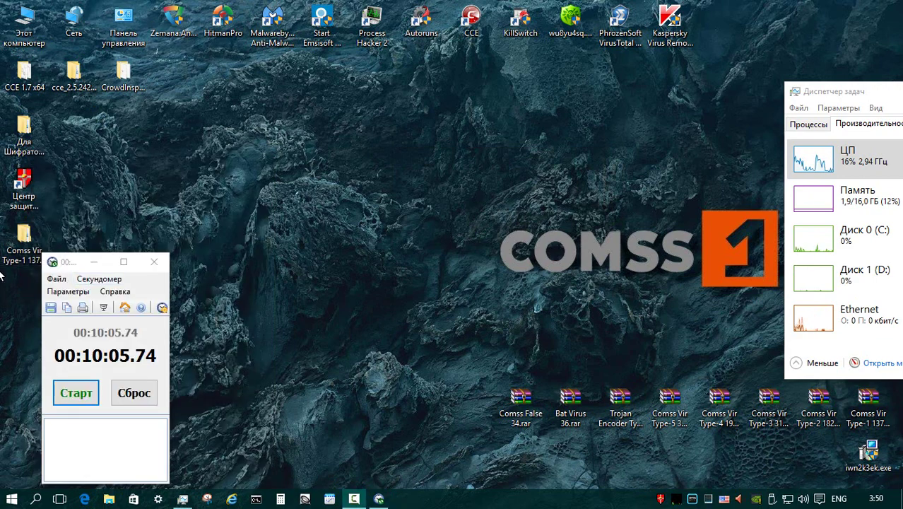
pyautogui.doubleClick(16, 244)
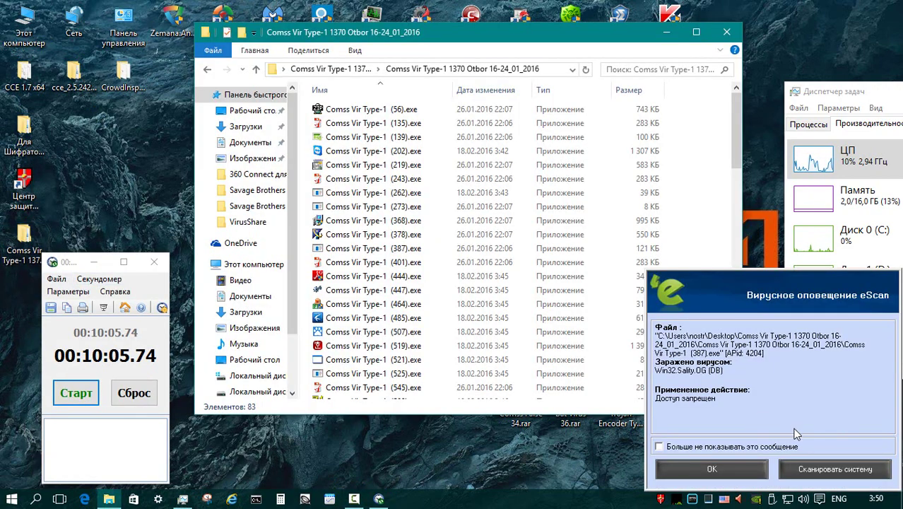
pyautogui.click(712, 469)
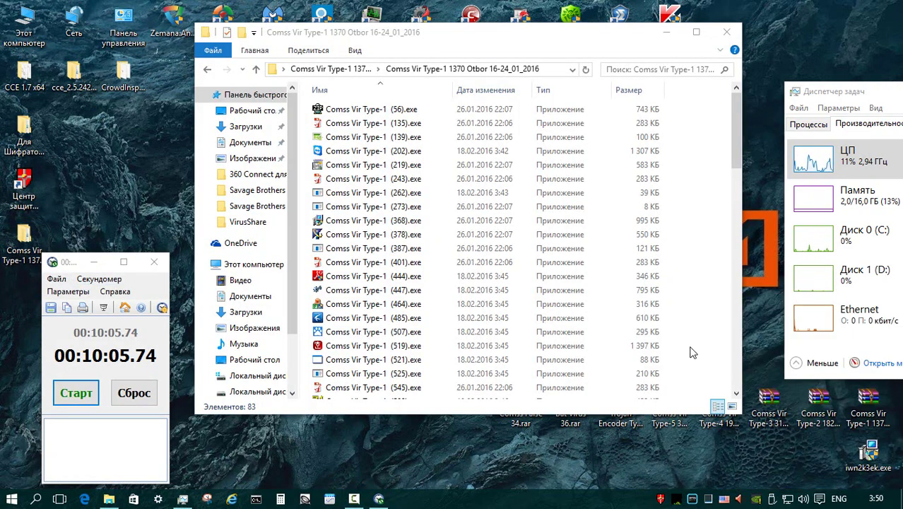
pyautogui.moveTo(742, 112); pyautogui.dragTo(638, 357)
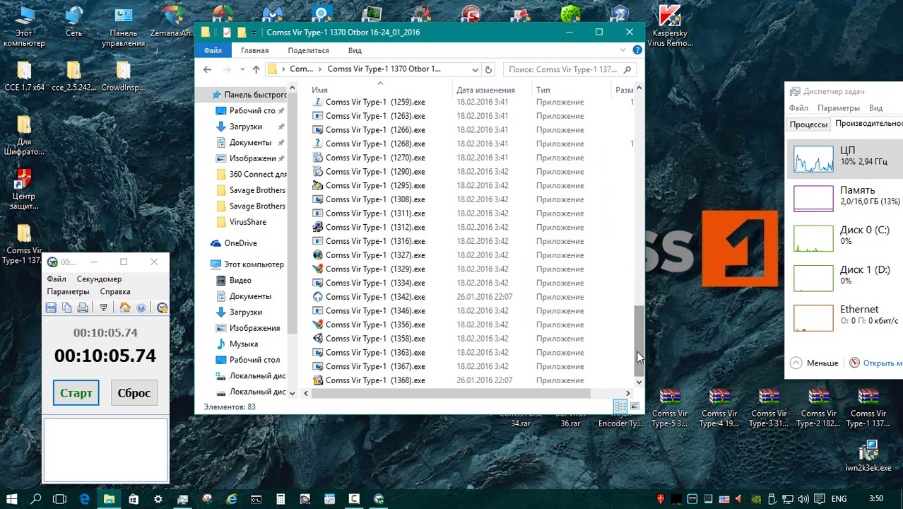
# Step: Scan the inner Comss Vir Type-1 folder with eScan while timing it with the stopwatch, and close the finished scan
pyautogui.click(257, 70)
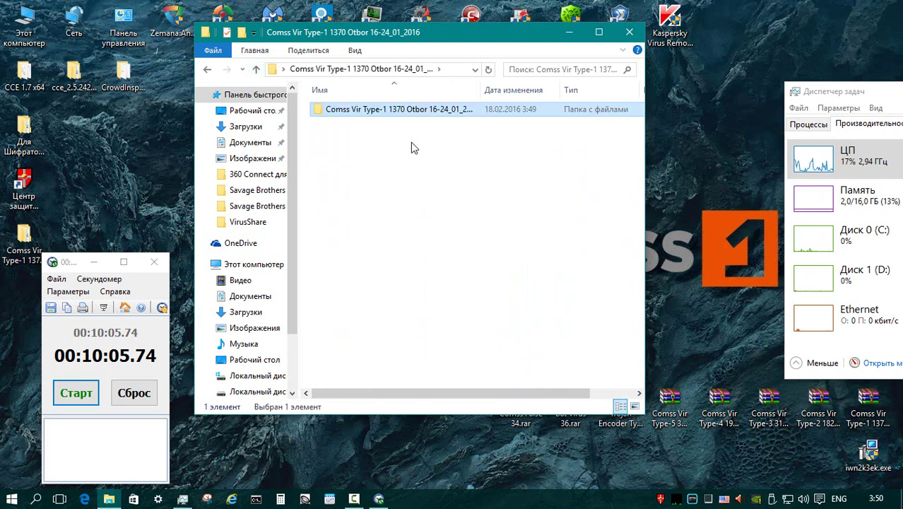
pyautogui.rightClick(392, 110)
pyautogui.click(484, 200)
pyautogui.click(76, 393)
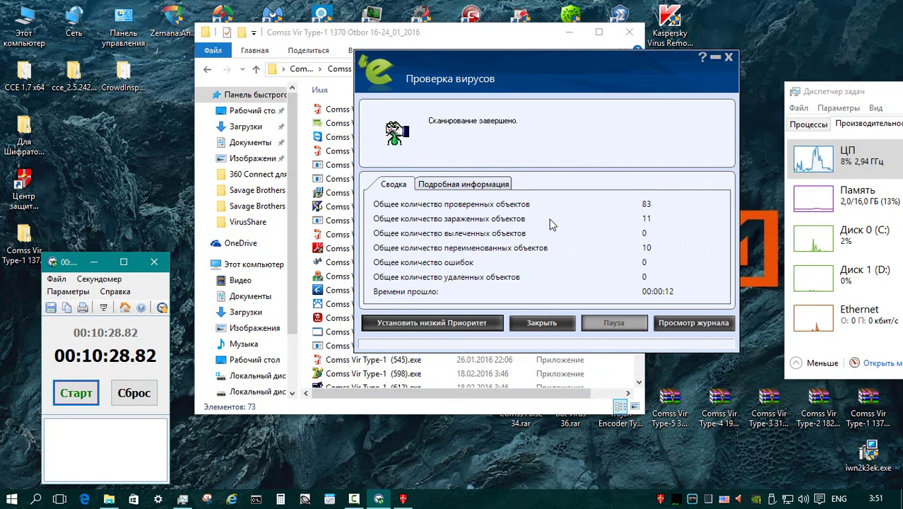
pyautogui.click(539, 323)
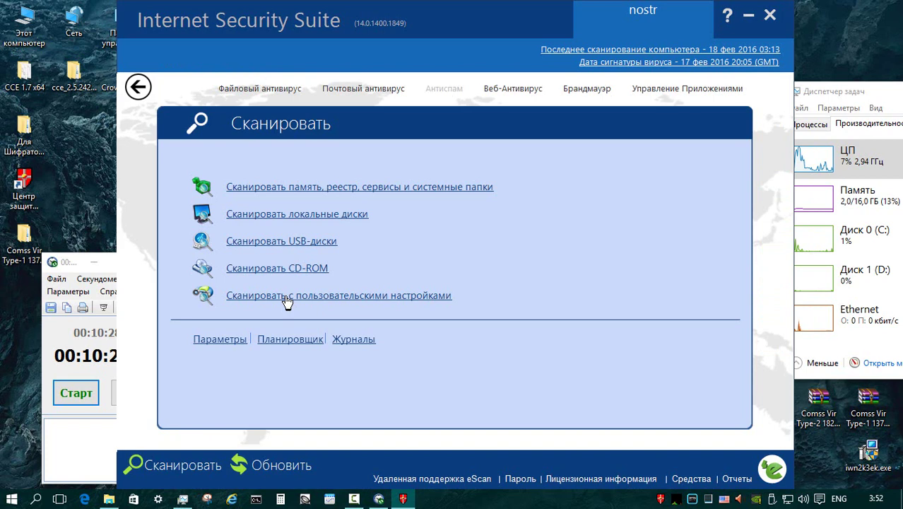
# Step: Run an eScan custom scan of the desktop Comss Vir Type-1 folder after checking the scan parameters, timing it with the stopwatch
pyautogui.click(286, 295)
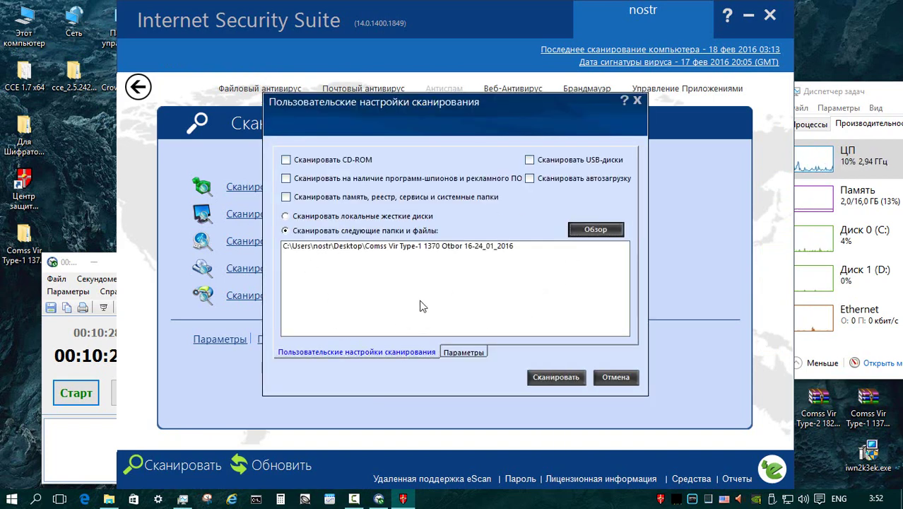
pyautogui.click(460, 352)
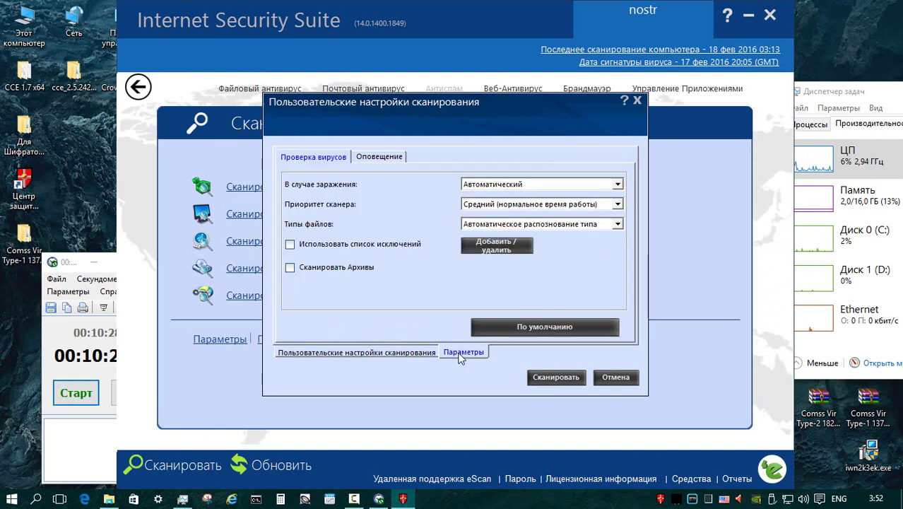
pyautogui.press('Return')
pyautogui.click(76, 393)
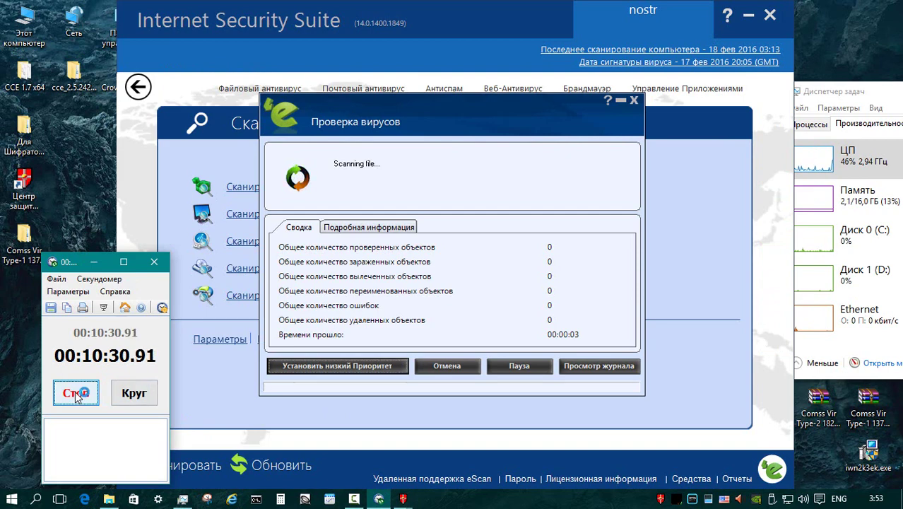
pyautogui.click(75, 392)
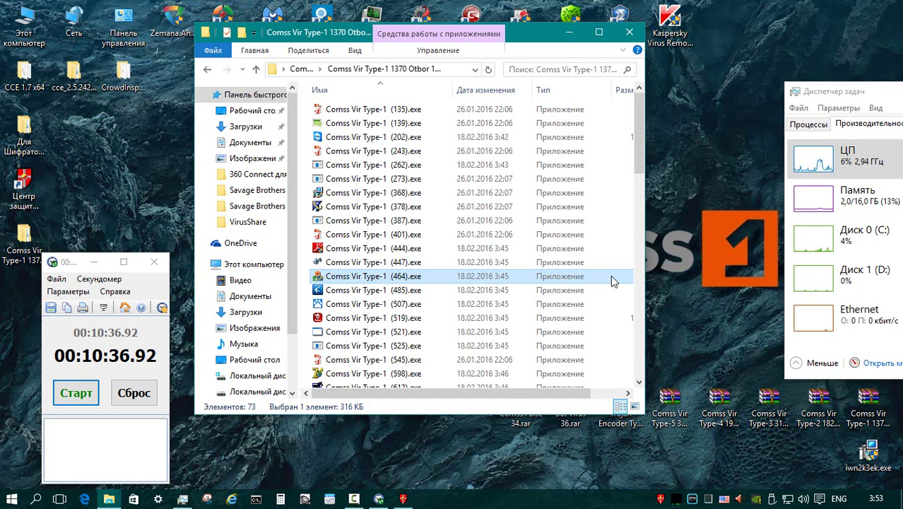
# Step: Scan all remaining files in the Comss Vir Type-1 folder with eScan and read the full path and action in the detailed results
pyautogui.scroll(-1, 619, 165)
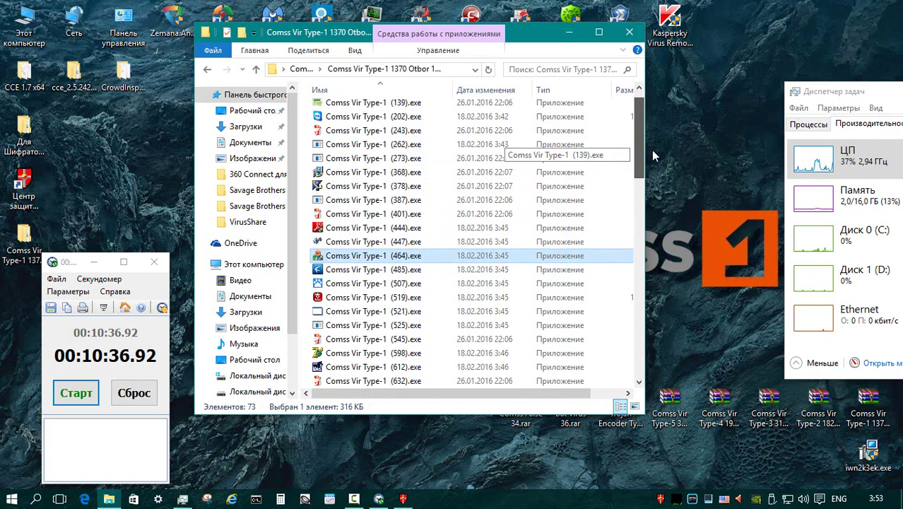
pyautogui.scroll(1, 609, 246)
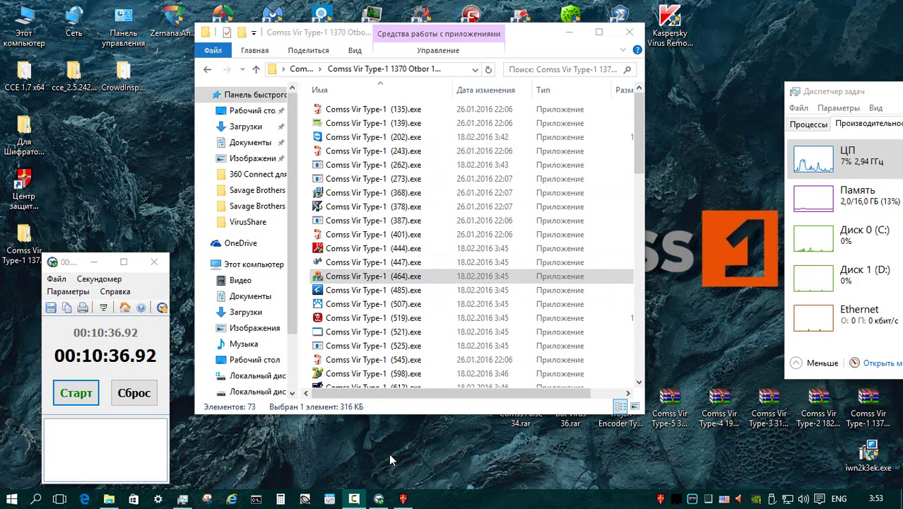
pyautogui.click(450, 124)
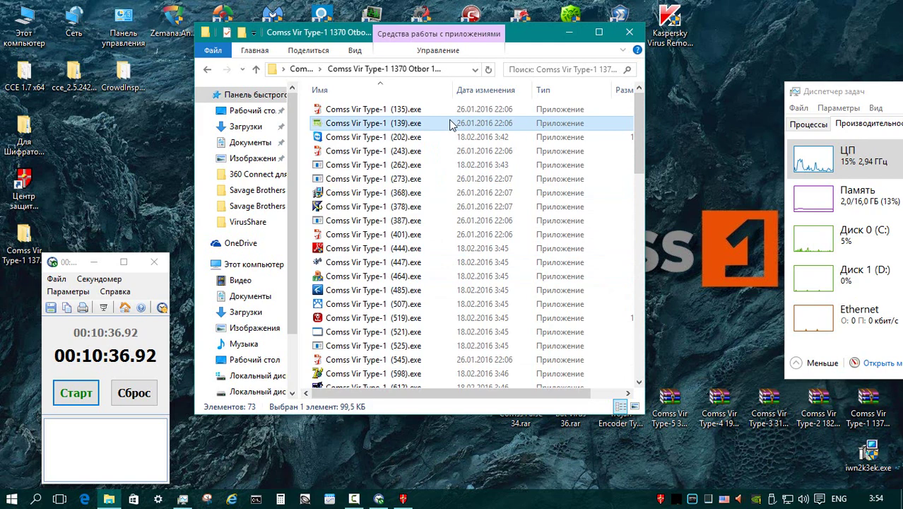
pyautogui.hotkey('ctrl', 'a')
pyautogui.rightClick(450, 124)
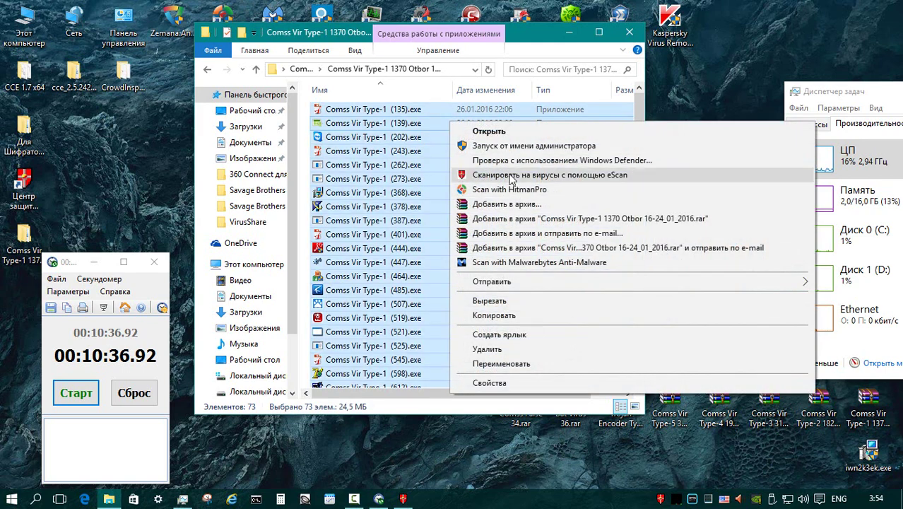
pyautogui.click(511, 177)
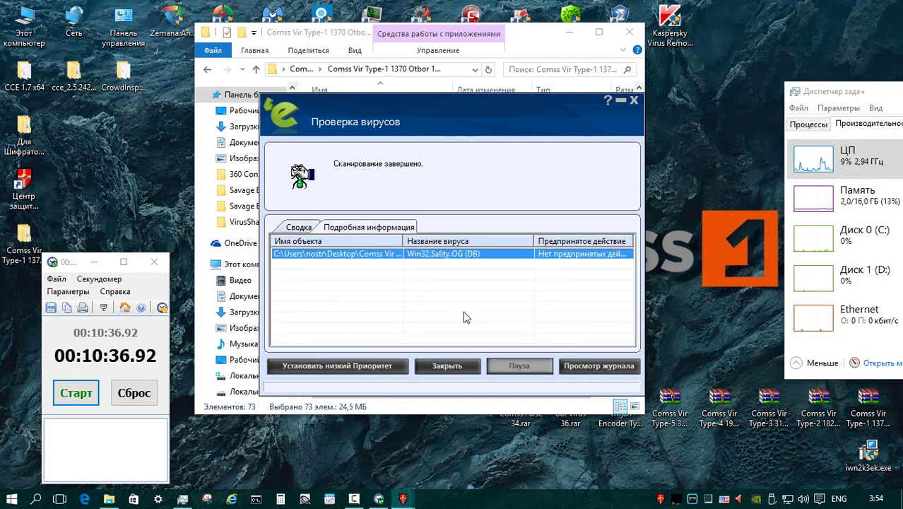
pyautogui.moveTo(403, 241); pyautogui.dragTo(597, 242)
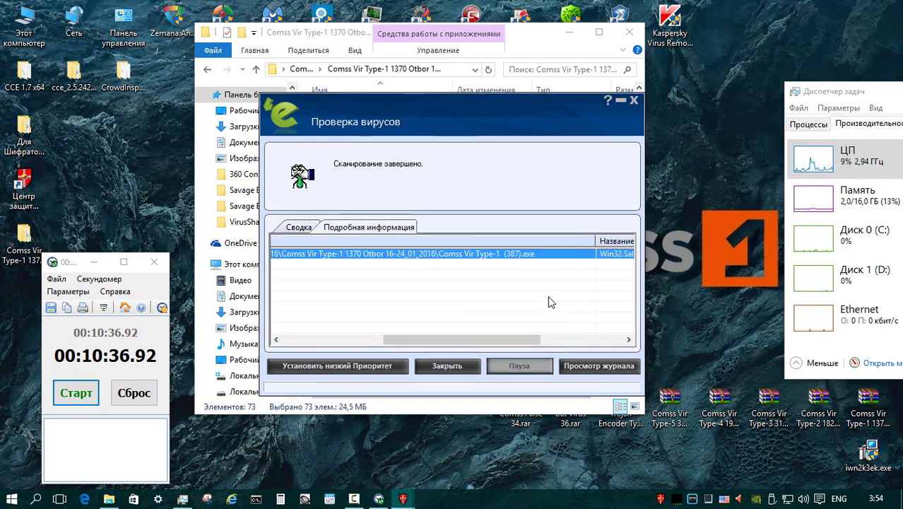
pyautogui.moveTo(523, 339); pyautogui.dragTo(607, 339)
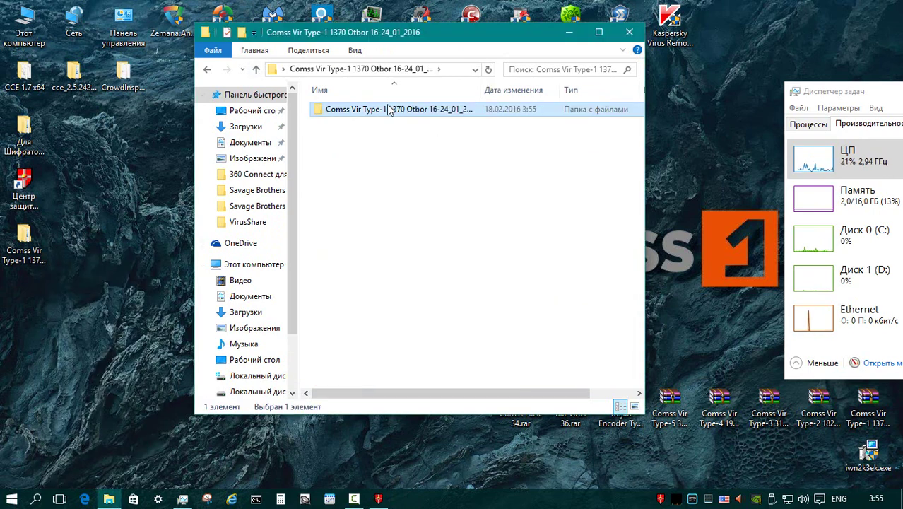
# Step: Scan the inner Comss Vir Type-1 folder with HitmanPro and inspect the detection details for Comss Vir Type-1 (368).exe
pyautogui.rightClick(387, 115)
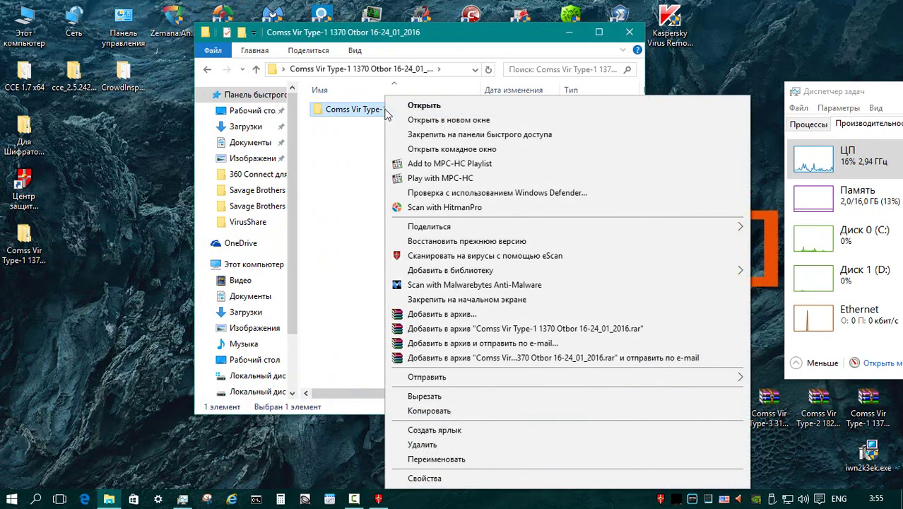
pyautogui.click(444, 207)
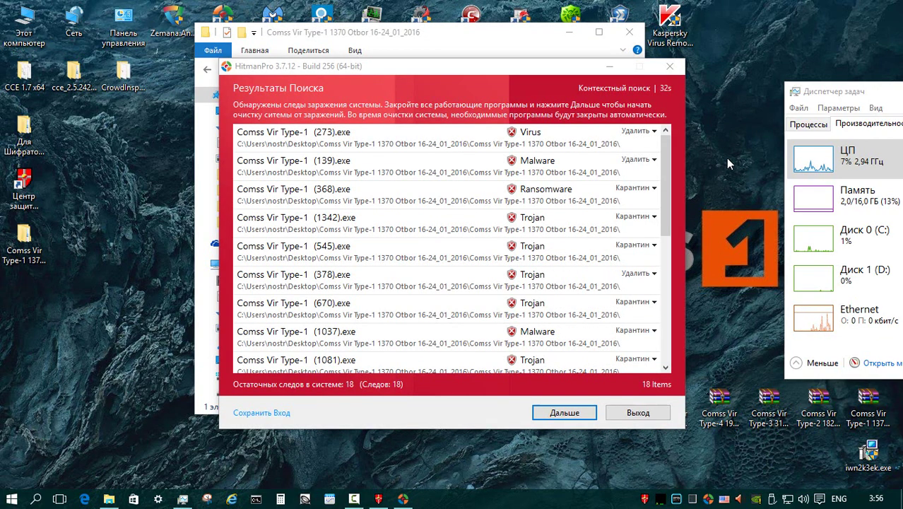
pyautogui.click(573, 129)
pyautogui.click(584, 195)
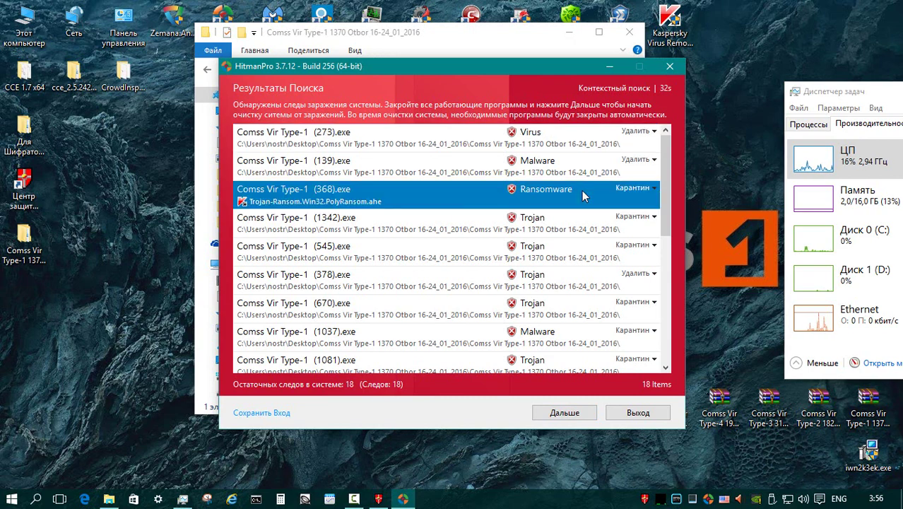
# Step: Review the remaining HitmanPro detections, scan the inner Comss Vir Type-1 folder with Zemana AntiMalware, and close its results
pyautogui.moveTo(672, 210); pyautogui.dragTo(674, 334)
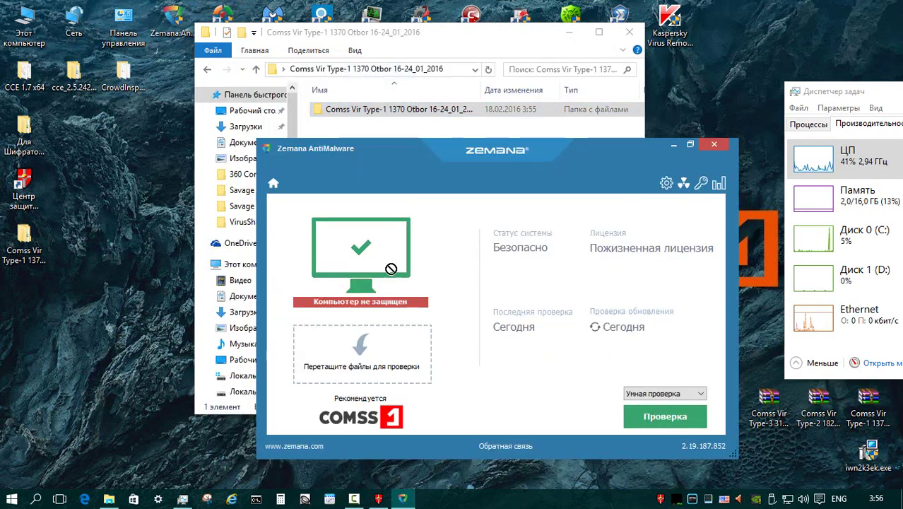
pyautogui.moveTo(391, 268); pyautogui.dragTo(382, 350)
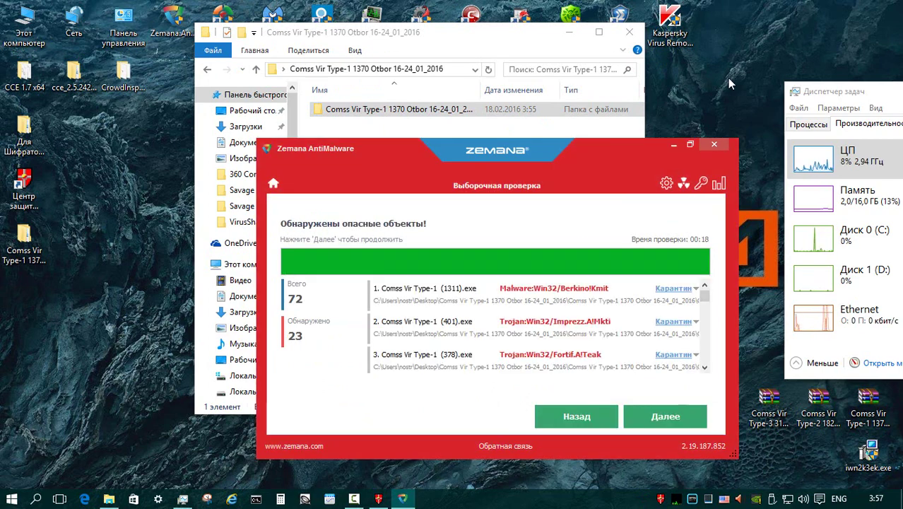
pyautogui.click(714, 144)
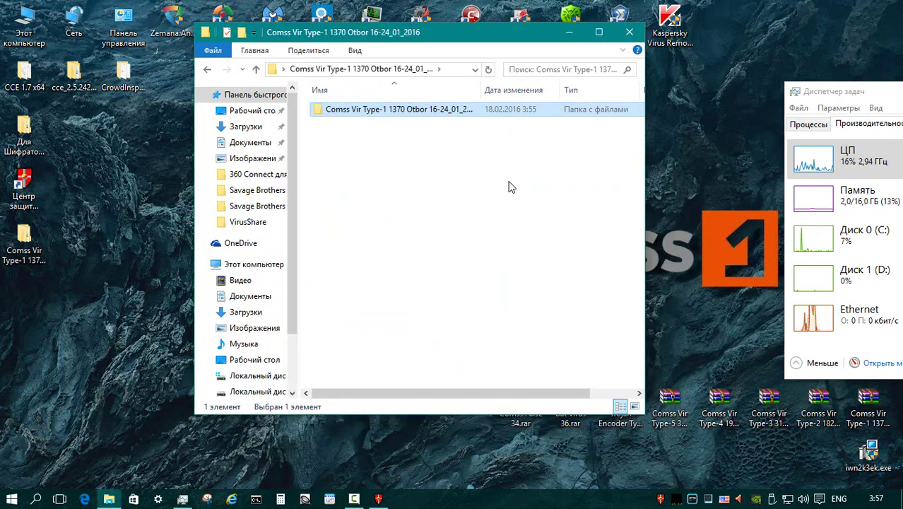
# Step: Rename the inner Comss Vir Type-1 folder to "72 Comss Vir Type-1 1370 Otbor 16-24_01_2016"
pyautogui.click(389, 111)
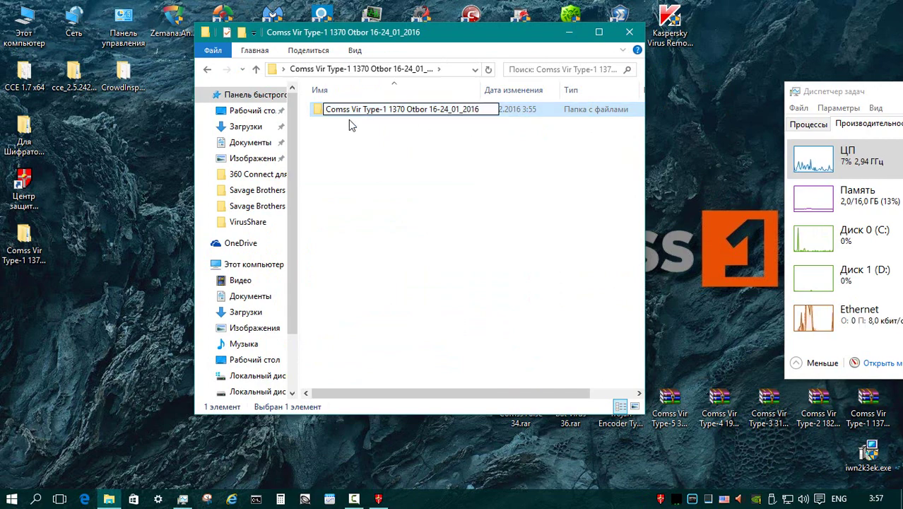
pyautogui.write('72')
pyautogui.press('Return')
# Step: Pack the renamed 72 Comss Vir Type-1 folder into a RAR archive, setting the archive password
pyautogui.rightClick(350, 113)
pyautogui.click(435, 315)
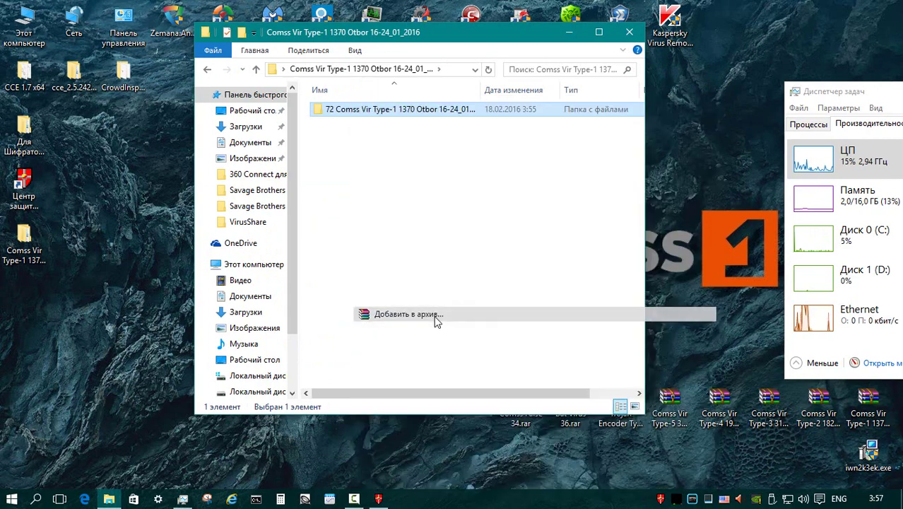
pyautogui.click(469, 332)
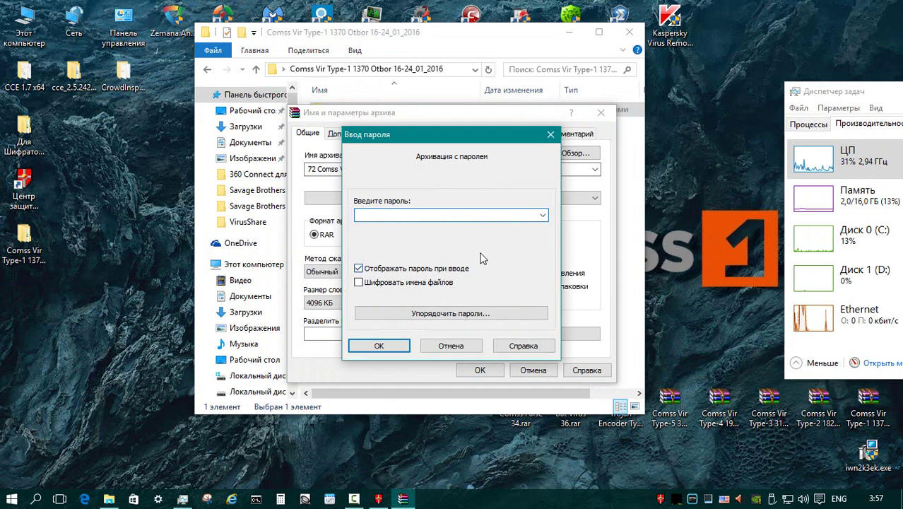
pyautogui.press('Return')
pyautogui.press('Return')
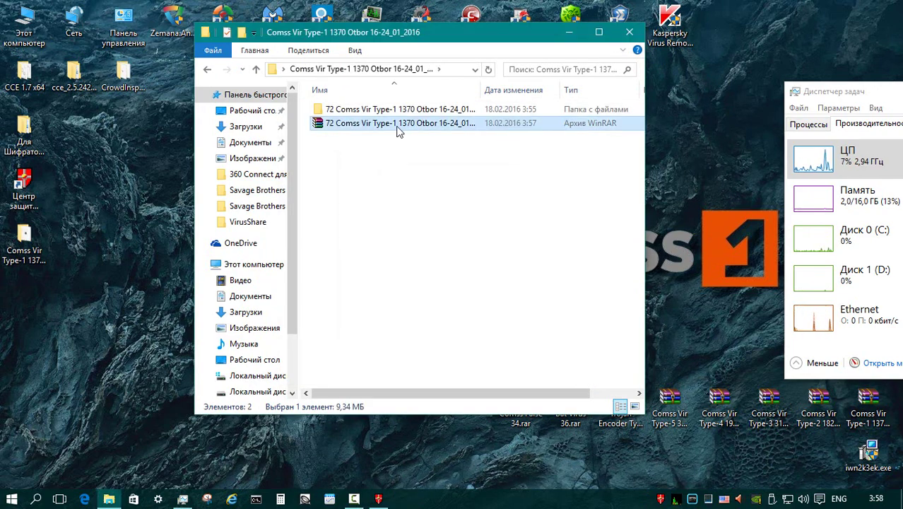
# Step: Check the total number of files in the new 72 Comss Vir Type-1 archive through its archive properties
pyautogui.rightClick(398, 131)
pyautogui.click(466, 457)
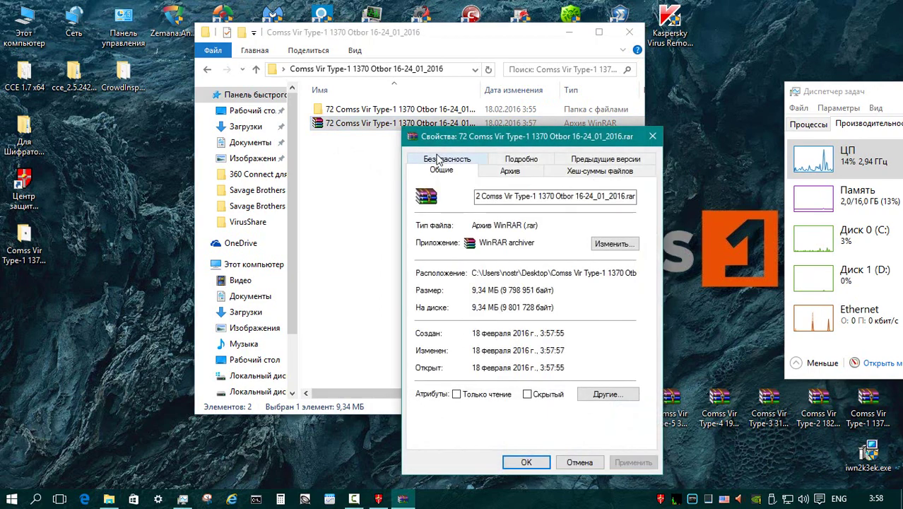
pyautogui.click(509, 171)
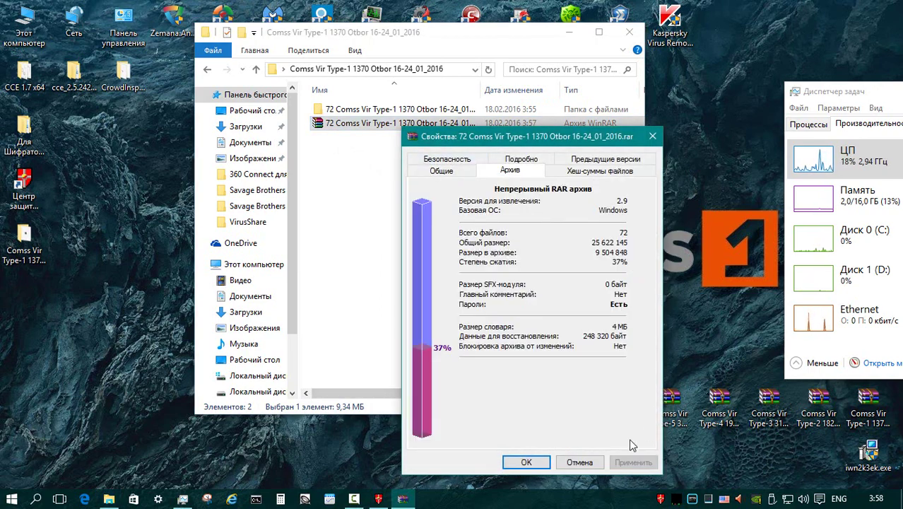
pyautogui.click(579, 462)
# Step: Switch to eScan Internet Security Suite and delete all objects from its quarantine list
pyautogui.hotkey('alt', 'Tab')
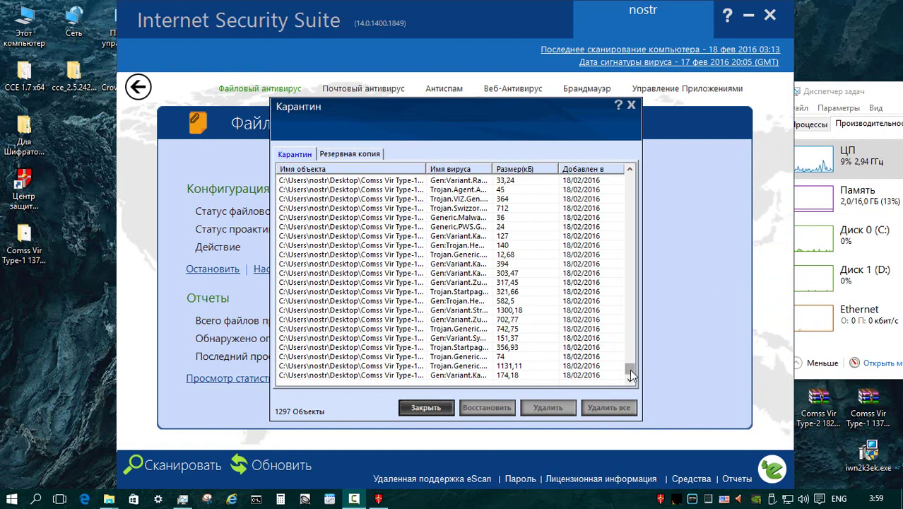
pyautogui.click(606, 410)
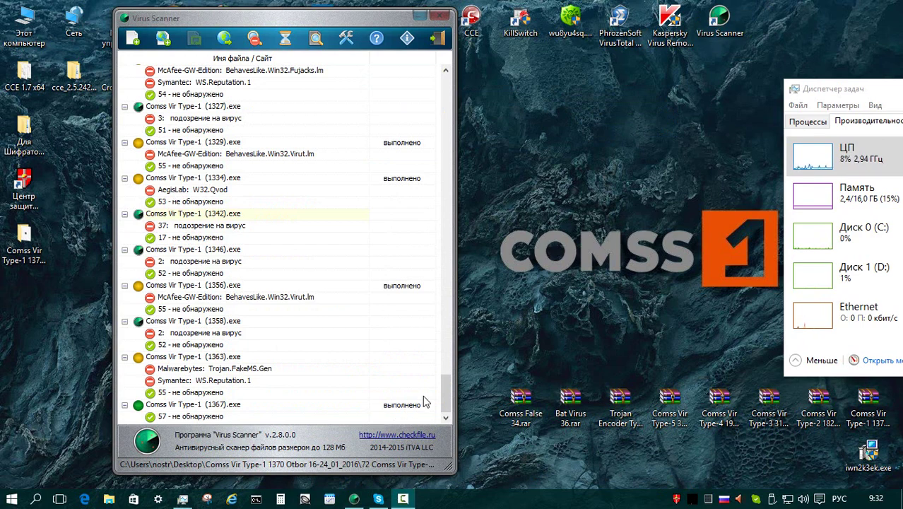
# Step: Read through the multi-engine results for the leftover Type-1 files in Virus Scanner and close the program
pyautogui.moveTo(446, 397); pyautogui.dragTo(447, 94)
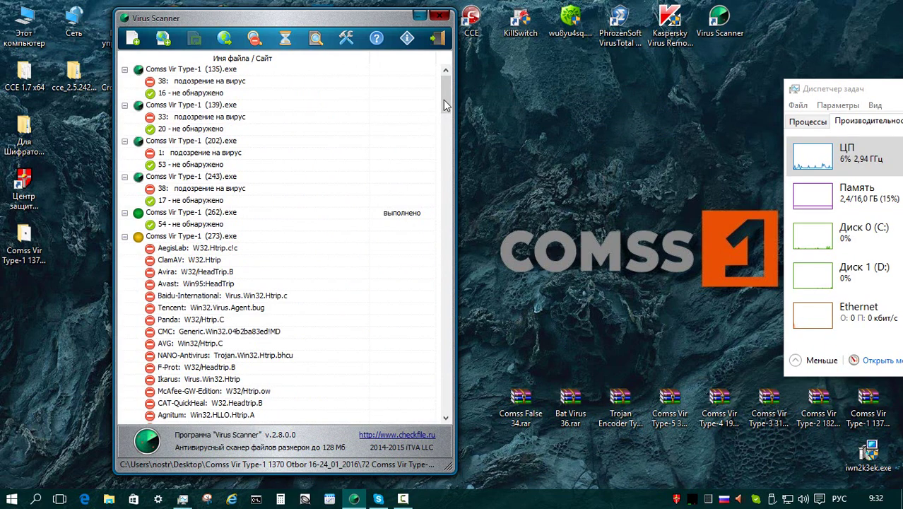
pyautogui.moveTo(445, 104); pyautogui.dragTo(453, 408)
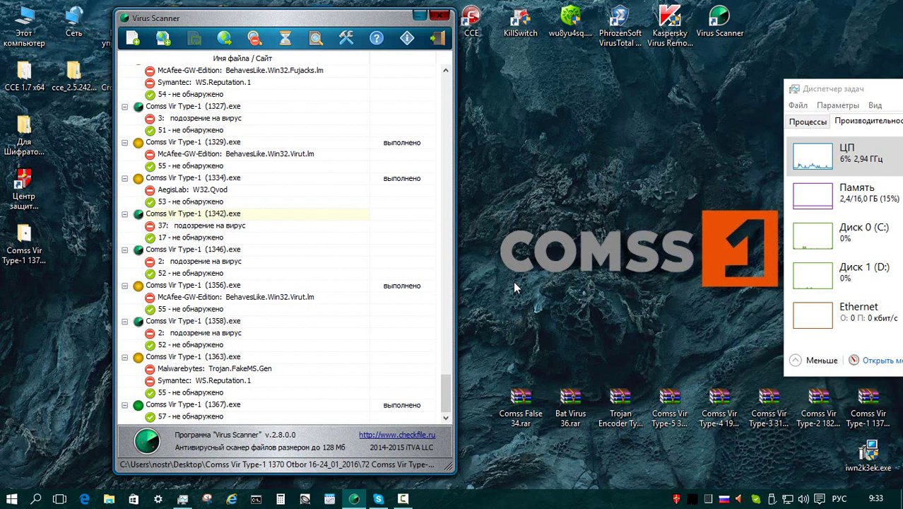
pyautogui.hotkey('alt', 'F4')
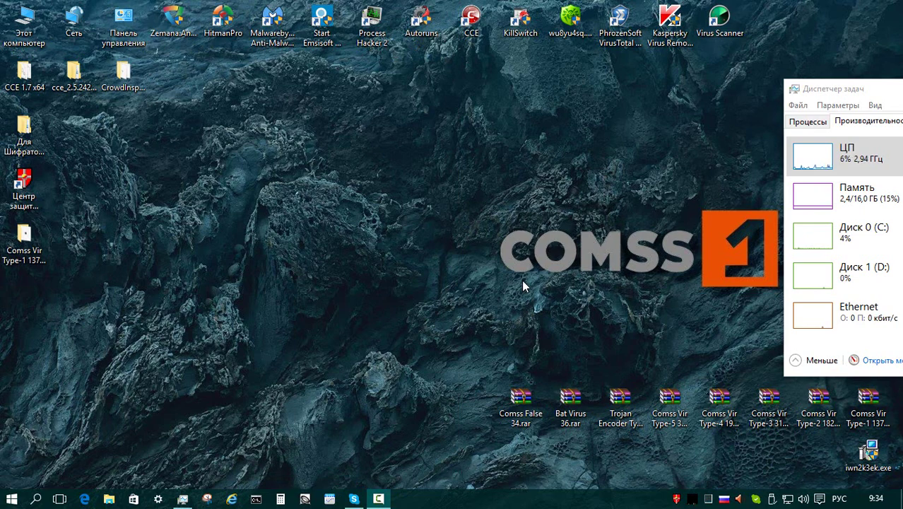
# Step: Extract the Comss Vir Type-2 archive to the desktop and move the extraction progress window above the diagnostic messages
pyautogui.doubleClick(818, 403)
pyautogui.press('Return')
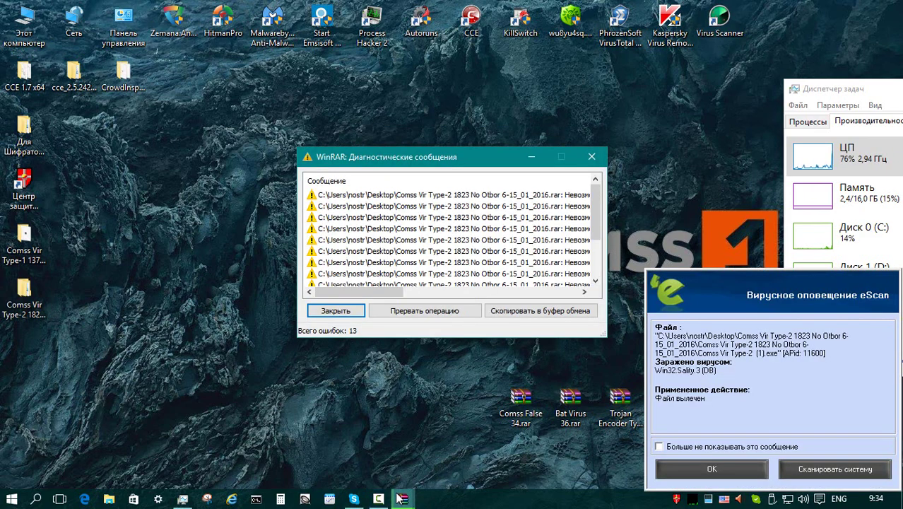
pyautogui.moveTo(403, 499)
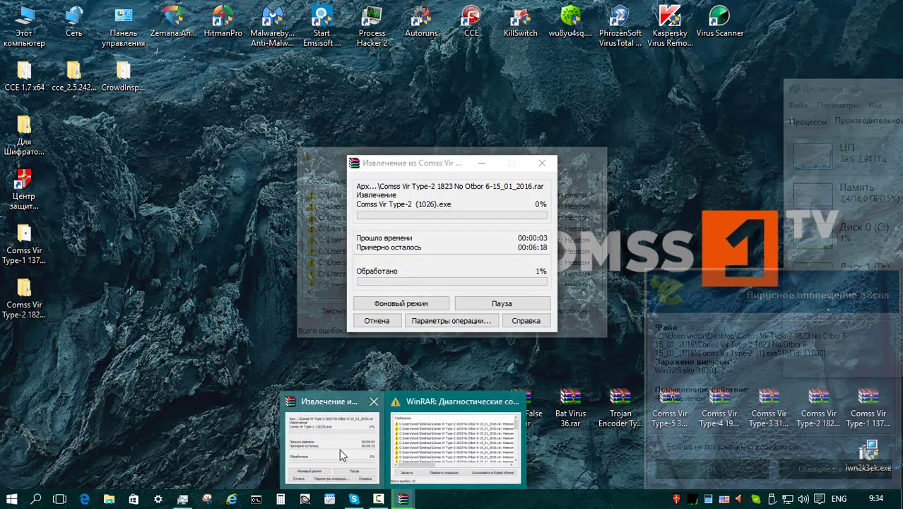
pyautogui.click(339, 449)
pyautogui.moveTo(438, 168); pyautogui.dragTo(438, 69)
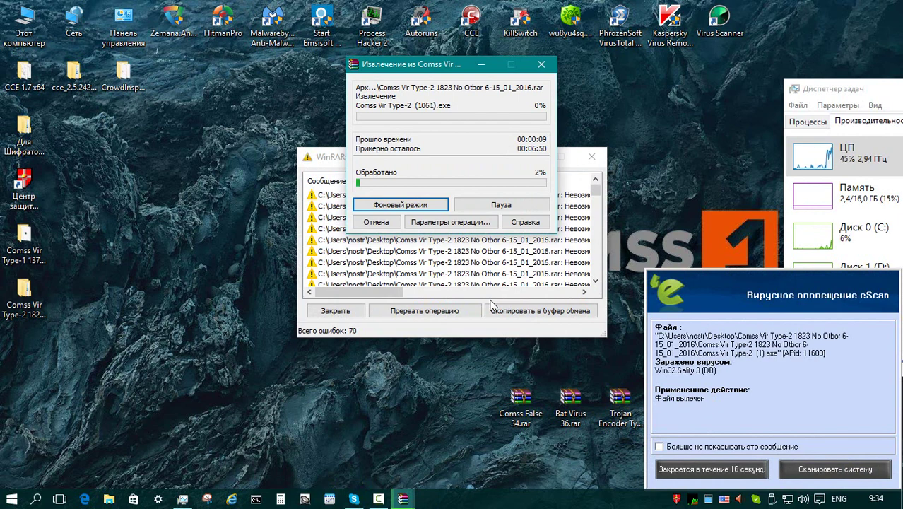
pyautogui.click(409, 292)
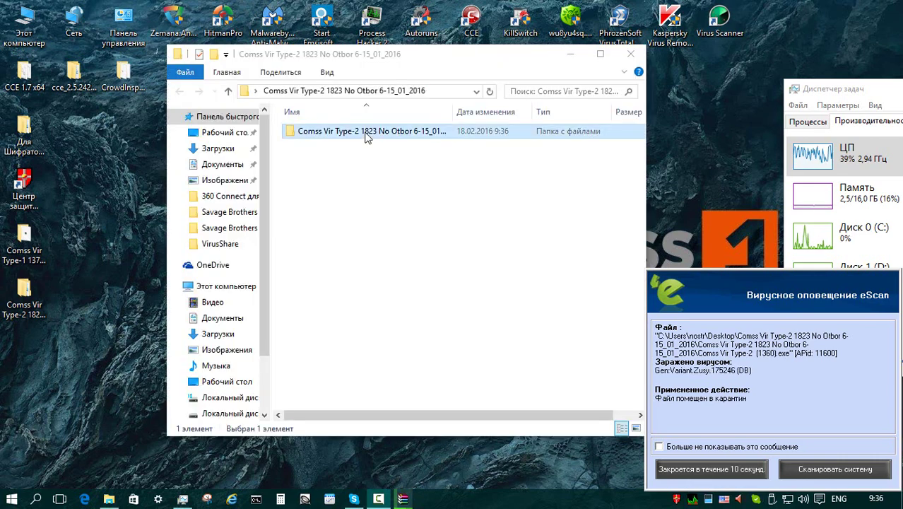
# Step: Open the inner Comss Vir Type-2 folder and arrange its window beside the extraction progress to watch files arrive
pyautogui.doubleClick(369, 136)
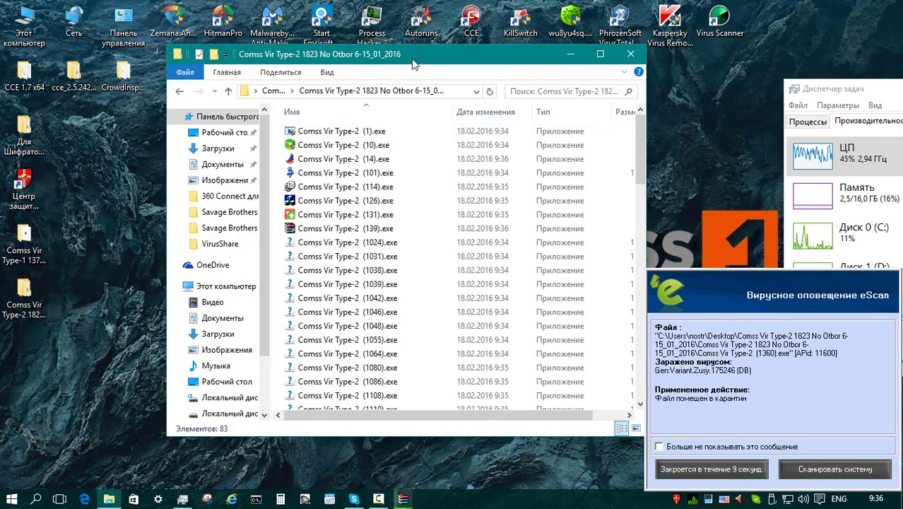
pyautogui.moveTo(415, 65); pyautogui.dragTo(355, 87)
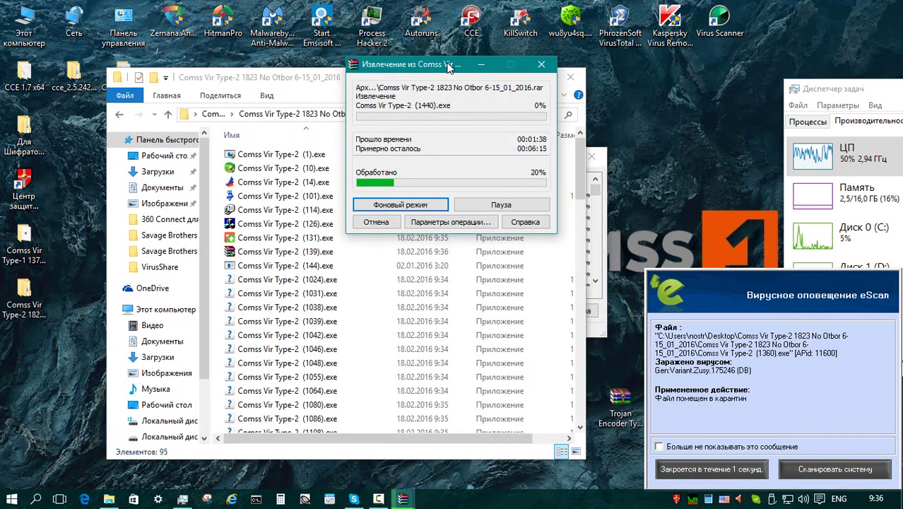
pyautogui.moveTo(449, 65); pyautogui.dragTo(453, 55)
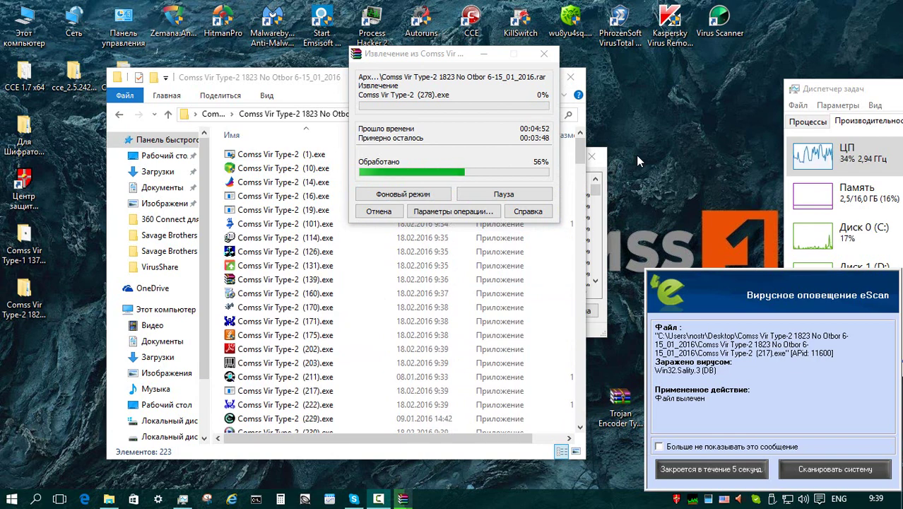
# Step: Look through the files left in the inner Comss Vir Type-2 folder after extraction, from first to last
pyautogui.moveTo(693, 501)
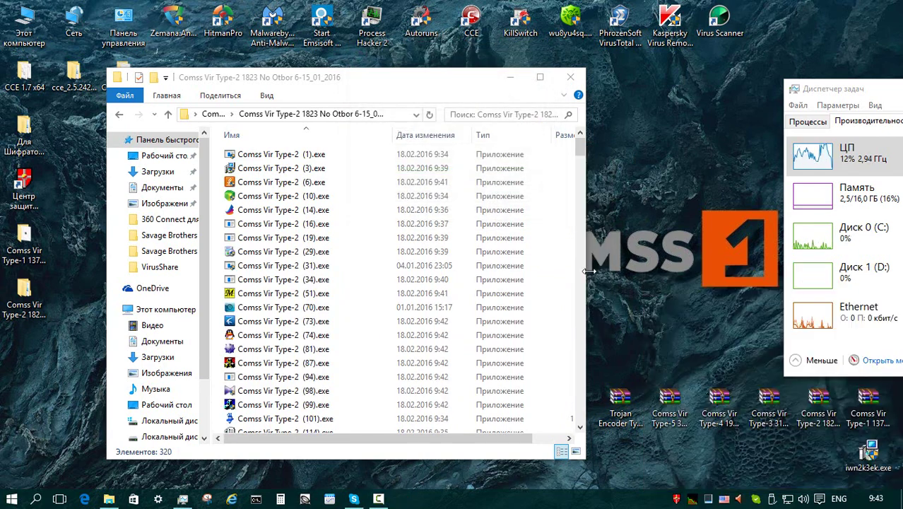
pyautogui.click(535, 155)
pyautogui.moveTo(583, 154); pyautogui.dragTo(578, 413)
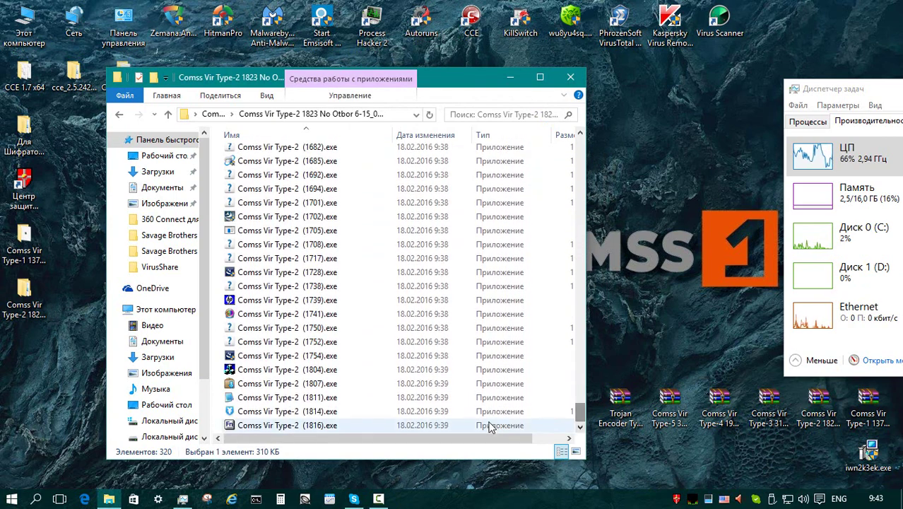
pyautogui.click(488, 424)
pyautogui.scroll(1, 495, 385)
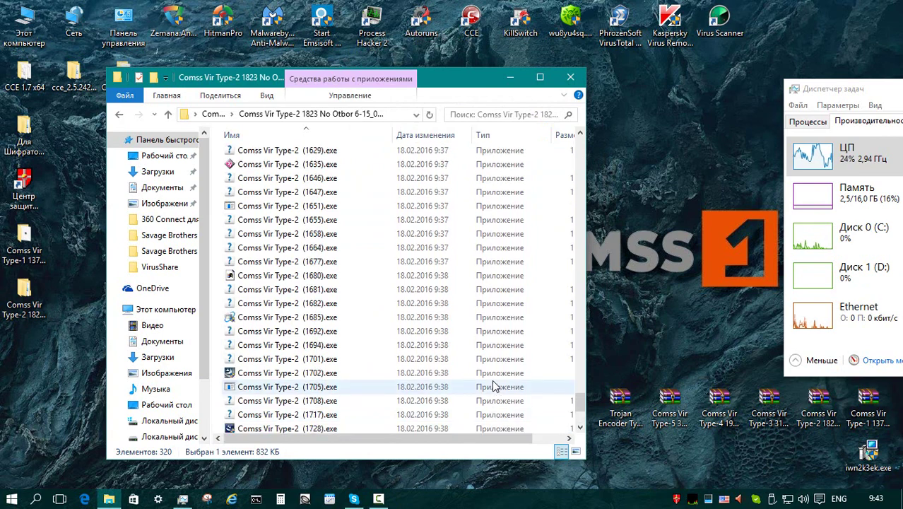
pyautogui.press('Home')
# Step: Scan the inner Comss Vir Type-2 folder with eScan, check the files left in it, and close the folder window
pyautogui.click(170, 114)
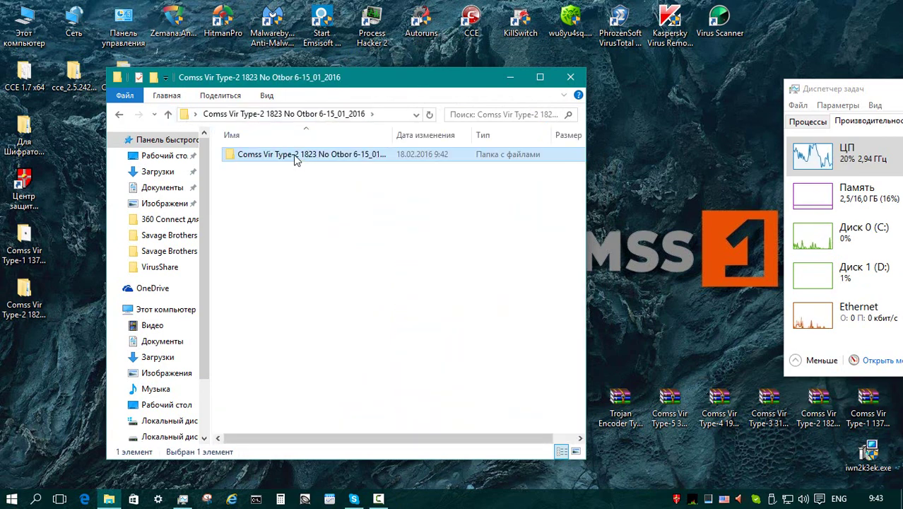
pyautogui.rightClick(295, 156)
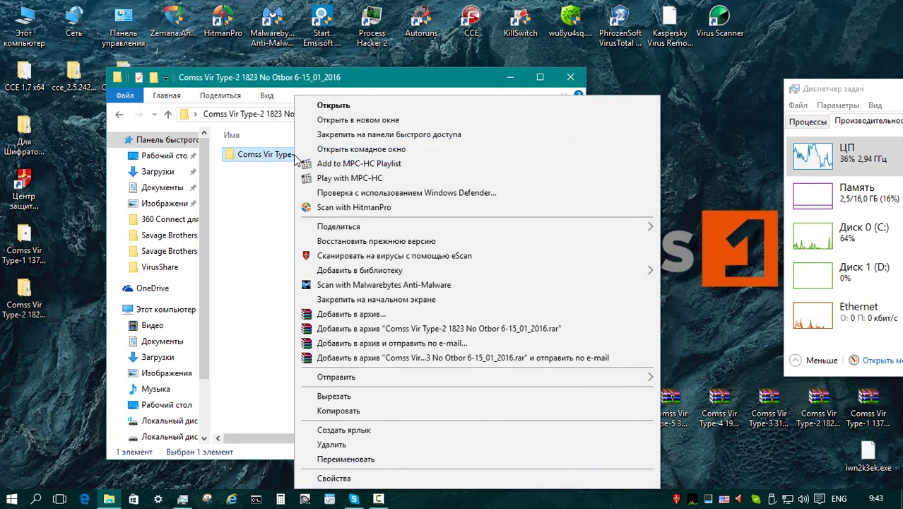
pyautogui.click(359, 256)
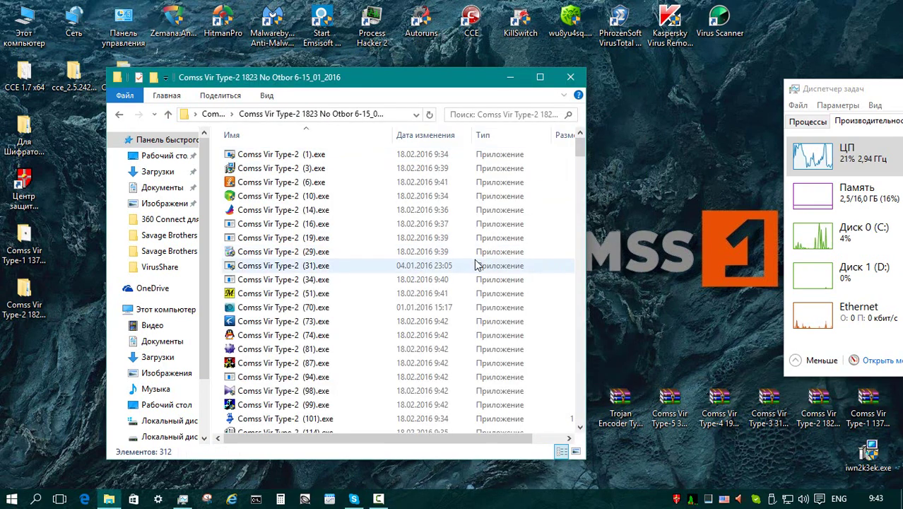
pyautogui.hotkey('alt', 'F4')
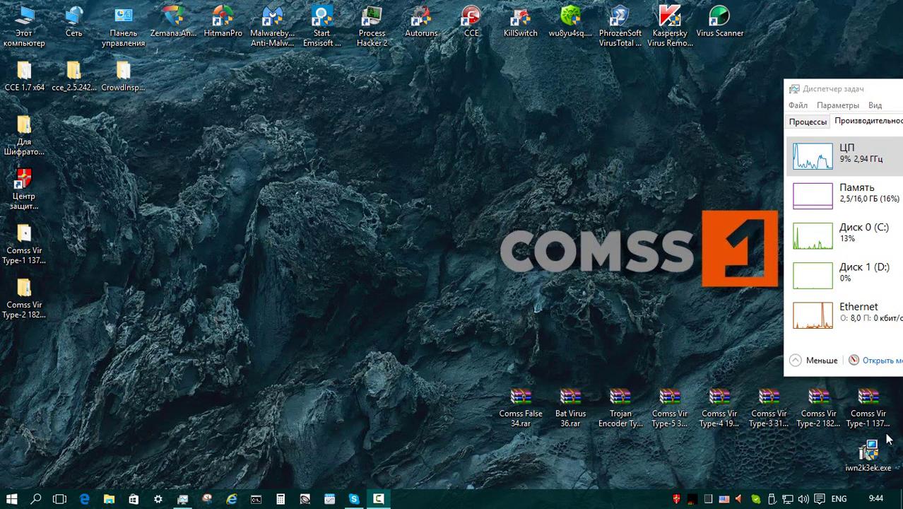
# Step: Extract the Comss Vir Type-3 archive into its own desktop folder, Comss Vir Type-3 3116 All Otbor 12_2015
pyautogui.click(778, 414)
pyautogui.rightClick(771, 415)
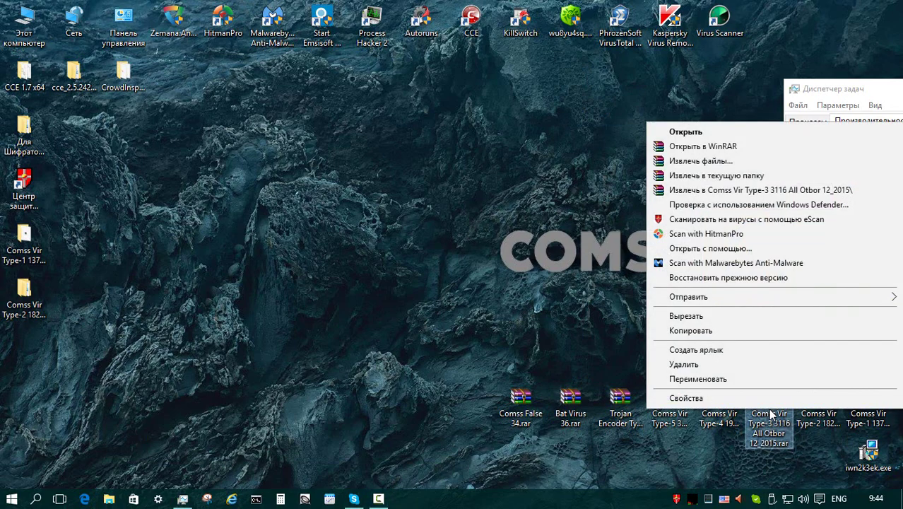
pyautogui.click(737, 190)
pyautogui.press('Return')
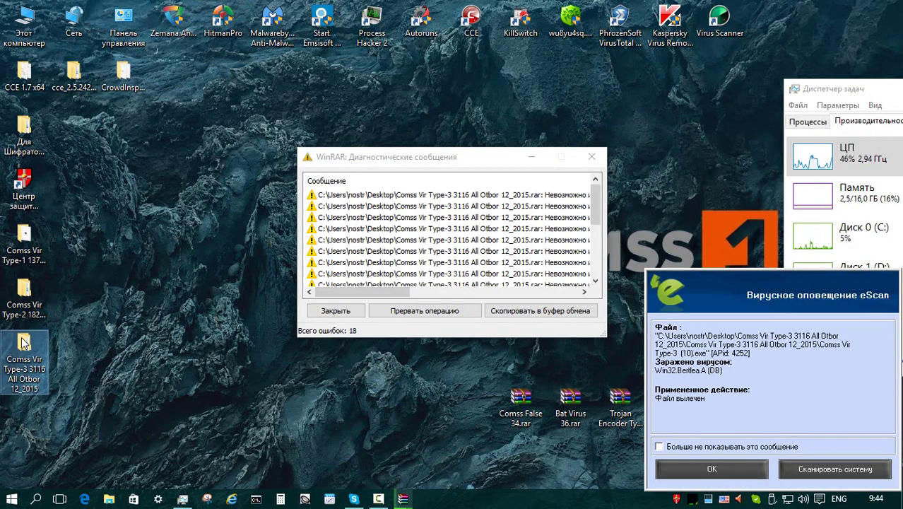
# Step: Open the inner Comss Vir Type-3 folder and browse the files remaining after eScan's real-time protection acts
pyautogui.doubleClick(23, 343)
pyautogui.doubleClick(261, 151)
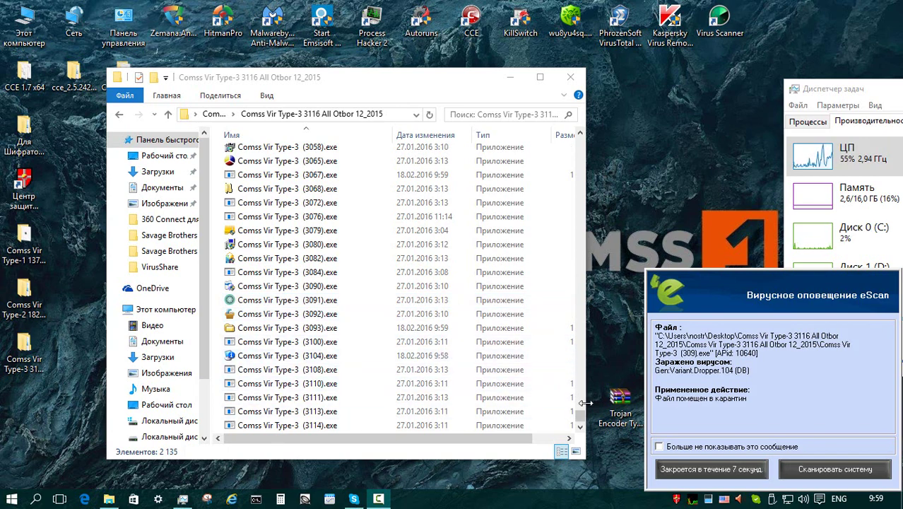
pyautogui.moveTo(581, 411); pyautogui.dragTo(694, 498)
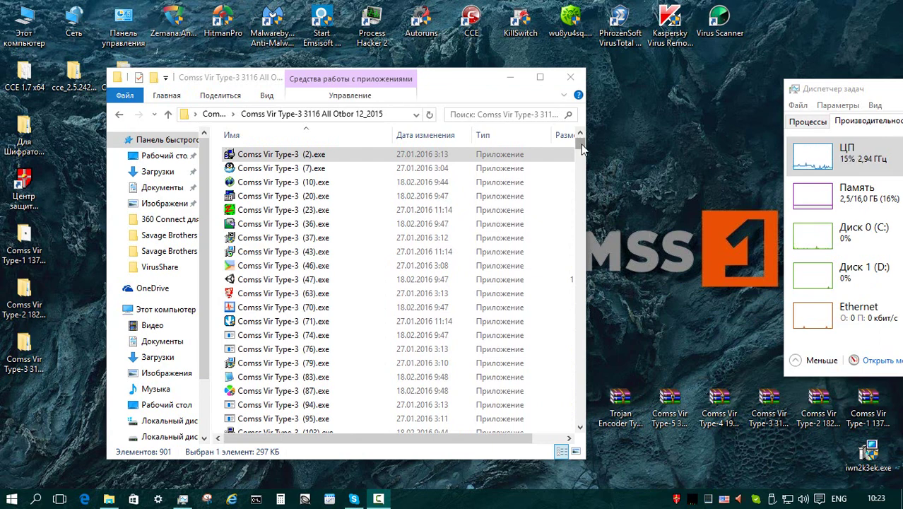
pyautogui.moveTo(581, 150)
pyautogui.mouseDown()
pyautogui.moveTo(582, 427)
pyautogui.moveTo(581, 145)
pyautogui.mouseUp()
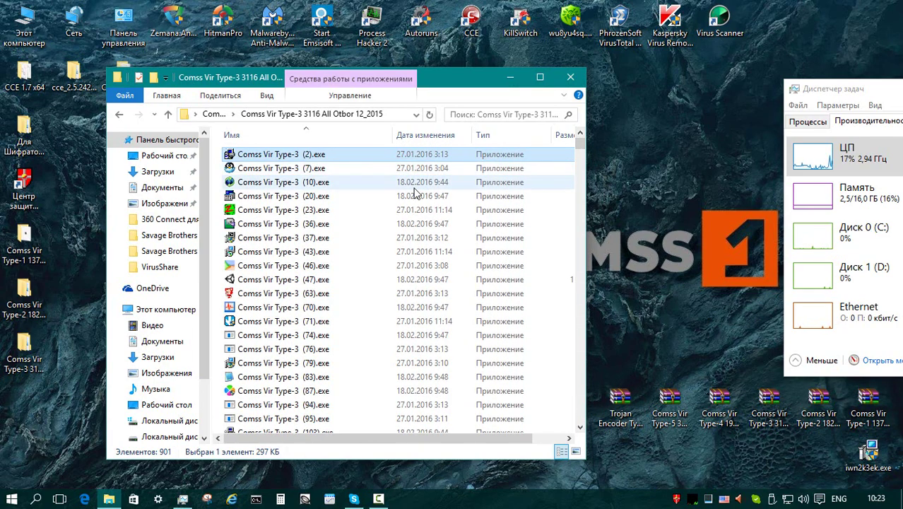
# Step: Scan the inner Comss Vir Type-3 3116 All Otbor 12_2015 folder with eScan, check the files left in it, and close the folder window
pyautogui.click(168, 114)
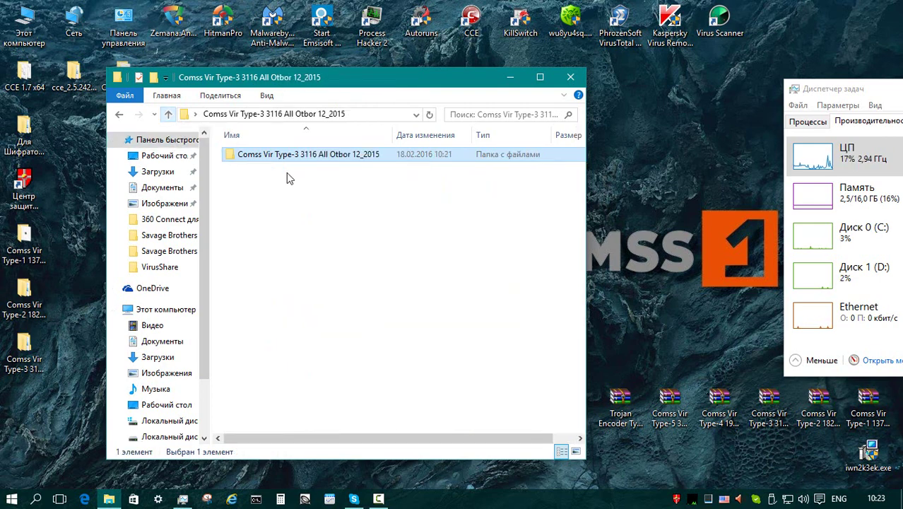
pyautogui.rightClick(286, 156)
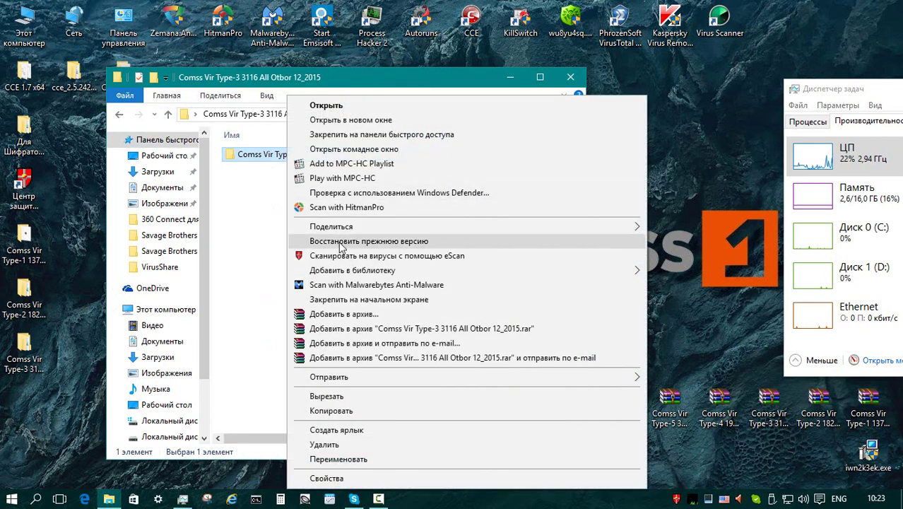
pyautogui.click(368, 255)
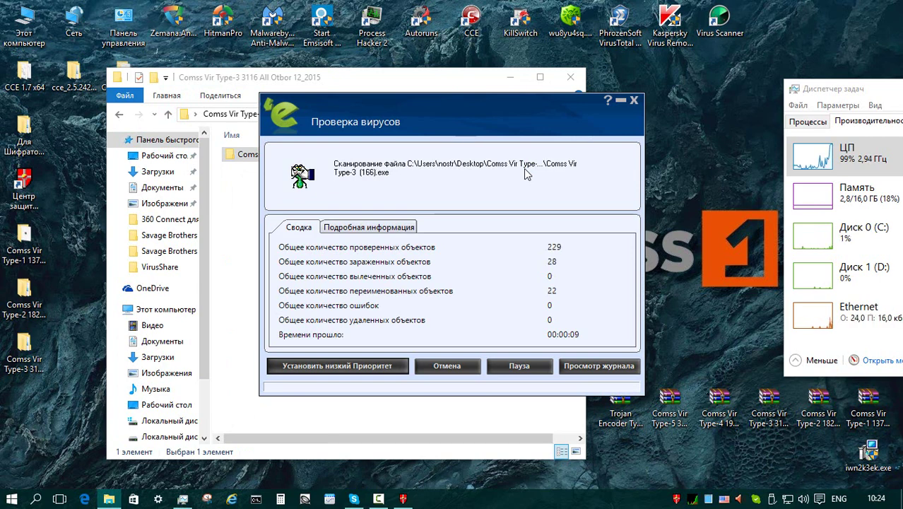
pyautogui.moveTo(693, 499)
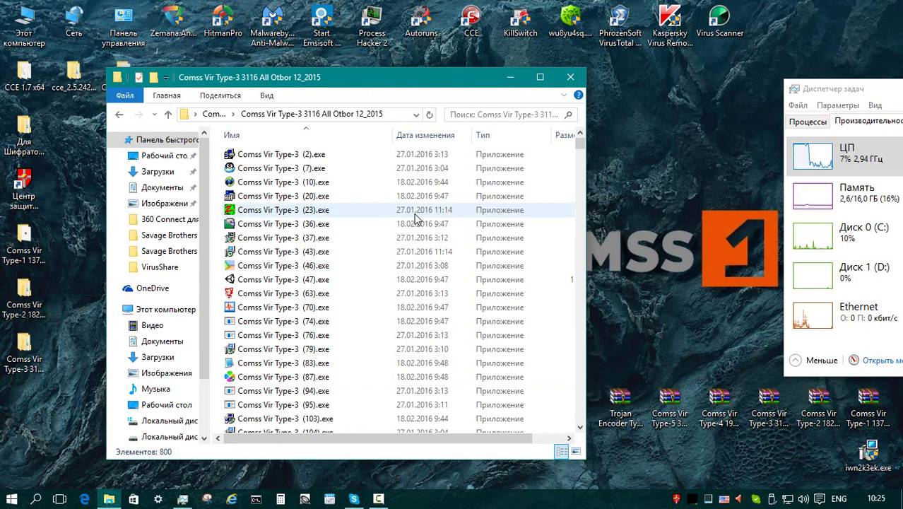
pyautogui.hotkey('alt', 'F4')
# Step: Extract the Comss Vir Type-4 1950 12_2012 archive into its own desktop folder and bring up the extraction progress
pyautogui.click(719, 414)
pyautogui.rightClick(719, 413)
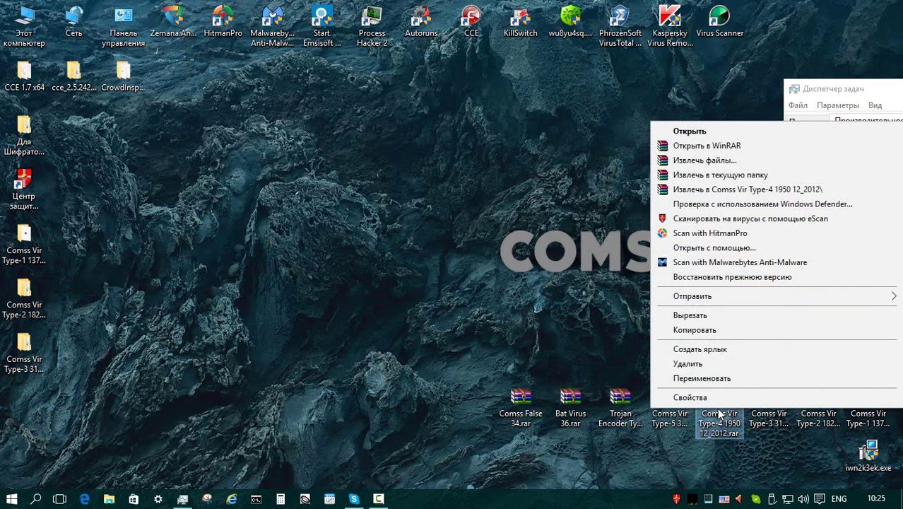
pyautogui.click(668, 189)
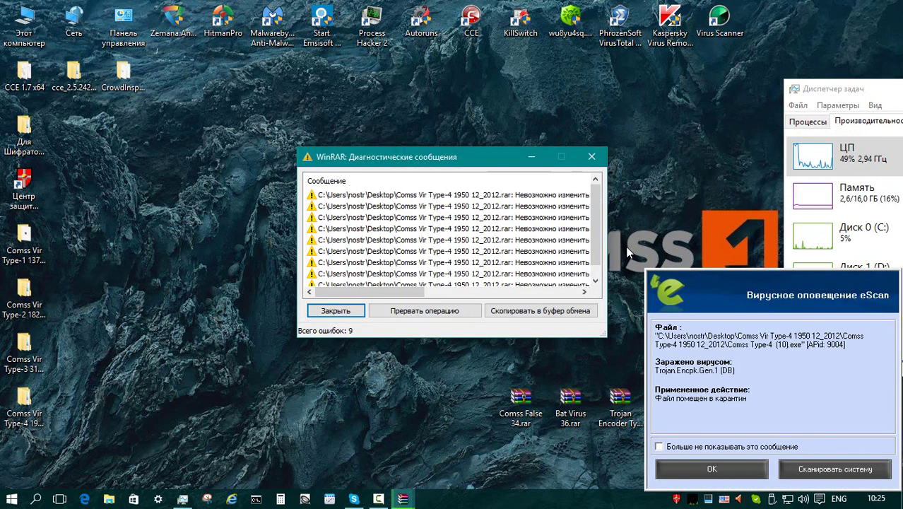
pyautogui.moveTo(403, 501)
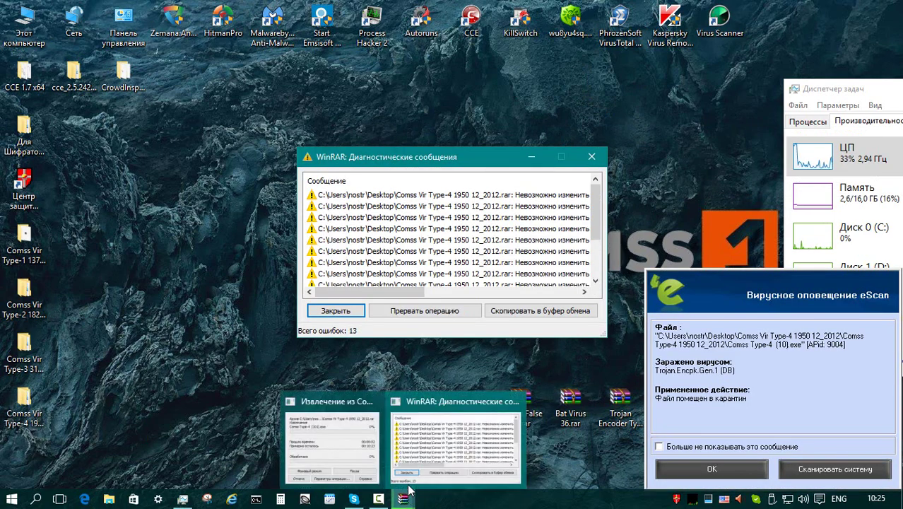
pyautogui.click(347, 437)
# Step: Open the inner Comss Type-4 1950 12_2012 folder, dismiss the eScan virus alert, and look through the files left after extraction
pyautogui.doubleClick(24, 404)
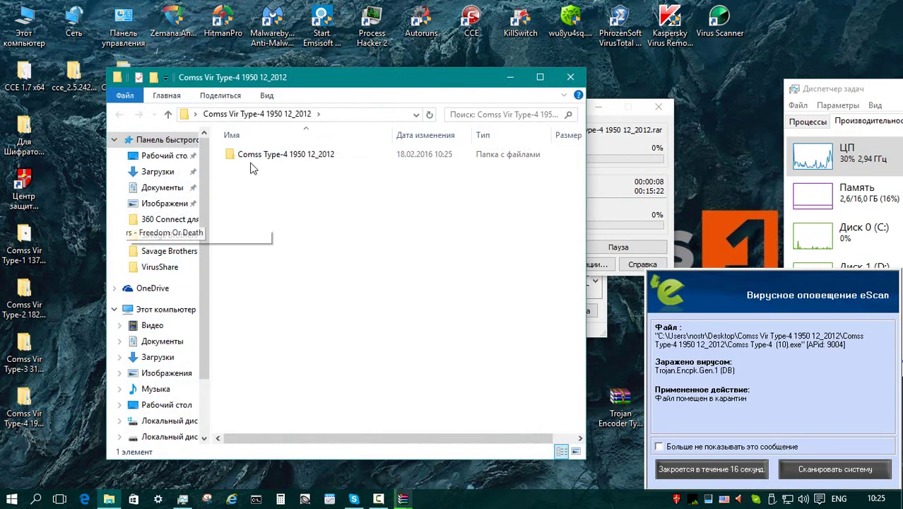
pyautogui.doubleClick(238, 153)
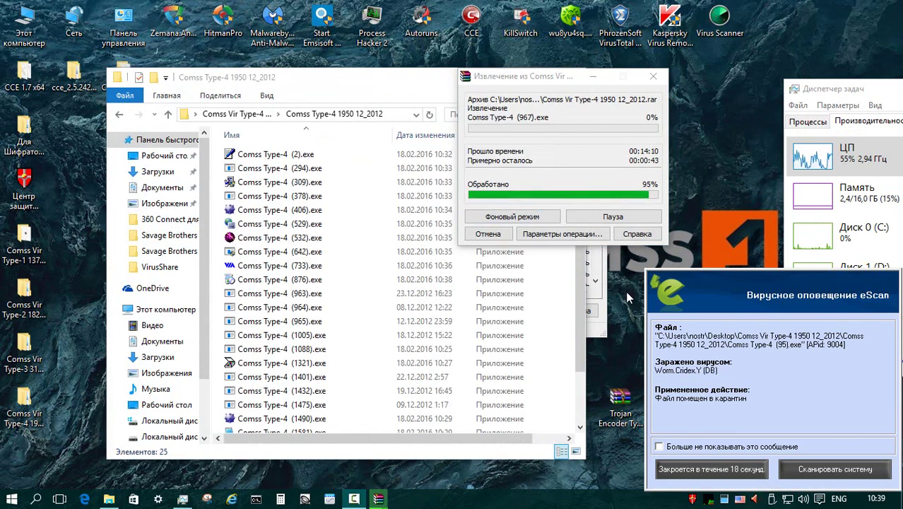
pyautogui.click(735, 472)
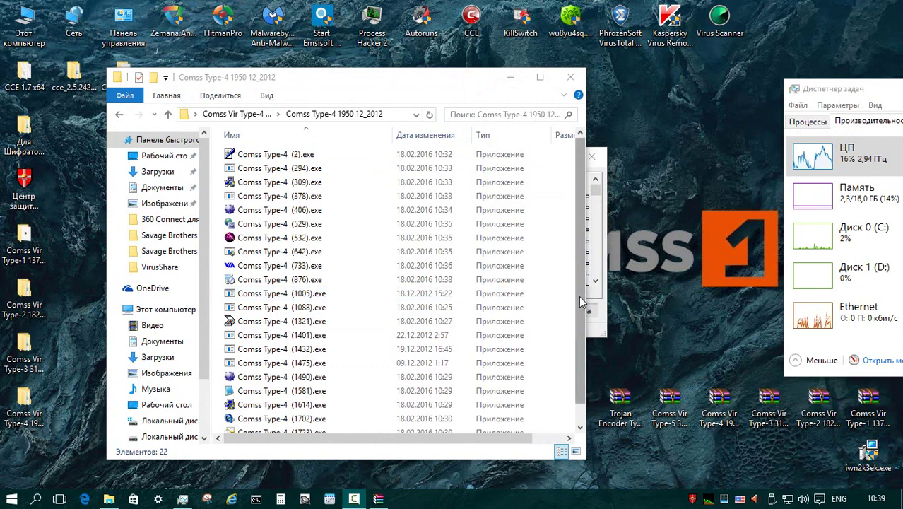
pyautogui.moveTo(578, 296); pyautogui.dragTo(588, 346)
# Step: Scan the inner Comss Type-4 1950 12_2012 folder with eScan, check the remaining files and their sizes, and close the window
pyautogui.click(168, 114)
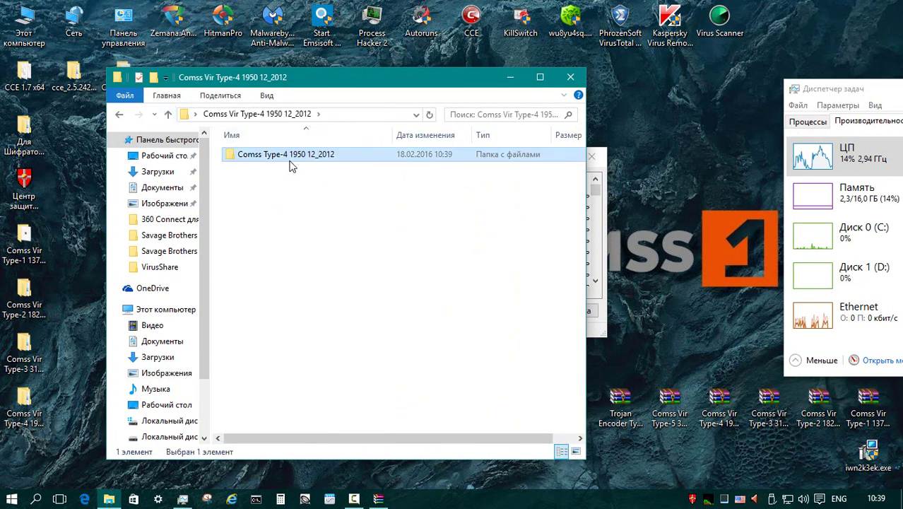
pyautogui.rightClick(293, 161)
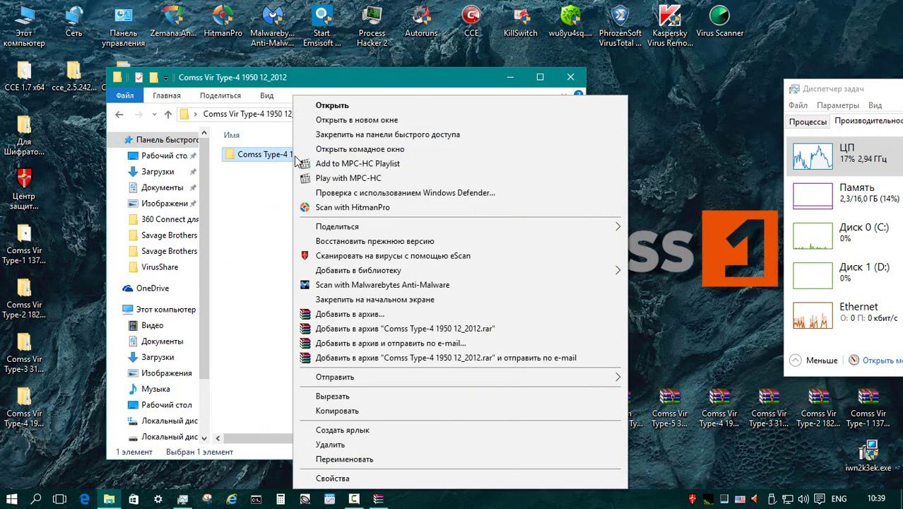
pyautogui.click(382, 255)
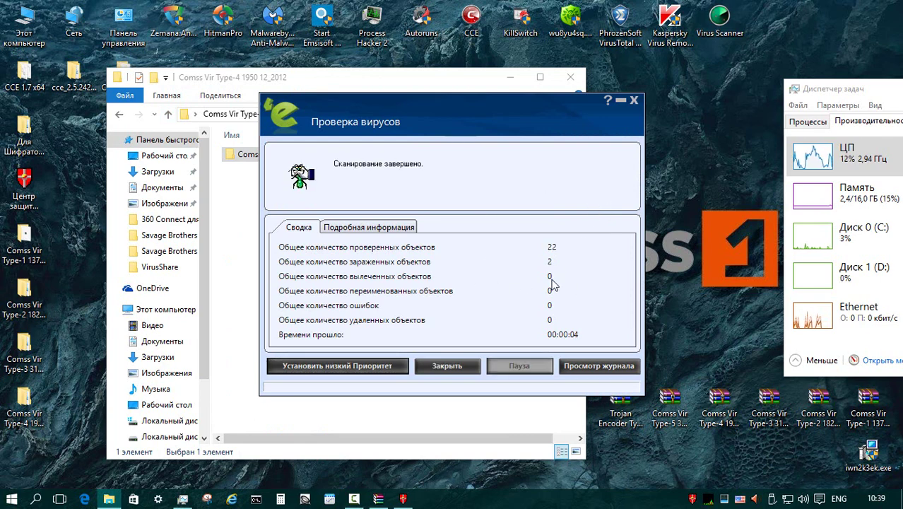
pyautogui.click(451, 364)
pyautogui.press('Return')
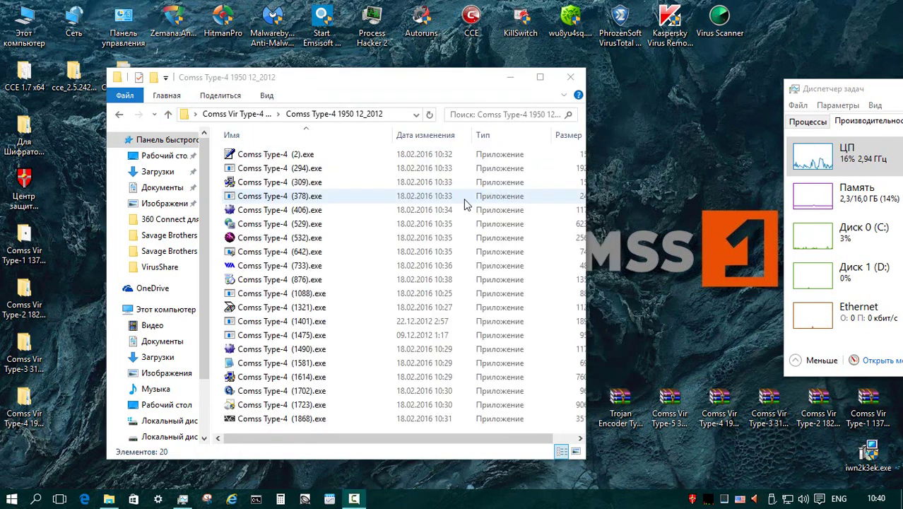
pyautogui.hscroll(1, 459, 238)
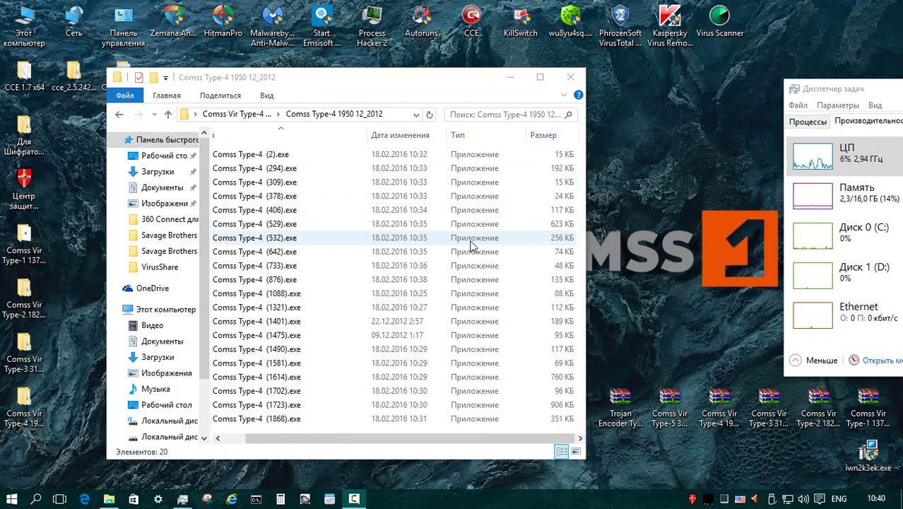
pyautogui.hotkey('alt', 'F4')
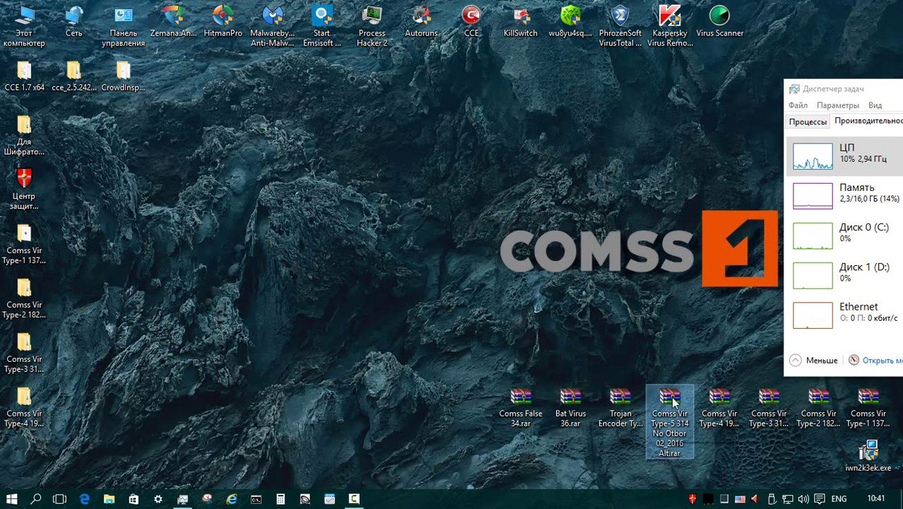
# Step: Extract the Comss Vir Type-5 314 No Otbor 02_2016 Alt archive into its own folder and scan its inner folder with eScan
pyautogui.rightClick(672, 402)
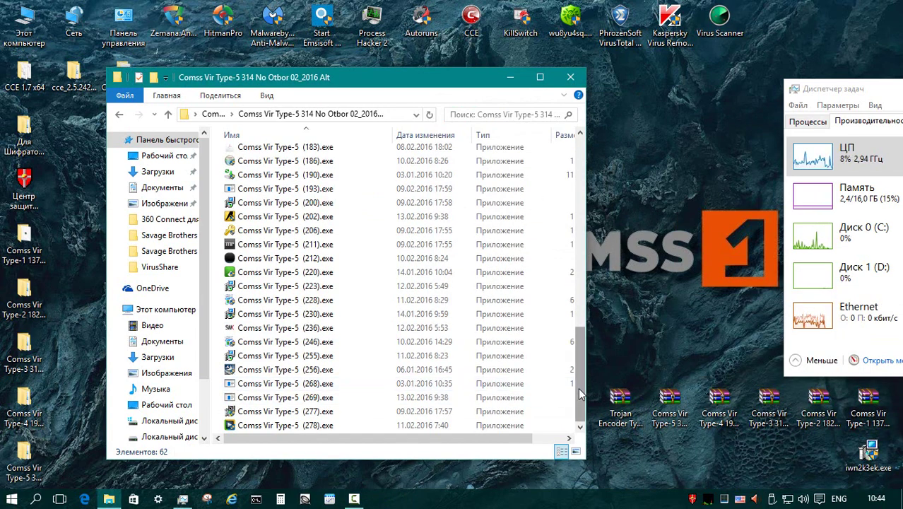
pyautogui.hotkey('alt', 'Up')
pyautogui.rightClick(263, 154)
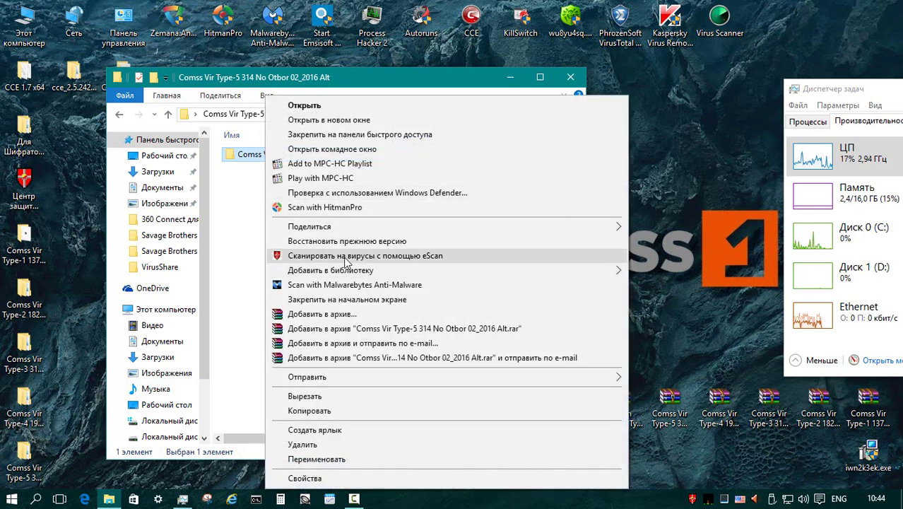
pyautogui.click(345, 256)
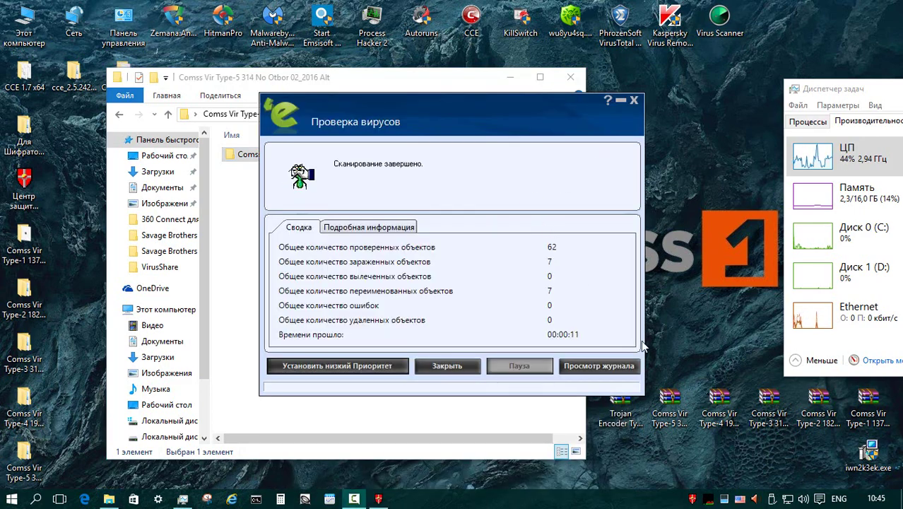
# Step: Close the eScan report, look through the files left in the inner Comss Vir Type-5 folder, and close the folder window
pyautogui.click(444, 365)
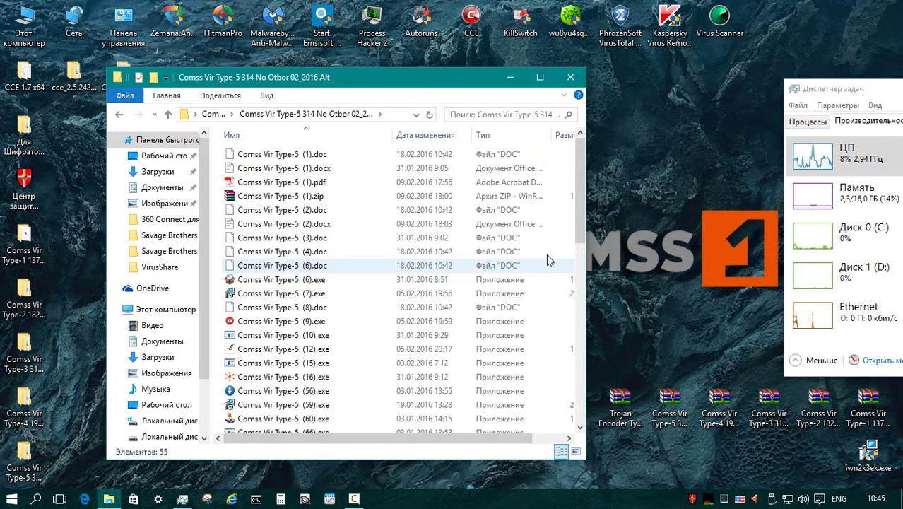
pyautogui.moveTo(579, 180); pyautogui.dragTo(578, 364)
pyautogui.hotkey('alt', 'F4')
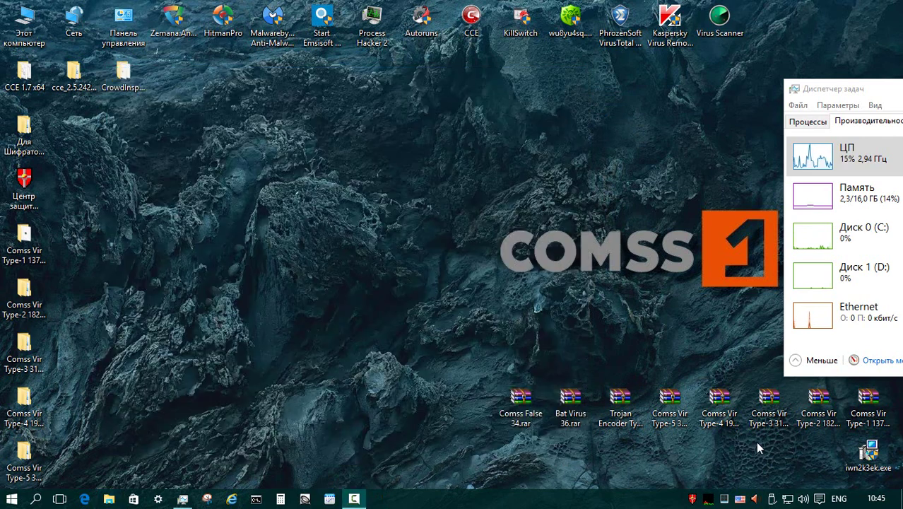
# Step: Extract the Trojan Encoder Type-6 660 - Data 15.02.2016 archive into its own desktop folder and dismiss the eScan virus alert
pyautogui.click(618, 406)
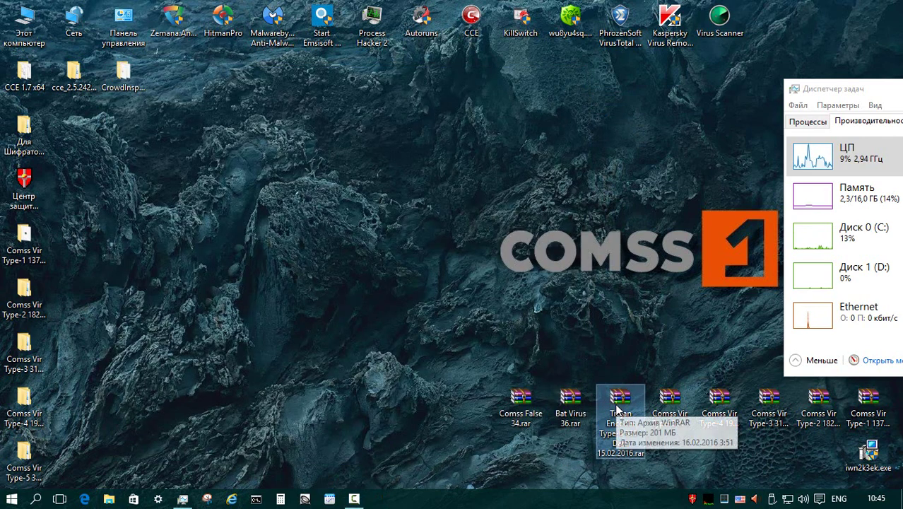
pyautogui.doubleClick(617, 411)
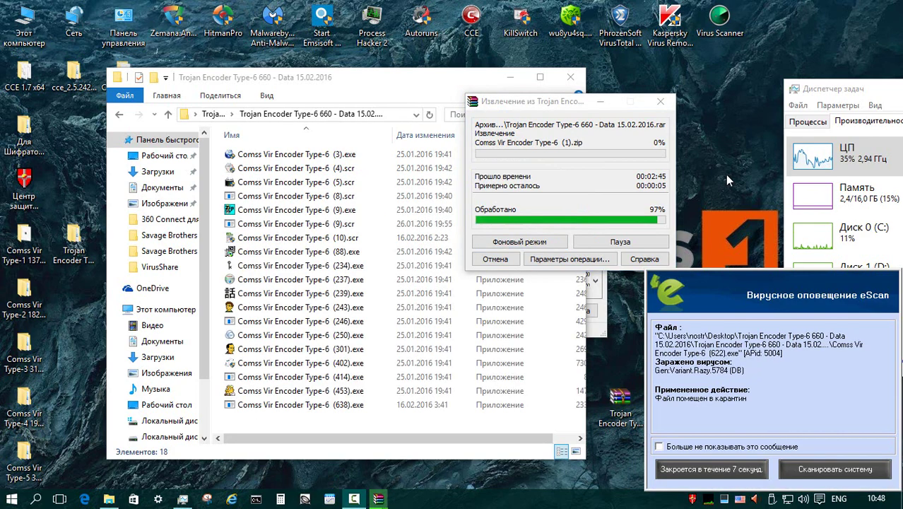
pyautogui.click(712, 468)
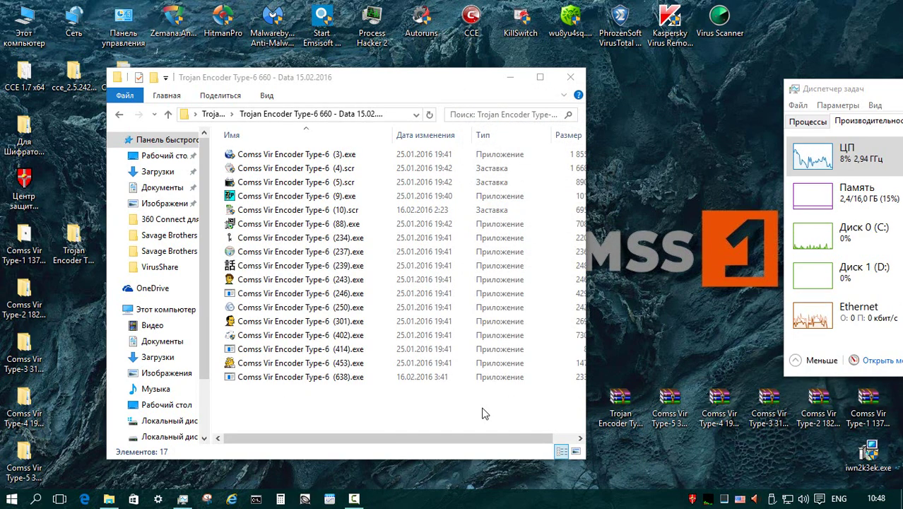
# Step: Scan the inner Trojan Encoder Type-6 660 folder with eScan, check the files left in it, and close the folder window
pyautogui.click(213, 114)
pyautogui.rightClick(268, 154)
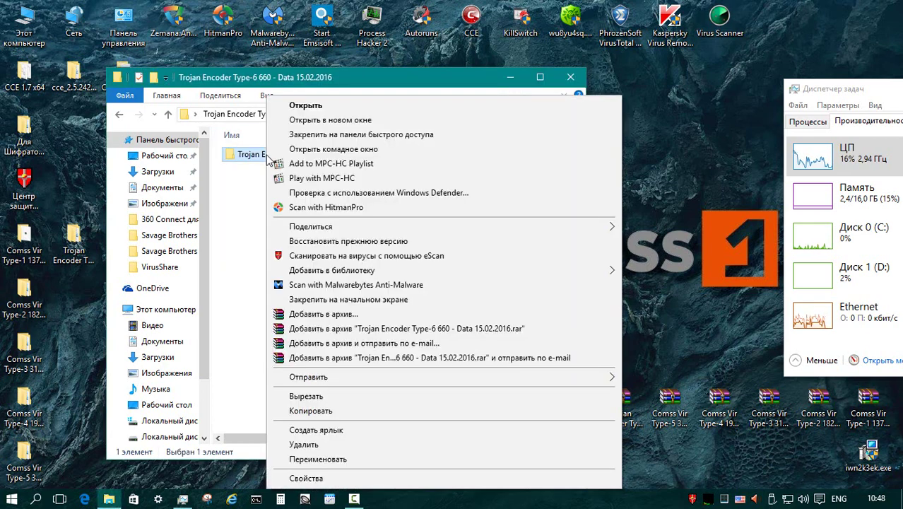
pyautogui.click(366, 256)
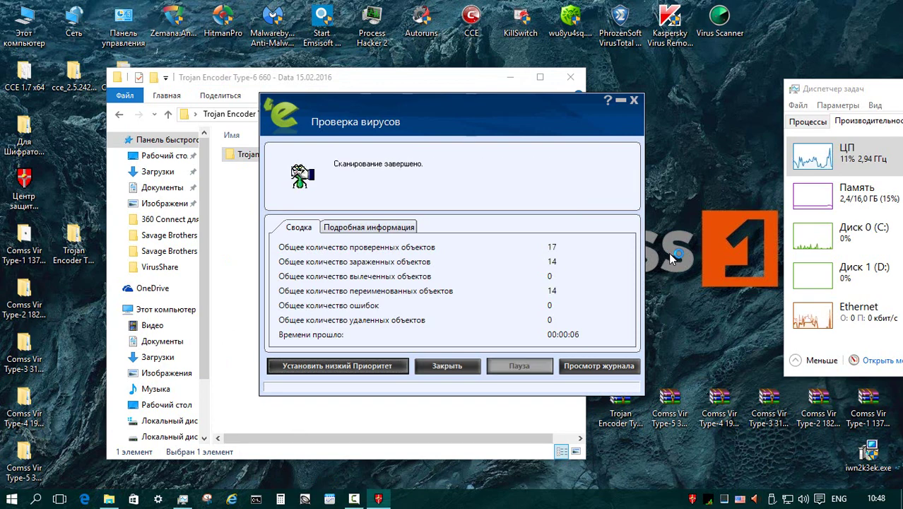
pyautogui.click(473, 366)
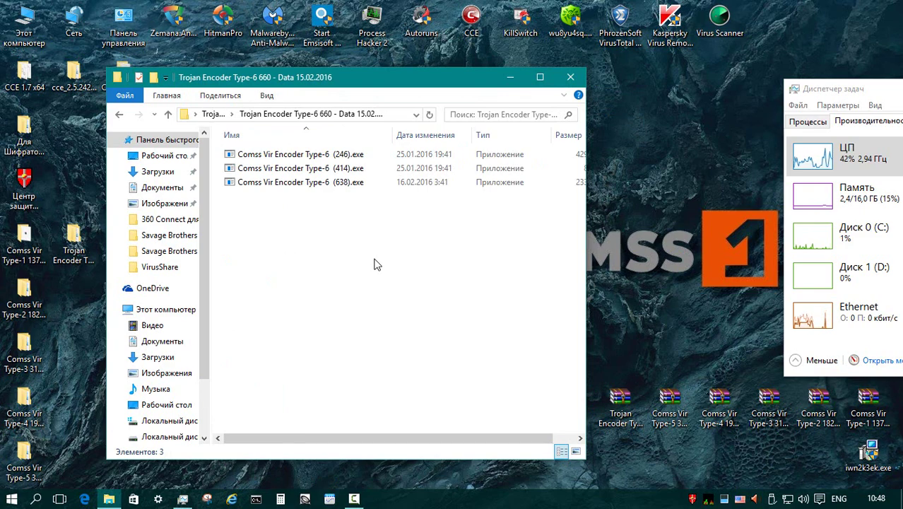
pyautogui.hotkey('alt', 'F4')
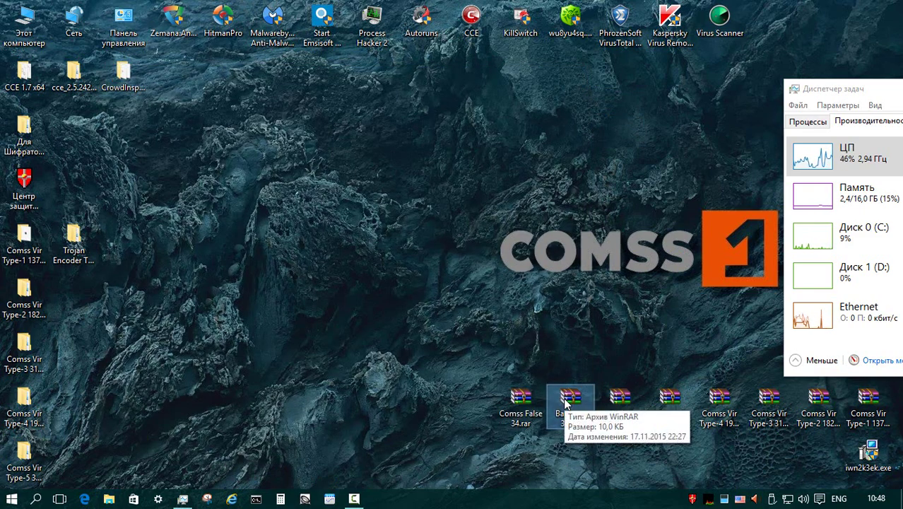
# Step: Extract the Bat Virus 36 archive into its own folder with the archive password, and place that folder below the Trojan Encoder folder
pyautogui.rightClick(565, 403)
pyautogui.click(614, 172)
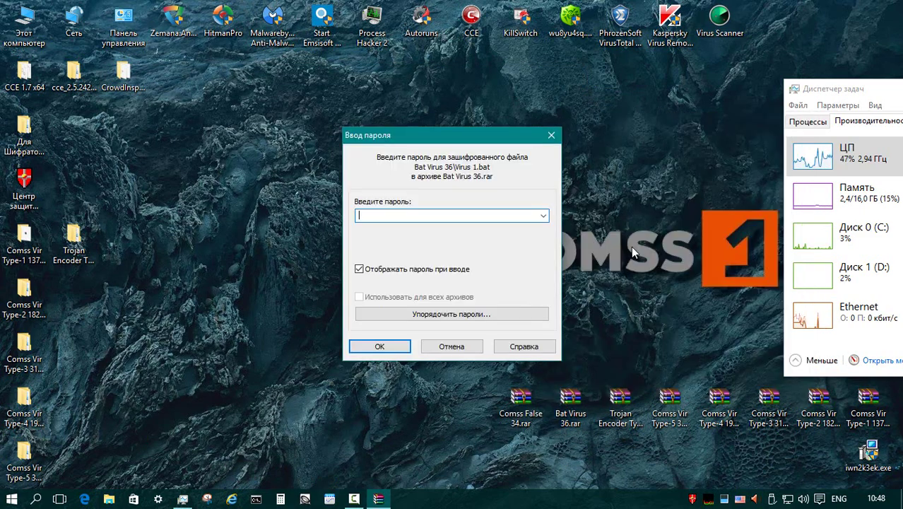
pyautogui.click(364, 291)
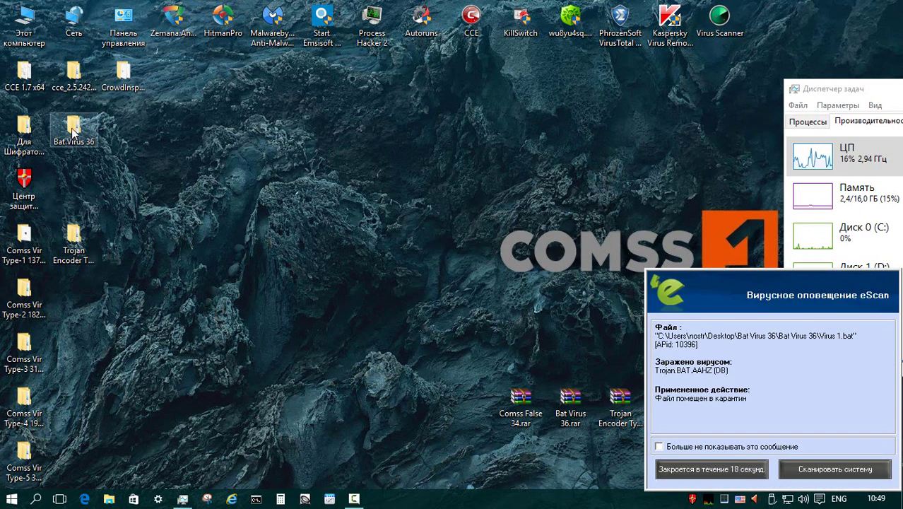
pyautogui.moveTo(74, 133); pyautogui.dragTo(73, 295)
# Step: Open the inner Bat Virus 36 folder, dismiss the eScan virus alert, and browse the batch files left after extraction
pyautogui.doubleClick(74, 296)
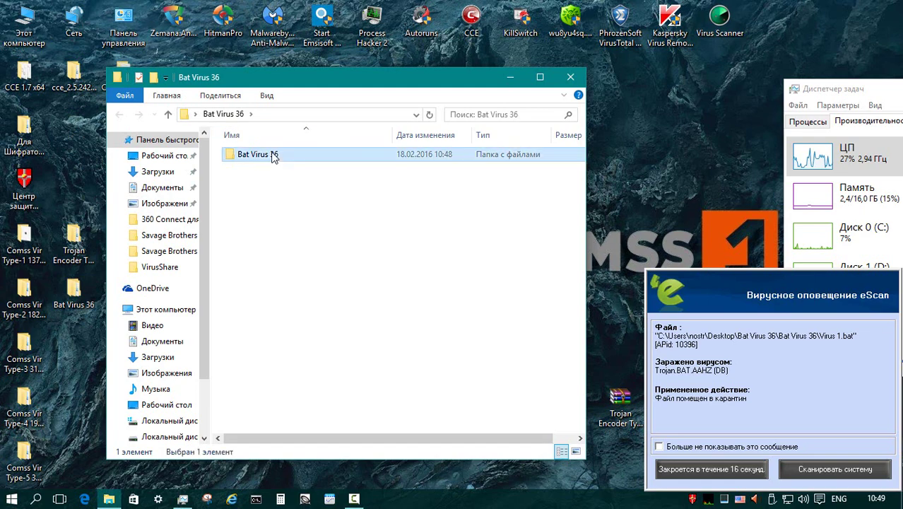
pyautogui.doubleClick(275, 157)
pyautogui.click(714, 471)
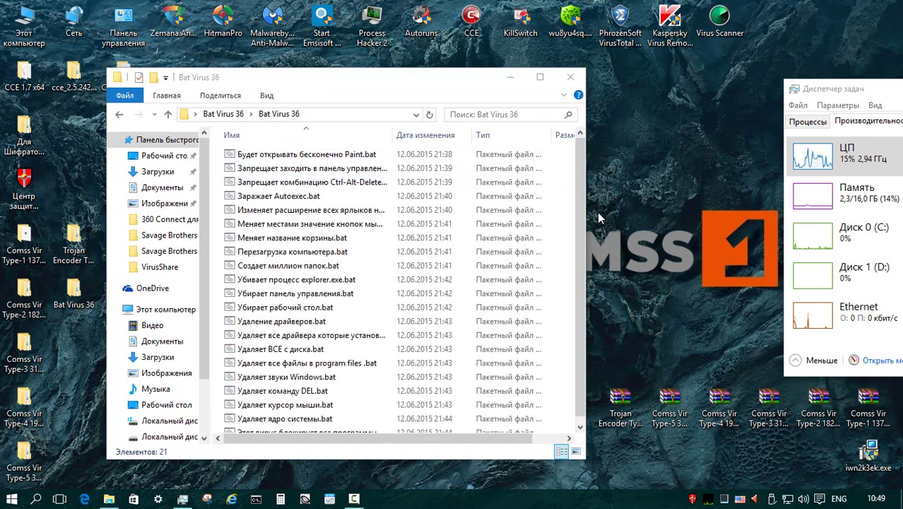
pyautogui.moveTo(580, 193); pyautogui.dragTo(580, 284)
# Step: Scan the inner Bat Virus 36 folder with eScan, close the scan report, and check the files left in the folder
pyautogui.press('BackSpace')
pyautogui.rightClick(282, 157)
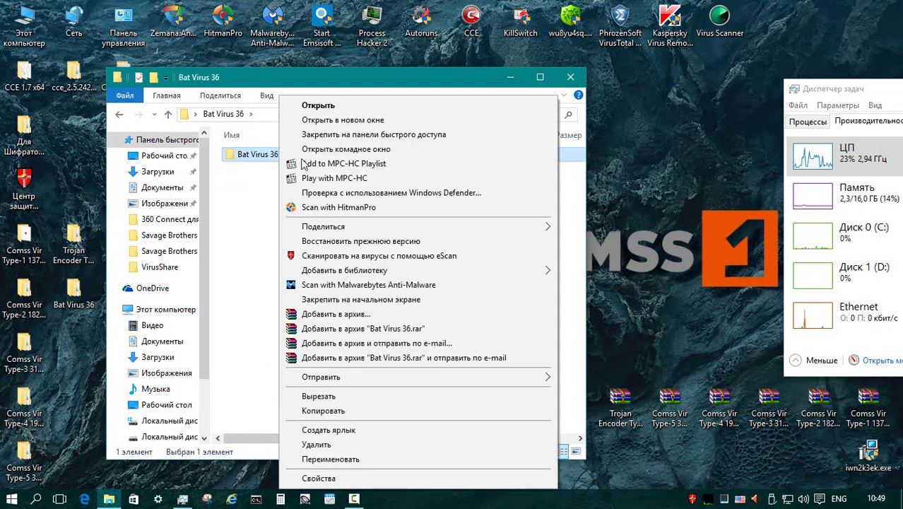
pyautogui.click(488, 255)
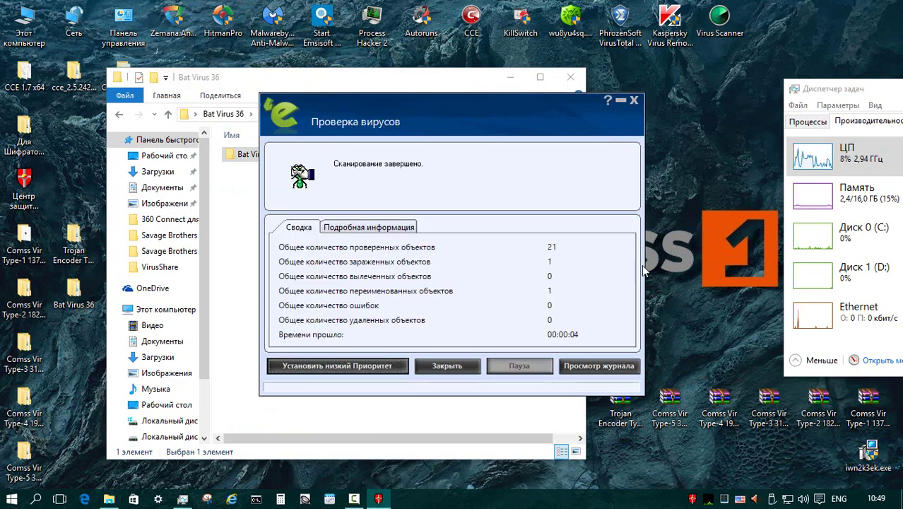
pyautogui.click(453, 366)
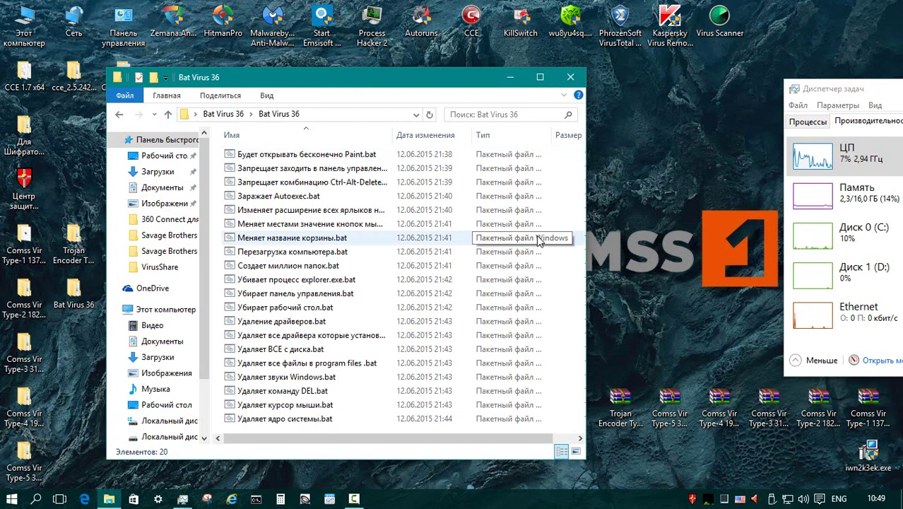
# Step: Check the type and size details of the batch files in the inner Bat Virus 36 folder and close the folder window
pyautogui.hscroll(2, 494, 184)
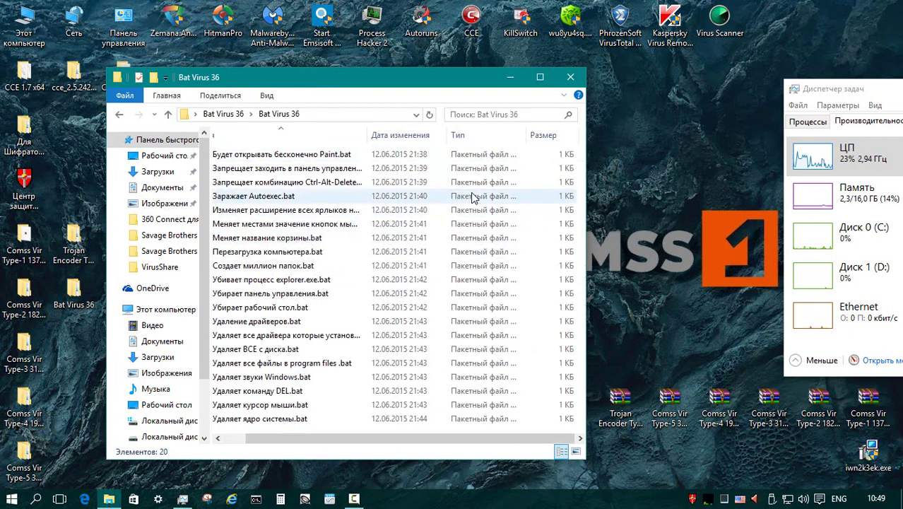
pyautogui.hscroll(-2, 452, 233)
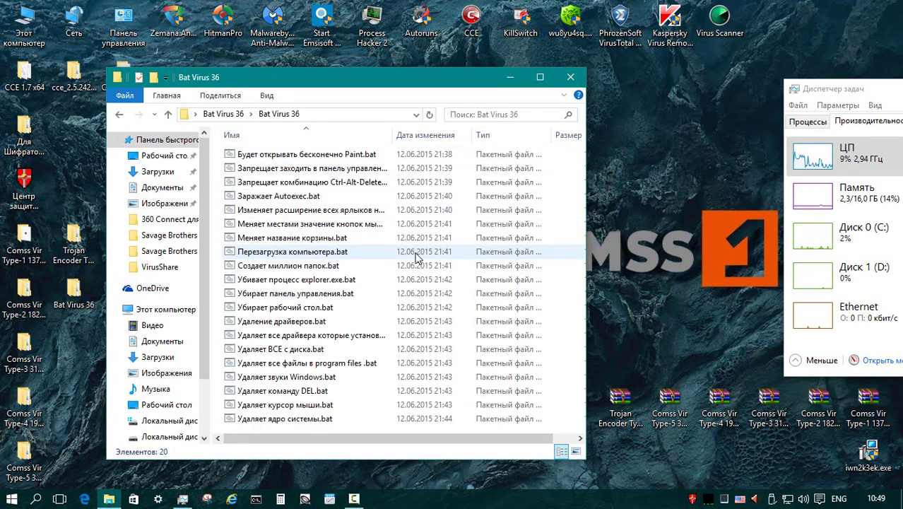
pyautogui.hotkey('alt', 'F4')
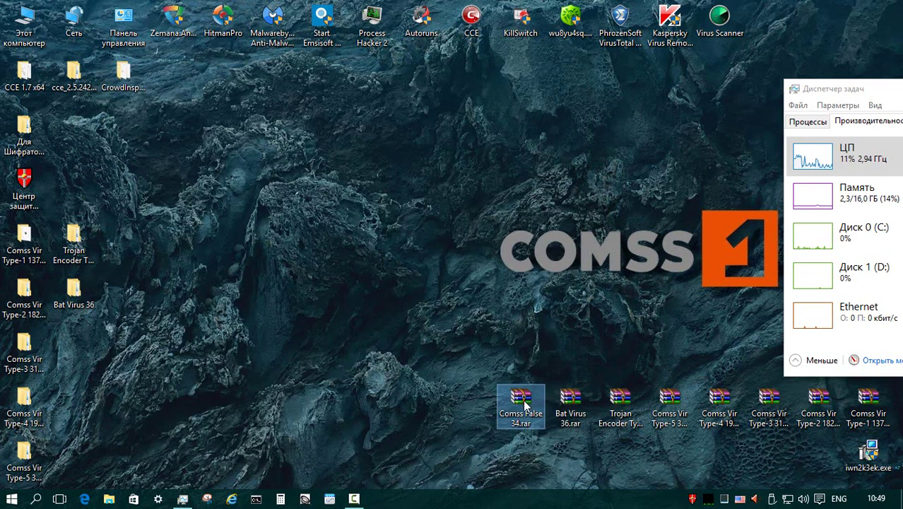
# Step: Extract the Comss False 34 archive into its own folder with the archive password, and place that folder below the Bat Virus 36 folder
pyautogui.rightClick(524, 405)
pyautogui.click(582, 180)
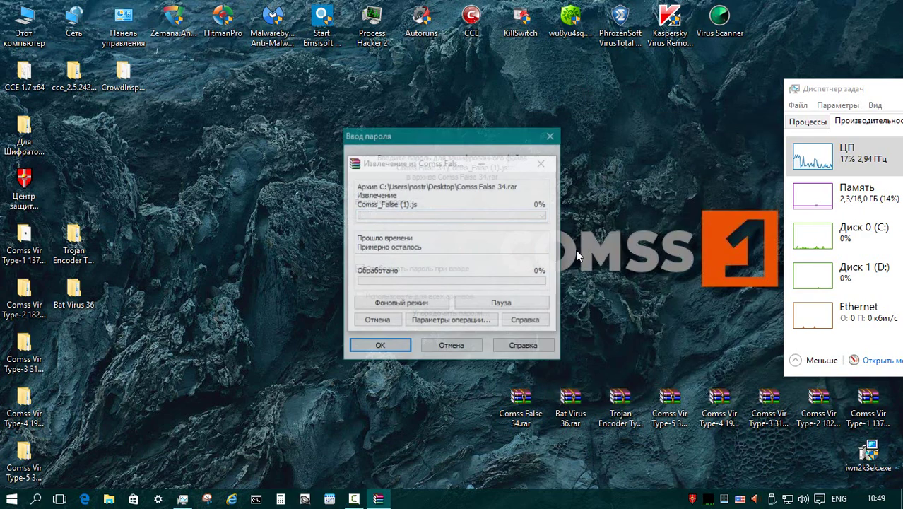
pyautogui.write('1')
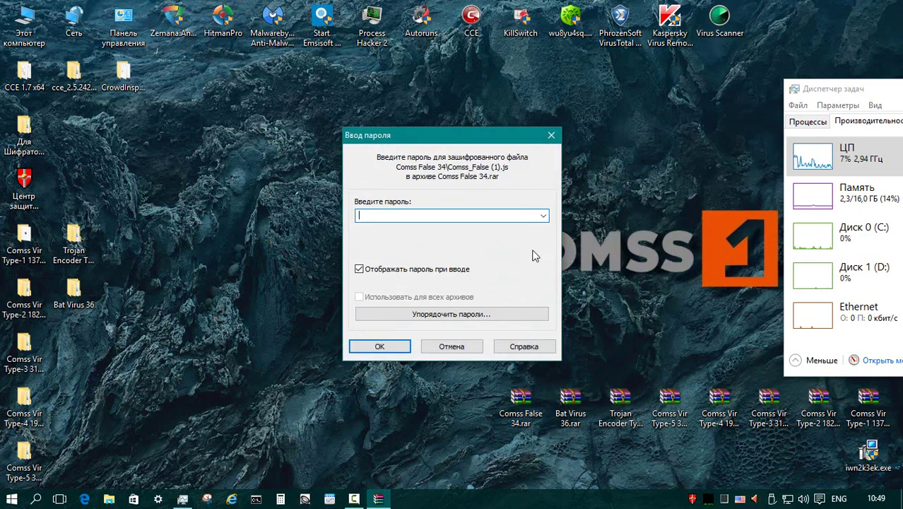
pyautogui.press('Return')
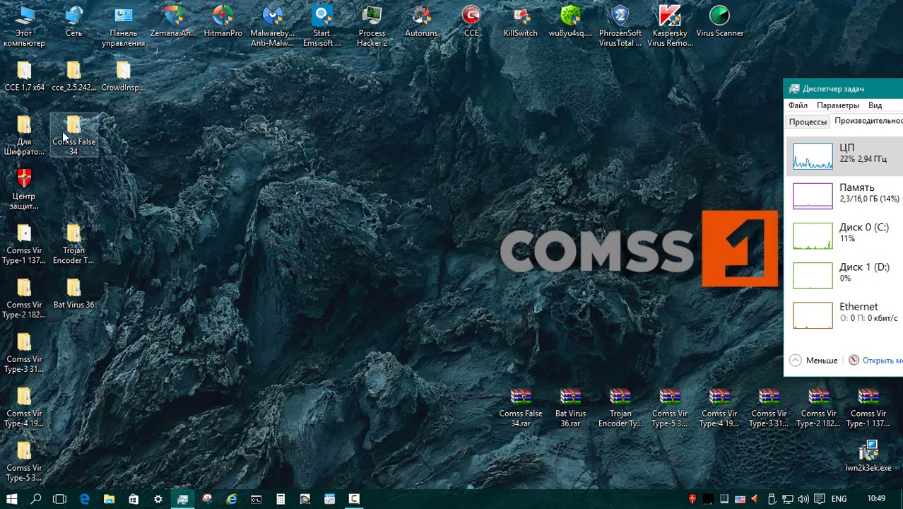
pyautogui.moveTo(67, 130); pyautogui.dragTo(75, 339)
# Step: Open the inner Comss False 34 folder and browse the files left after extraction
pyautogui.doubleClick(74, 349)
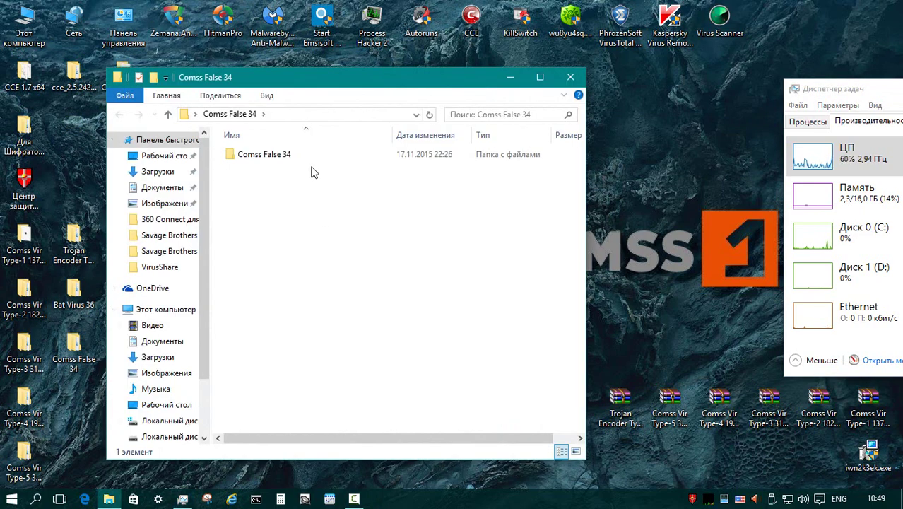
pyautogui.doubleClick(302, 155)
pyautogui.scroll(-3, 575, 314)
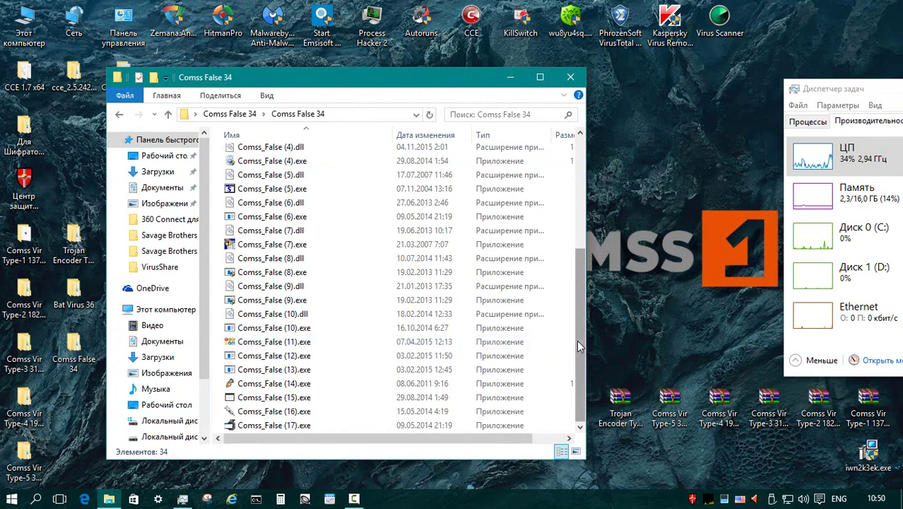
pyautogui.scroll(5, 577, 340)
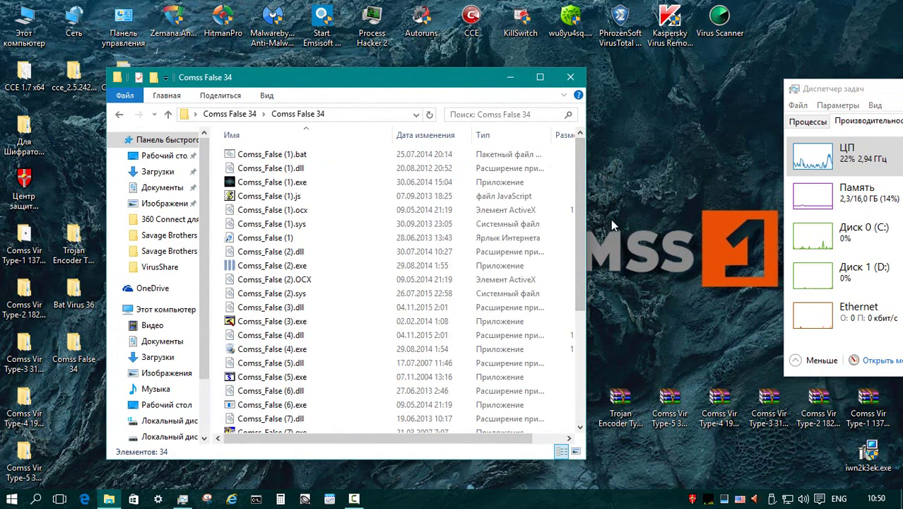
# Step: Scan the inner Comss False 34 folder for viruses with eScan and close the scan report
pyautogui.click(168, 114)
pyautogui.rightClick(292, 161)
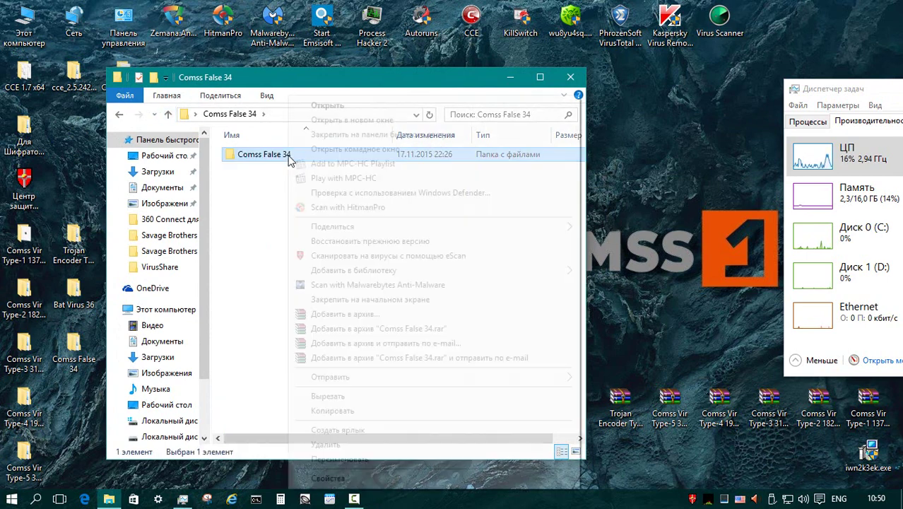
pyautogui.click(396, 251)
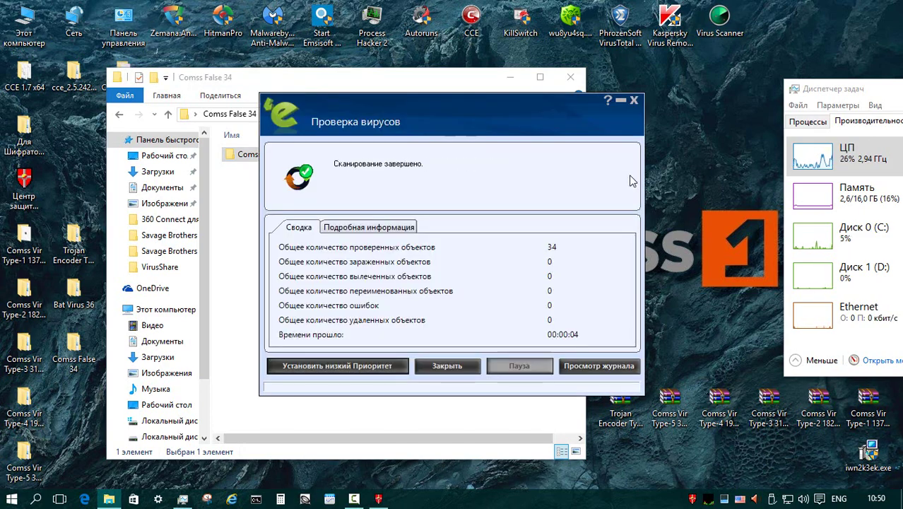
pyautogui.click(451, 368)
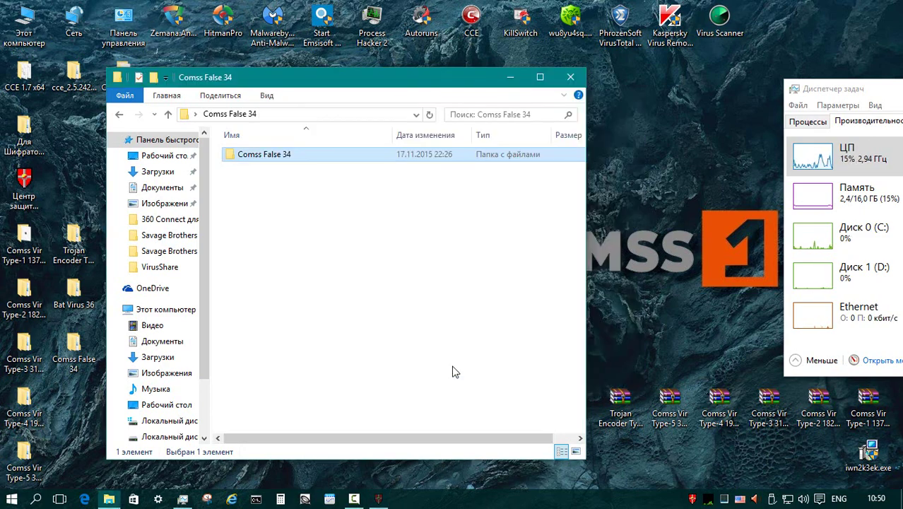
# Step: Reopen the inner Comss False 34 folder, dismiss the eScan virus alert, check the remaining files, and close the folder window
pyautogui.doubleClick(288, 154)
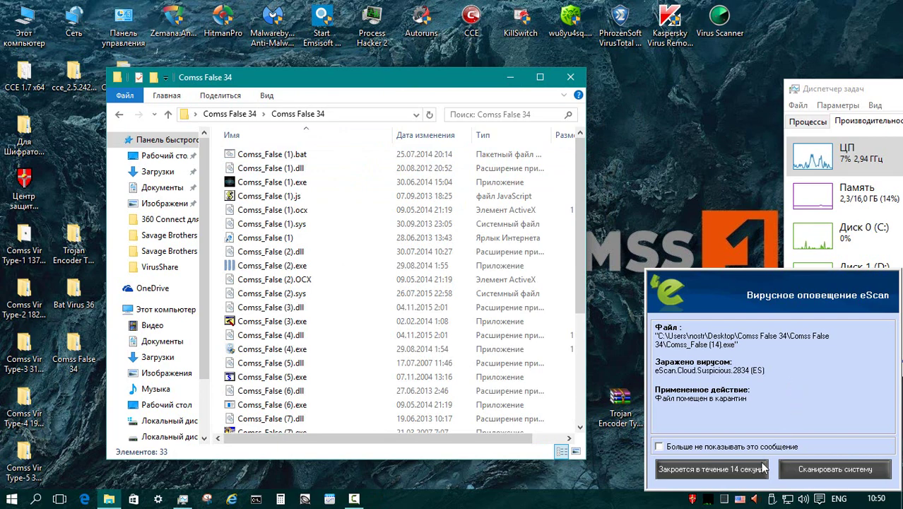
pyautogui.click(747, 472)
pyautogui.moveTo(582, 182); pyautogui.dragTo(593, 320)
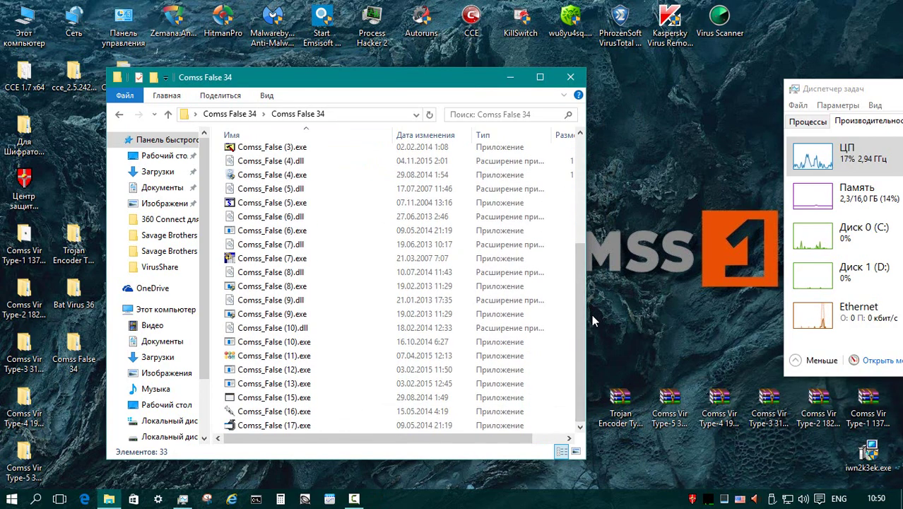
pyautogui.hotkey('alt', 'F4')
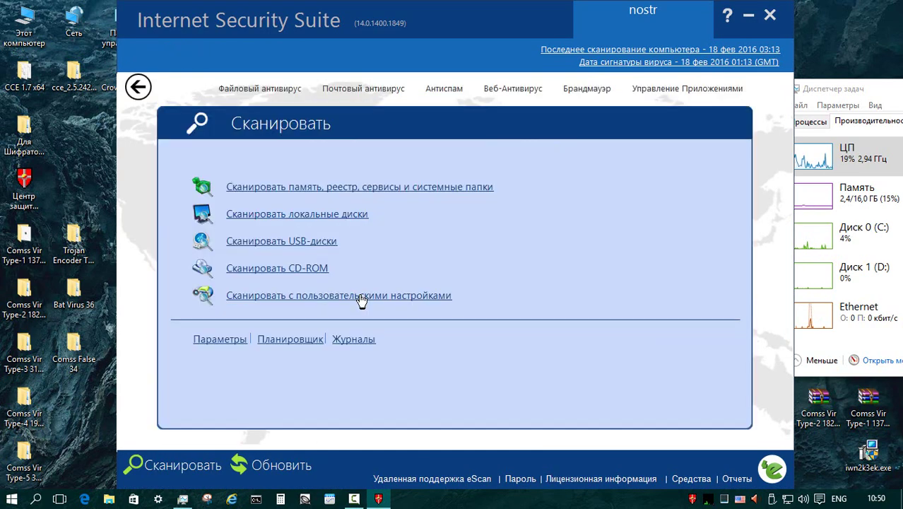
# Step: Run one eScan custom scan on all eight extracted sample folders on the desktop, and inspect its detailed results and summary
pyautogui.click(363, 295)
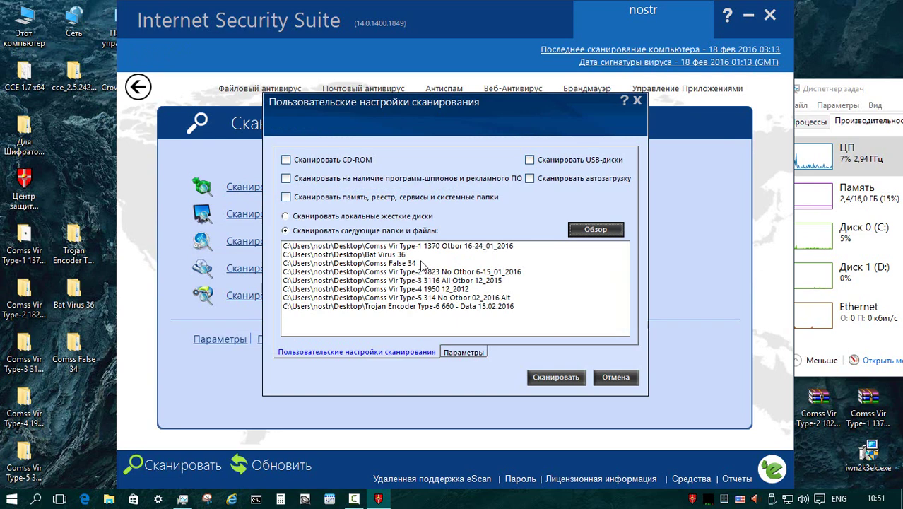
pyautogui.click(563, 377)
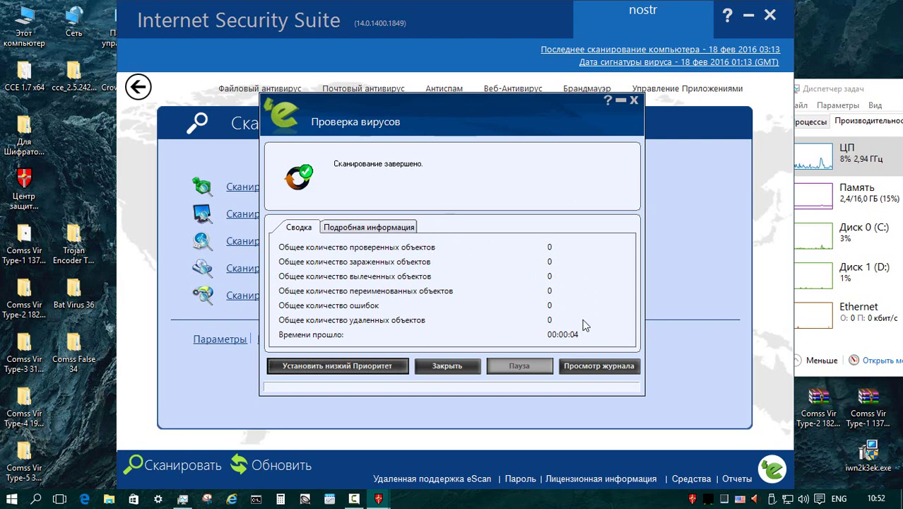
pyautogui.click(357, 230)
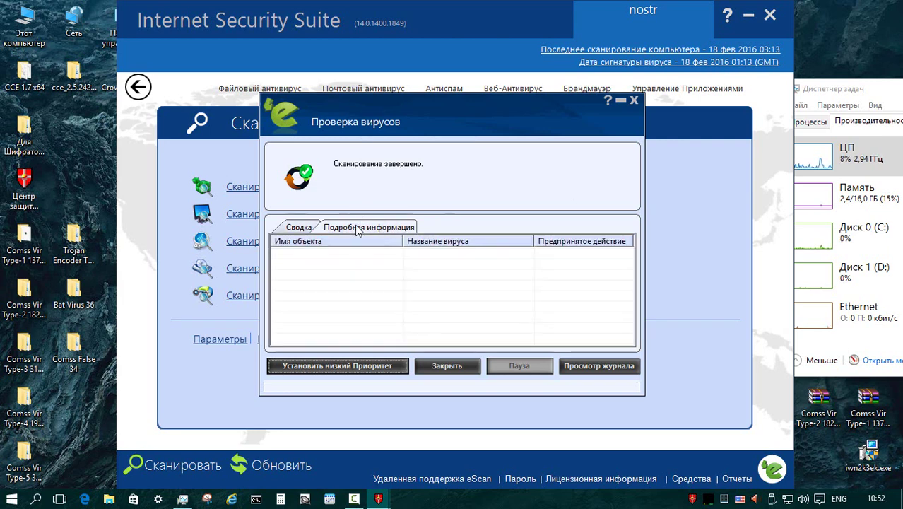
pyautogui.click(296, 231)
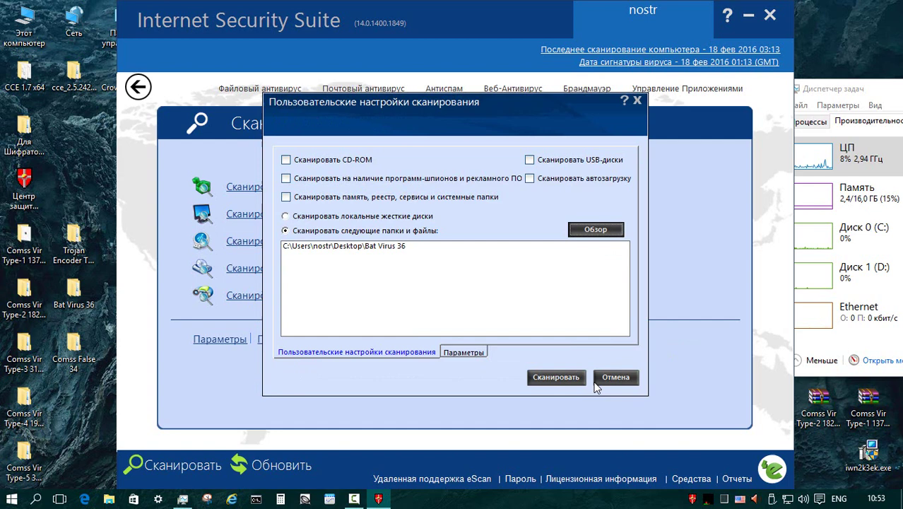
# Step: Run separate eScan custom scans on the Bat Virus 36 and Comss False 34 desktop folders, closing each scan report
pyautogui.click(565, 377)
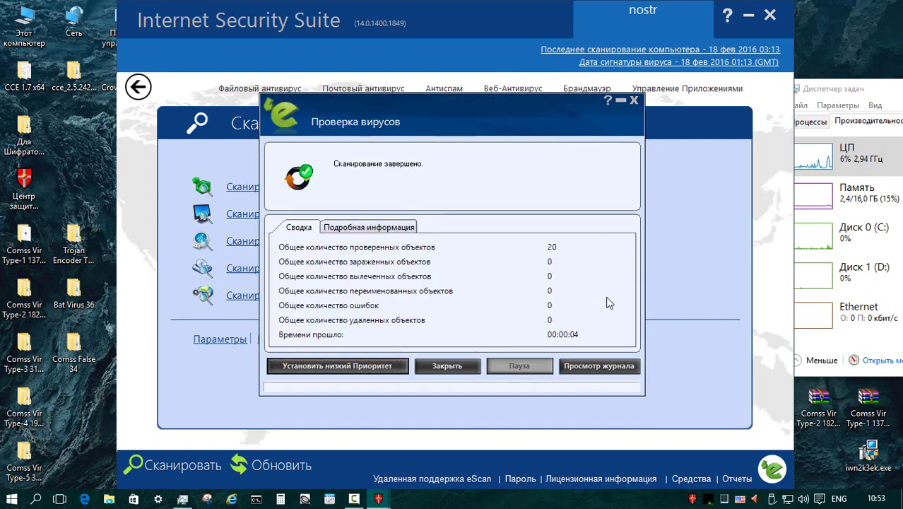
pyautogui.click(466, 366)
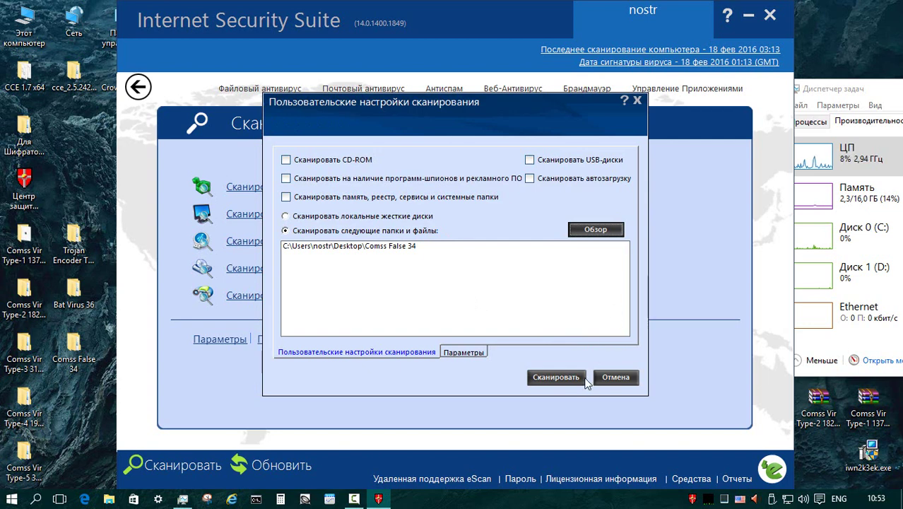
pyautogui.click(559, 378)
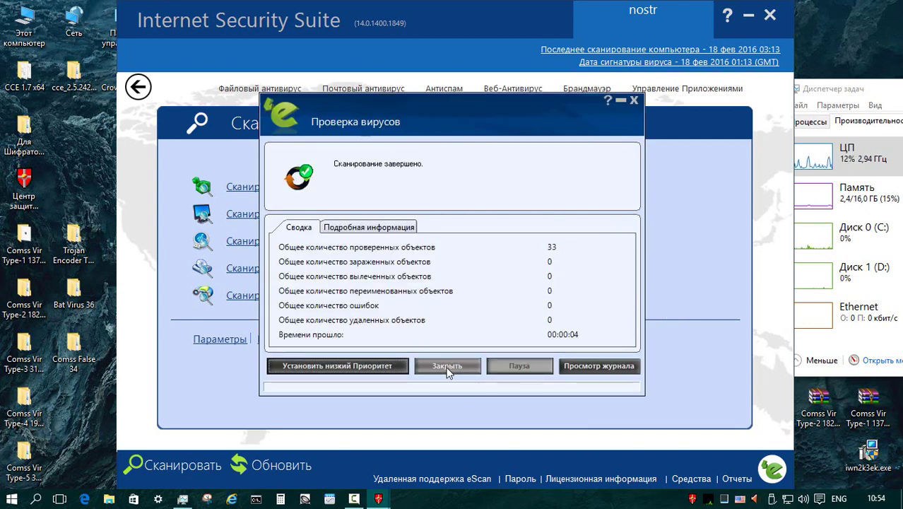
pyautogui.click(447, 366)
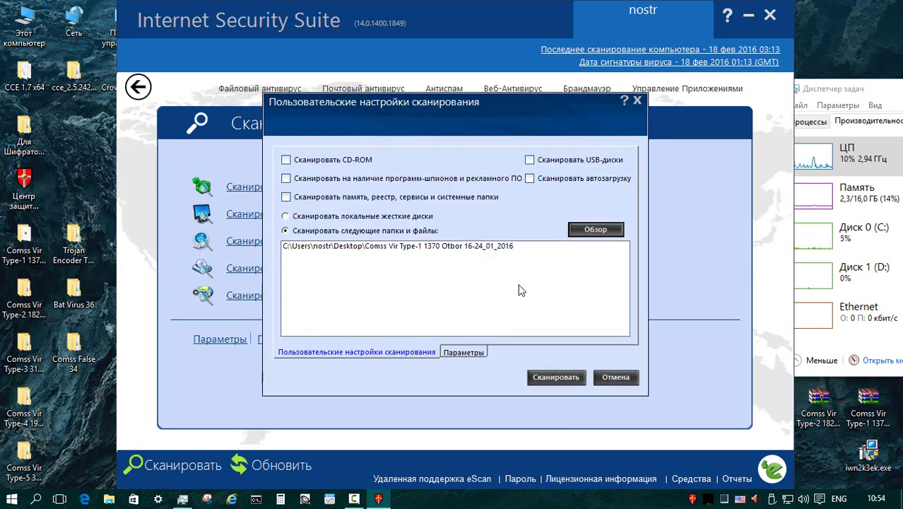
# Step: Run separate custom scans on the Comss Vir Type-1 1370 and Comss Vir Type-2 1823 desktop folders, closing each scan report
pyautogui.click(555, 375)
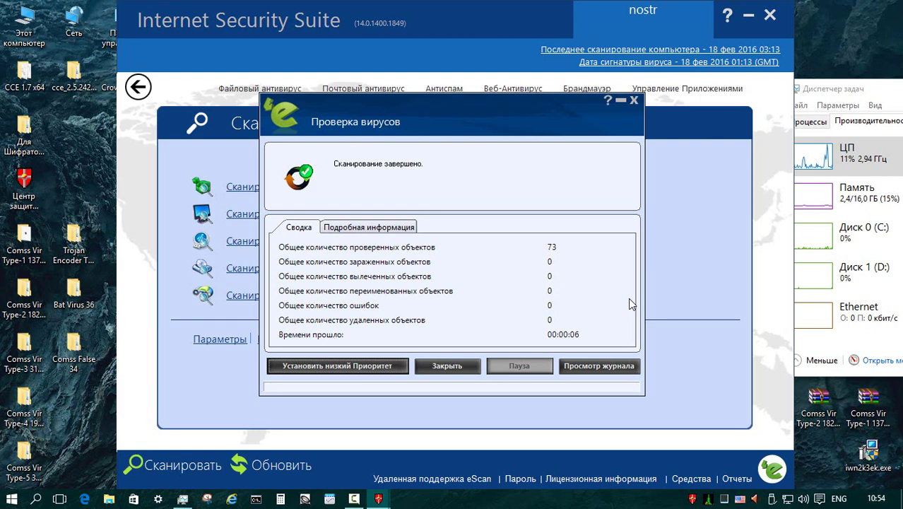
pyautogui.click(455, 369)
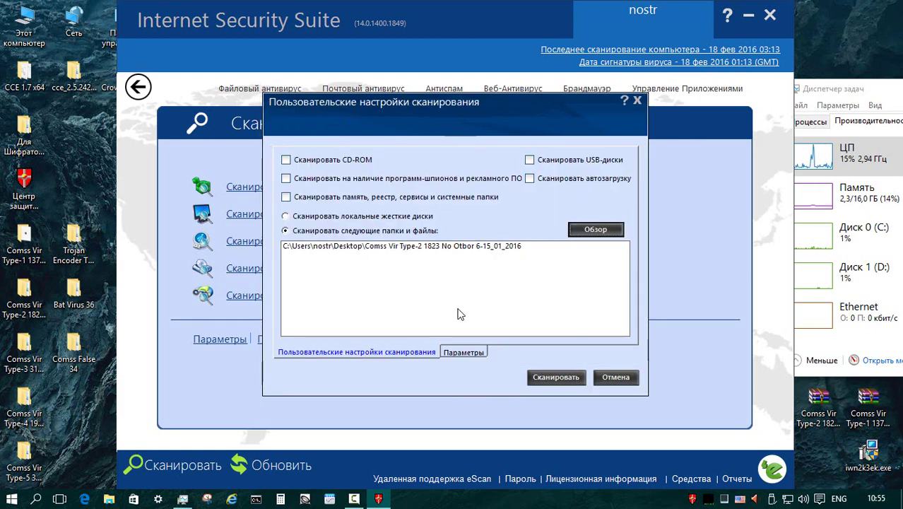
pyautogui.click(580, 377)
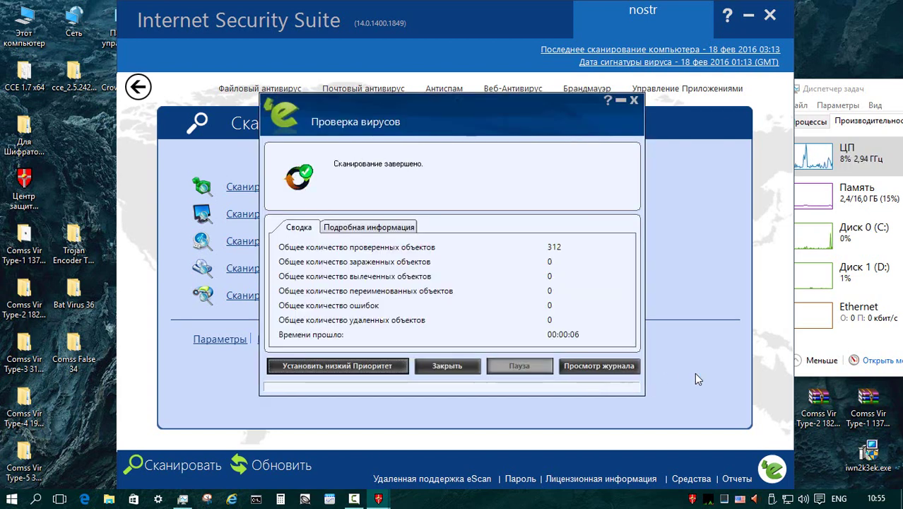
pyautogui.click(434, 365)
# Step: Run a custom scan on the Comss Vir Type-3 3116 All Otbor 12_2015 folder, and review its detection details and remaining files
pyautogui.click(371, 298)
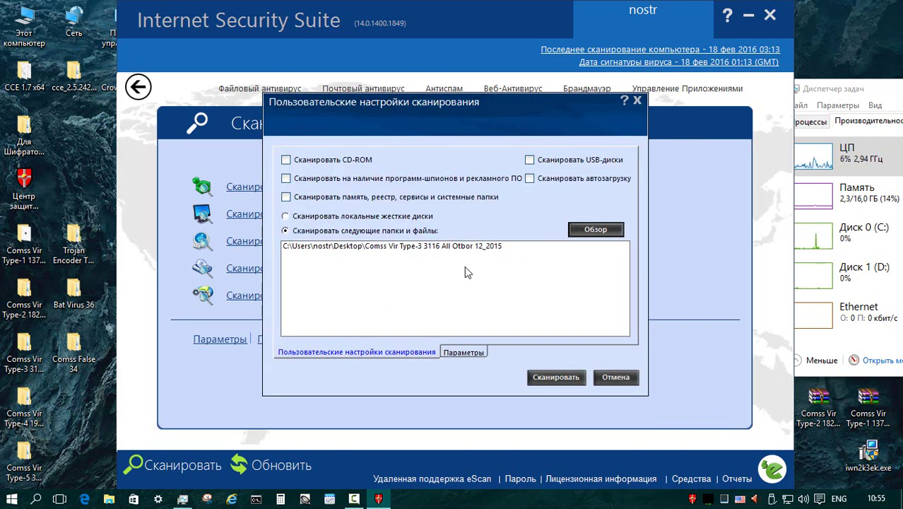
pyautogui.click(578, 378)
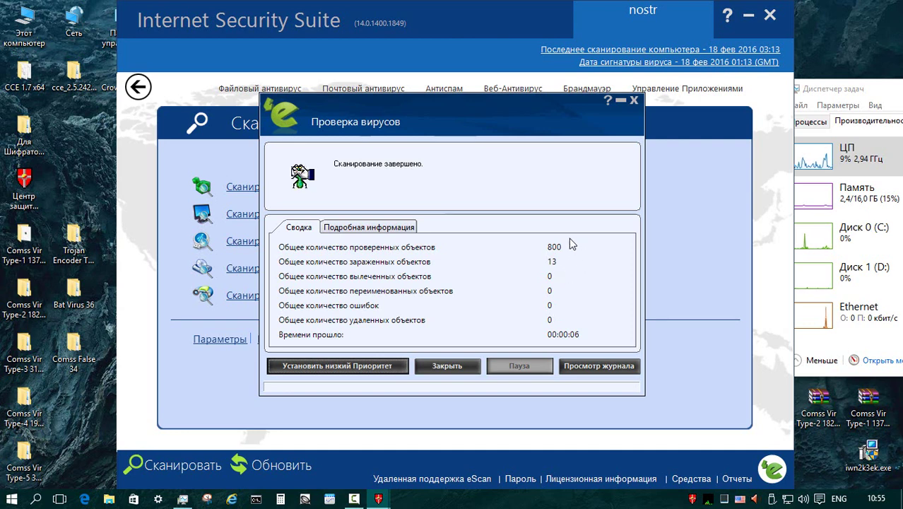
pyautogui.click(338, 233)
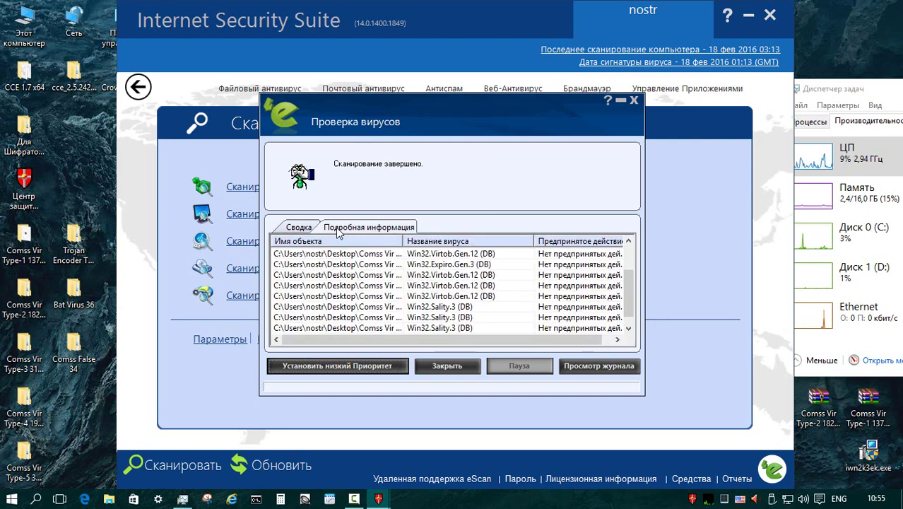
pyautogui.scroll(1, 632, 277)
pyautogui.scroll(1, 631, 277)
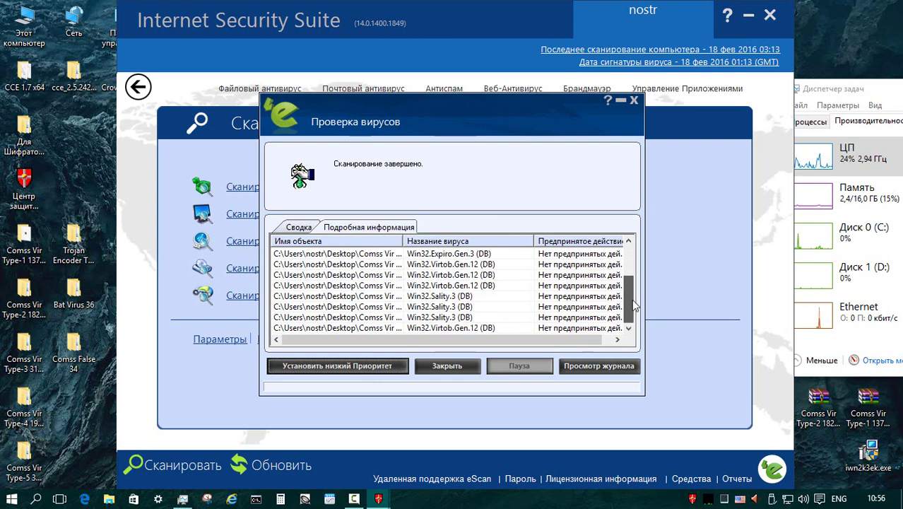
pyautogui.hscroll(1, 527, 341)
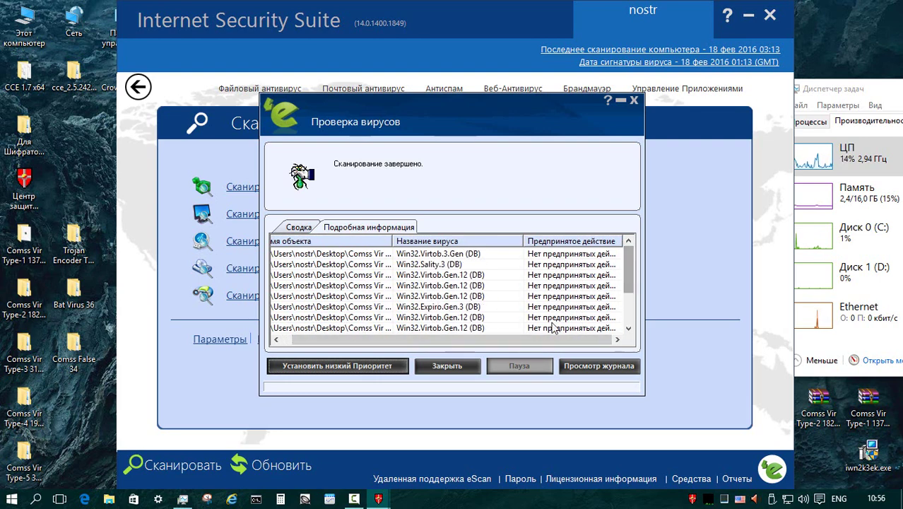
pyautogui.hscroll(-1, 544, 341)
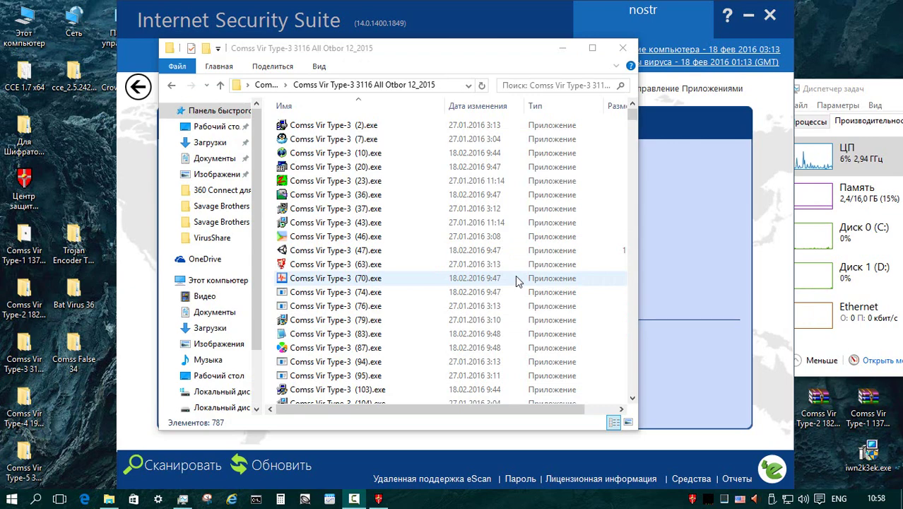
pyautogui.moveTo(632, 121); pyautogui.dragTo(631, 162)
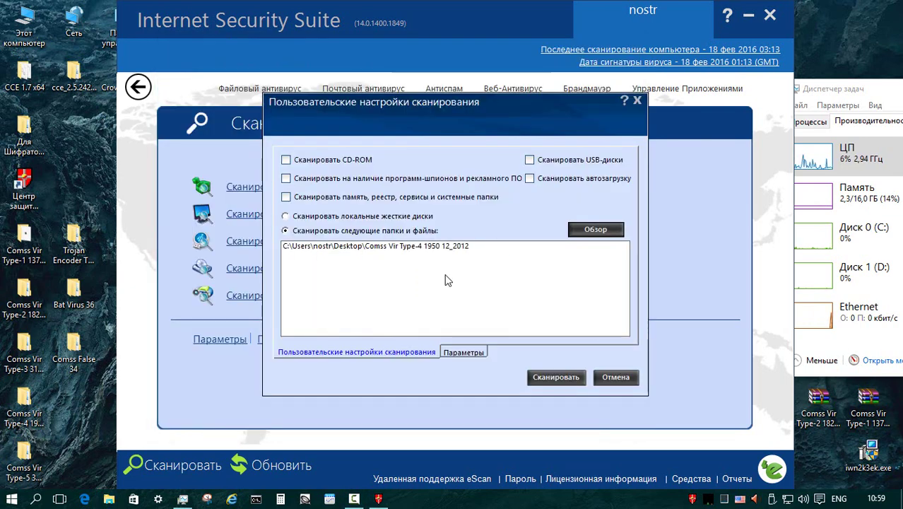
# Step: Run a custom scan on the Comss Vir Type-4 1950 12_2012 desktop folder and close its scan report
pyautogui.click(556, 376)
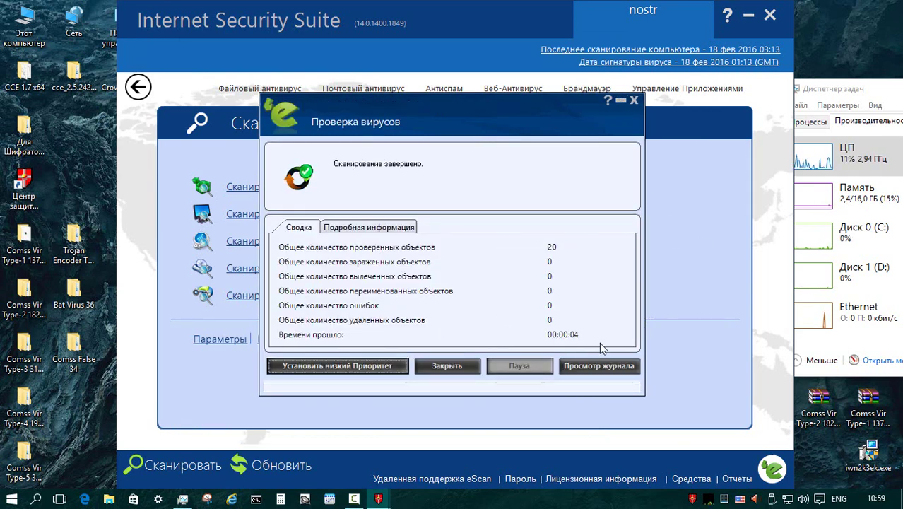
pyautogui.press('Escape')
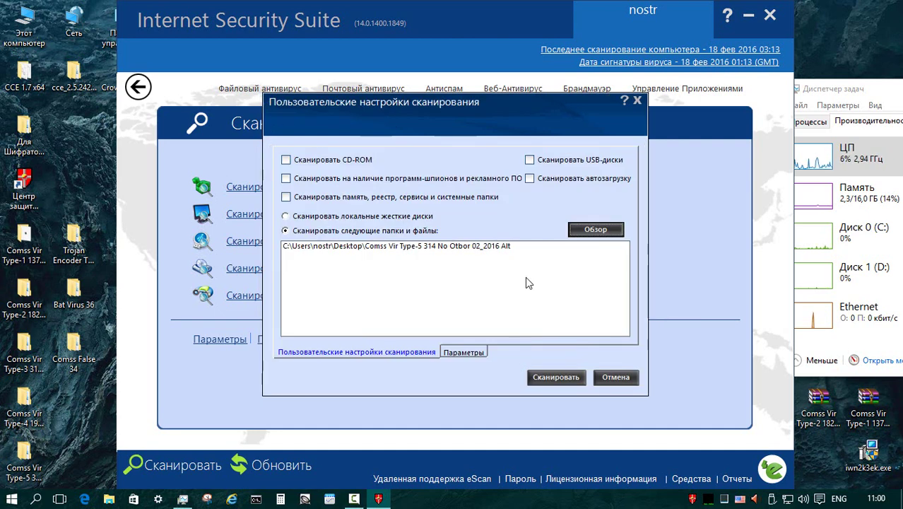
# Step: Run separate custom scans on the Comss Vir Type-5 314 and Trojan Encoder Type-6 660 desktop folders, closing each scan report
pyautogui.click(555, 377)
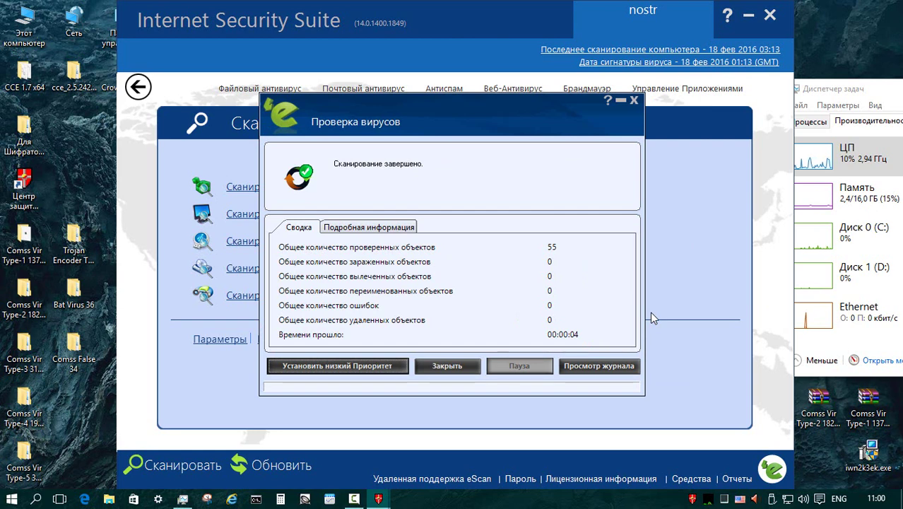
pyautogui.press('Escape')
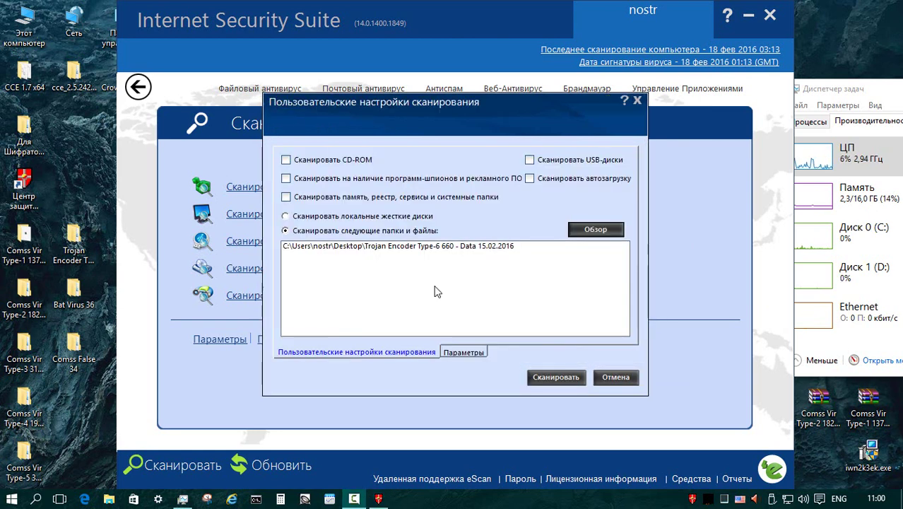
pyautogui.press('Return')
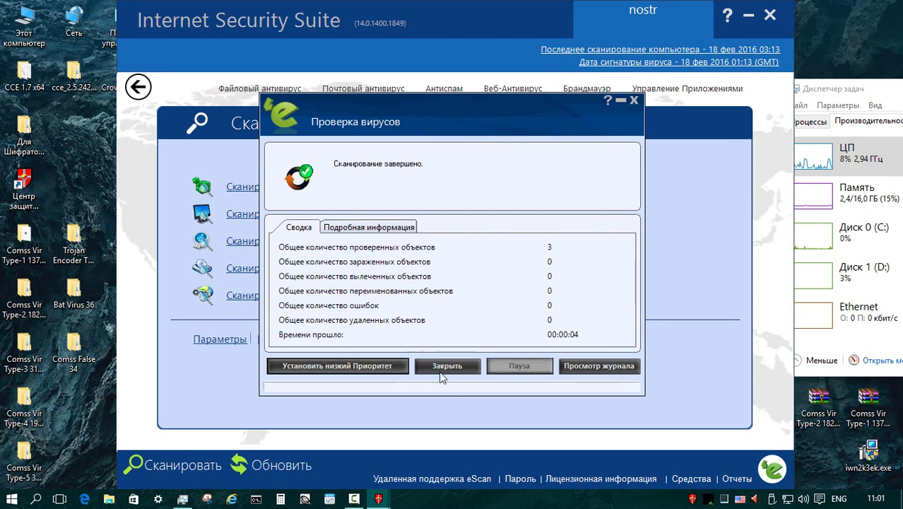
pyautogui.click(444, 367)
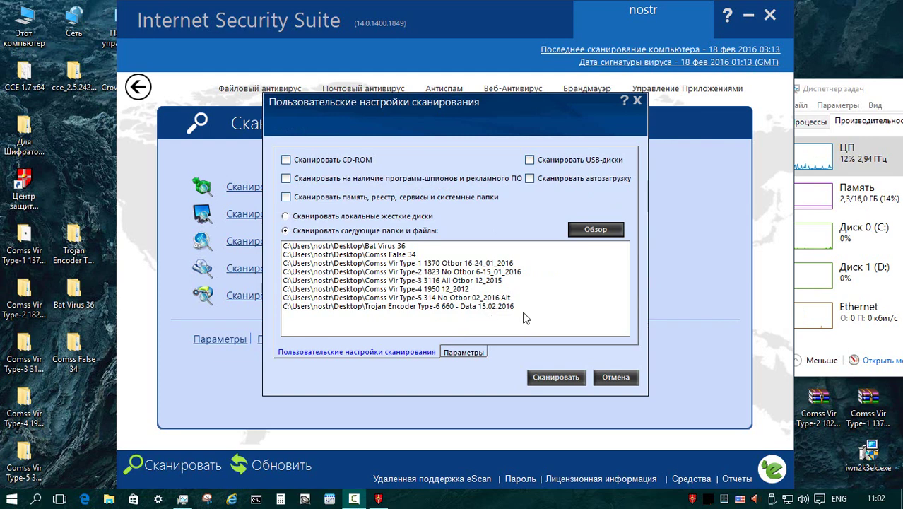
# Step: Run a custom scan covering all eight desktop sample folders, and rescan them with eScan directly from the desktop, closing the report
pyautogui.press('Return')
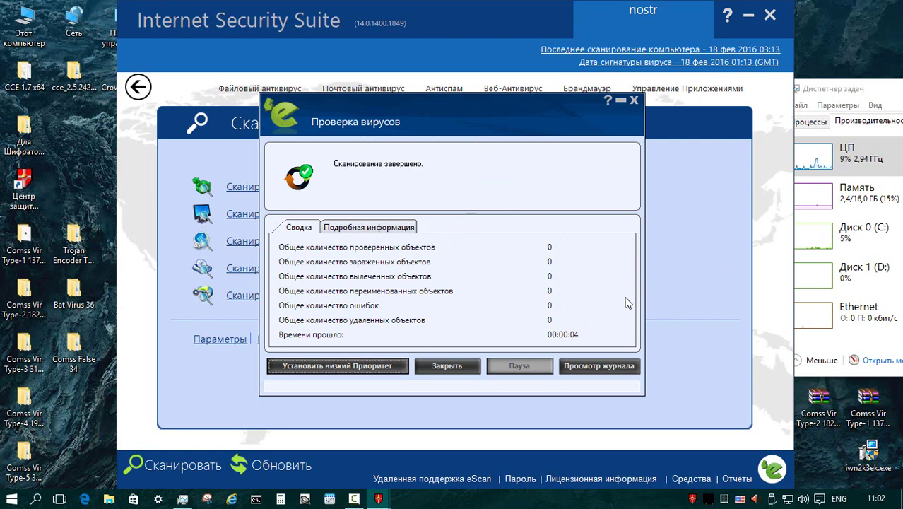
pyautogui.click(386, 228)
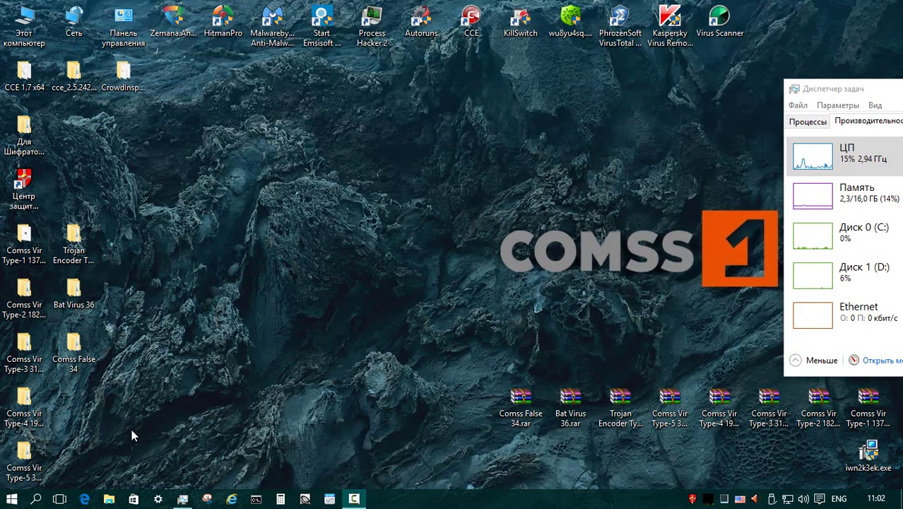
pyautogui.moveTo(141, 467); pyautogui.dragTo(9, 243)
pyautogui.rightClick(10, 243)
pyautogui.click(82, 284)
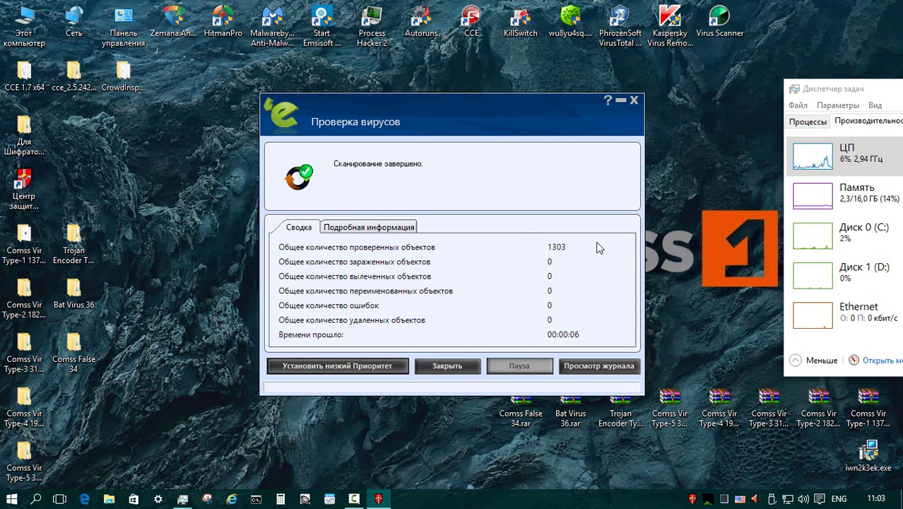
pyautogui.click(456, 365)
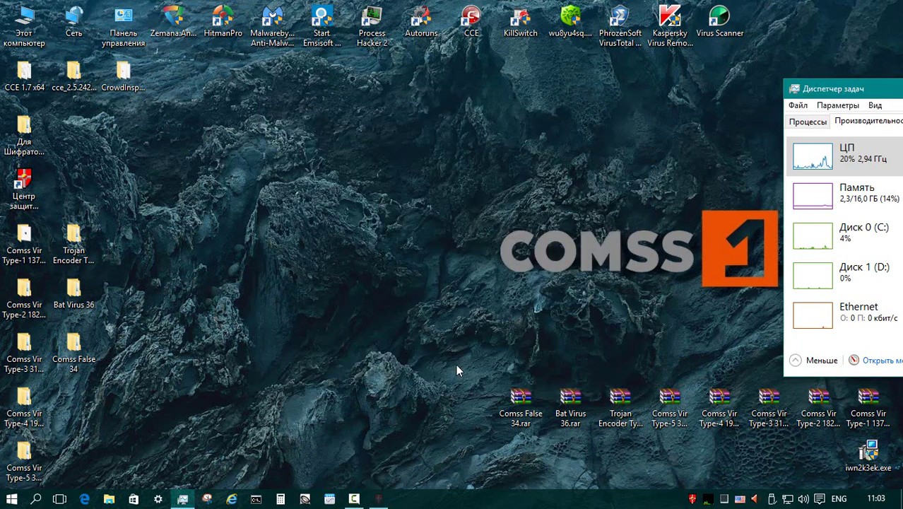
# Step: Check the files left in the Comss Vir Type-2 1823 desktop folder and prefix its subfolder's name with 312
pyautogui.click(27, 290)
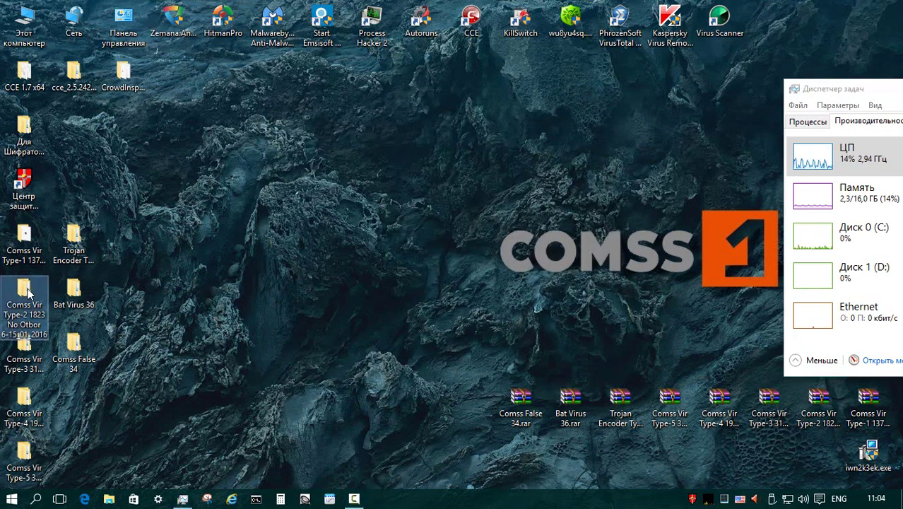
pyautogui.doubleClick(26, 290)
pyautogui.doubleClick(366, 128)
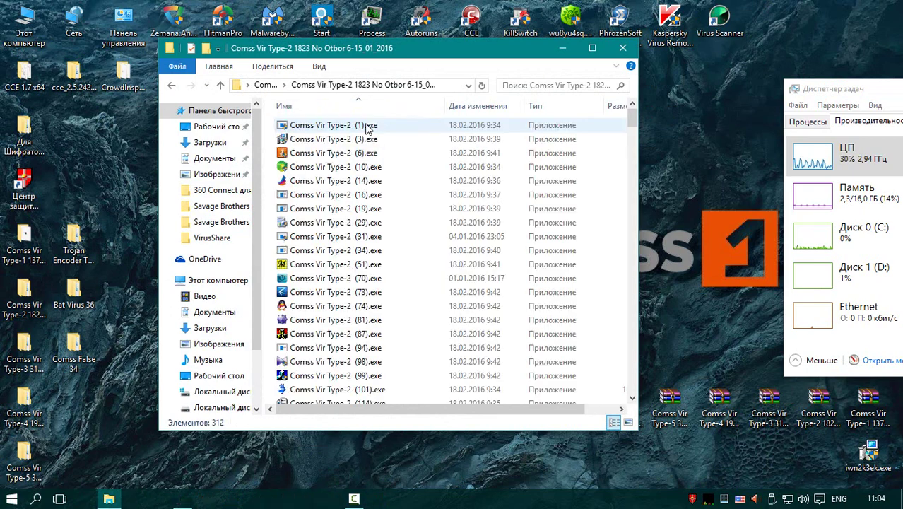
pyautogui.press('BackSpace')
# Step: Pack the 312 Comss Vir Type-2 subfolder into a password-protected solid RAR archive with recovery data, entering the archive password
pyautogui.rightClick(342, 129)
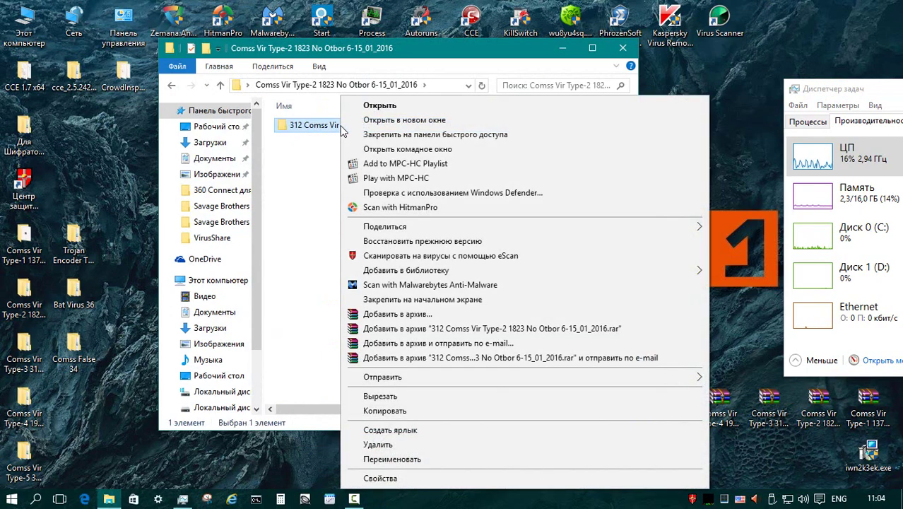
pyautogui.click(439, 314)
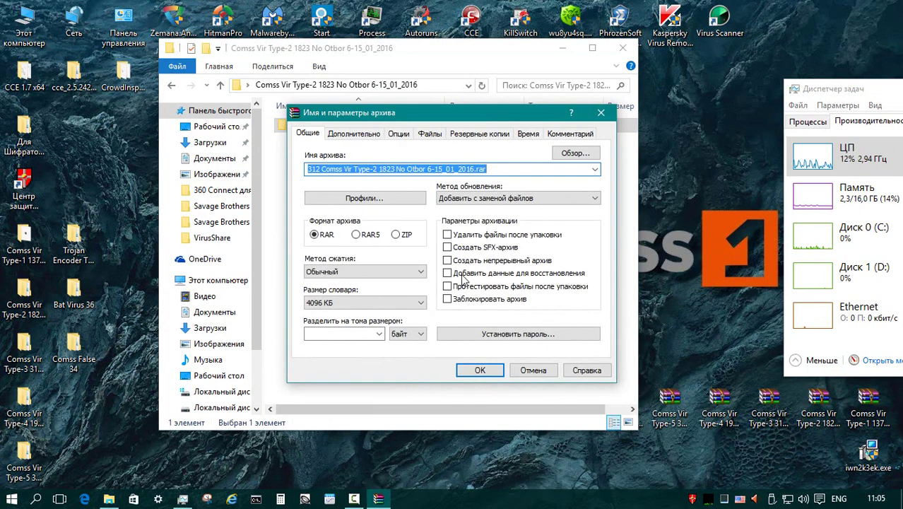
pyautogui.click(468, 261)
pyautogui.click(465, 273)
pyautogui.click(478, 334)
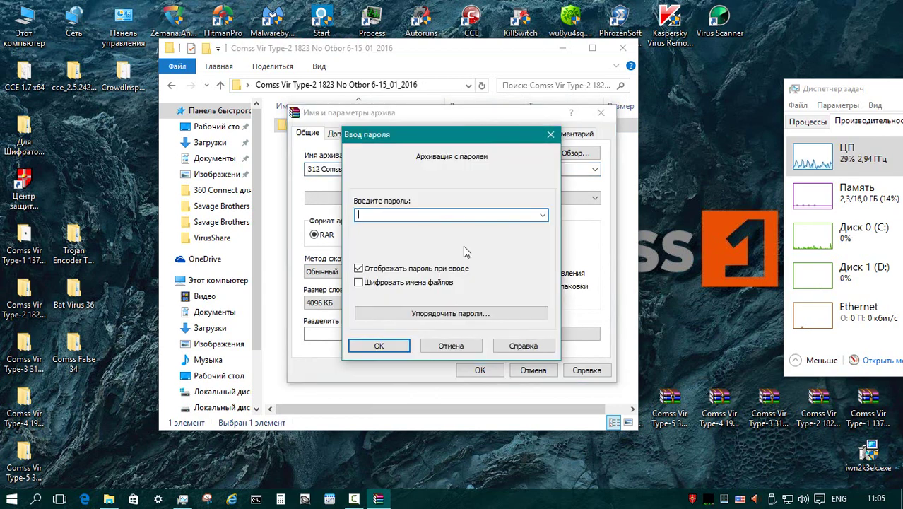
pyautogui.press('Return')
pyautogui.press('Return')
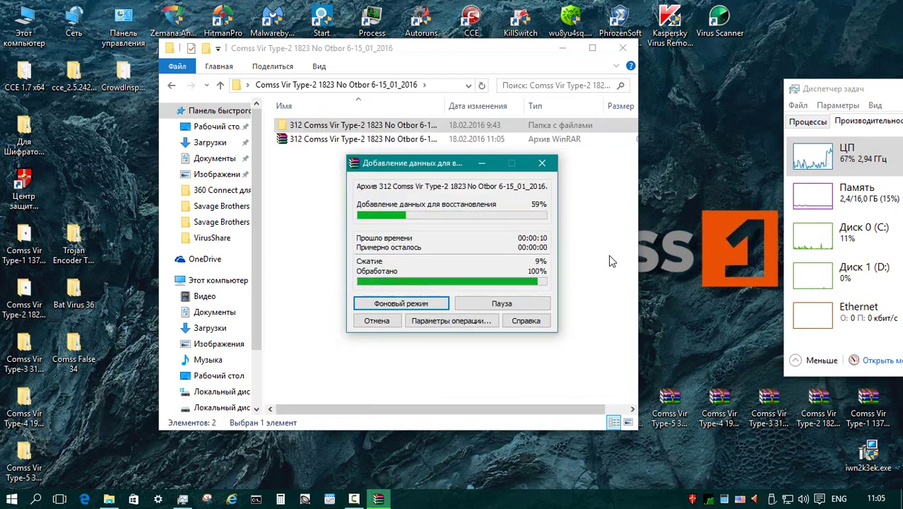
# Step: Examine the archive details in the properties of the 312 Comss Vir Type-2 RAR file
pyautogui.click(397, 142)
pyautogui.rightClick(397, 142)
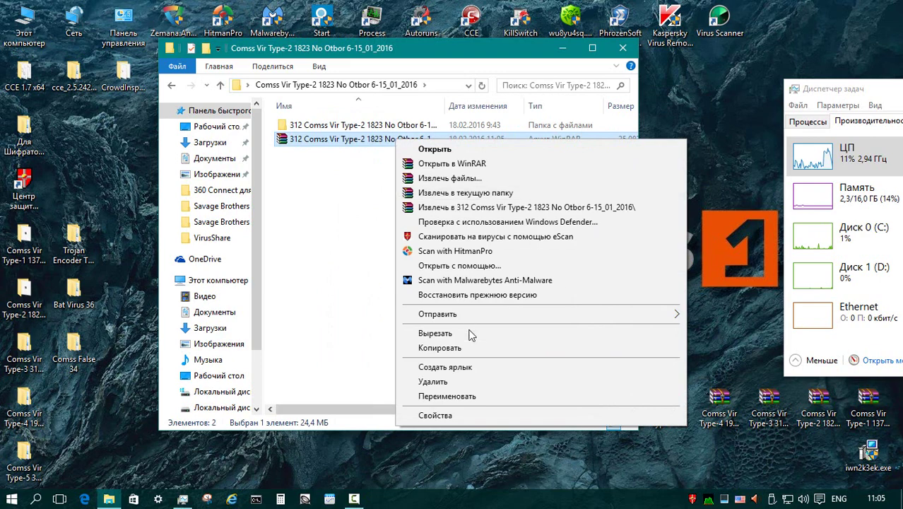
pyautogui.click(471, 418)
pyautogui.click(510, 178)
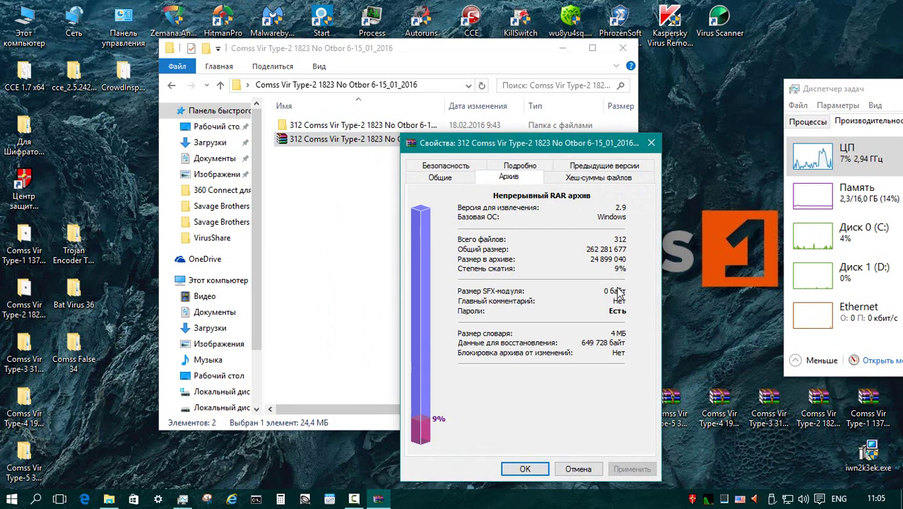
pyautogui.click(578, 468)
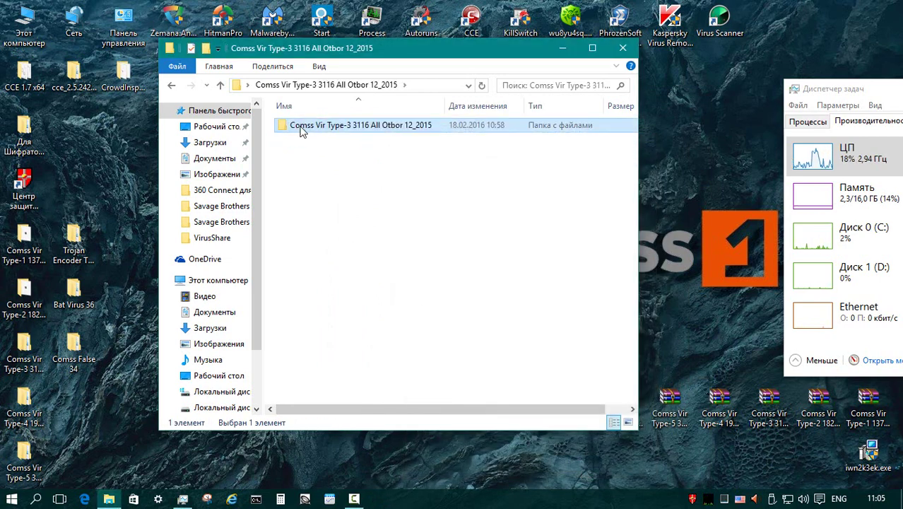
# Step: Rename the subfolder in Comss Vir Type-3 to 787 Comss Vir Type-3 3116 All Otbor 12_2015
pyautogui.press('F2')
pyautogui.press('Home')
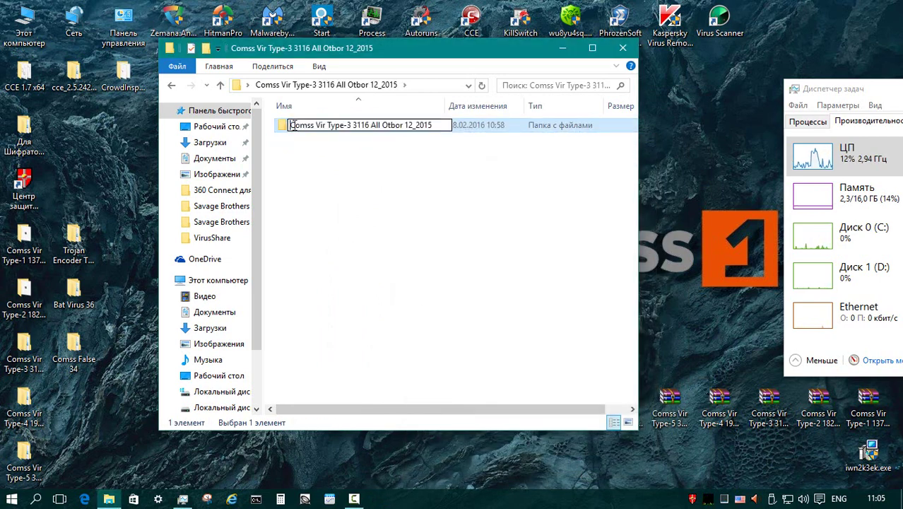
pyautogui.write('787')
pyautogui.press('Return')
# Step: Pack the 787 Comss Vir Type-3 subfolder into a password-protected solid RAR archive with recovery data, entering the archive password
pyautogui.rightClick(346, 125)
pyautogui.click(492, 314)
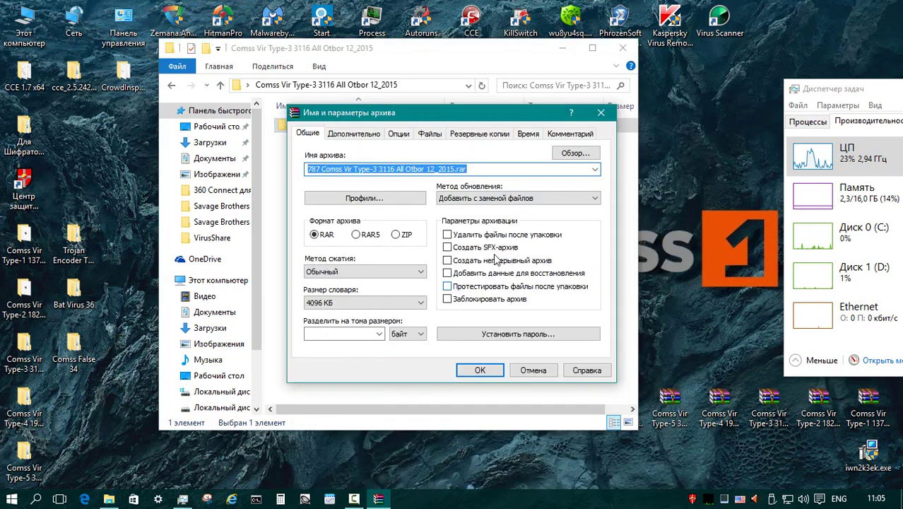
pyautogui.click(498, 333)
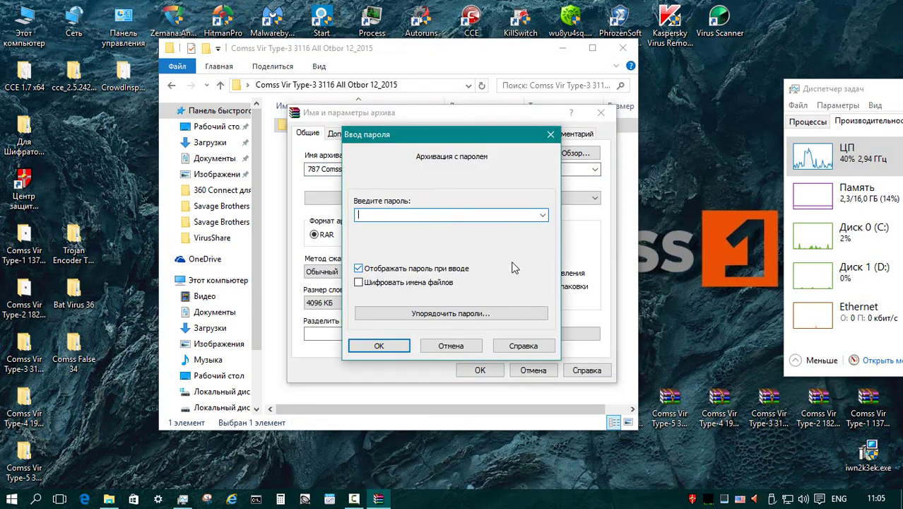
pyautogui.press('Return')
pyautogui.press('Return')
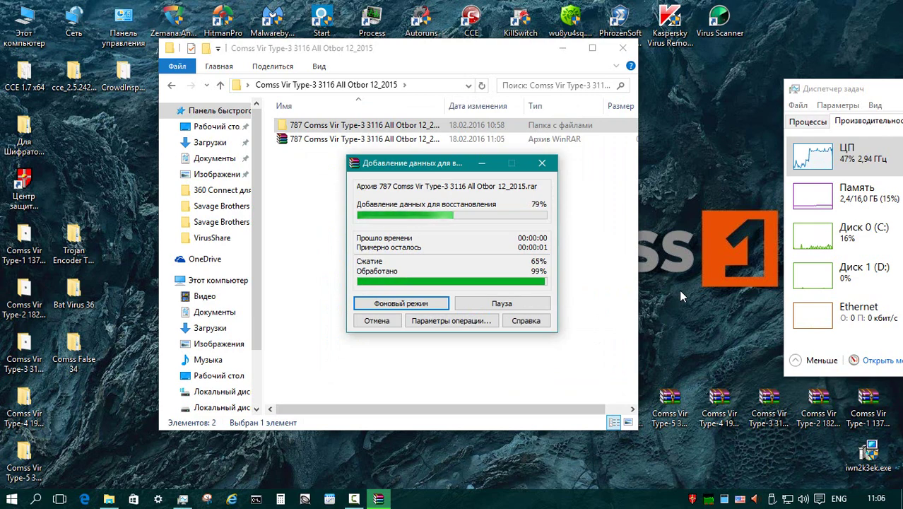
# Step: Examine the archive details in the properties of the 787 Comss Vir Type-3 RAR file
pyautogui.rightClick(396, 139)
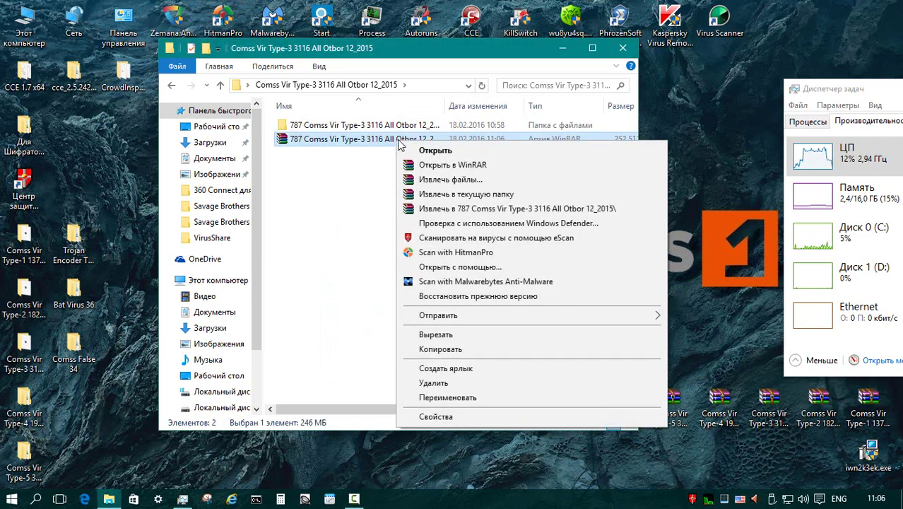
pyautogui.click(467, 415)
pyautogui.click(508, 181)
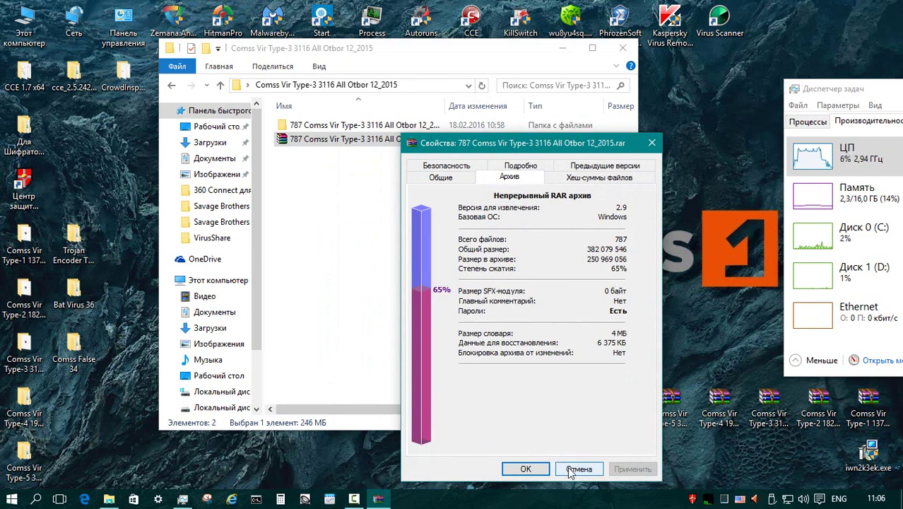
pyautogui.click(531, 468)
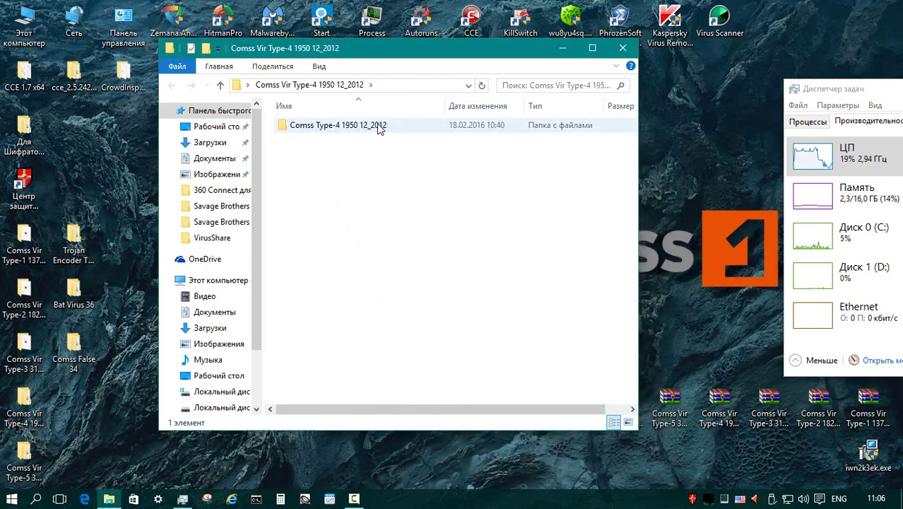
# Step: Prefix the Comss Type-4 1950 12_2012 subfolder's name with 20 and pack it into a password-protected solid RAR archive with recovery data
pyautogui.doubleClick(356, 126)
pyautogui.hotkey('alt', 'Up')
pyautogui.rightClick(356, 125)
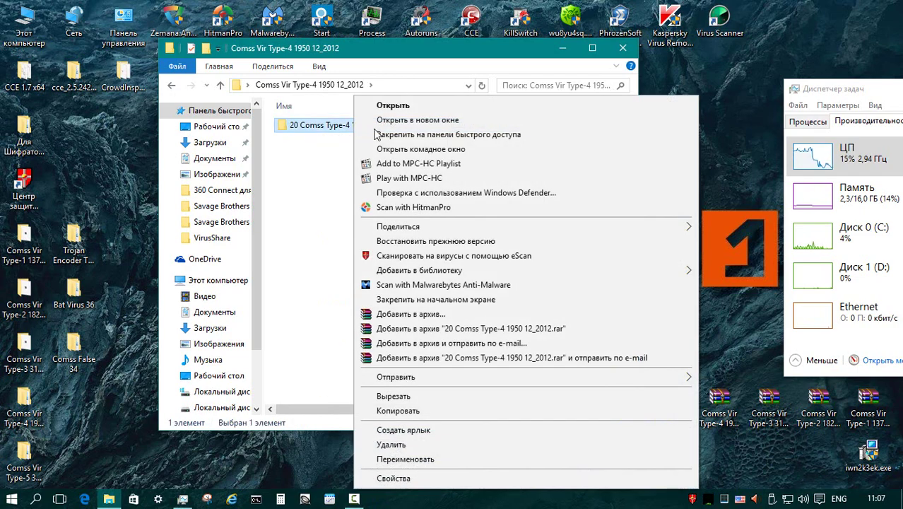
pyautogui.click(417, 226)
pyautogui.click(482, 261)
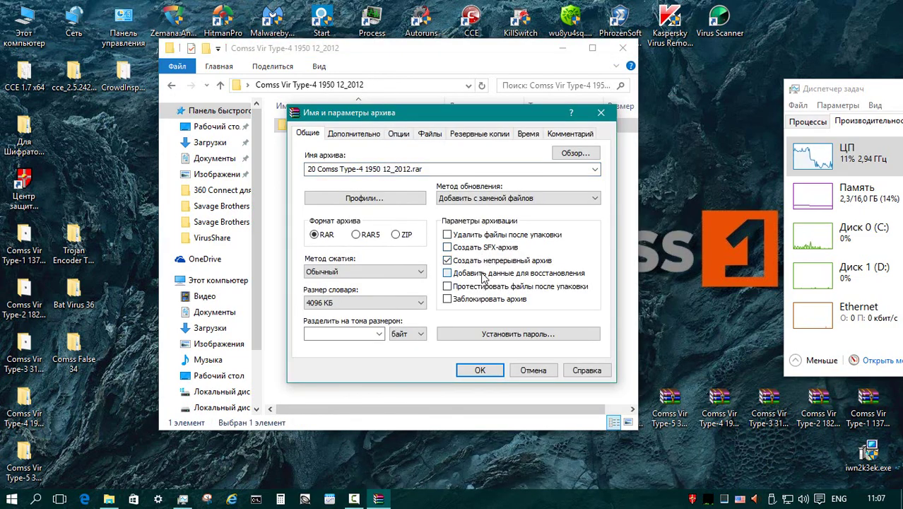
pyautogui.click(518, 333)
pyautogui.press('Return')
pyautogui.press('Return')
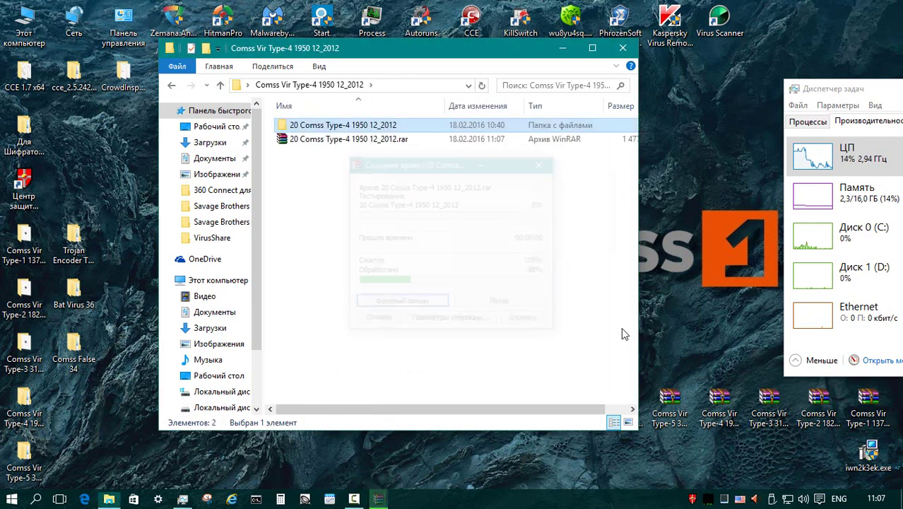
# Step: Examine the archive details in the properties of the 20 Comss Type-4 1950 12_2012 RAR file
pyautogui.press('Down')
pyautogui.hotkey('alt', 'Return')
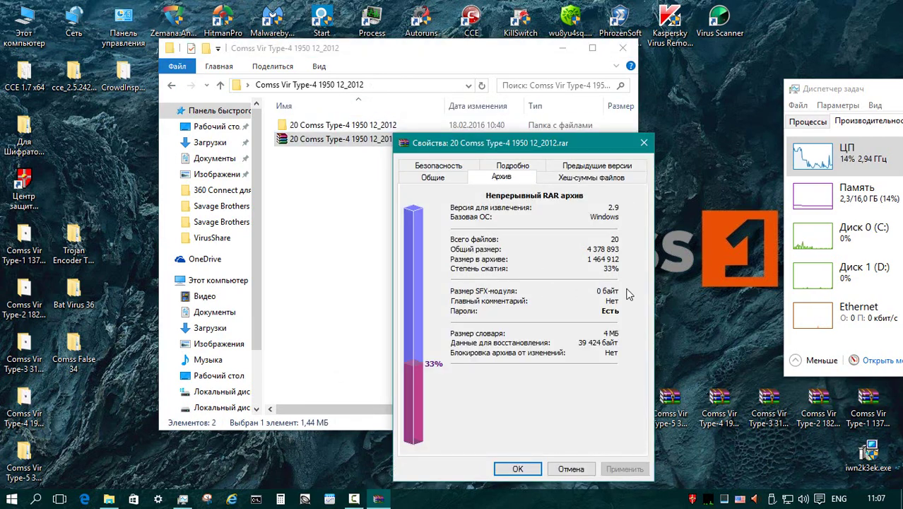
pyautogui.click(528, 469)
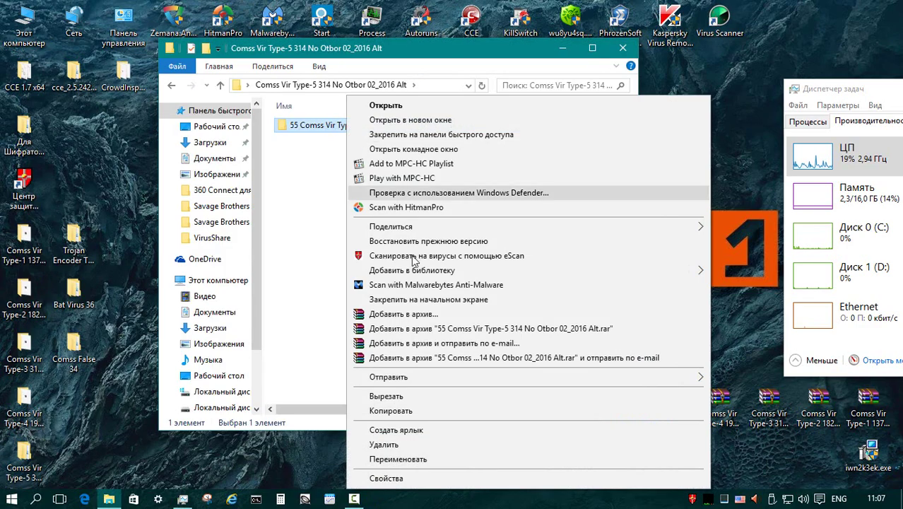
# Step: Pack the 55 Comss Vir Type-5 subfolder into a password-protected solid RAR archive with recovery data, and check the archive's properties
pyautogui.click(409, 314)
pyautogui.click(478, 274)
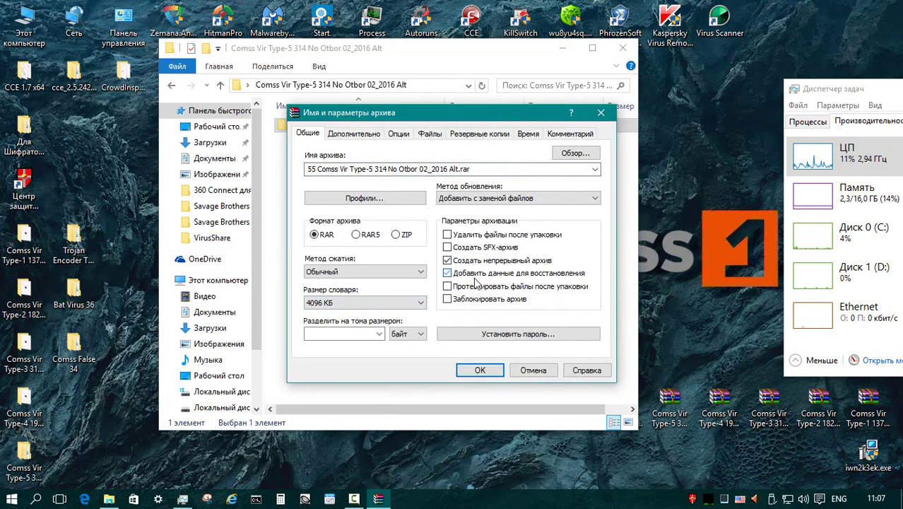
pyautogui.click(487, 333)
pyautogui.press('Return')
pyautogui.press('Return')
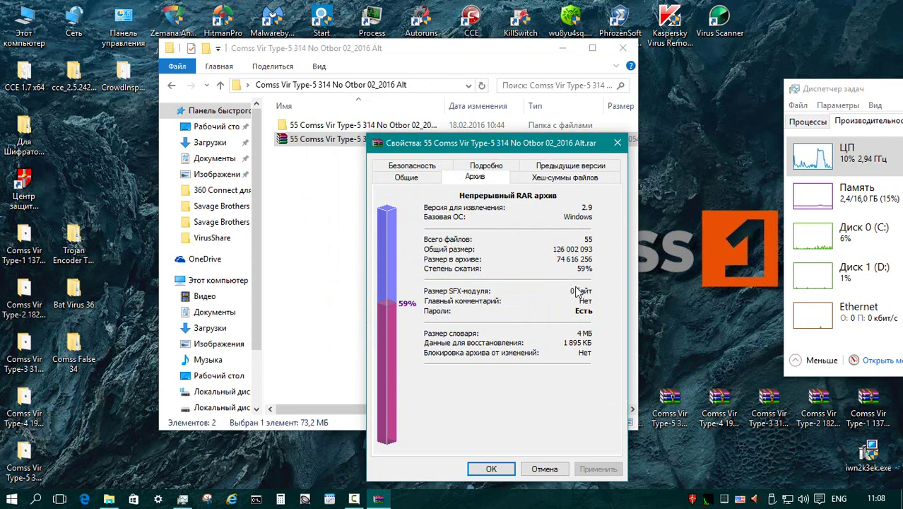
pyautogui.click(493, 467)
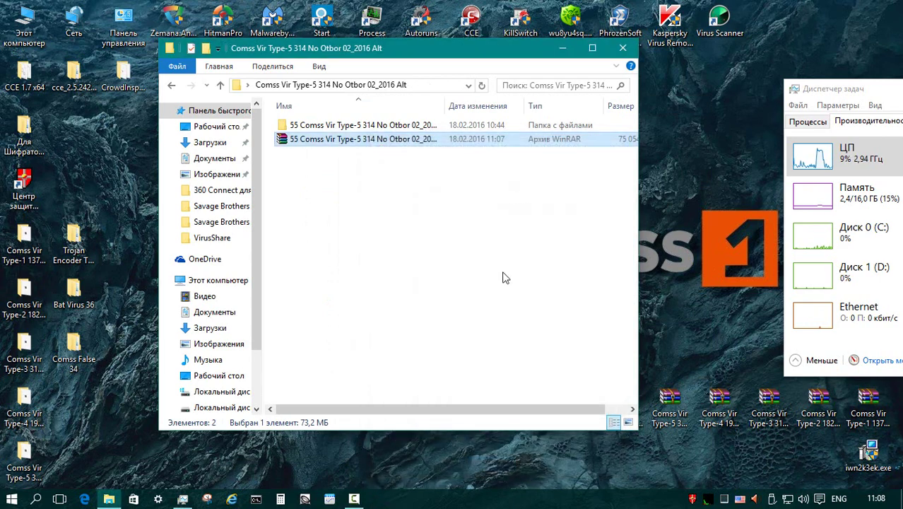
pyautogui.click(623, 48)
# Step: Pack the 3 Trojan Encoder Type-6 subfolder into a password-protected solid RAR archive with recovery data and post-packing testing
pyautogui.rightClick(321, 125)
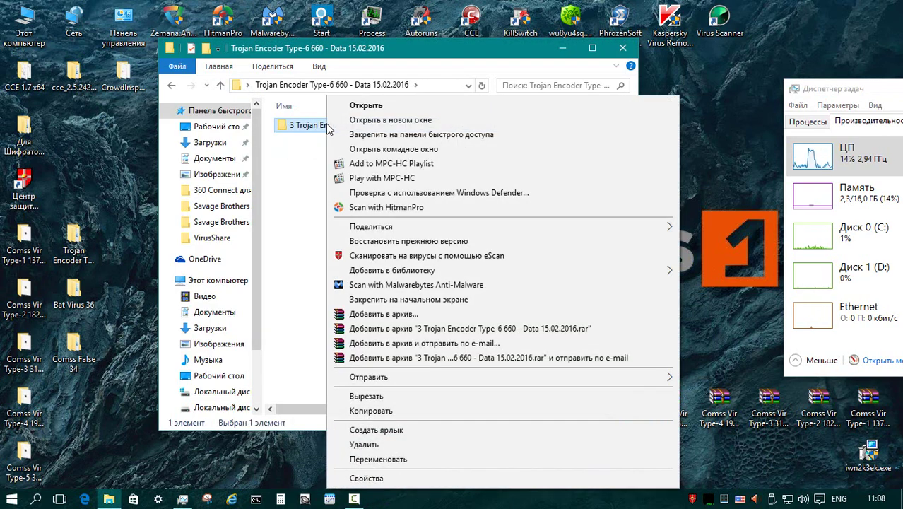
pyautogui.click(406, 312)
pyautogui.click(493, 260)
pyautogui.click(493, 273)
pyautogui.click(493, 286)
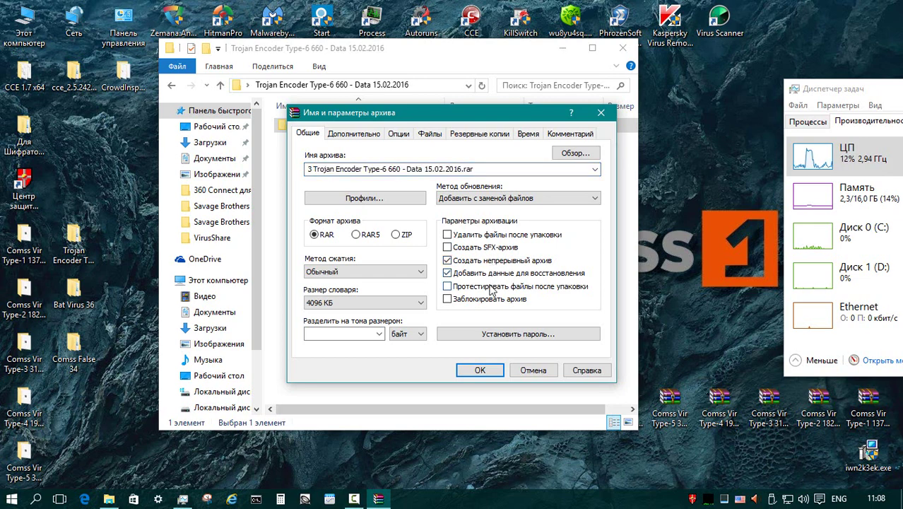
pyautogui.click(495, 333)
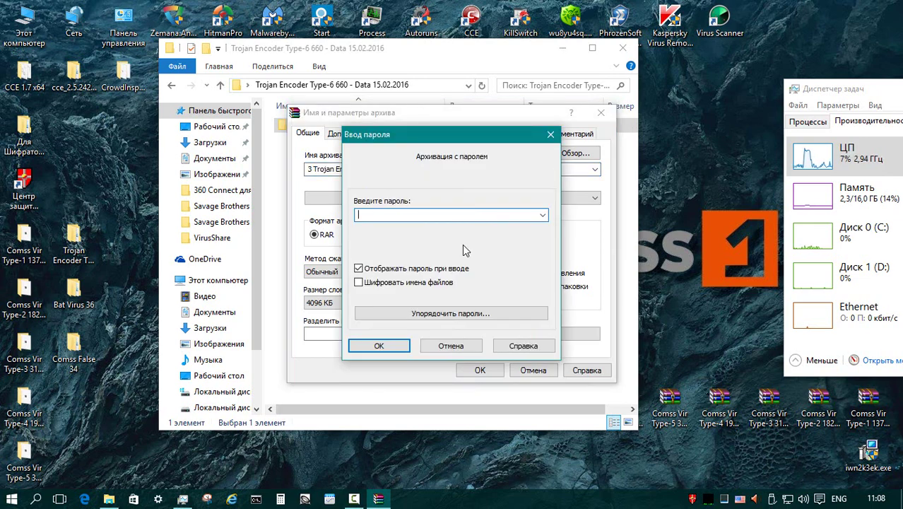
pyautogui.press('Return')
pyautogui.press('Return')
# Step: Examine the archive details in the properties of the 3 Trojan Encoder Type-6 RAR file
pyautogui.press('Down')
pyautogui.hotkey('alt', 'Return')
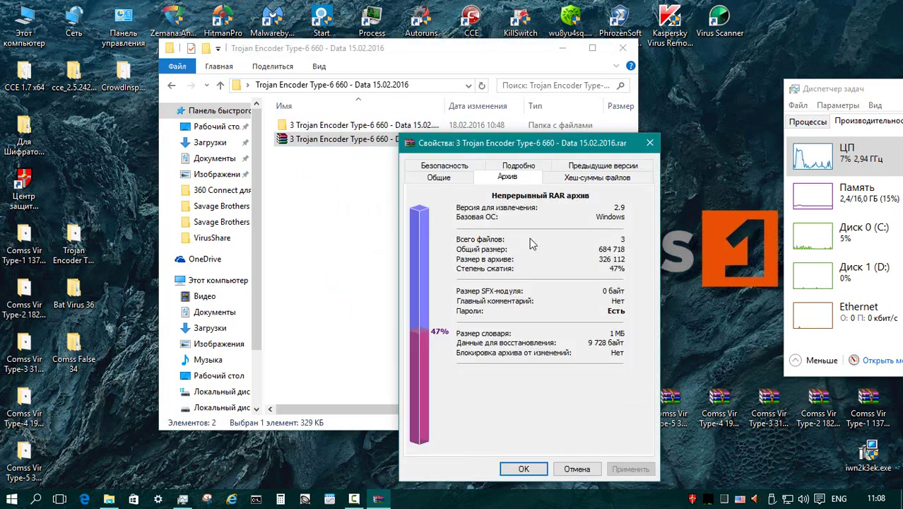
pyautogui.click(524, 468)
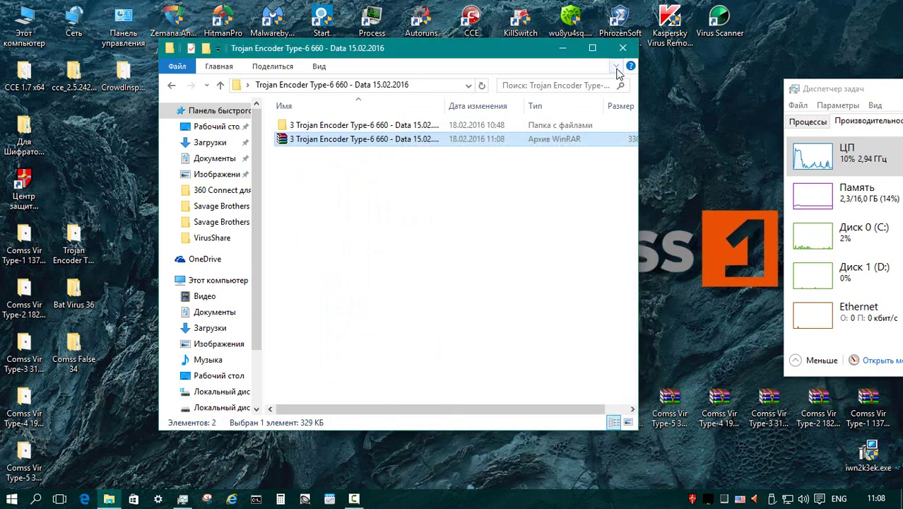
# Step: Prefix the Bat Virus 36 subfolder's name with 20 and pack it into a password-protected, tested solid RAR archive with recovery data
pyautogui.click(622, 48)
pyautogui.doubleClick(73, 291)
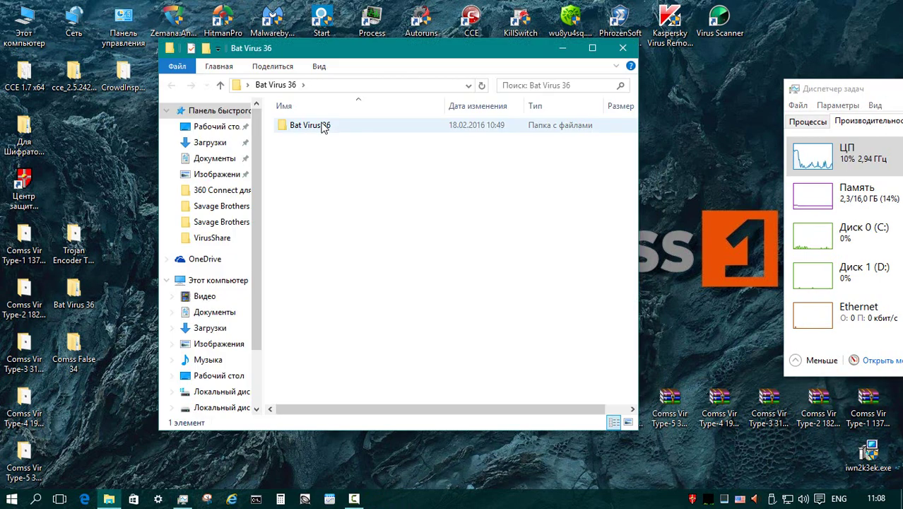
pyautogui.click(324, 125)
pyautogui.rightClick(325, 126)
pyautogui.click(453, 311)
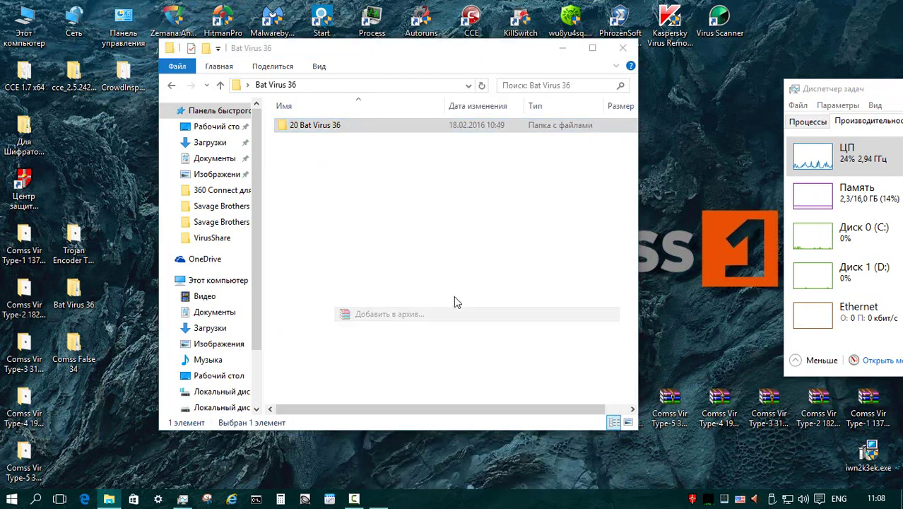
pyautogui.click(481, 260)
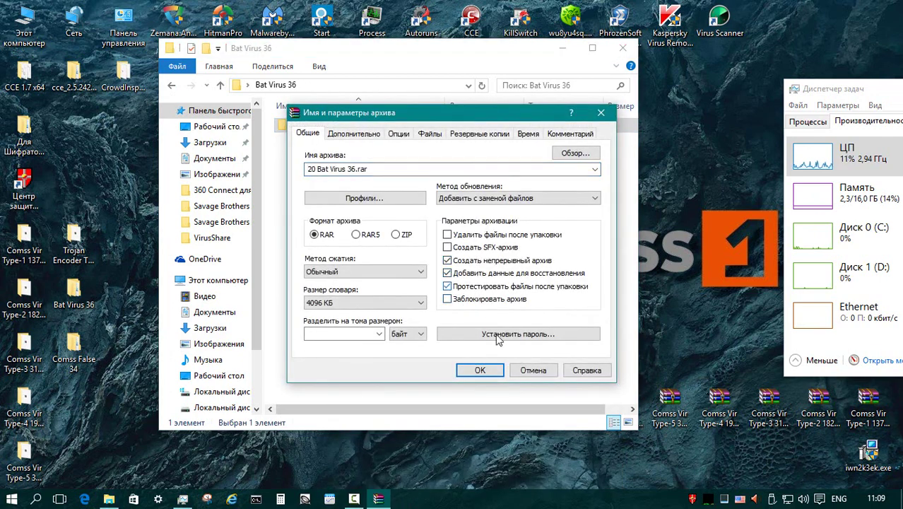
pyautogui.click(497, 335)
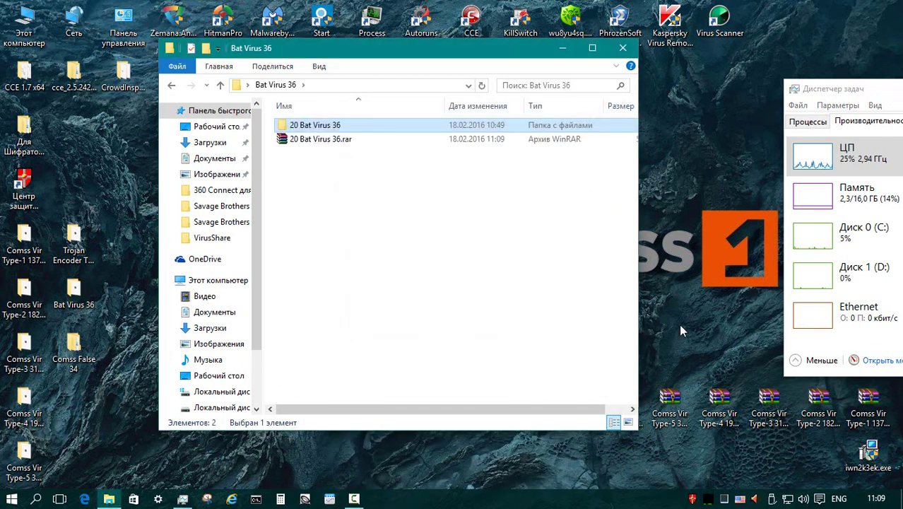
# Step: Examine the archive details in the properties of the 20 Bat Virus 36 RAR file
pyautogui.hotkey('alt', 'Return')
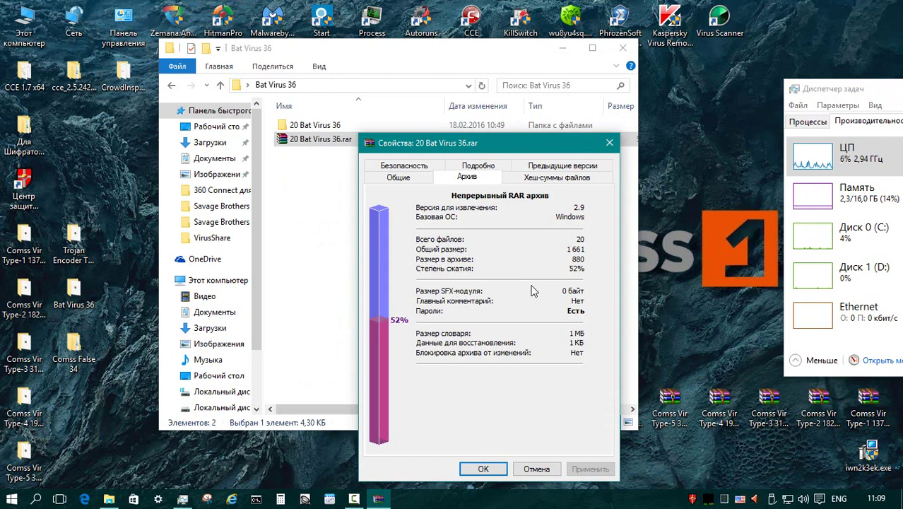
pyautogui.click(536, 469)
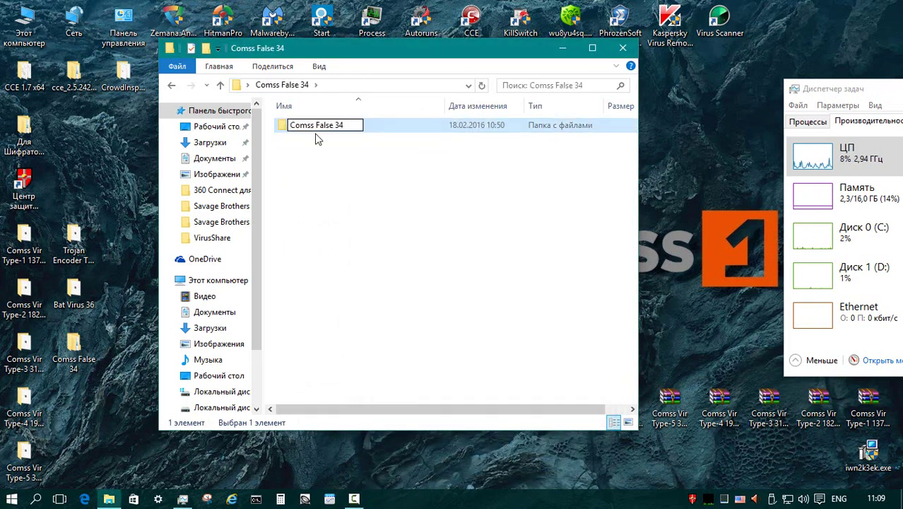
# Step: Prefix the Comss False 34 subfolder's name with 33 and pack it into a password-protected solid RAR archive with recovery data
pyautogui.press('Home')
pyautogui.write('33')
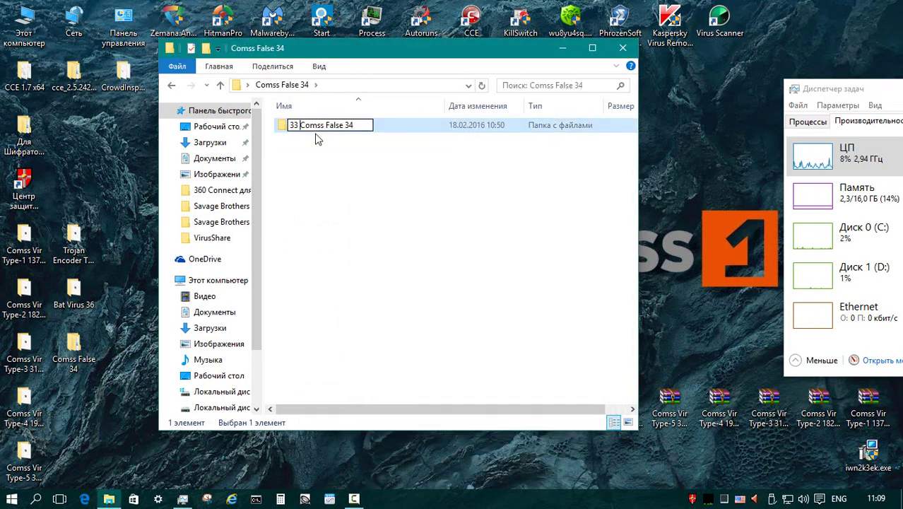
pyautogui.press('Return')
pyautogui.rightClick(317, 133)
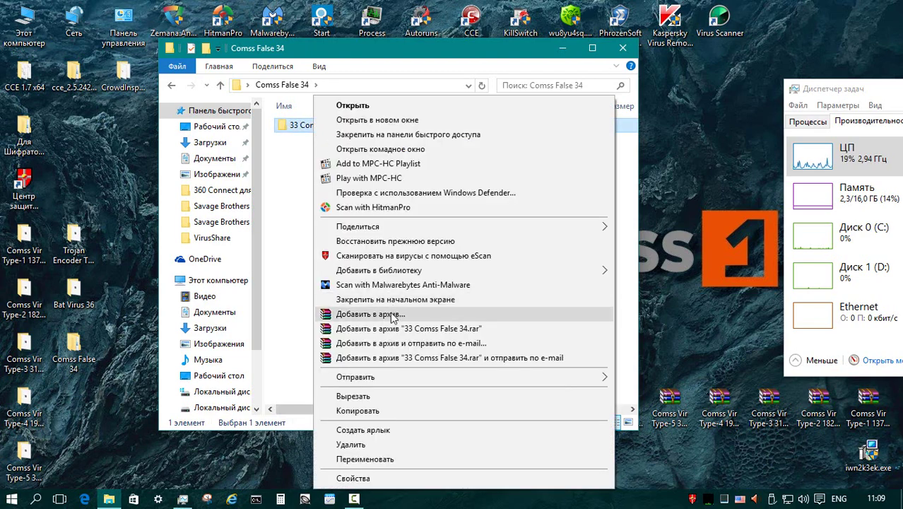
pyautogui.click(346, 313)
pyautogui.click(499, 261)
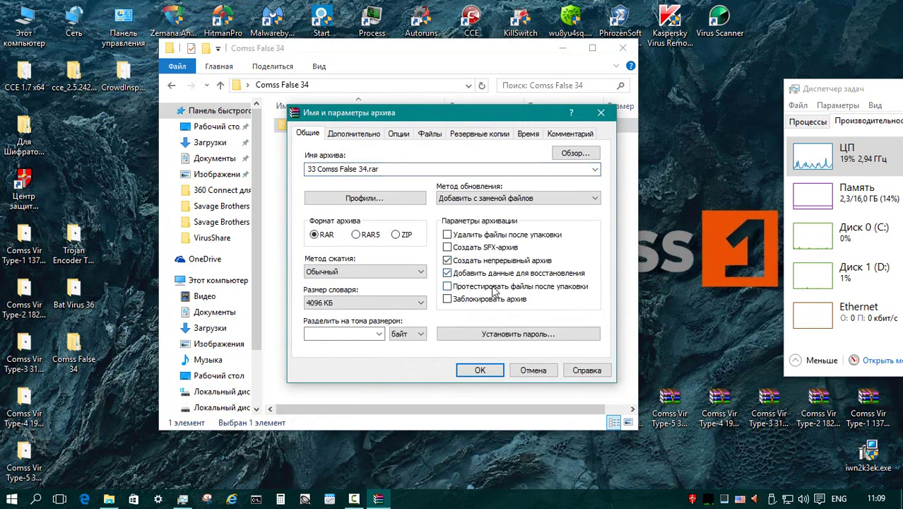
pyautogui.click(496, 334)
pyautogui.press('Return')
pyautogui.press('Return')
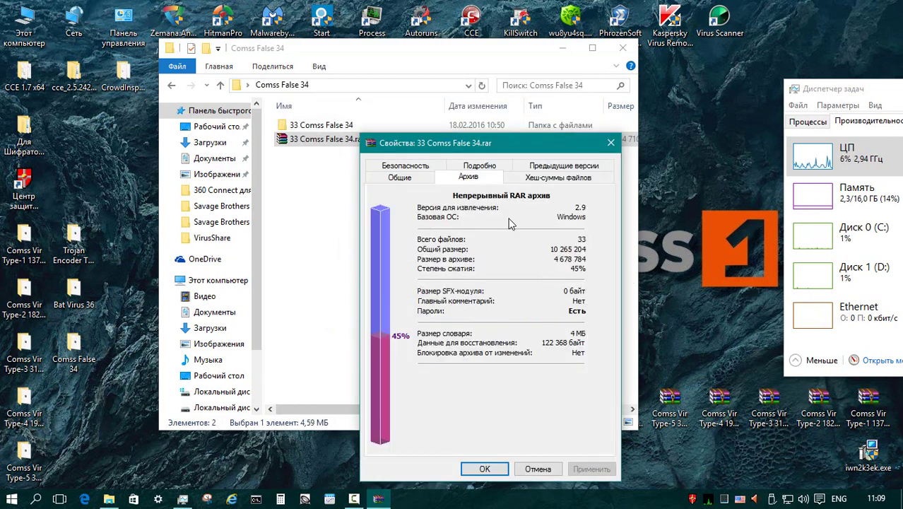
pyautogui.click(531, 468)
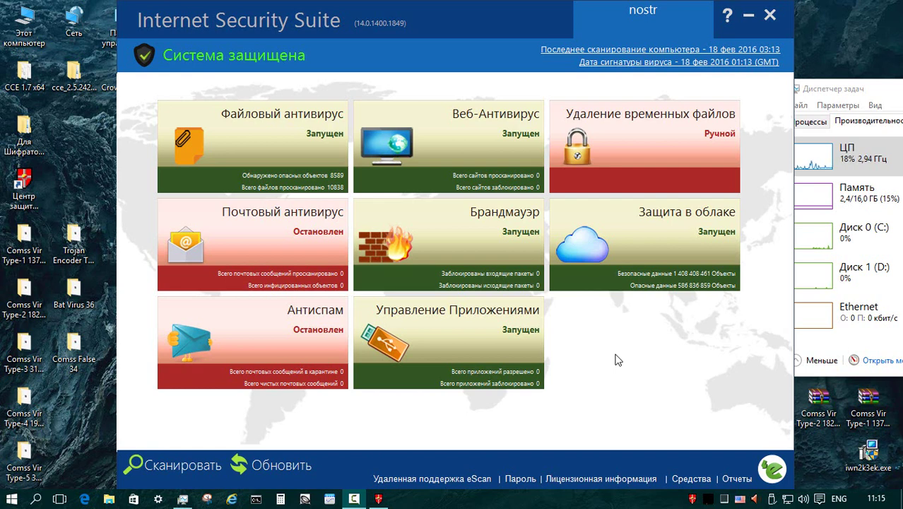
# Step: Examine the file antivirus settings for scanned objects, file blocking and folder protection
pyautogui.click(252, 145)
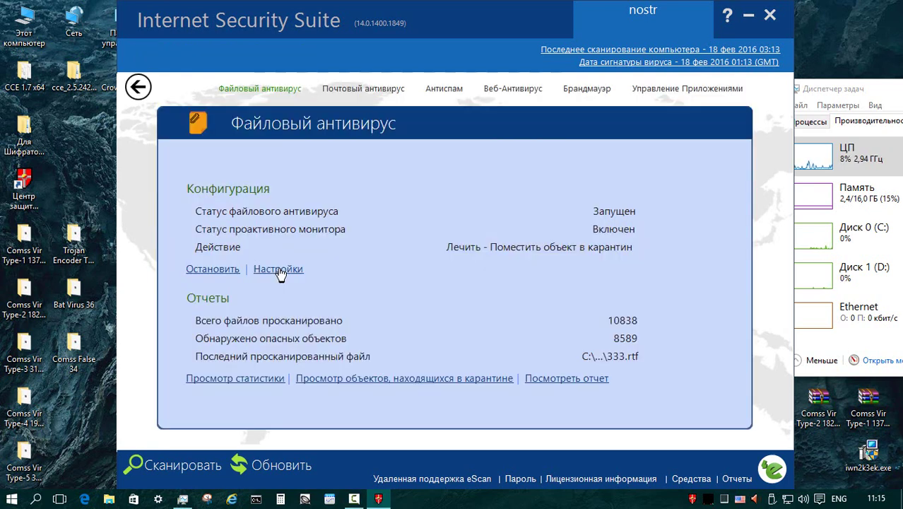
pyautogui.click(278, 269)
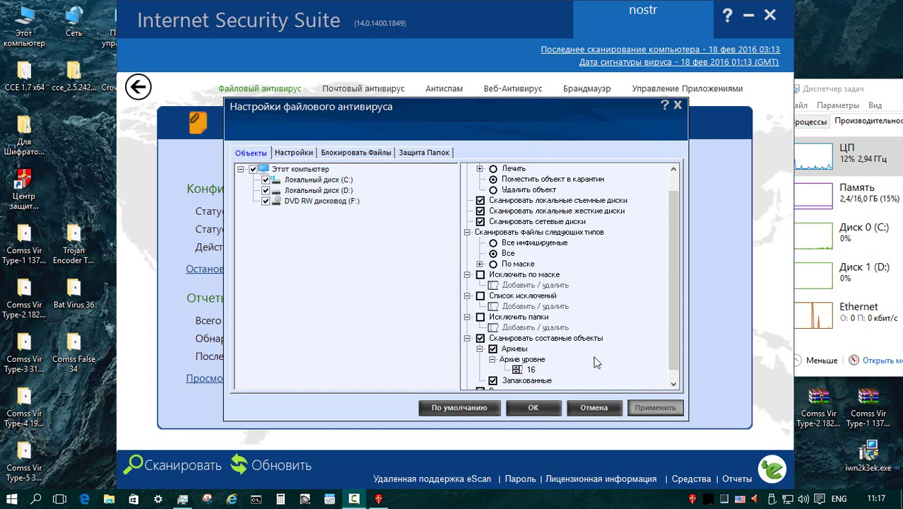
pyautogui.moveTo(674, 269); pyautogui.dragTo(673, 303)
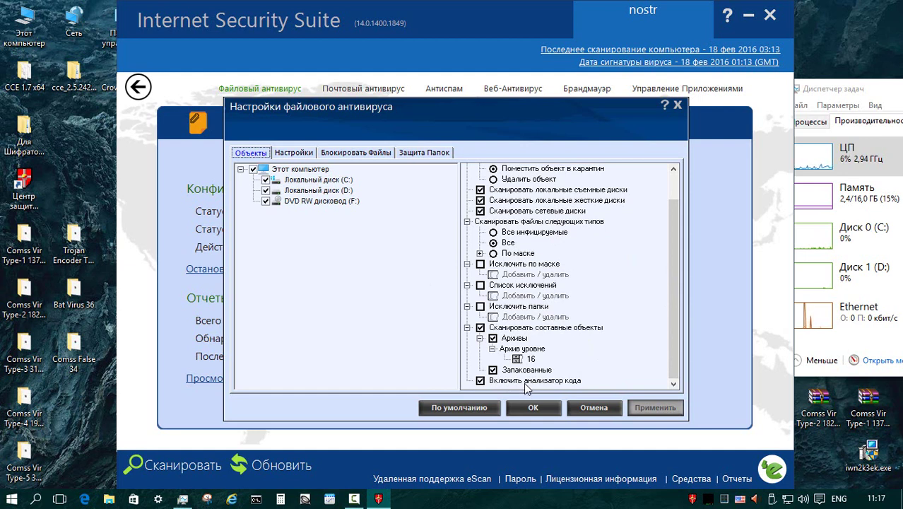
pyautogui.click(355, 152)
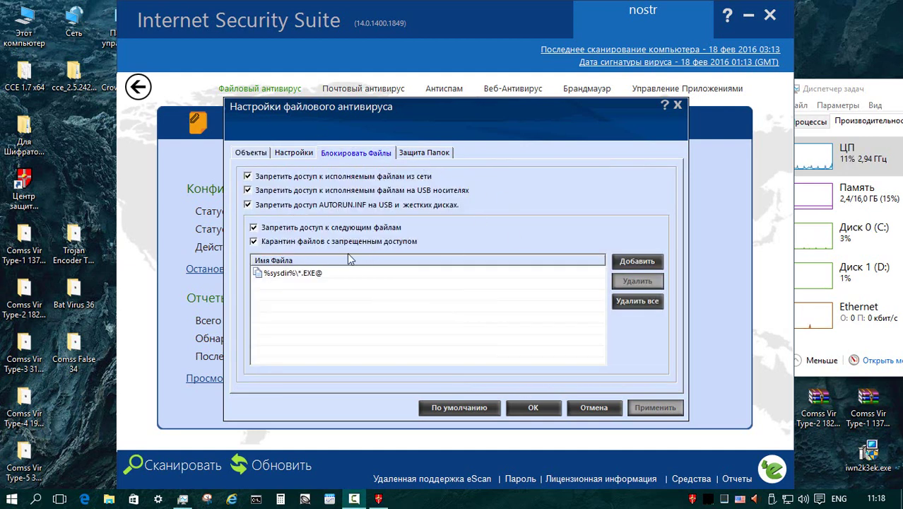
pyautogui.click(423, 152)
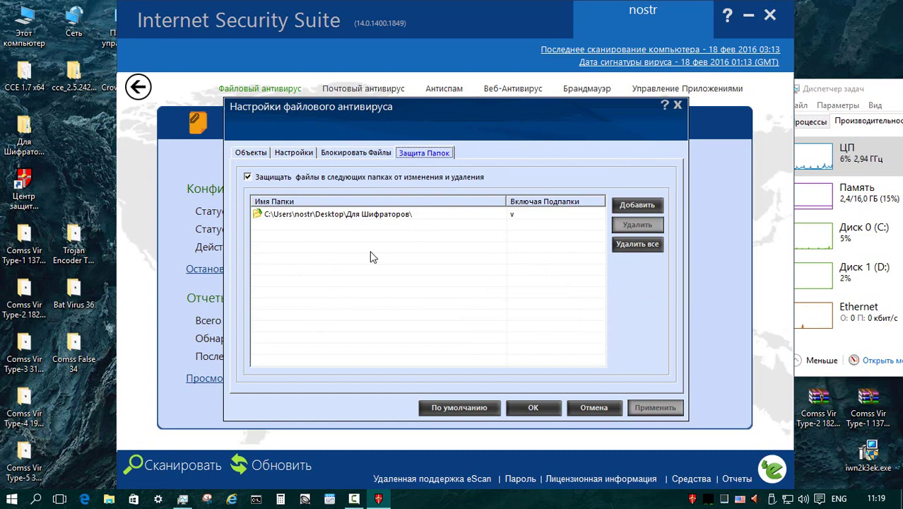
pyautogui.press('Escape')
# Step: Browse the root of the local C: drive and locate the Для Шифраторов folder
pyautogui.doubleClick(25, 28)
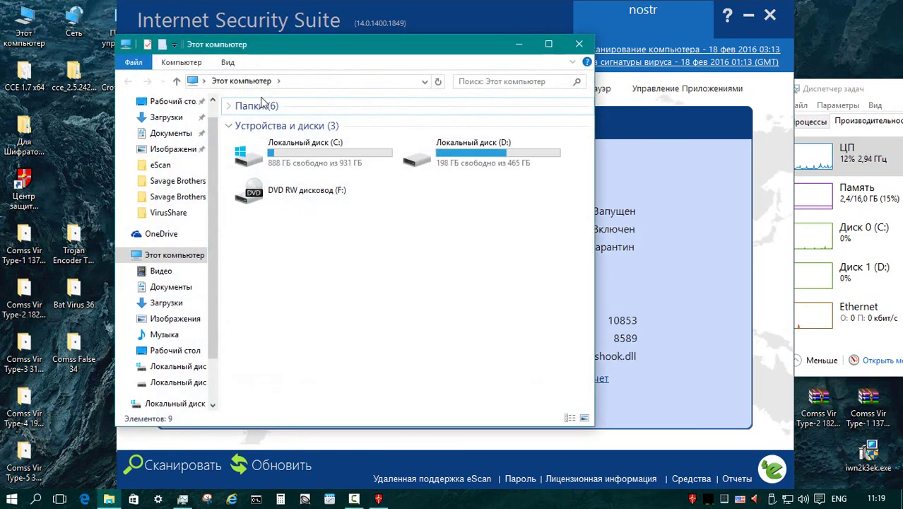
pyautogui.doubleClick(297, 158)
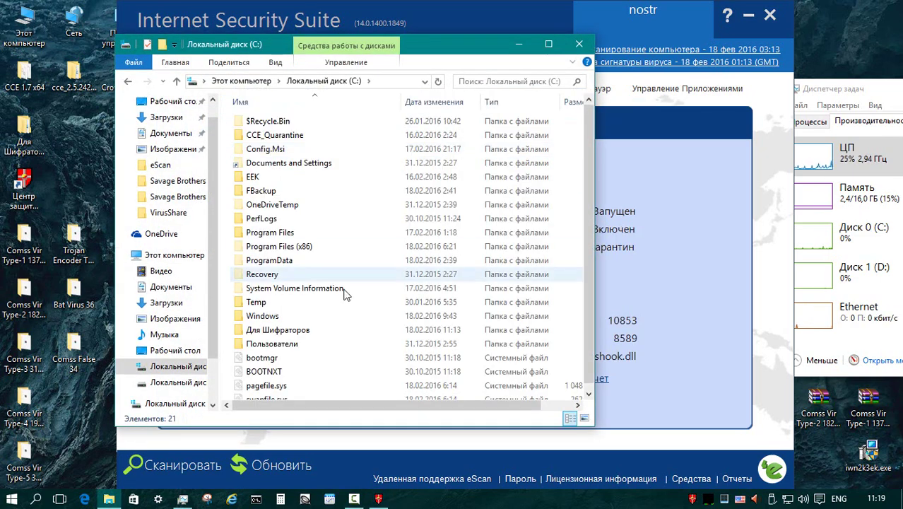
pyautogui.click(313, 330)
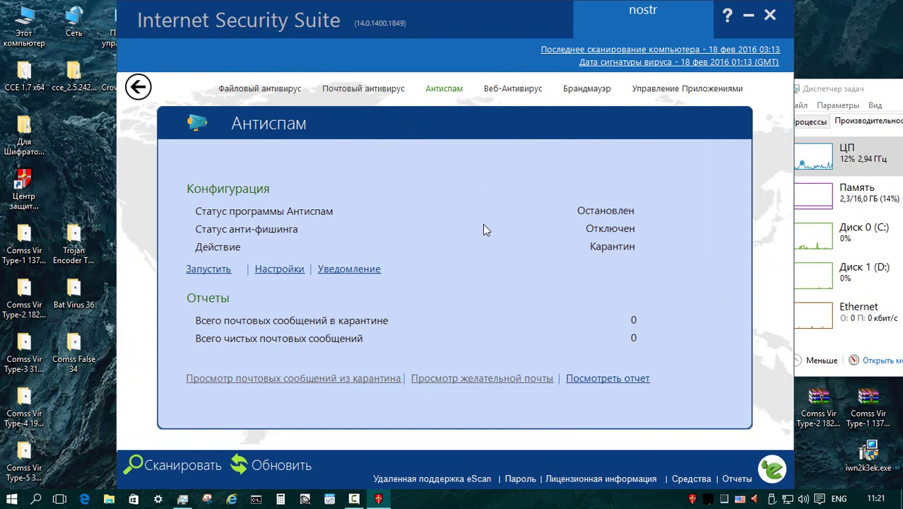
# Step: Start the anti-spam module and review the firewall's rule settings, including the expert rules
pyautogui.click(216, 271)
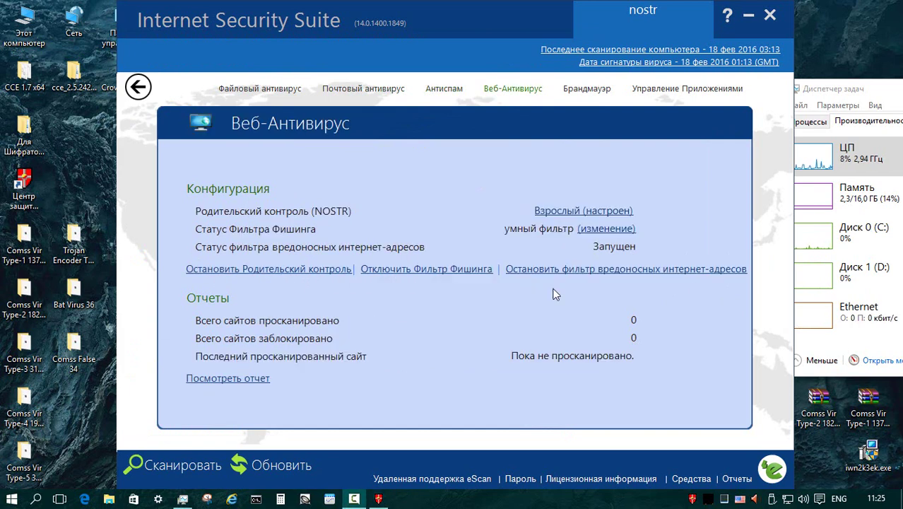
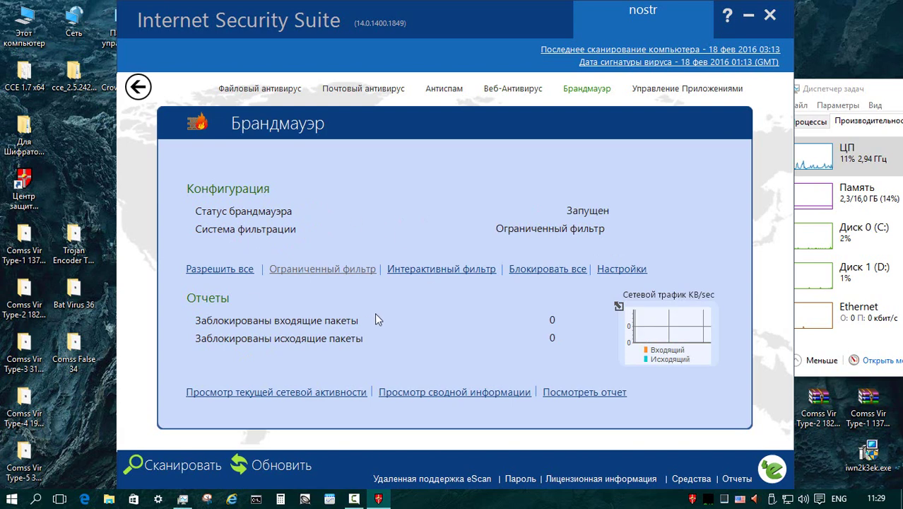
pyautogui.click(622, 269)
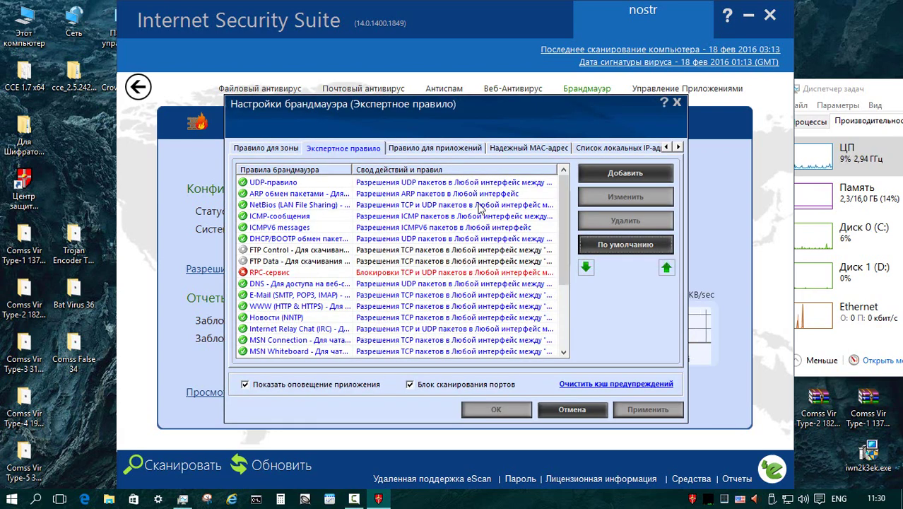
pyautogui.hotkey('ctrl', 'Tab')
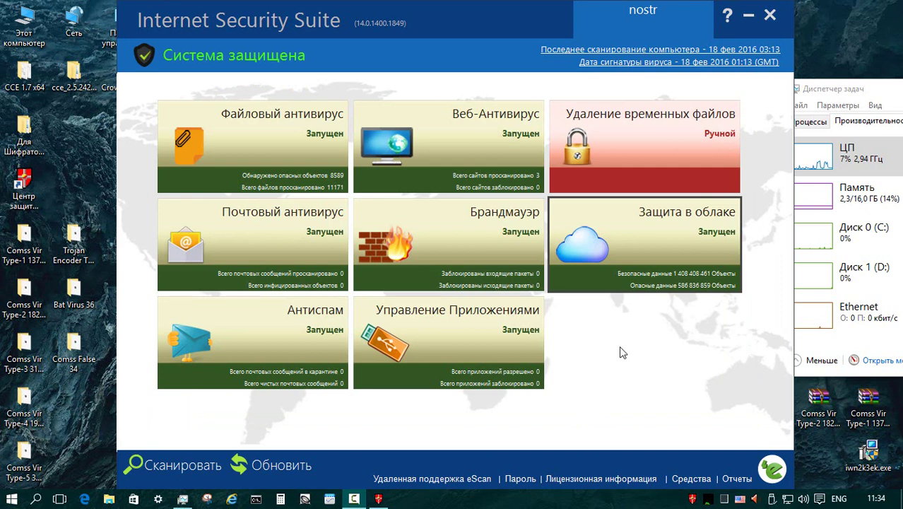
# Step: Examine the update settings, including the post-update options, the schedule and the available automatic download intervals
pyautogui.click(647, 155)
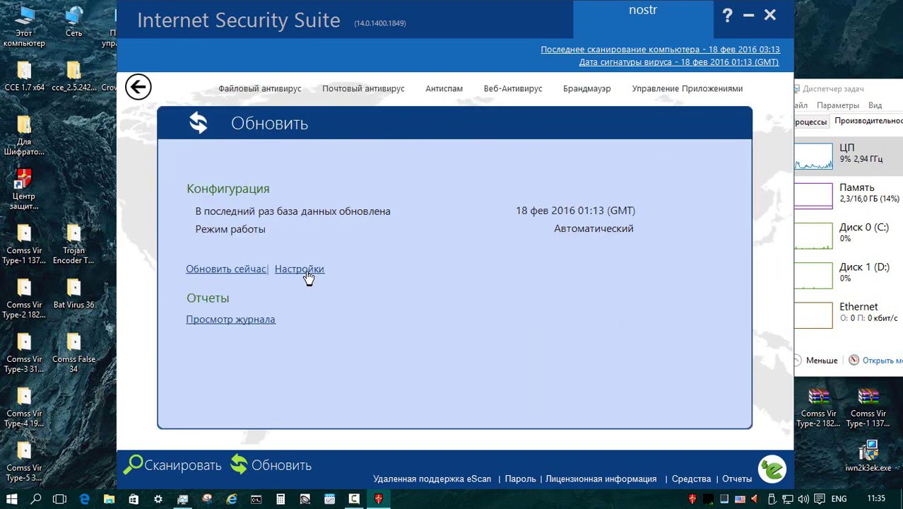
pyautogui.click(306, 272)
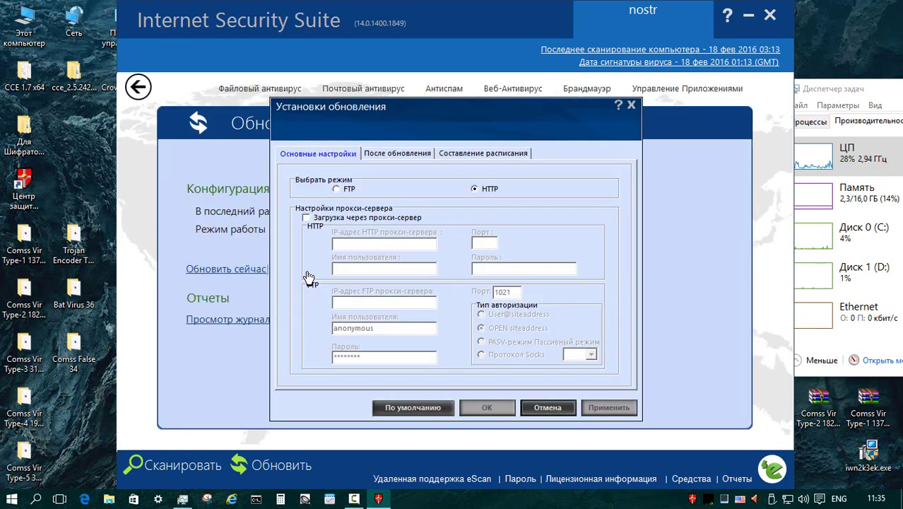
pyautogui.click(397, 153)
pyautogui.click(485, 155)
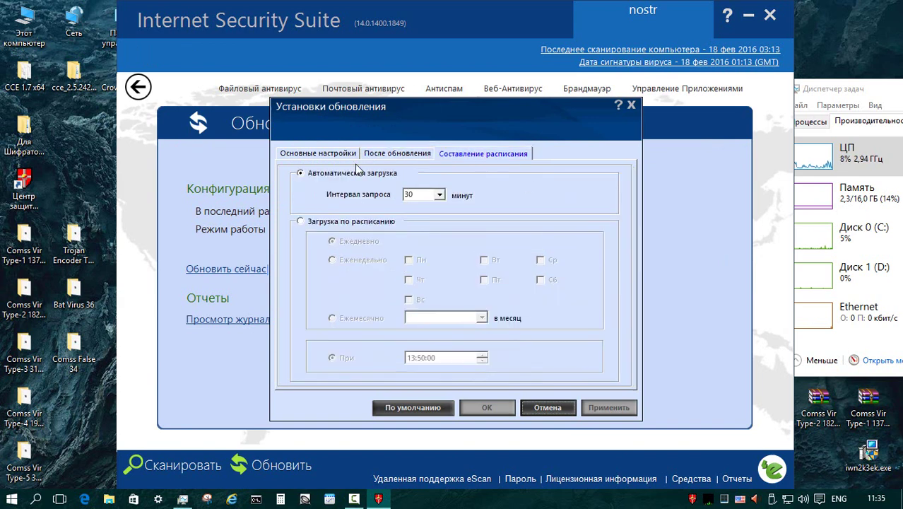
pyautogui.click(438, 195)
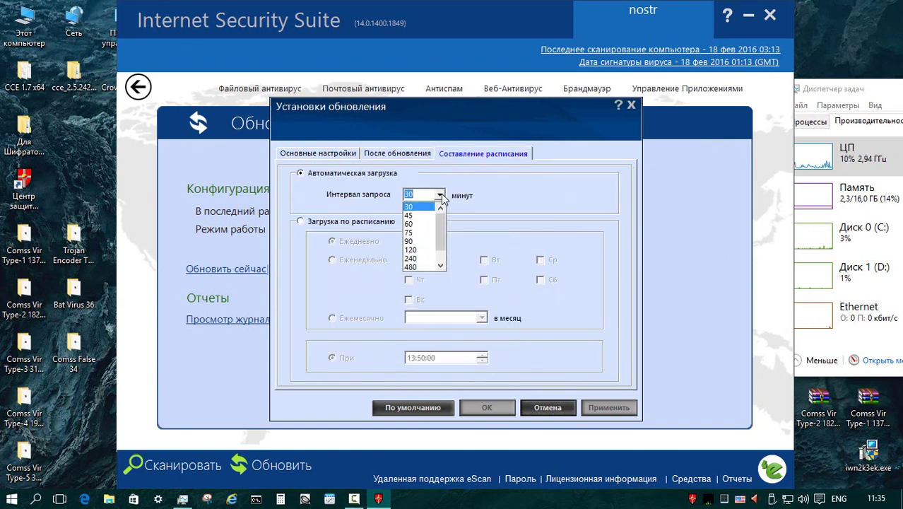
pyautogui.press('Escape')
pyautogui.press('Escape')
# Step: Start an immediate signature update and review the on-demand virus scan settings
pyautogui.click(226, 269)
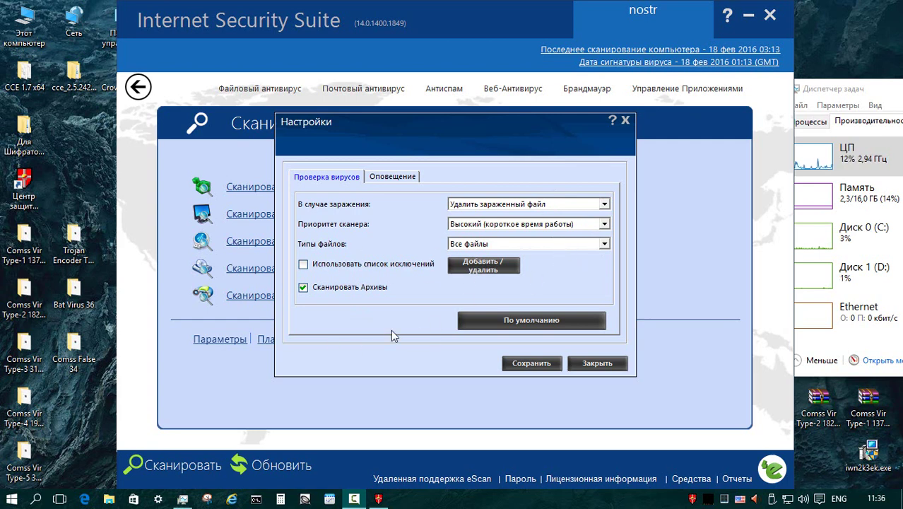
pyautogui.click(589, 363)
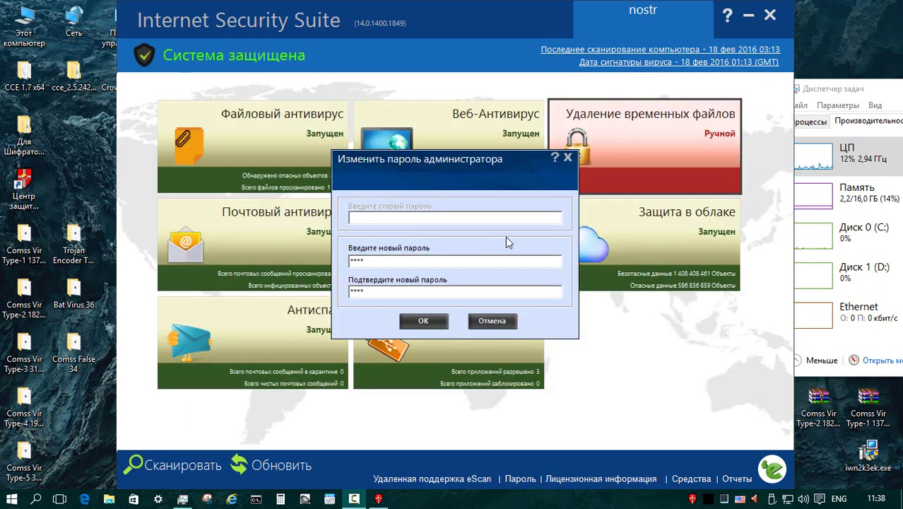
# Step: Enter and confirm the new administrator password for the security suite
pyautogui.click(428, 321)
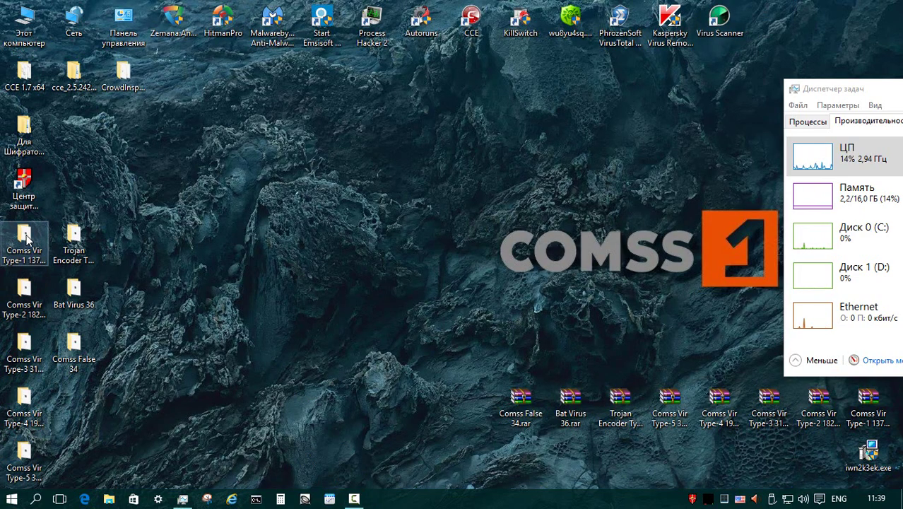
# Step: Scan the 72 Comss Vir Type-1 1370 sample folder with eScan and rescan all the files inside it
pyautogui.doubleClick(26, 241)
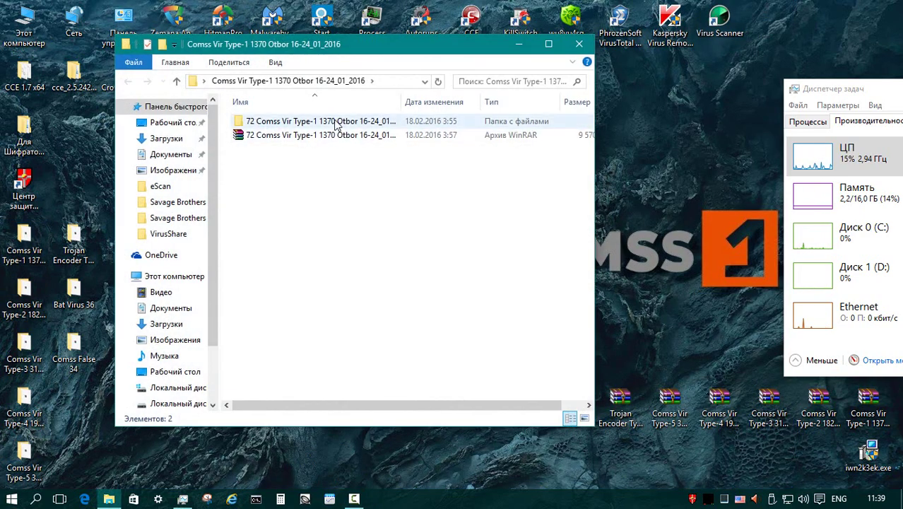
pyautogui.doubleClick(334, 125)
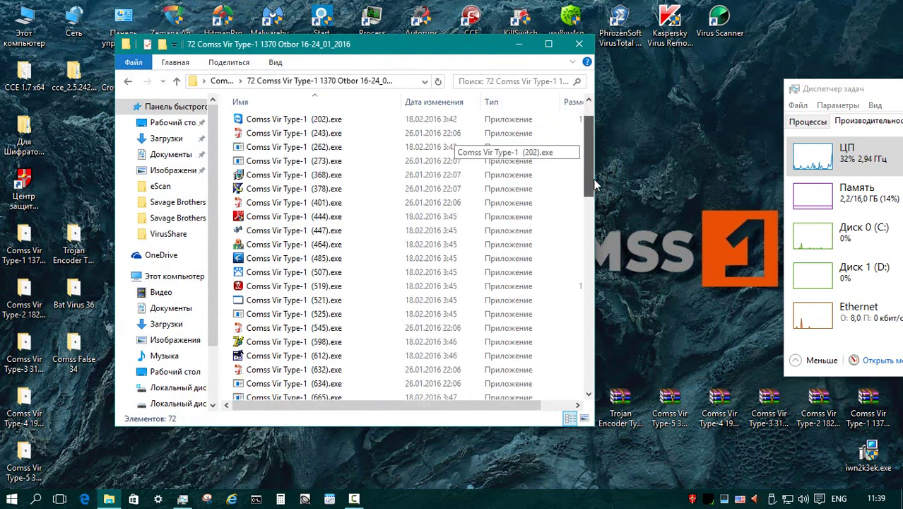
pyautogui.moveTo(587, 154)
pyautogui.mouseDown()
pyautogui.moveTo(598, 183)
pyautogui.moveTo(599, 151)
pyautogui.mouseUp()
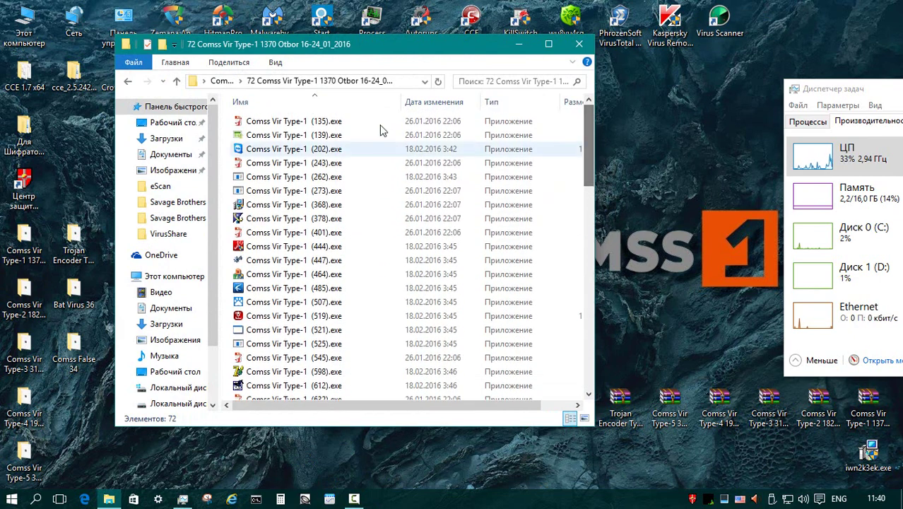
pyautogui.click(176, 81)
pyautogui.rightClick(265, 123)
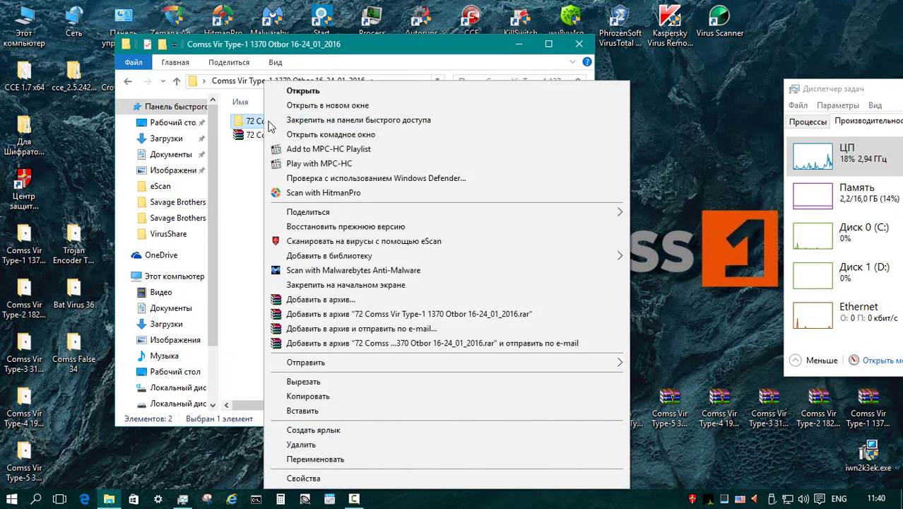
pyautogui.click(338, 242)
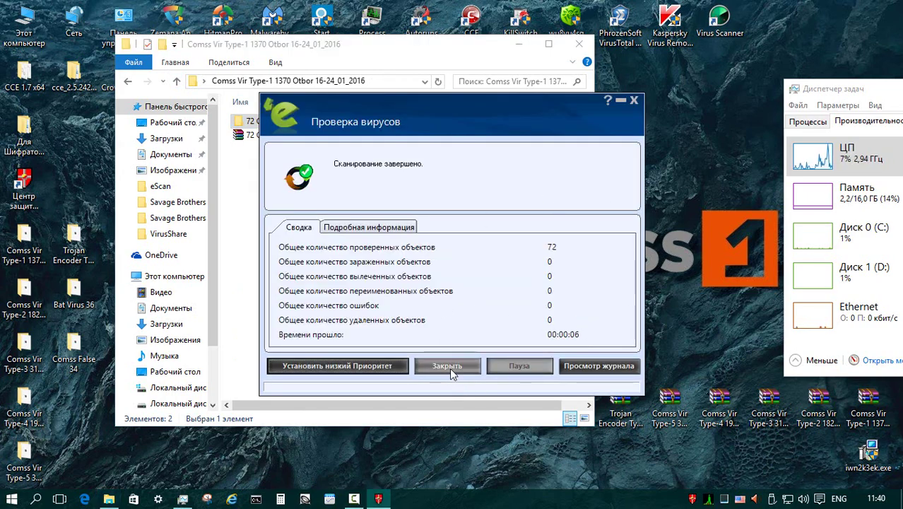
pyautogui.click(446, 366)
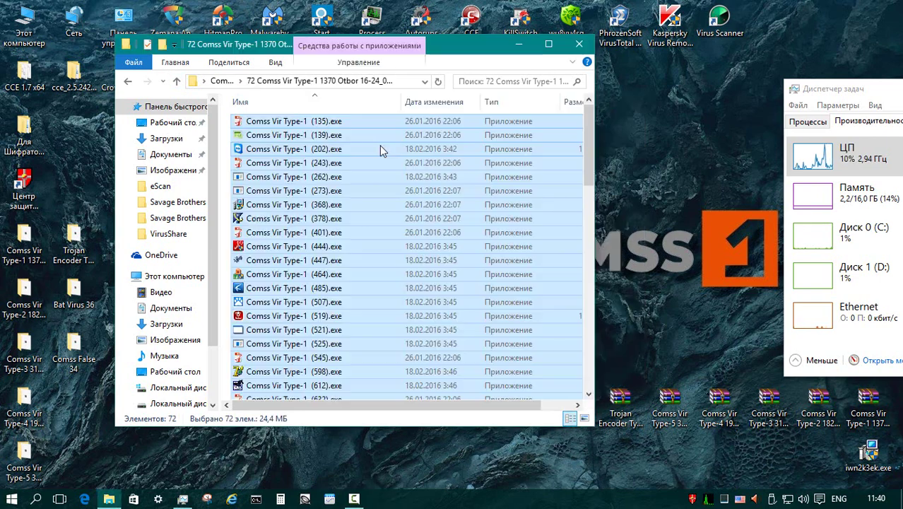
pyautogui.rightClick(380, 149)
pyautogui.click(435, 200)
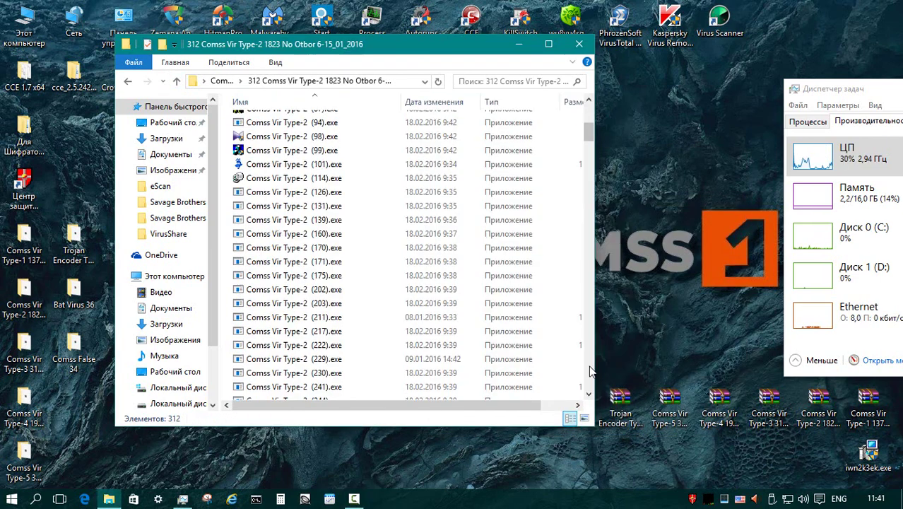
# Step: Look through the 312 Comss Vir Type-2 1823 folder, scan it with eScan, and select all the remaining files inside
pyautogui.scroll(-20, 591, 371)
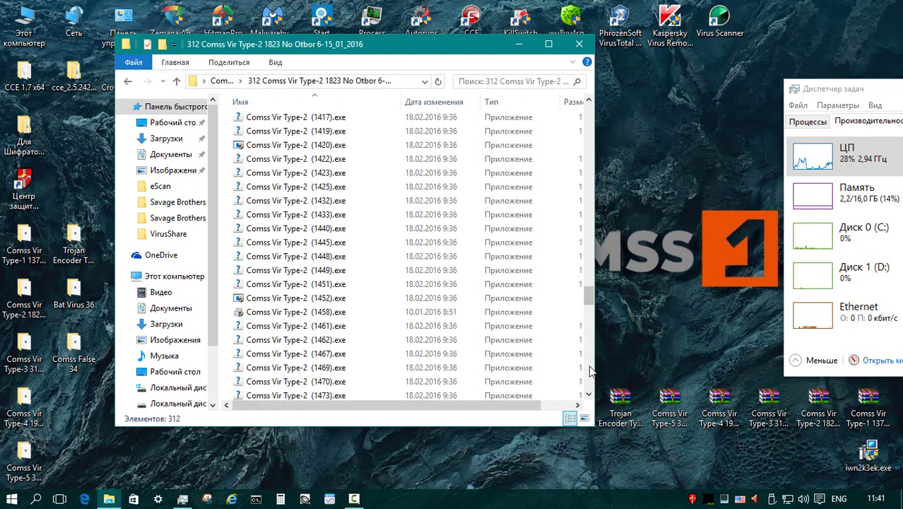
pyautogui.moveTo(588, 315); pyautogui.dragTo(591, 148)
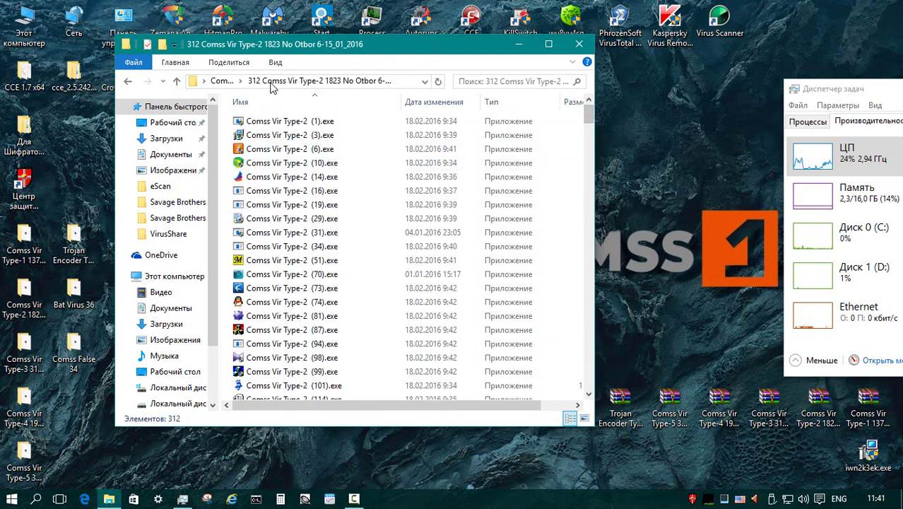
pyautogui.click(179, 83)
pyautogui.rightClick(325, 124)
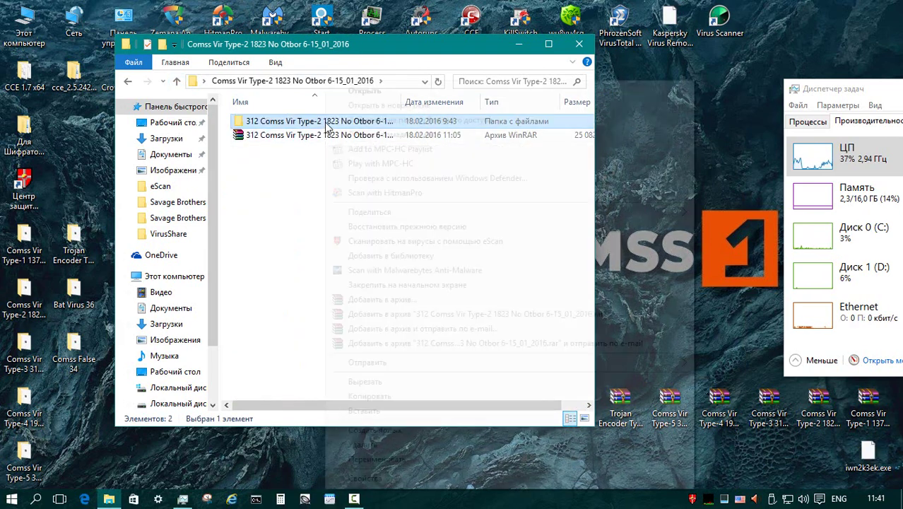
pyautogui.click(394, 240)
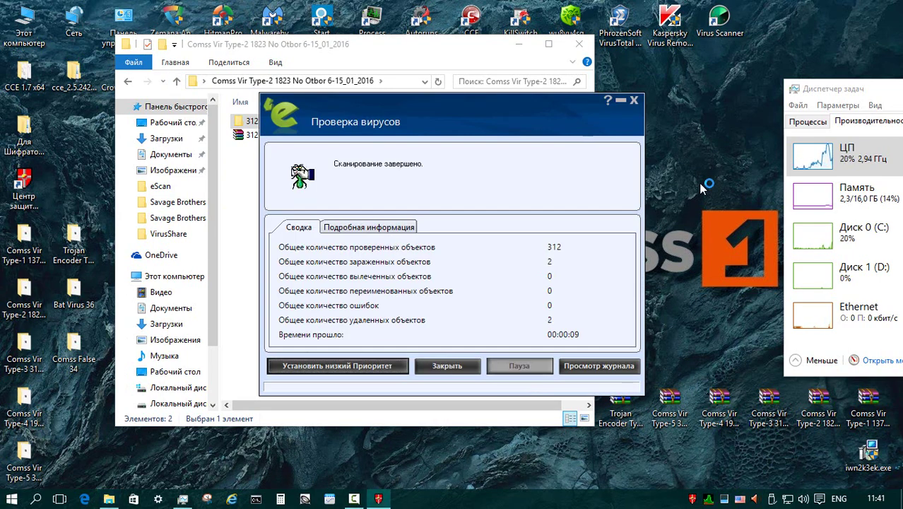
pyautogui.click(477, 367)
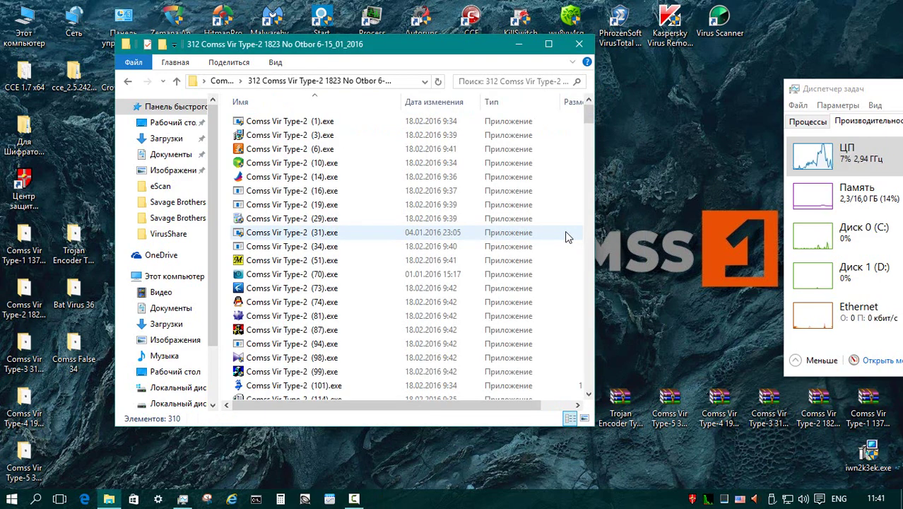
pyautogui.hotkey('ctrl', 'a')
pyautogui.rightClick(565, 231)
pyautogui.press('Escape')
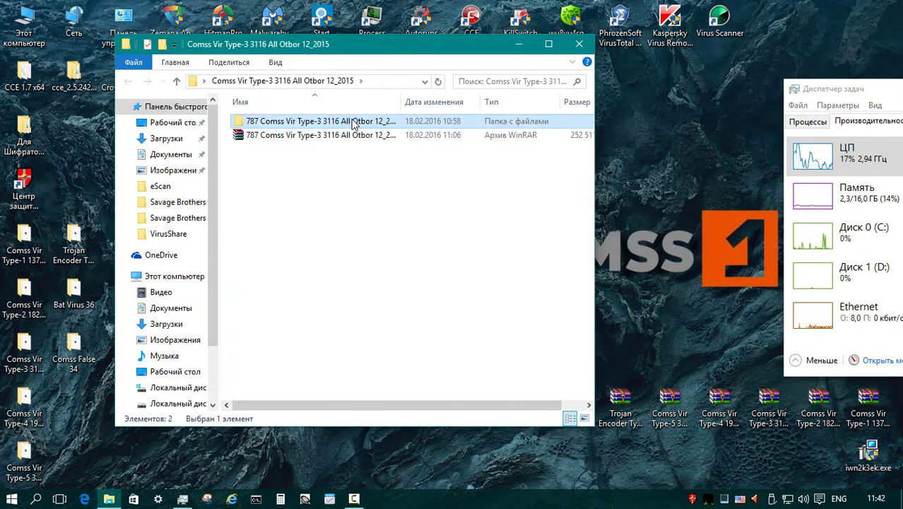
# Step: Look through the 787 Comss Vir Type-3 3116 sample folder and scan it for viruses with eScan
pyautogui.doubleClick(355, 124)
pyautogui.scroll(-15, 590, 373)
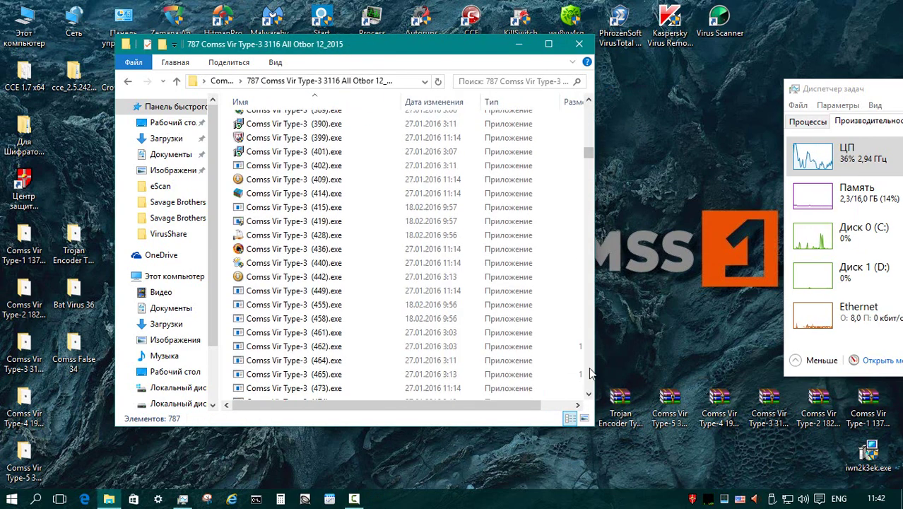
pyautogui.scroll(-20, 590, 373)
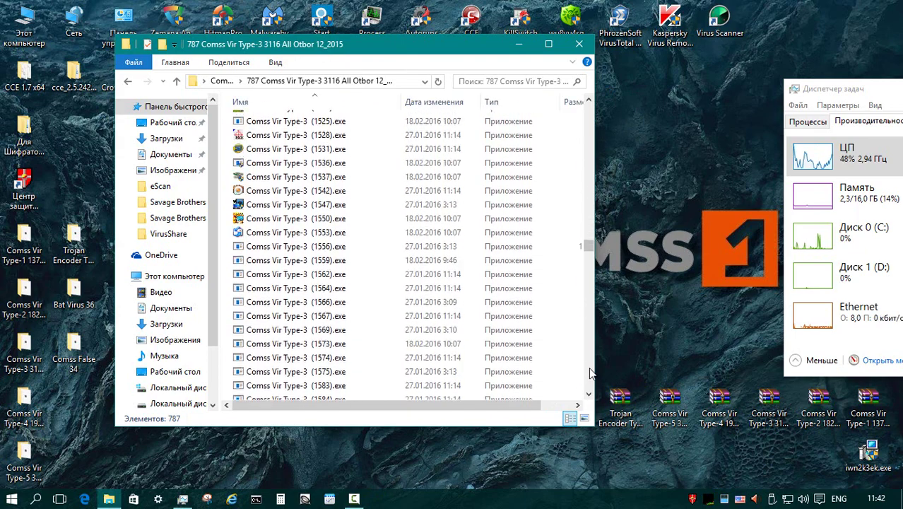
pyautogui.scroll(-20, 590, 373)
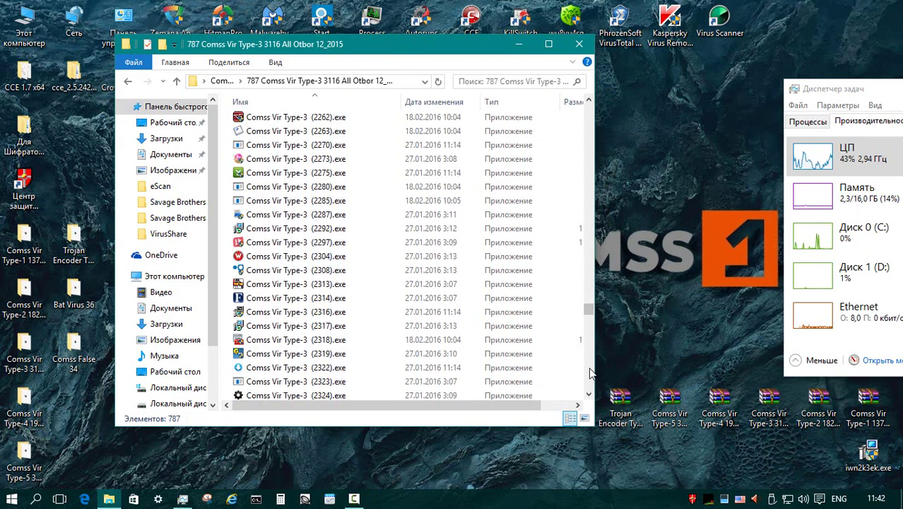
pyautogui.scroll(-20, 592, 381)
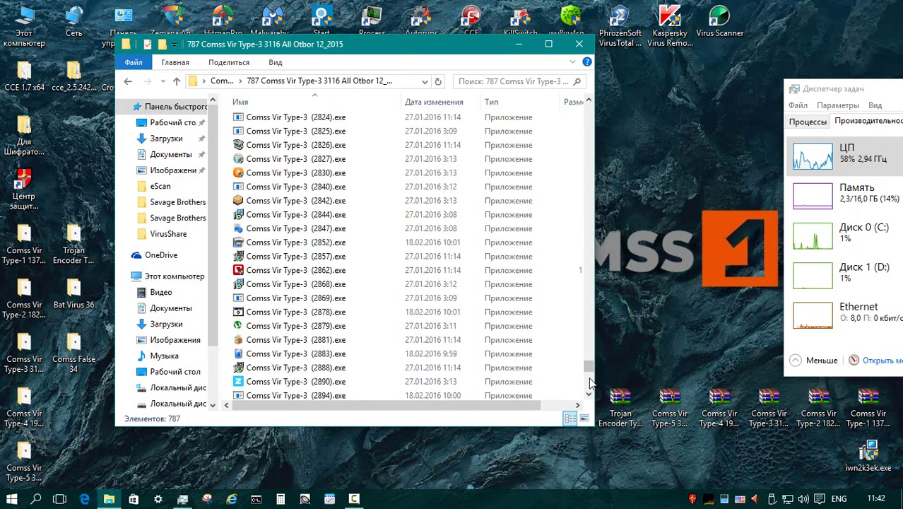
pyautogui.scroll(-5, 590, 373)
pyautogui.press('BackSpace')
pyautogui.rightClick(272, 121)
pyautogui.click(452, 240)
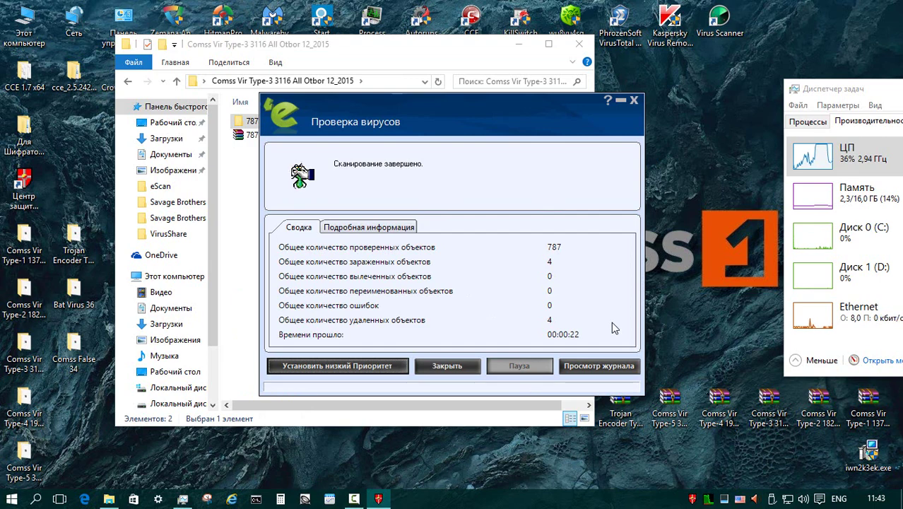
pyautogui.click(447, 365)
# Step: Rescan all remaining files inside the Comss Vir Type-3 folder with eScan and dismiss the scan report
pyautogui.press('Return')
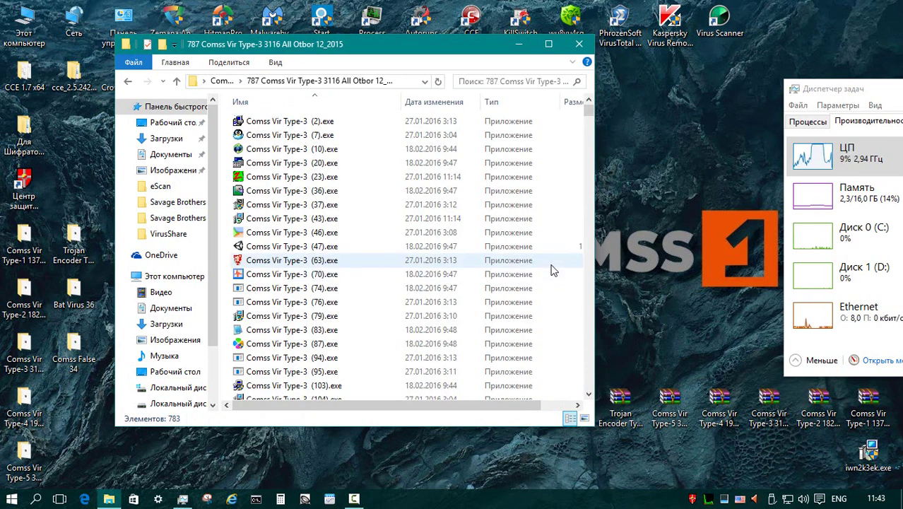
pyautogui.click(523, 192)
pyautogui.hotkey('ctrl', 'a')
pyautogui.rightClick(523, 198)
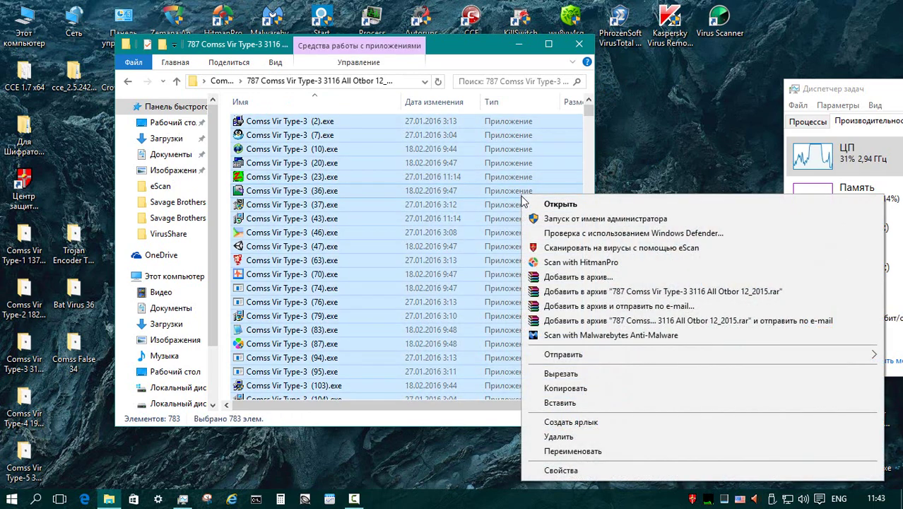
pyautogui.click(558, 248)
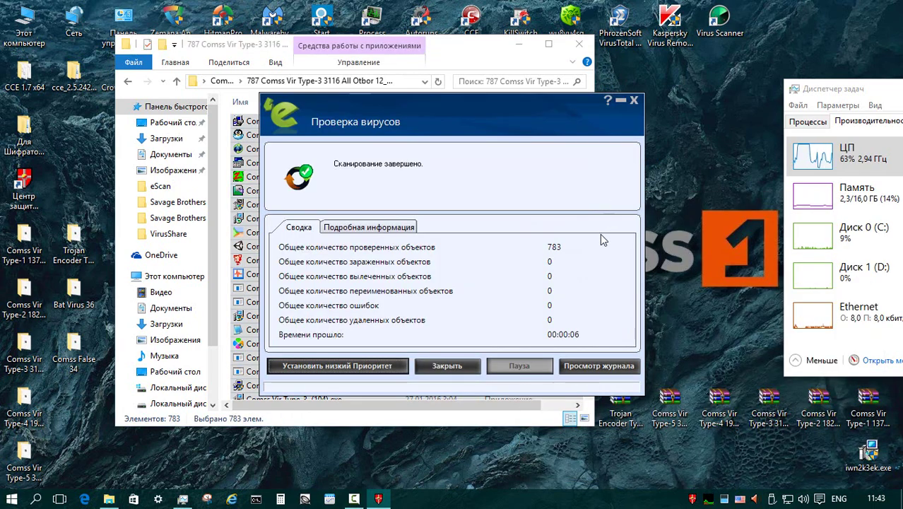
pyautogui.click(446, 366)
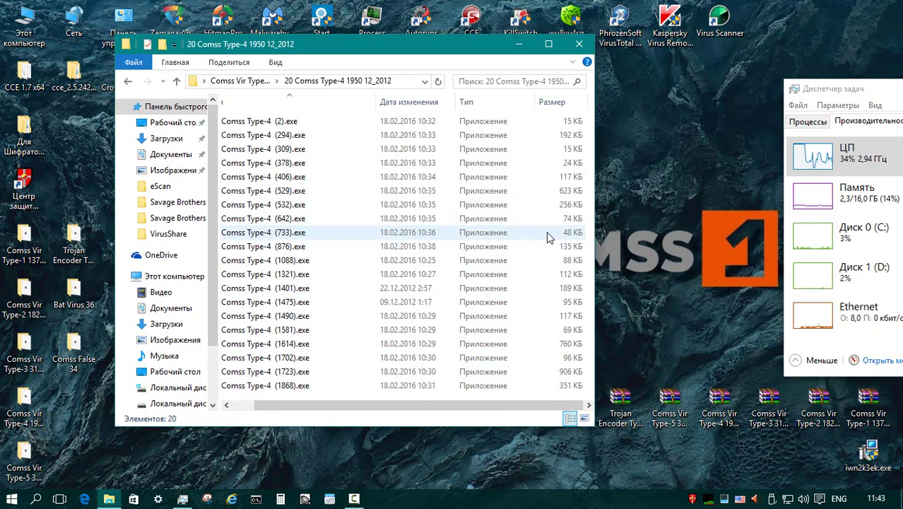
# Step: Scan the 20 Comss Type-4 1950 12_2012 folder with eScan, rescan all its files, and close the folder window
pyautogui.click(177, 82)
pyautogui.rightClick(305, 123)
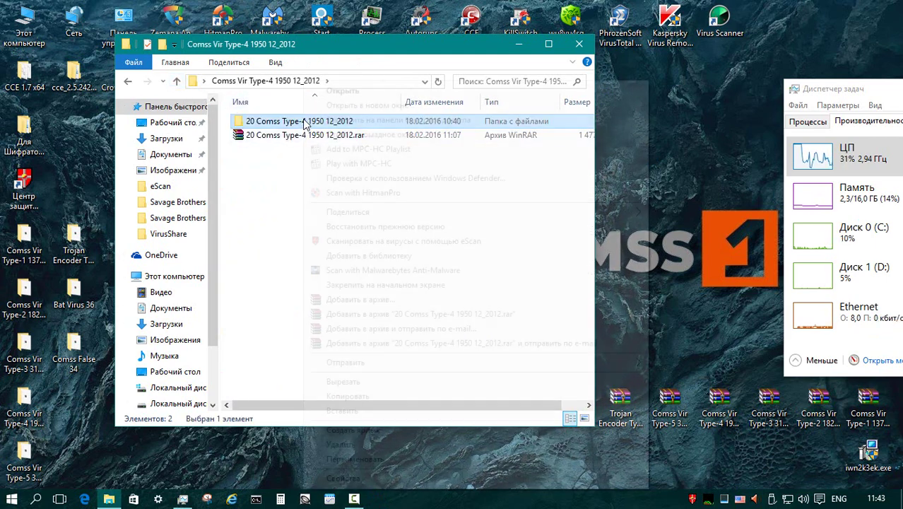
pyautogui.click(365, 246)
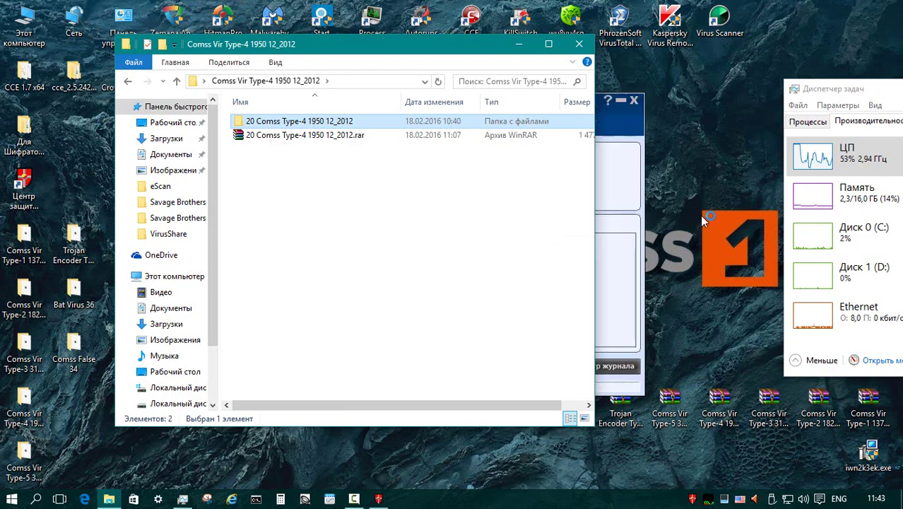
pyautogui.doubleClick(369, 124)
pyautogui.hotkey('ctrl', 'a')
pyautogui.rightClick(348, 204)
pyautogui.click(537, 256)
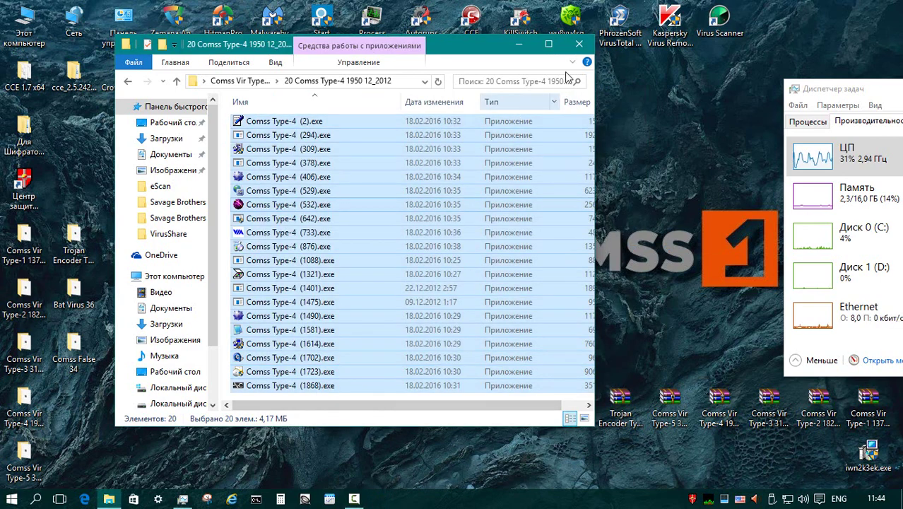
pyautogui.click(579, 43)
# Step: Look through the 55 Comss Vir Type-5 314 sample folder and scan it for viruses with eScan
pyautogui.doubleClick(339, 124)
pyautogui.scroll(-10, 339, 124)
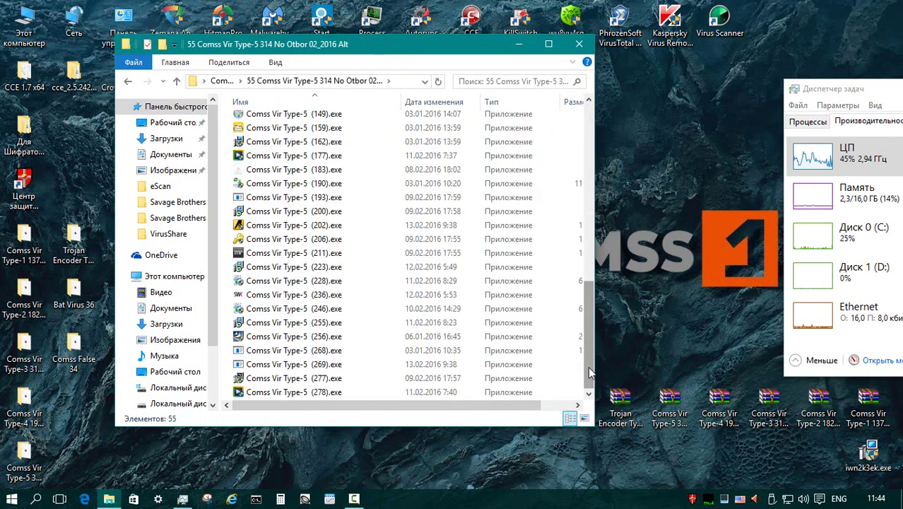
pyautogui.scroll(10, 339, 124)
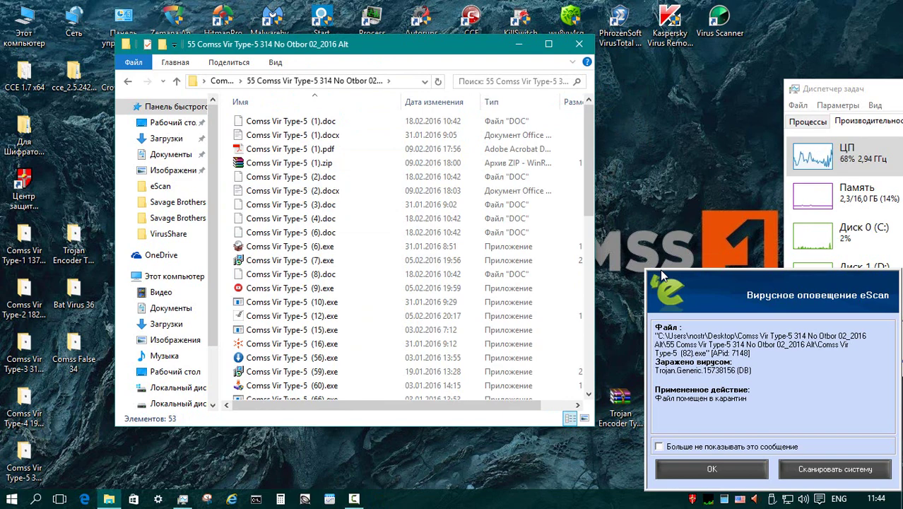
pyautogui.click(590, 359)
pyautogui.scroll(7, 558, 181)
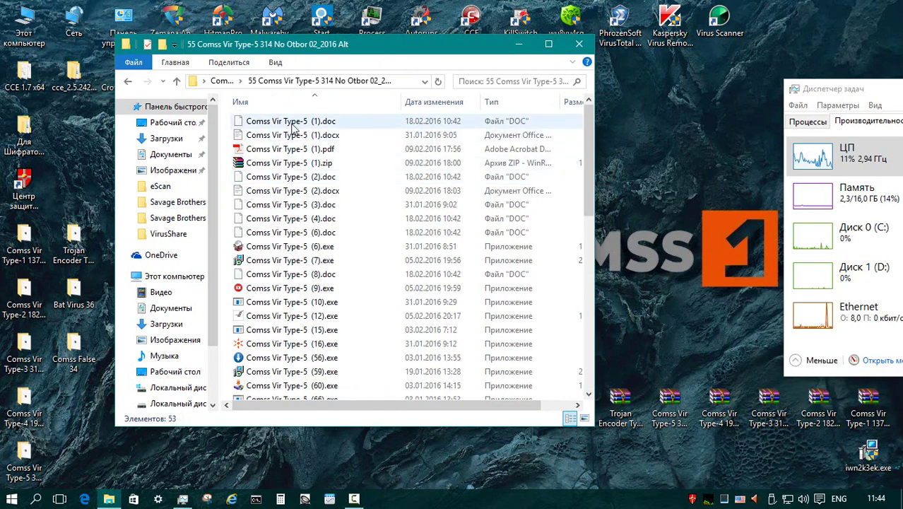
pyautogui.click(177, 80)
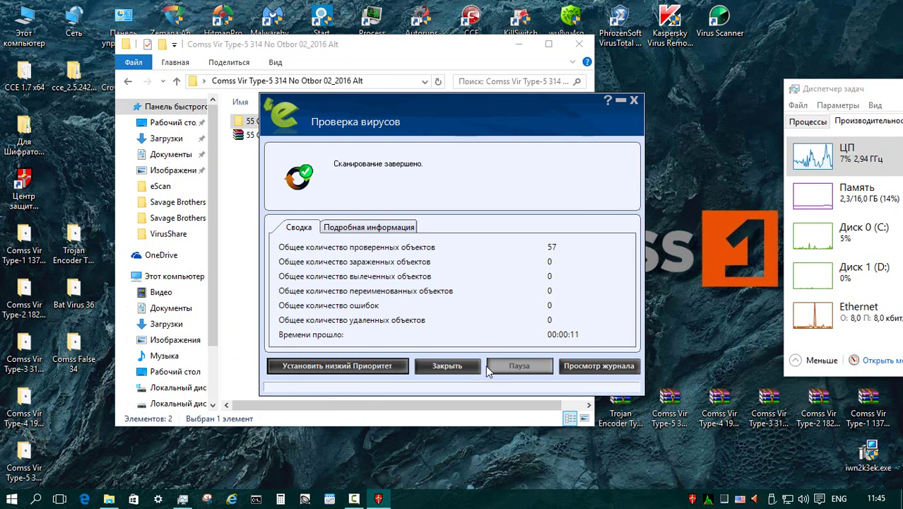
pyautogui.click(479, 366)
# Step: Rescan all remaining files inside the Comss Vir Type-5 folder with eScan and dismiss the scan report
pyautogui.doubleClick(345, 123)
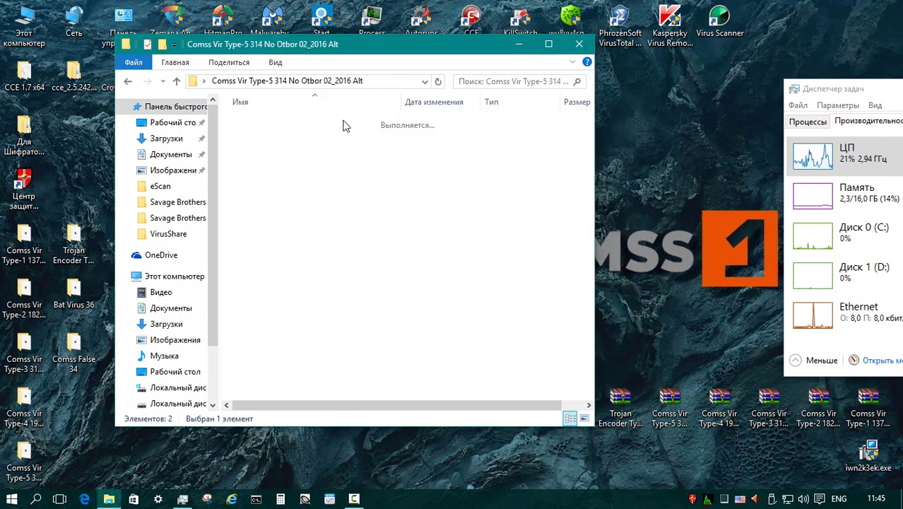
pyautogui.hotkey('ctrl', 'a')
pyautogui.rightClick(345, 123)
pyautogui.click(576, 247)
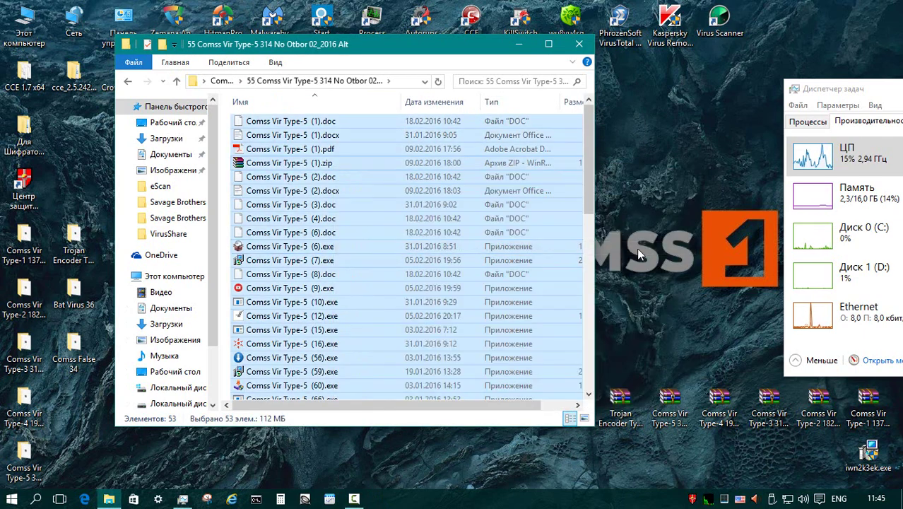
pyautogui.click(447, 368)
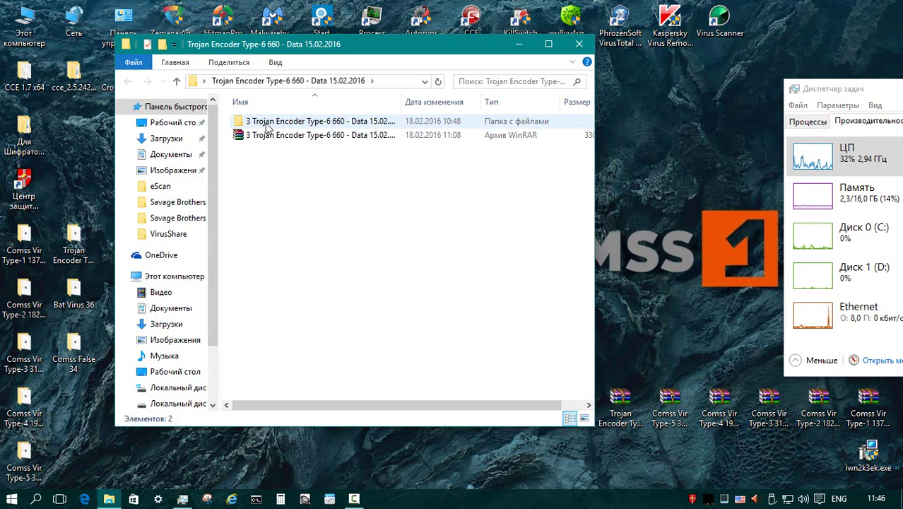
# Step: Scan the 3 Trojan Encoder Type-6 660 folder with eScan and reopen the folder to access its files
pyautogui.doubleClick(267, 125)
pyautogui.click(175, 82)
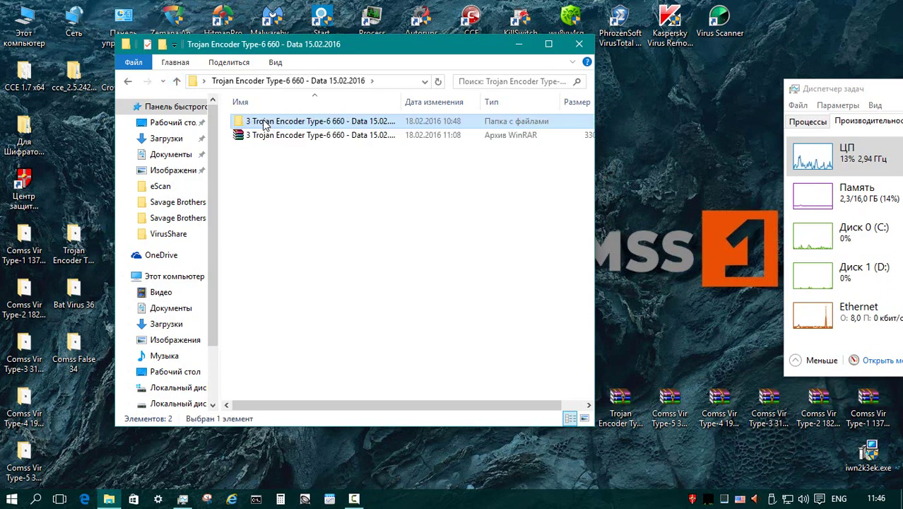
pyautogui.rightClick(263, 124)
pyautogui.click(551, 241)
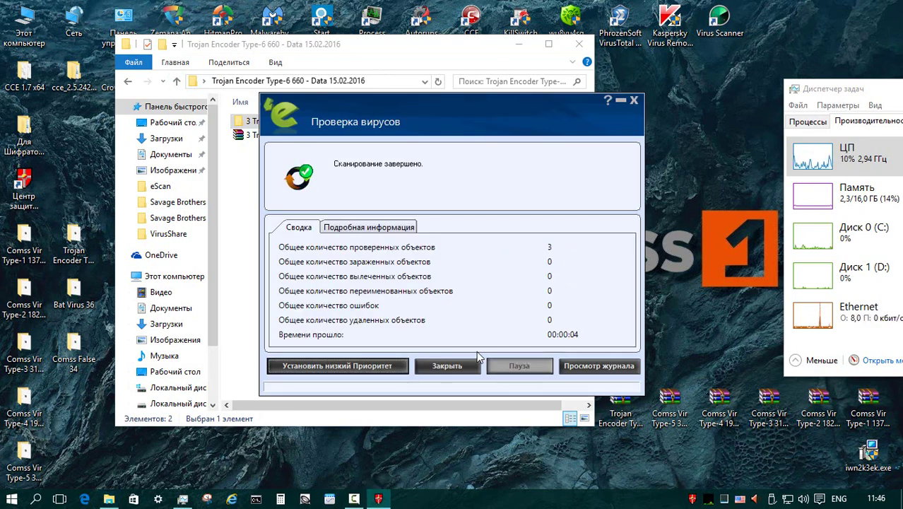
pyautogui.click(453, 369)
pyautogui.doubleClick(296, 121)
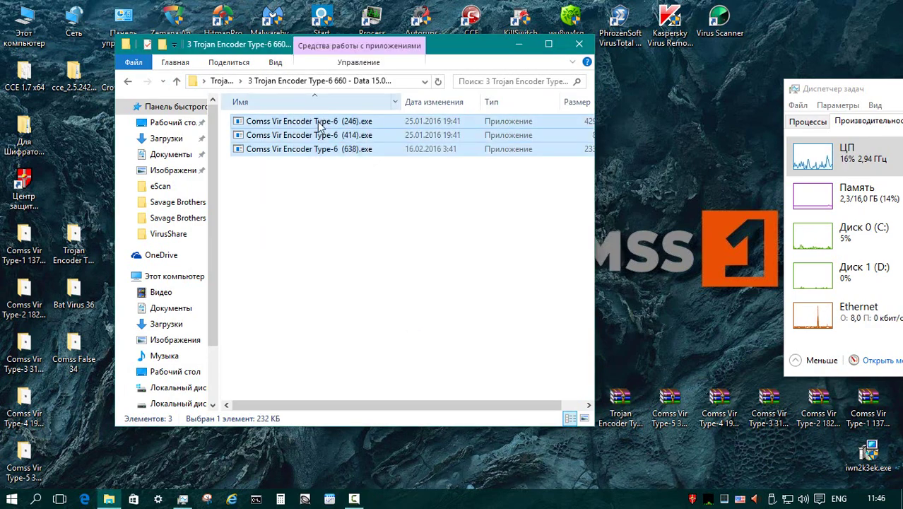
# Step: Scan all three Comss Vir Encoder Type-6 files with eScan, dismiss the report and close the folder window
pyautogui.hotkey('ctrl', 'a')
pyautogui.rightClick(320, 133)
pyautogui.click(392, 185)
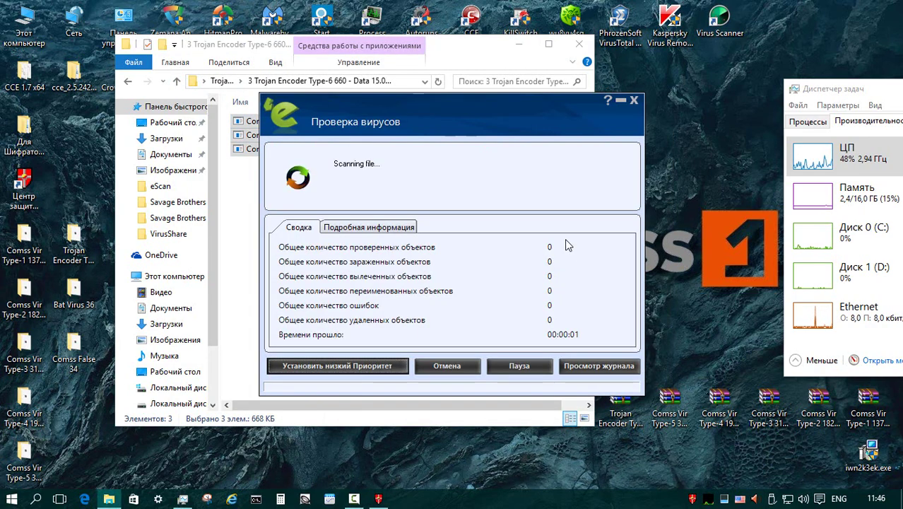
pyautogui.click(451, 368)
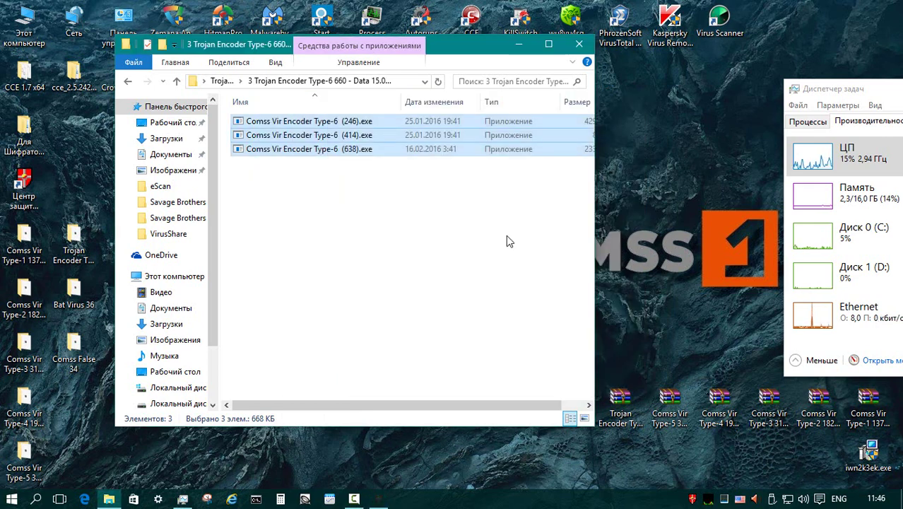
pyautogui.click(579, 44)
# Step: Look inside the 20 Bat Virus 36 folder, scan the whole folder with eScan and dismiss the report
pyautogui.doubleClick(84, 291)
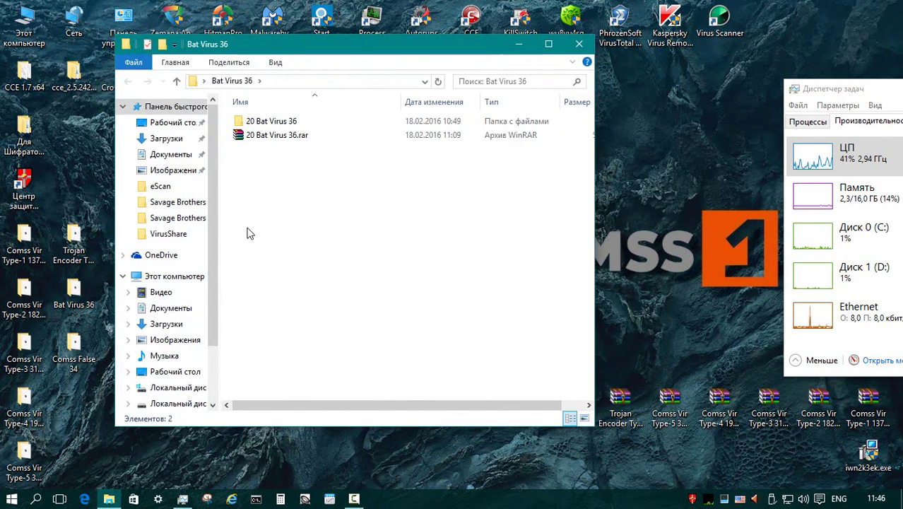
pyautogui.doubleClick(293, 120)
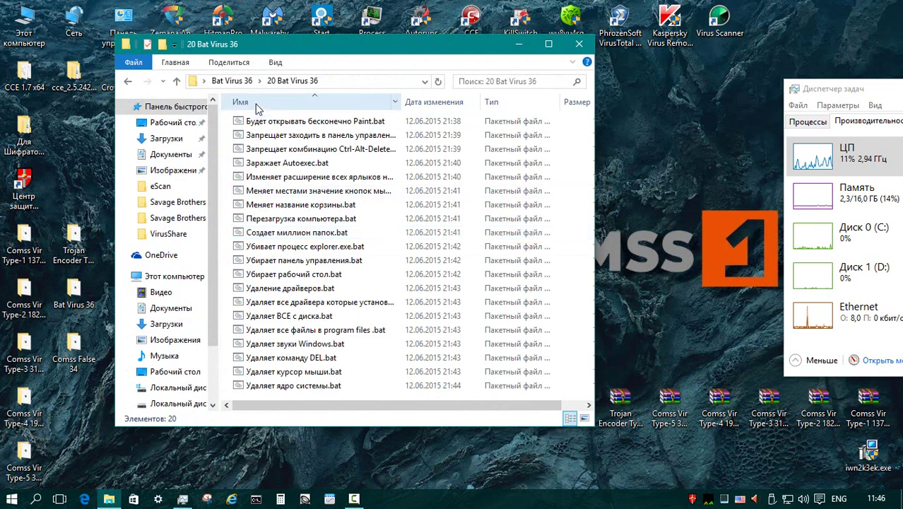
pyautogui.click(176, 80)
pyautogui.rightClick(278, 120)
pyautogui.click(395, 241)
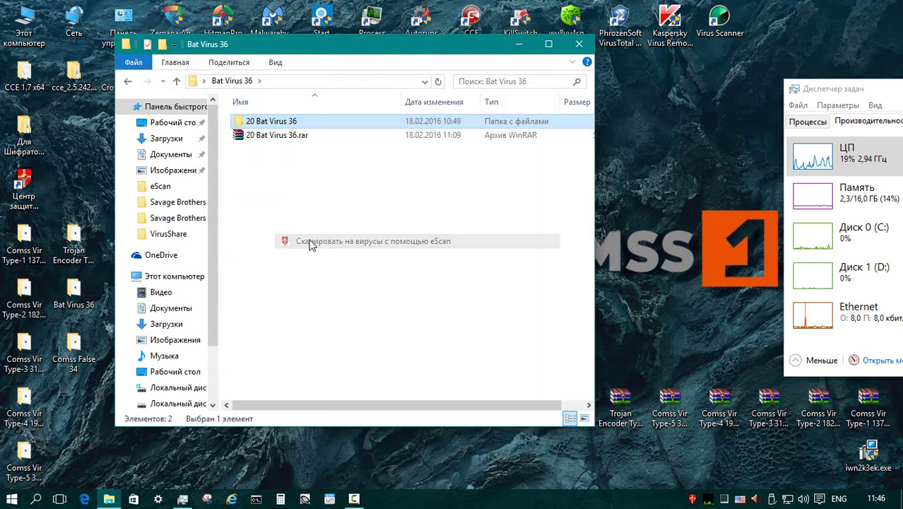
pyautogui.click(472, 366)
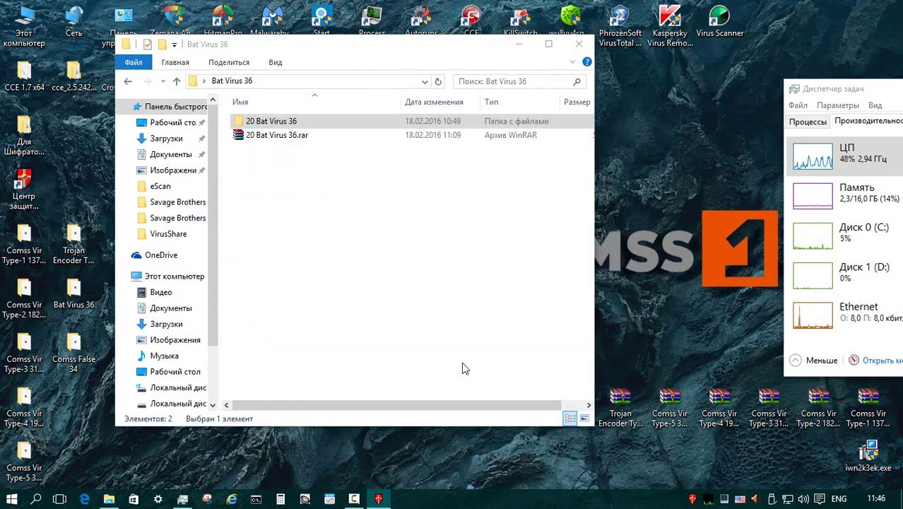
# Step: Scan all batch files inside the 20 Bat Virus 36 folder with eScan and dismiss the report
pyautogui.doubleClick(291, 120)
pyautogui.hotkey('ctrl', 'a')
pyautogui.rightClick(332, 200)
pyautogui.click(406, 256)
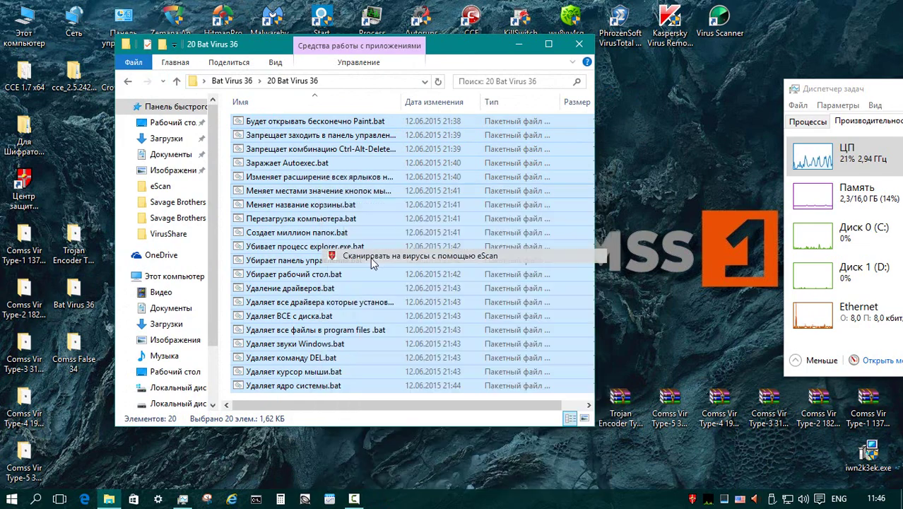
pyautogui.click(466, 368)
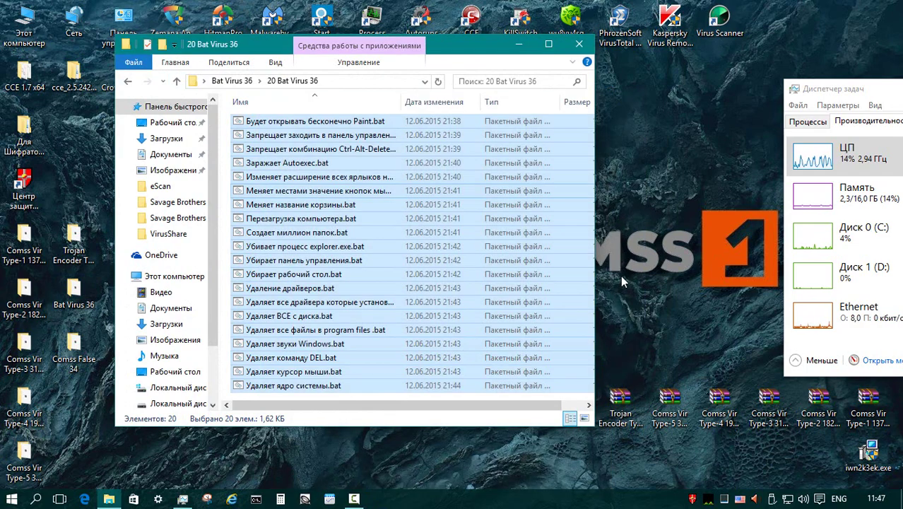
# Step: Look through the files in 33 Comss False 34, scan the whole folder with eScan and dismiss the report
pyautogui.doubleClick(74, 353)
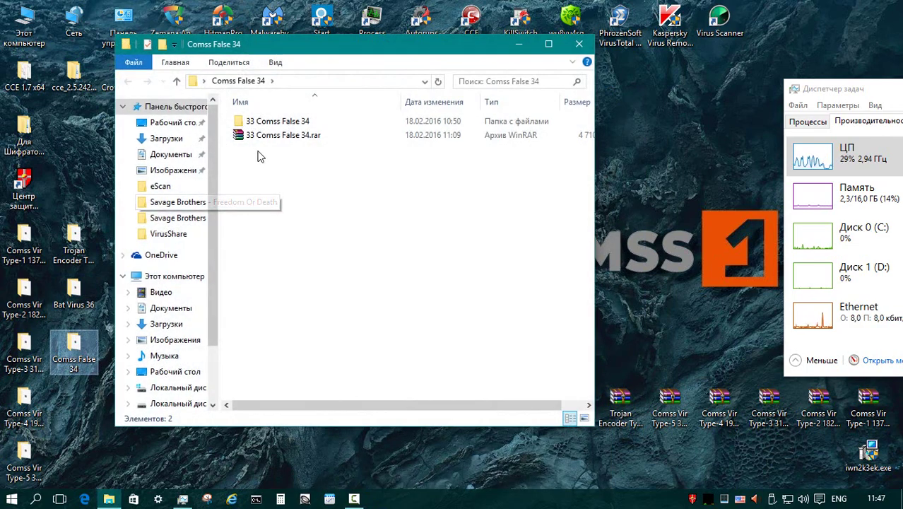
pyautogui.doubleClick(277, 121)
pyautogui.scroll(-3, 452, 212)
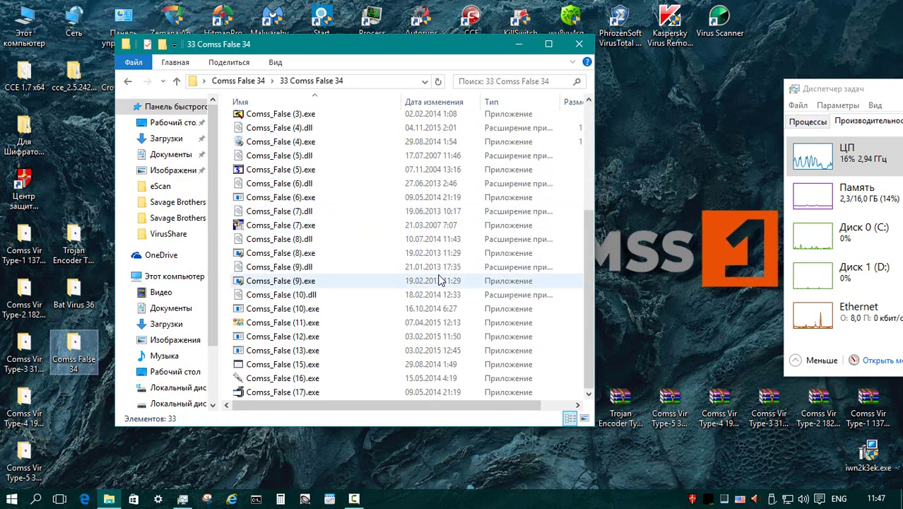
pyautogui.scroll(4, 448, 293)
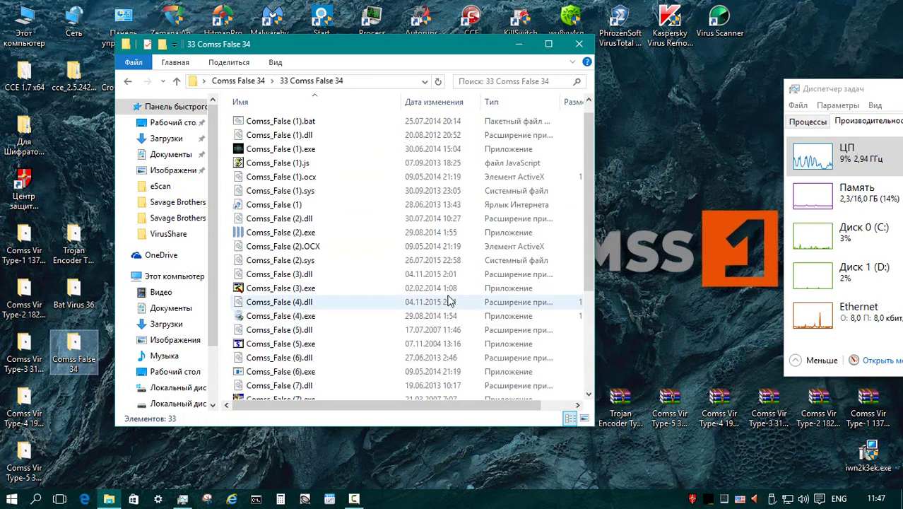
pyautogui.click(177, 81)
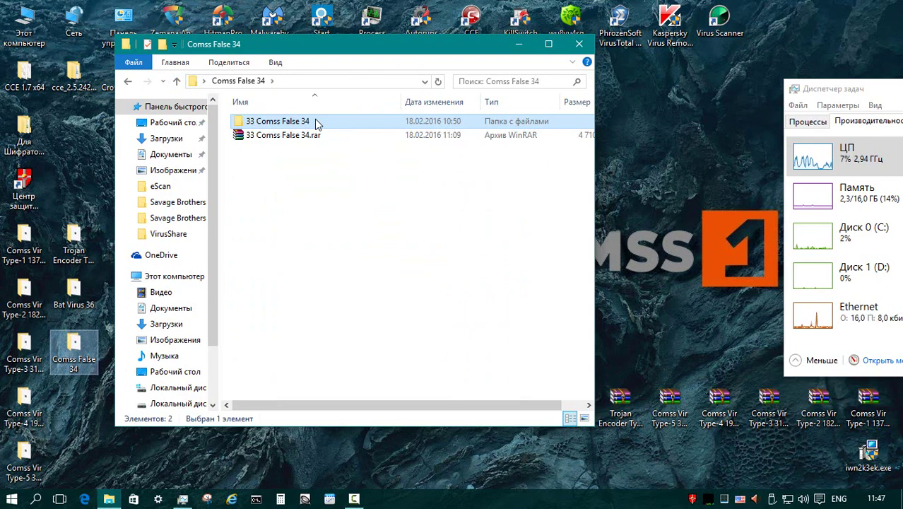
pyautogui.rightClick(316, 124)
pyautogui.click(371, 178)
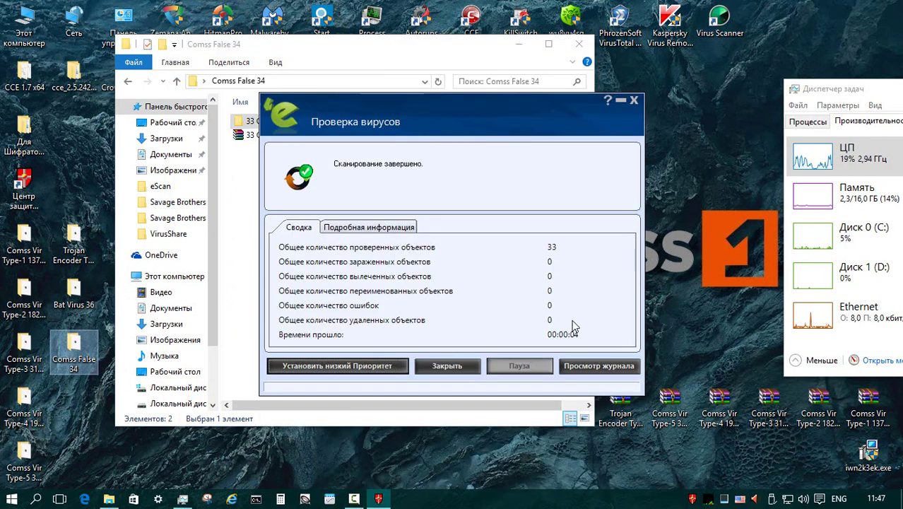
pyautogui.click(463, 367)
# Step: Scan all files inside the 33 Comss False 34 folder with eScan, dismiss the report and close the folder window
pyautogui.doubleClick(346, 124)
pyautogui.hotkey('ctrl', 'a')
pyautogui.rightClick(365, 202)
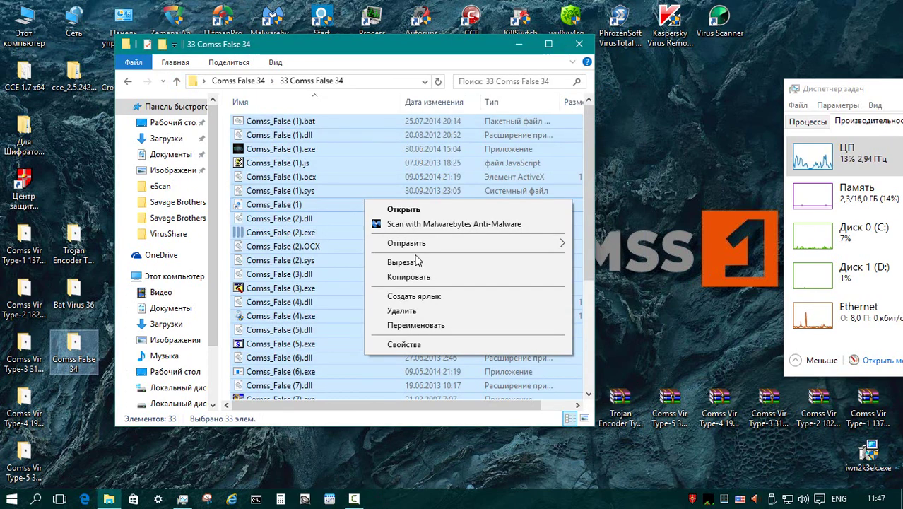
pyautogui.rightClick(340, 186)
pyautogui.click(424, 204)
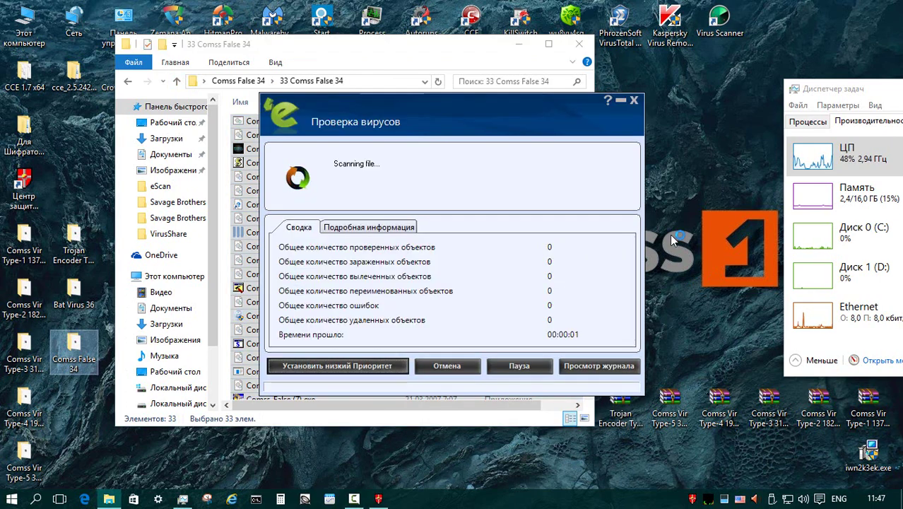
pyautogui.click(464, 367)
pyautogui.hotkey('alt', 'F4')
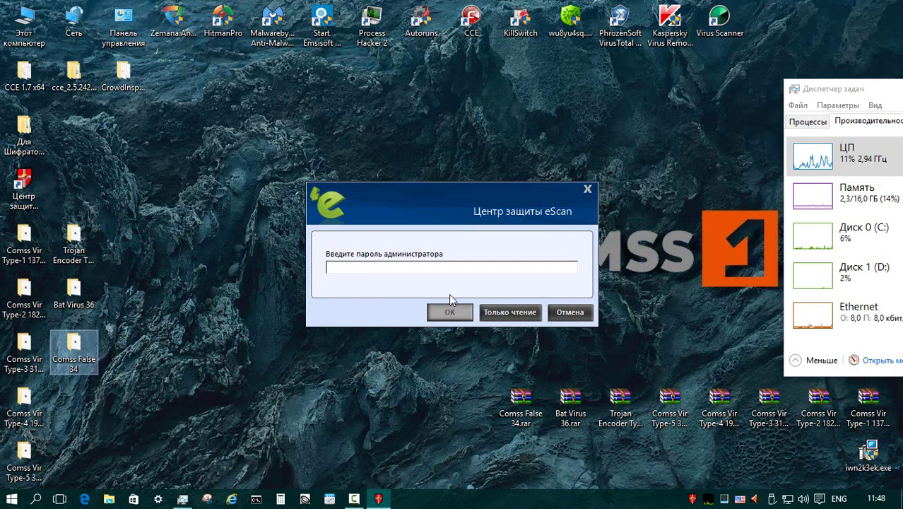
# Step: Enter the administrator password for the eScan Protection Center, check the custom scan parameters and scan the eight listed desktop sample folders
pyautogui.write('1')
pyautogui.click(451, 313)
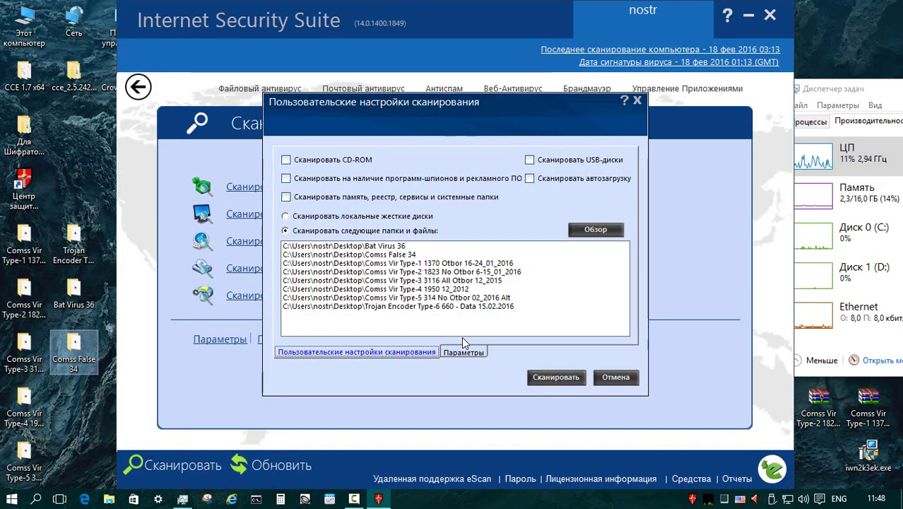
pyautogui.click(464, 351)
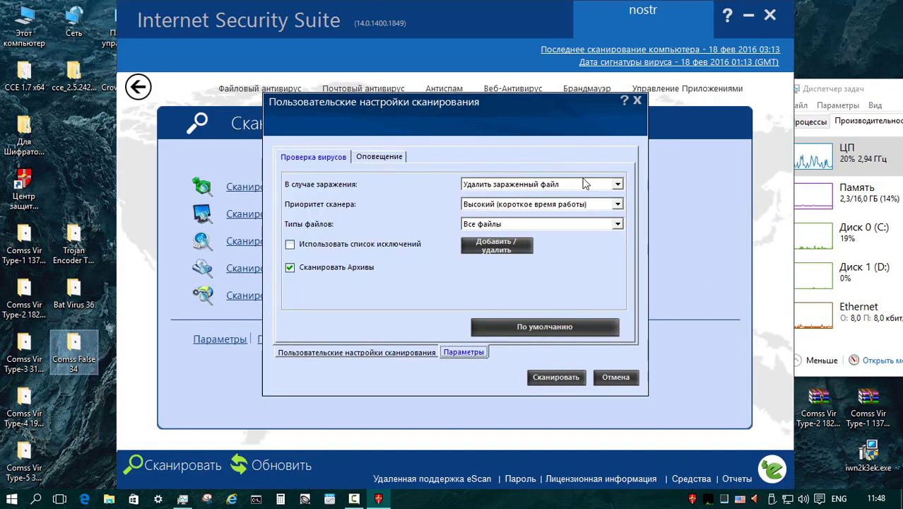
pyautogui.click(400, 352)
pyautogui.click(556, 376)
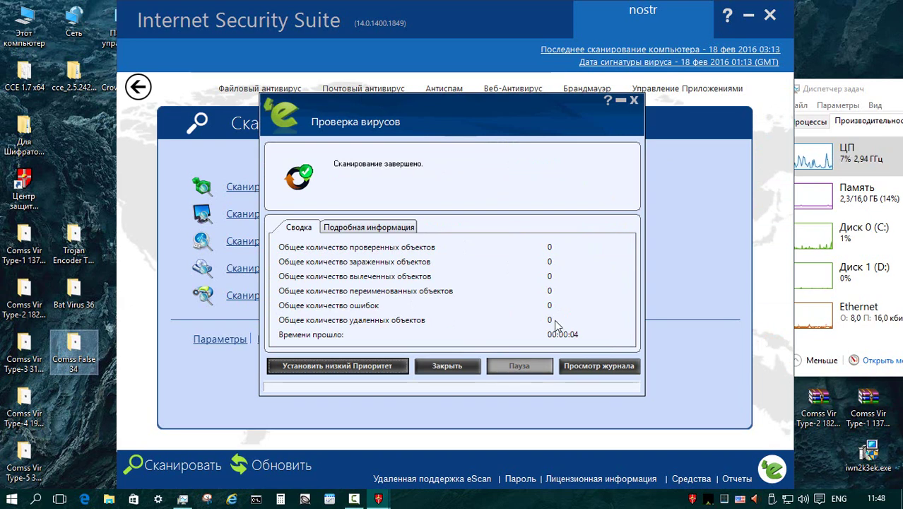
# Step: Review the detailed information and summary of the completed custom scan and close the report
pyautogui.click(369, 227)
pyautogui.click(299, 227)
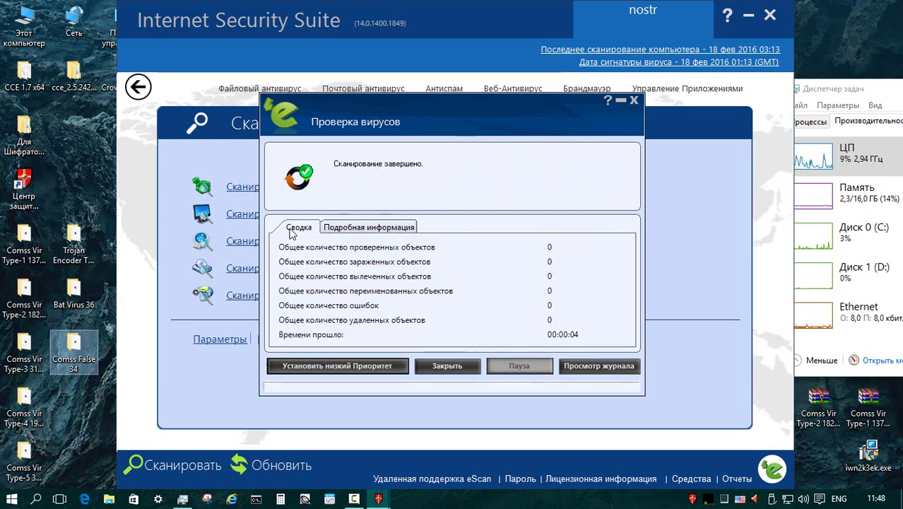
pyautogui.click(447, 366)
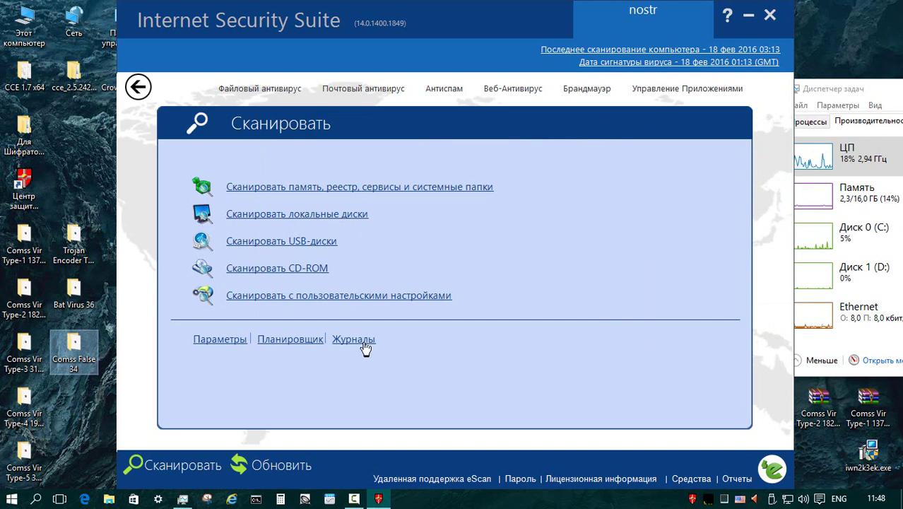
# Step: Run a custom scan of only the Comss Vir Type-1 1370 Otbor 16-24_01_2016 desktop folder and close the report
pyautogui.click(361, 295)
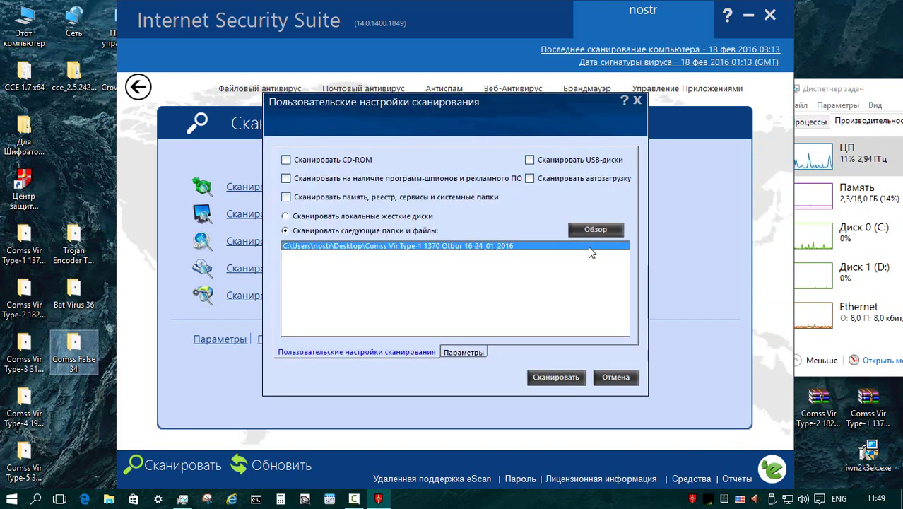
pyautogui.click(556, 377)
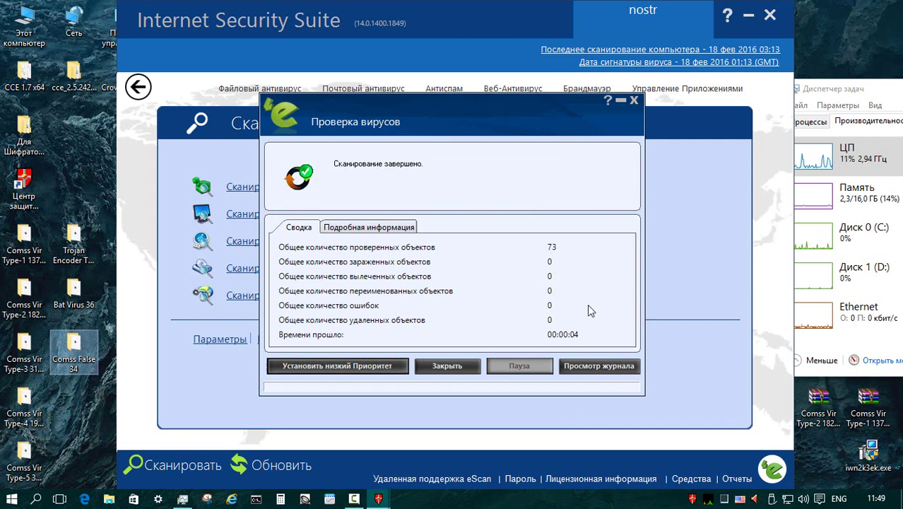
pyautogui.click(445, 366)
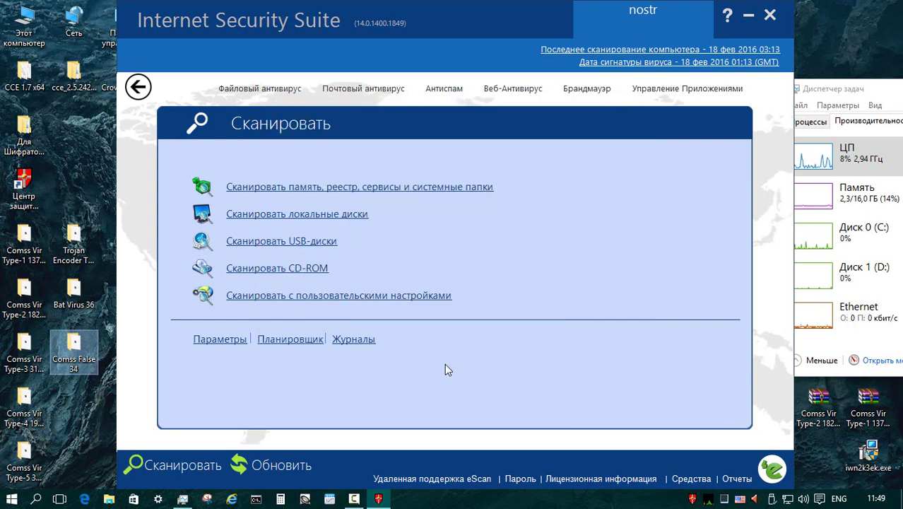
# Step: Run separate custom scans of the next two sample folders after Comss Vir Type-1, closing each report
pyautogui.click(383, 295)
pyautogui.click(540, 375)
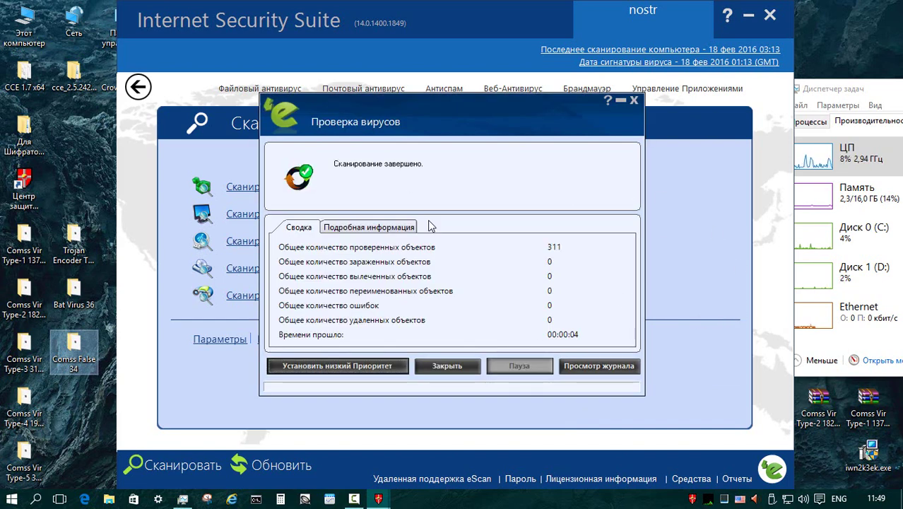
pyautogui.click(460, 364)
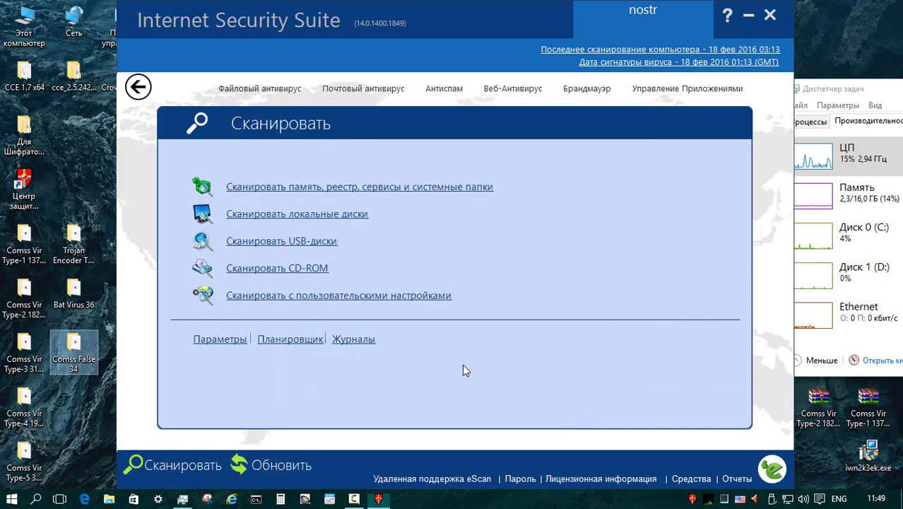
pyautogui.click(390, 297)
pyautogui.click(556, 377)
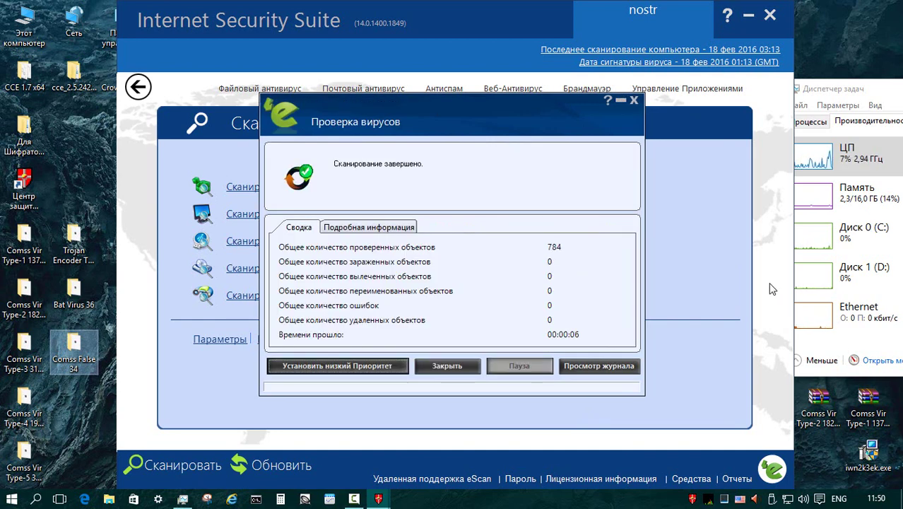
pyautogui.click(450, 365)
# Step: Run a custom scan of the Comss Vir Type-4 1950 12_2012 folder and another of the next sample folder, closing each report
pyautogui.click(329, 297)
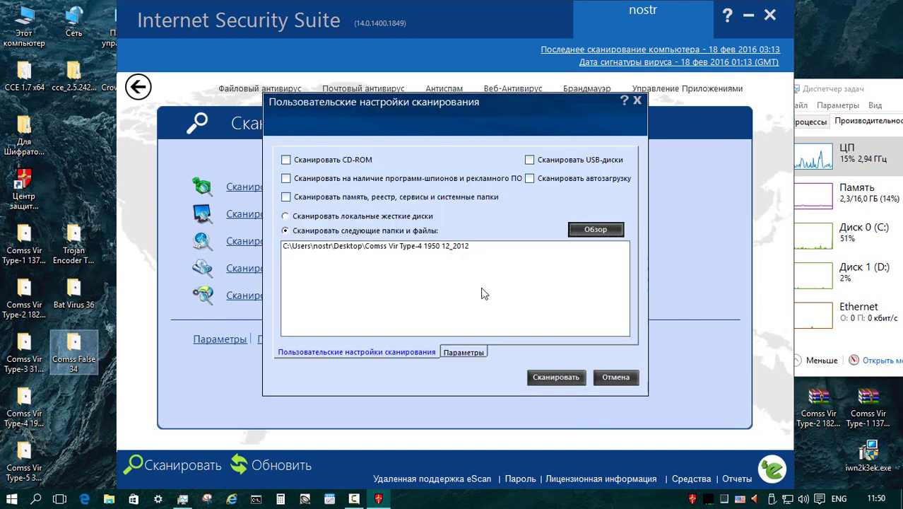
pyautogui.click(555, 377)
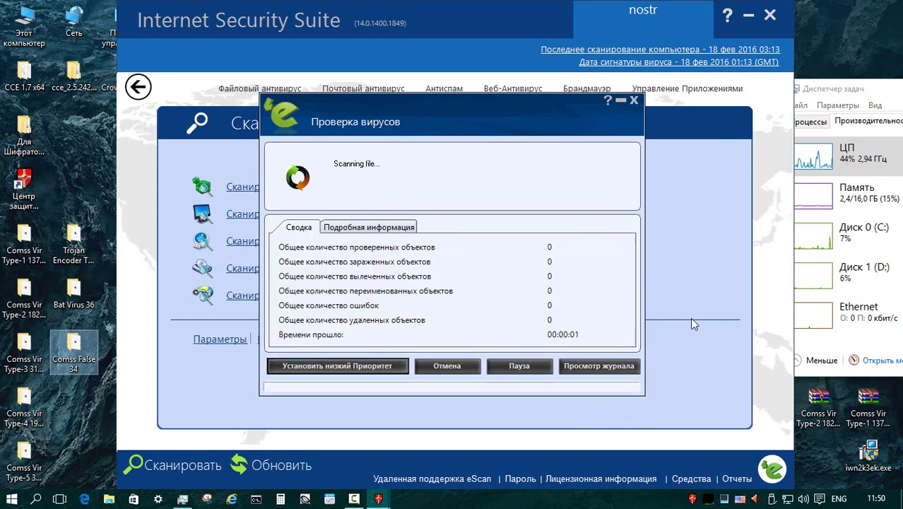
pyautogui.click(446, 365)
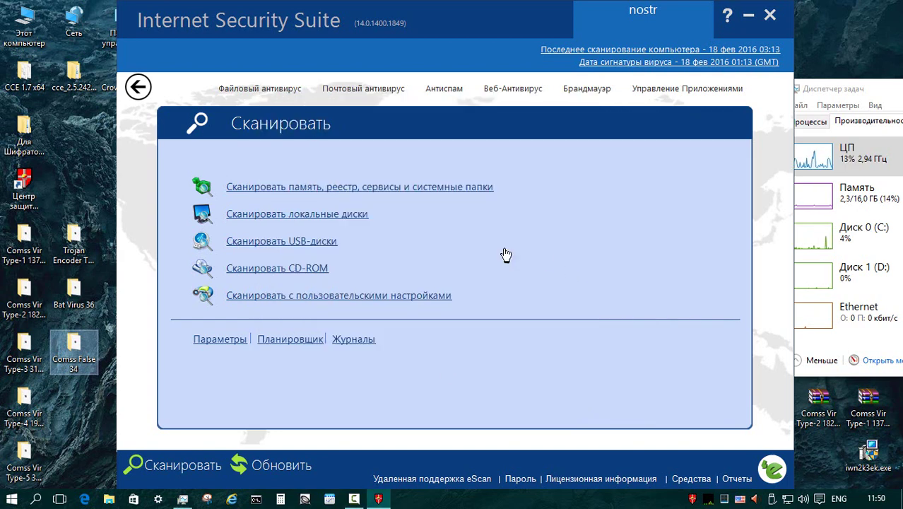
pyautogui.click(383, 298)
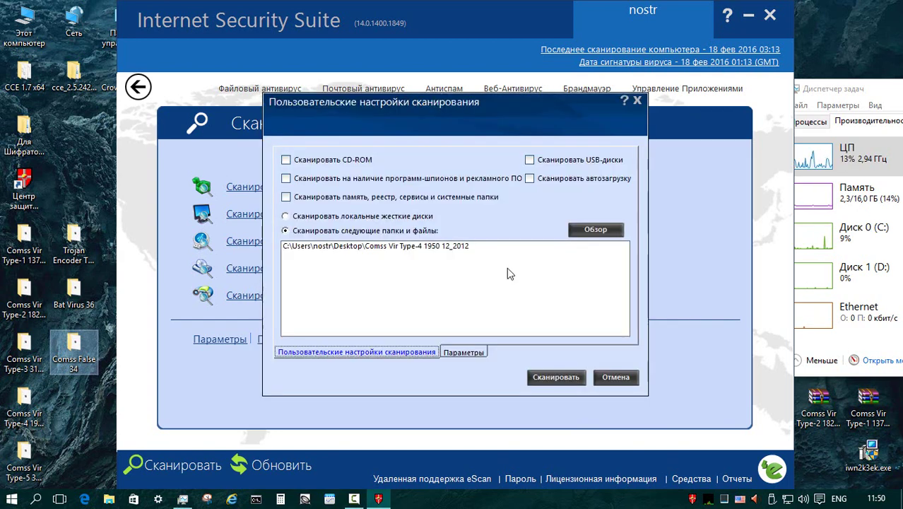
pyautogui.click(556, 377)
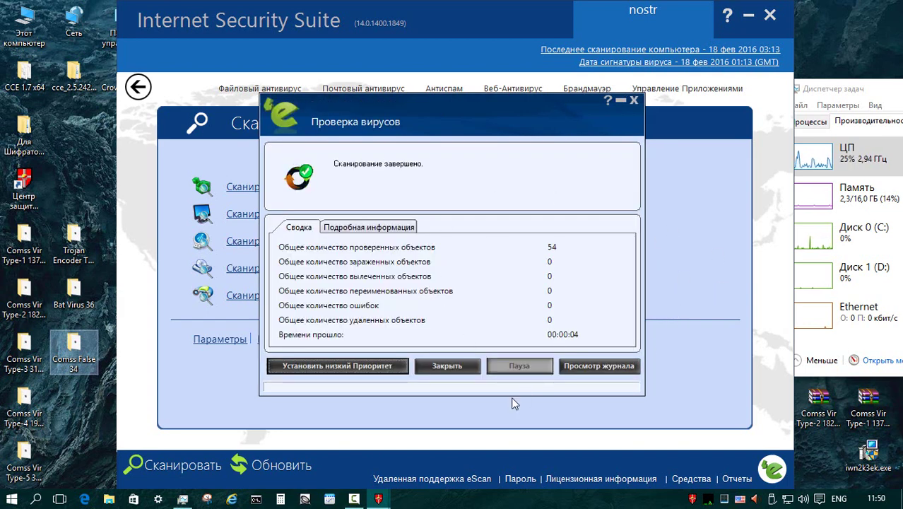
pyautogui.click(431, 365)
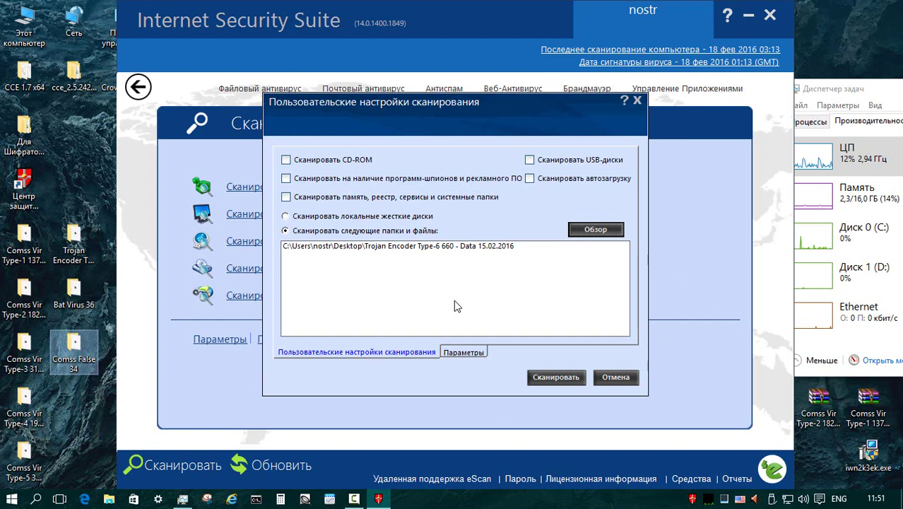
# Step: Run a custom scan of the Trojan Encoder Type-6 660 - Data 15.02.2016 desktop folder and close the report
pyautogui.click(543, 378)
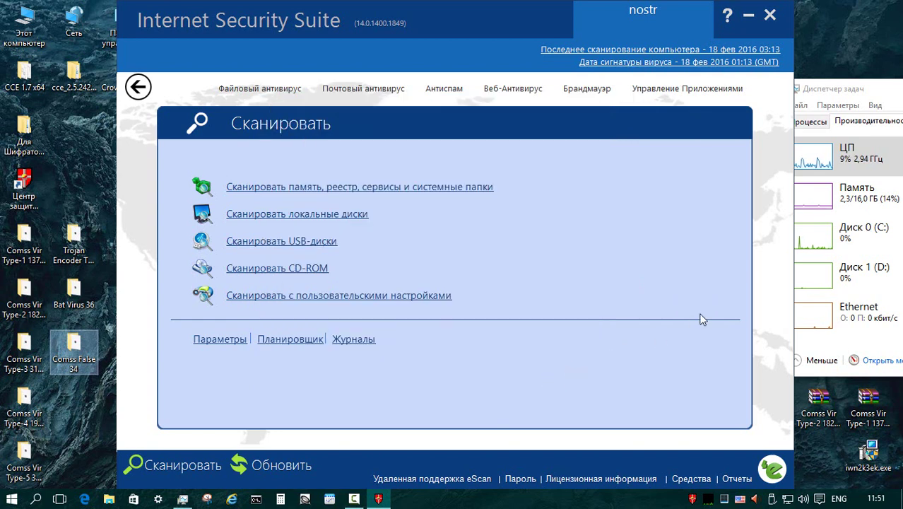
pyautogui.click(434, 366)
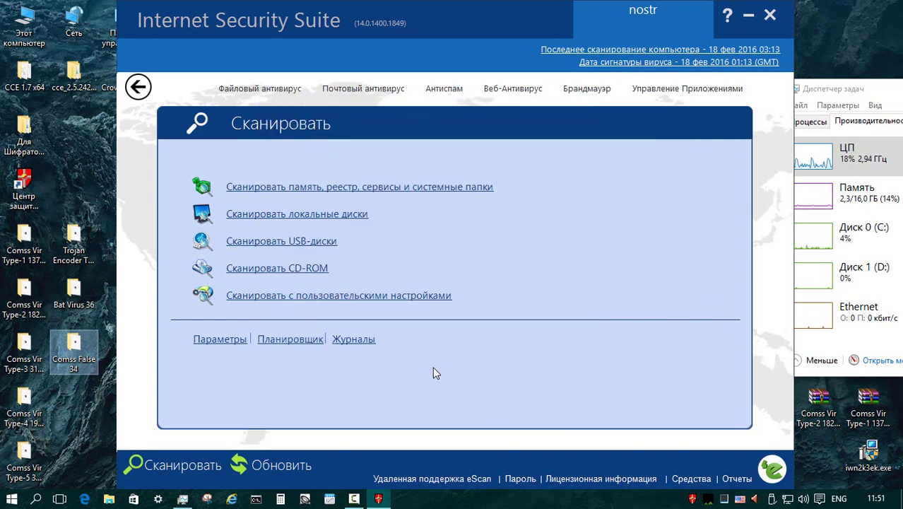
# Step: Run separate custom scans of the Bat Virus 36 and Comss False 34 desktop folders, closing each report
pyautogui.click(380, 295)
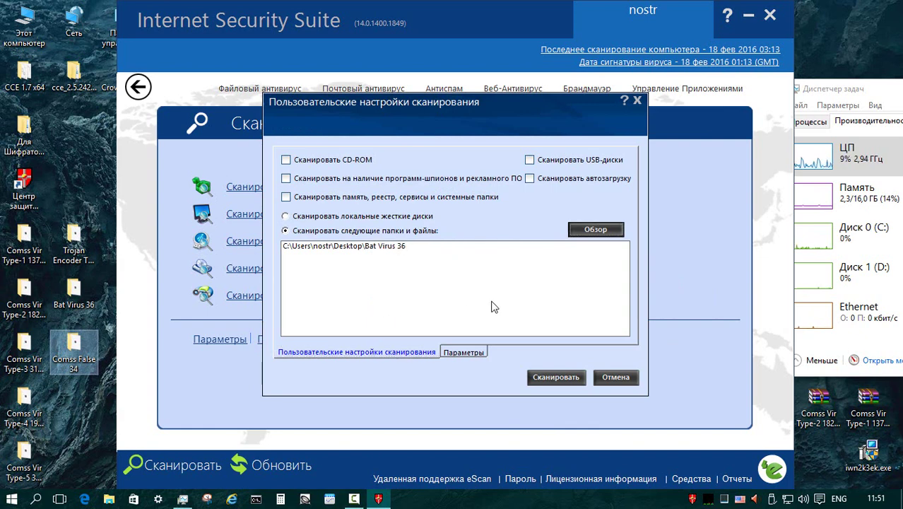
pyautogui.click(555, 376)
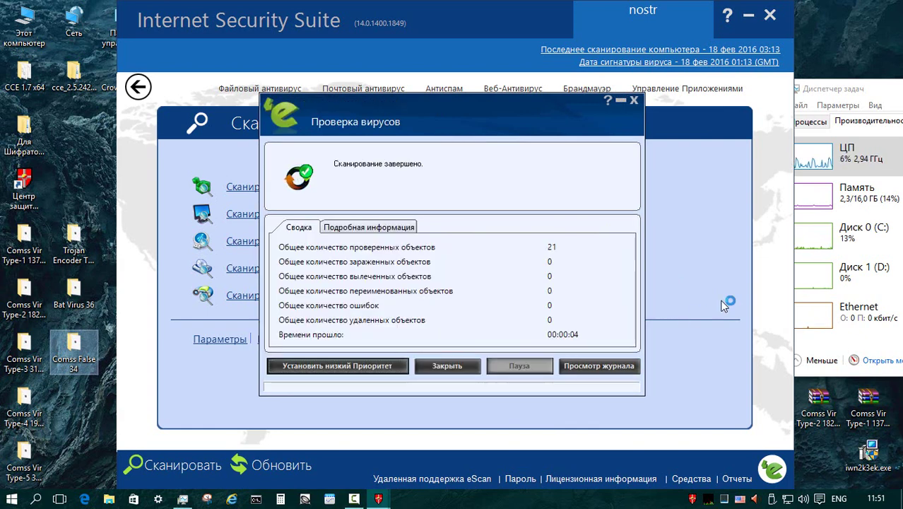
pyautogui.click(447, 367)
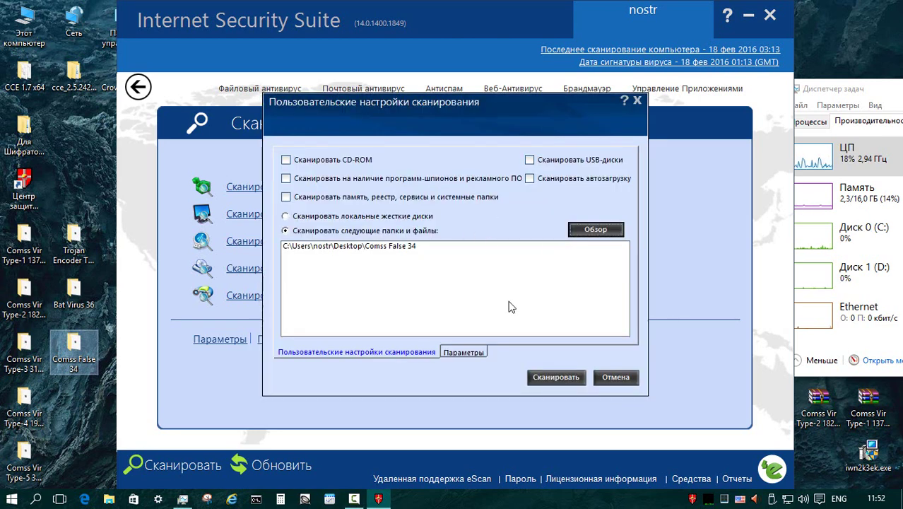
pyautogui.click(556, 376)
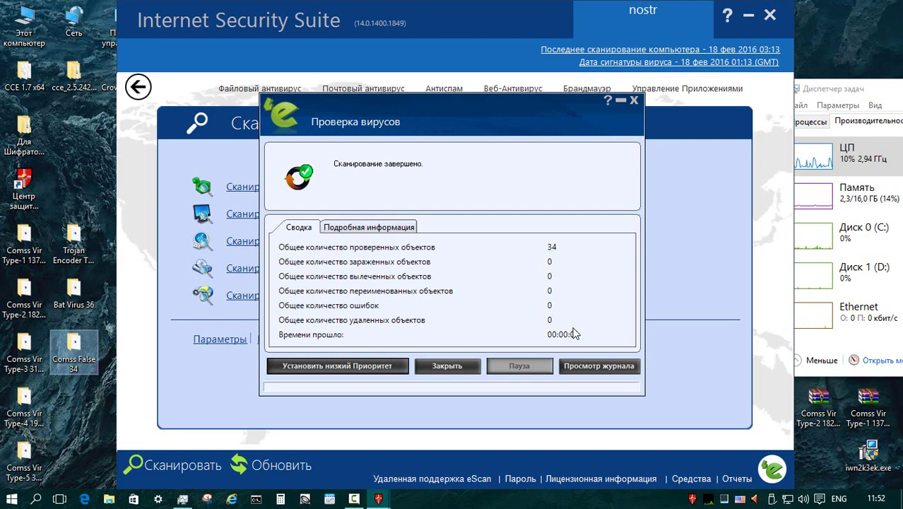
pyautogui.click(448, 365)
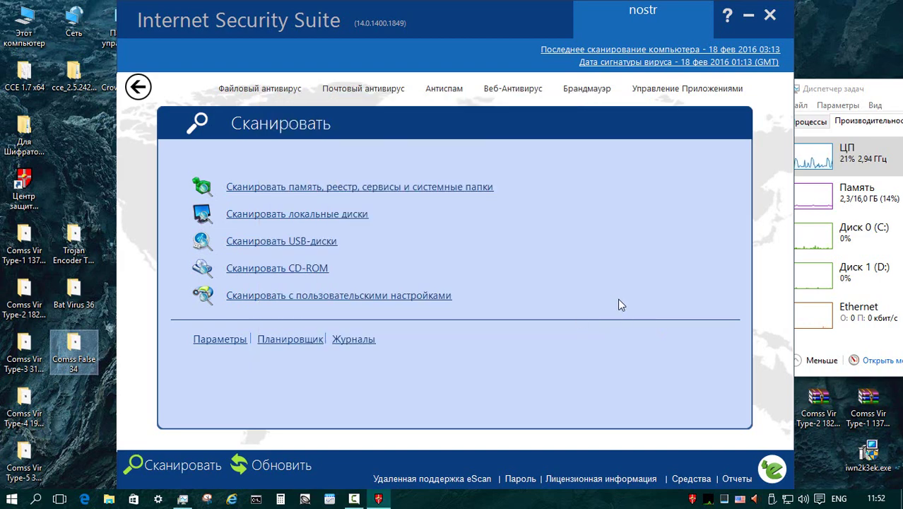
# Step: Return to the suite's main screen, close it, and delete the Comss False 34 folder from the desktop
pyautogui.click(138, 87)
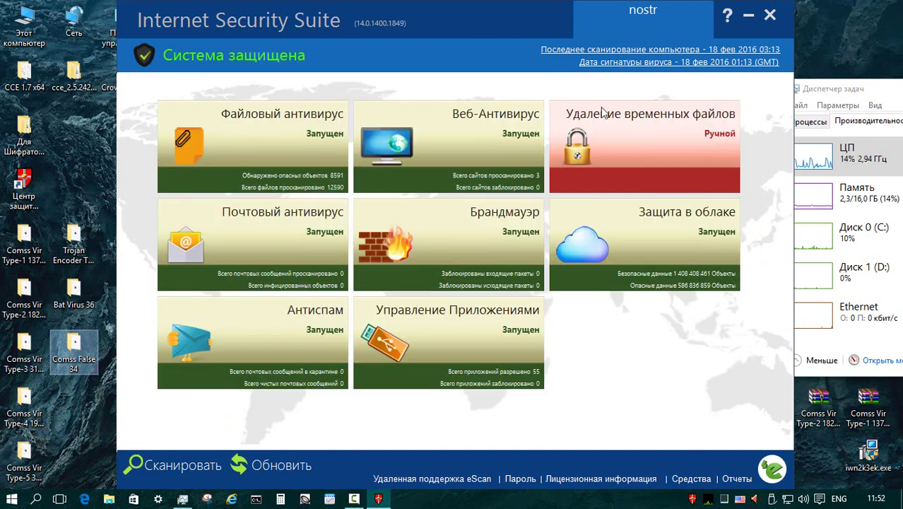
pyautogui.click(770, 15)
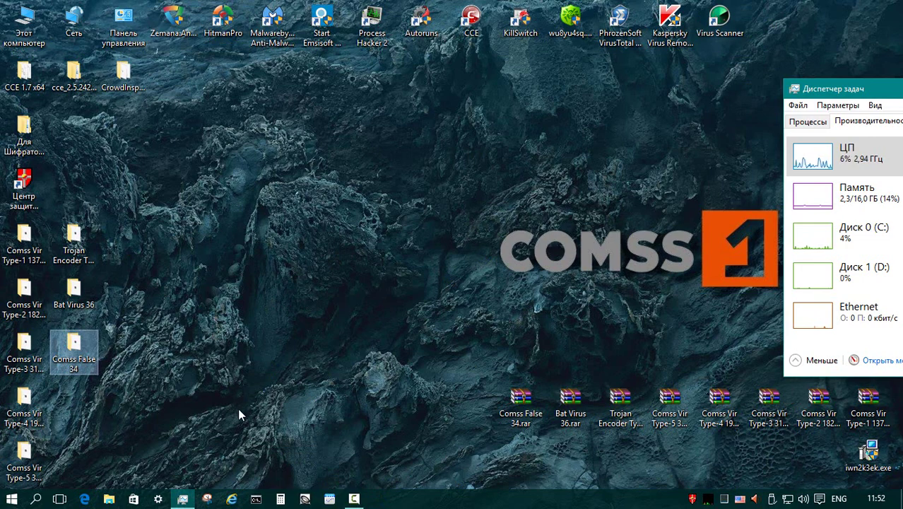
pyautogui.rightClick(74, 354)
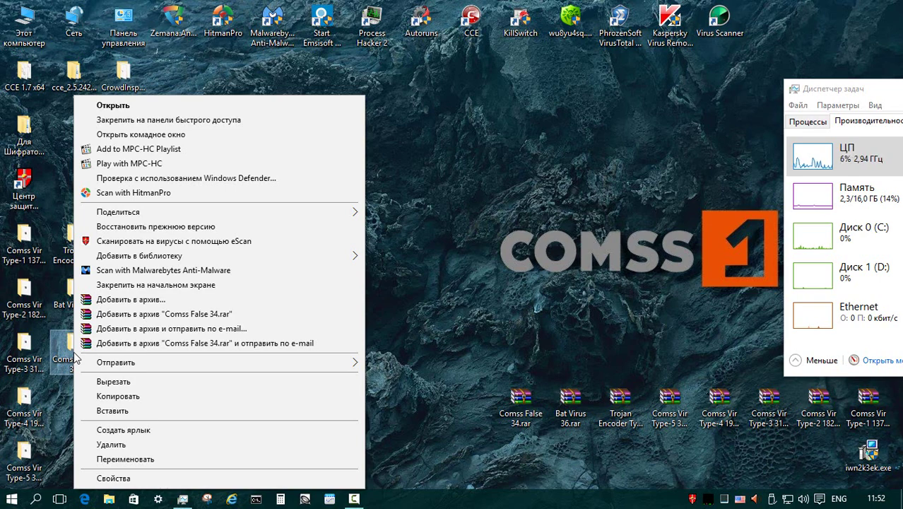
pyautogui.click(136, 444)
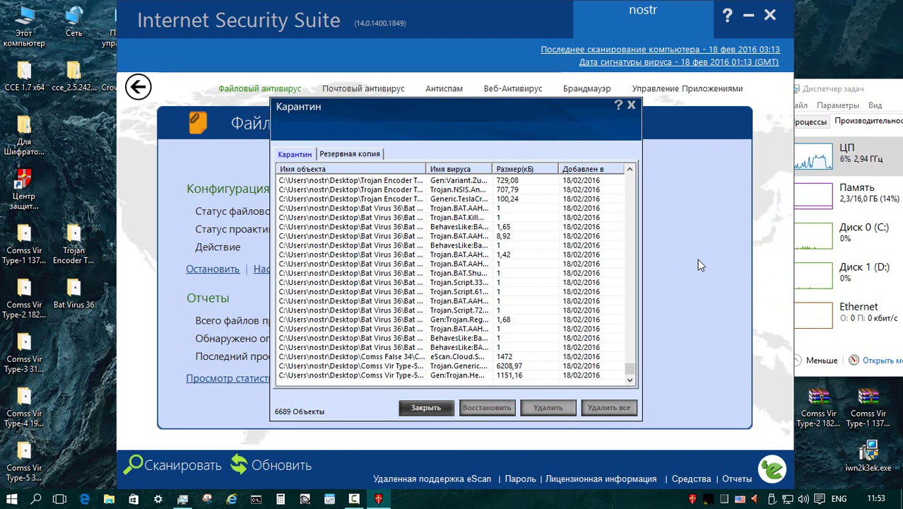
# Step: Delete all objects from the eScan quarantine and all entries from its backup copies
pyautogui.click(543, 338)
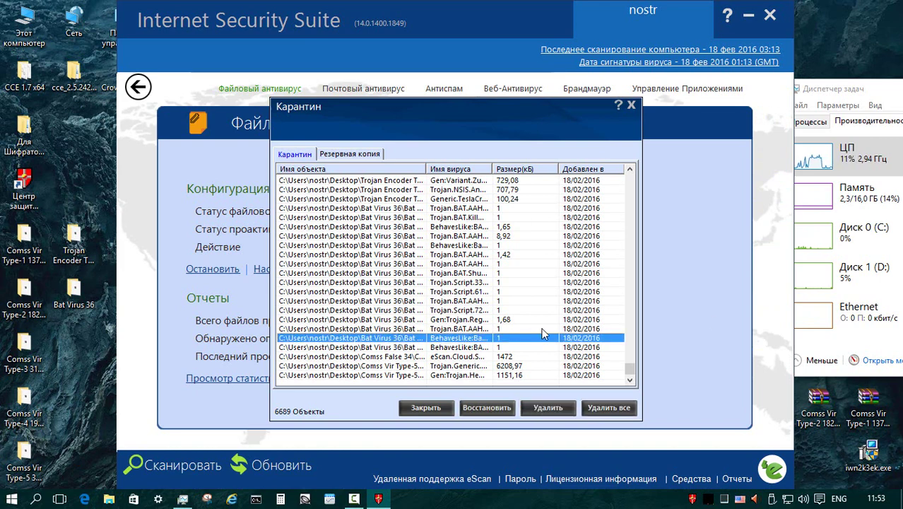
pyautogui.click(608, 408)
pyautogui.click(569, 344)
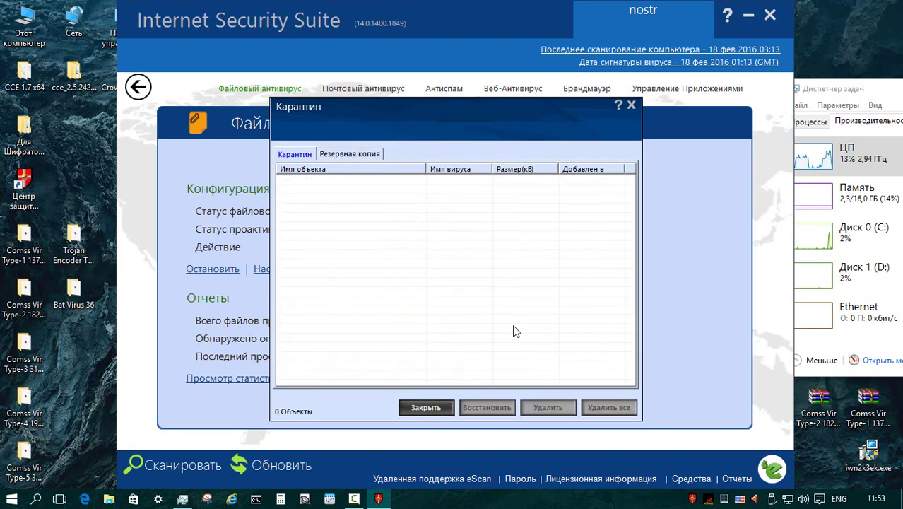
pyautogui.click(322, 154)
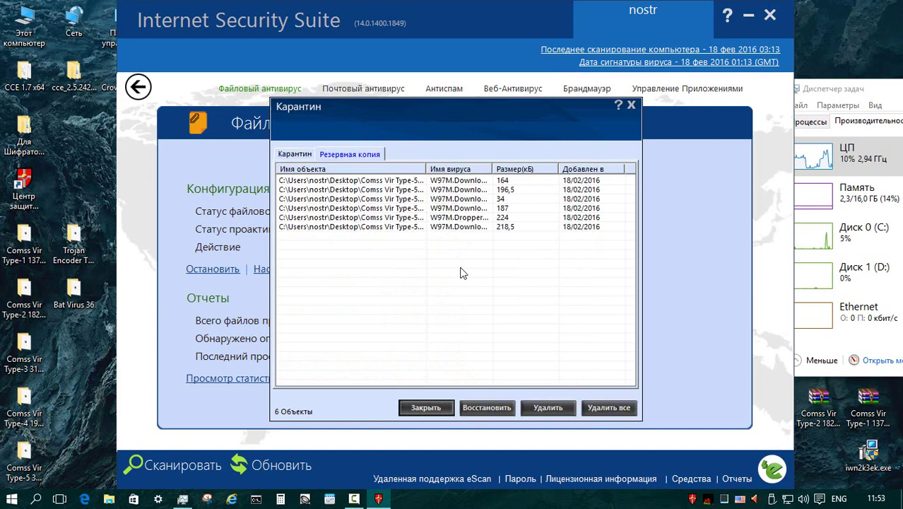
pyautogui.click(612, 408)
pyautogui.click(510, 344)
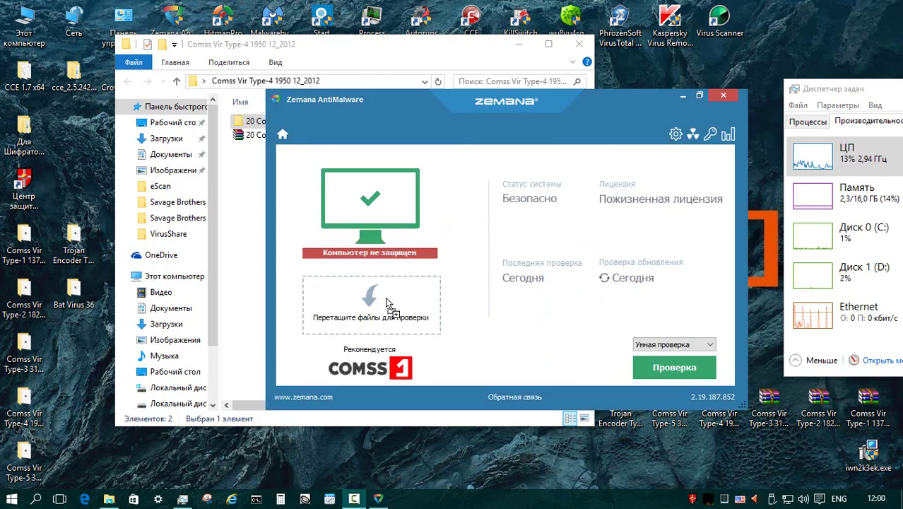
# Step: Switch to Zemana AntiMalware and scan the sample subfolder from Comss Vir Type-4 1950 12_2012
pyautogui.moveTo(389, 283); pyautogui.dragTo(392, 284)
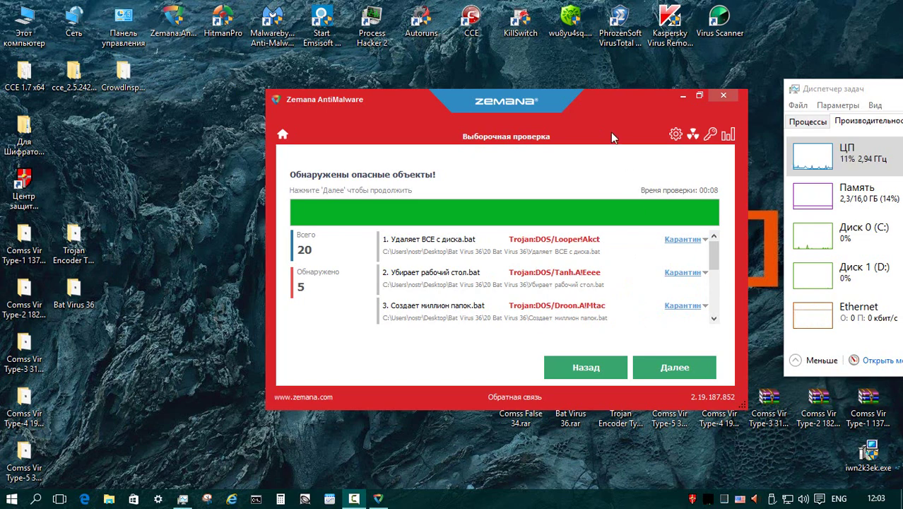
pyautogui.moveTo(610, 132); pyautogui.dragTo(559, 128)
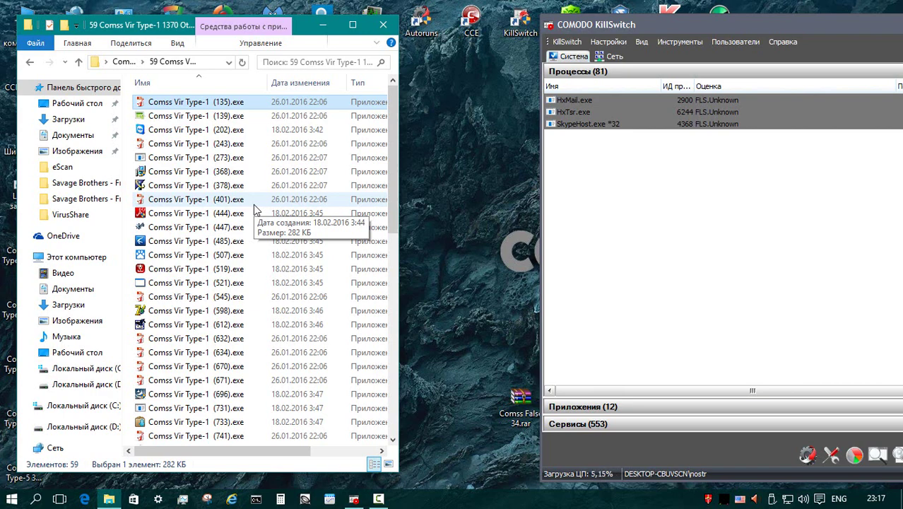
# Step: Run Comss Vir Type-1 (135).exe as administrator and widen the process name column in COMODO KillSwitch
pyautogui.rightClick(201, 103)
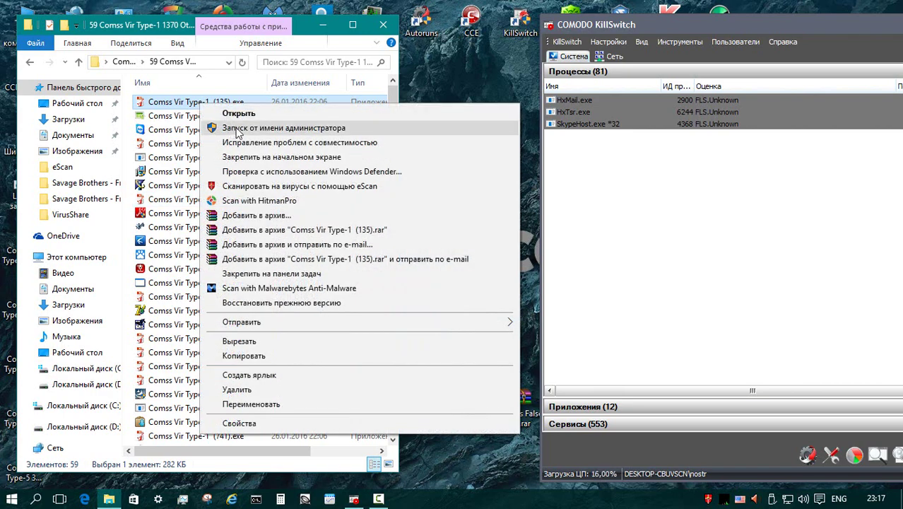
pyautogui.click(238, 130)
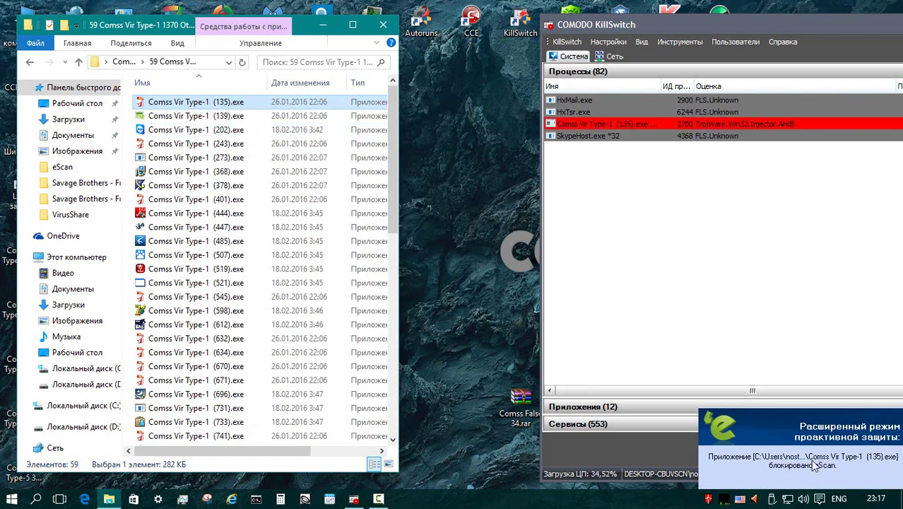
pyautogui.moveTo(662, 86); pyautogui.dragTo(693, 86)
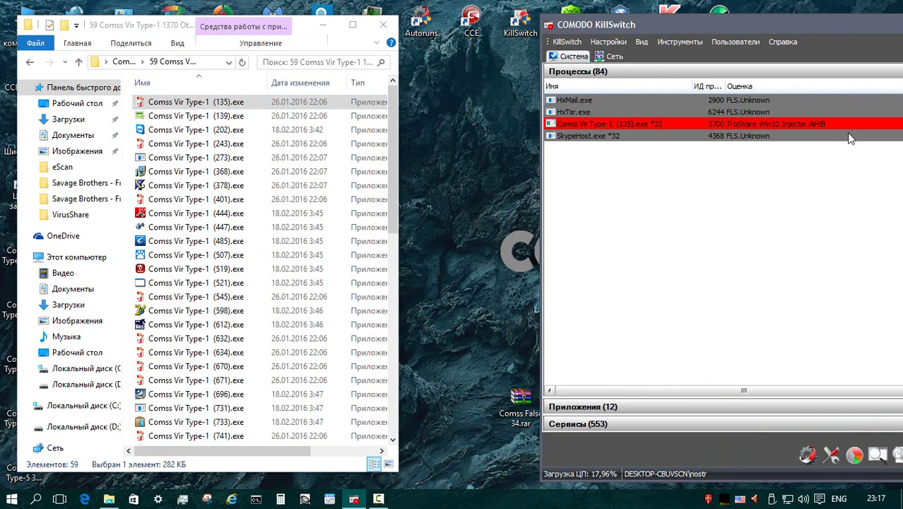
# Step: Run Comss Vir Type-1 (139).exe and Comss Vir Type-1 (202).exe as administrator, one after the other
pyautogui.rightClick(222, 116)
pyautogui.click(247, 141)
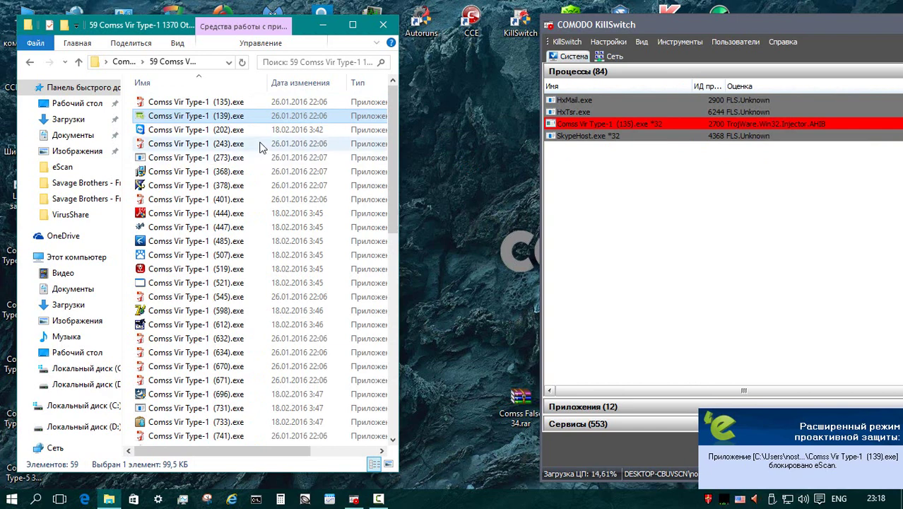
pyautogui.click(236, 131)
pyautogui.rightClick(236, 133)
pyautogui.click(375, 152)
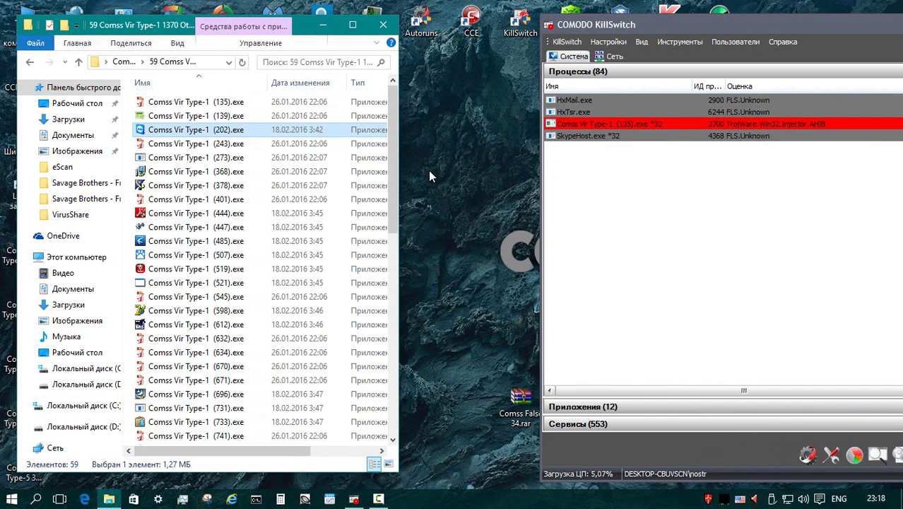
# Step: Run Comss Vir Type-1 (243).exe and Comss Vir Type-1 (273).exe as administrator, one after the other
pyautogui.rightClick(228, 143)
pyautogui.click(274, 168)
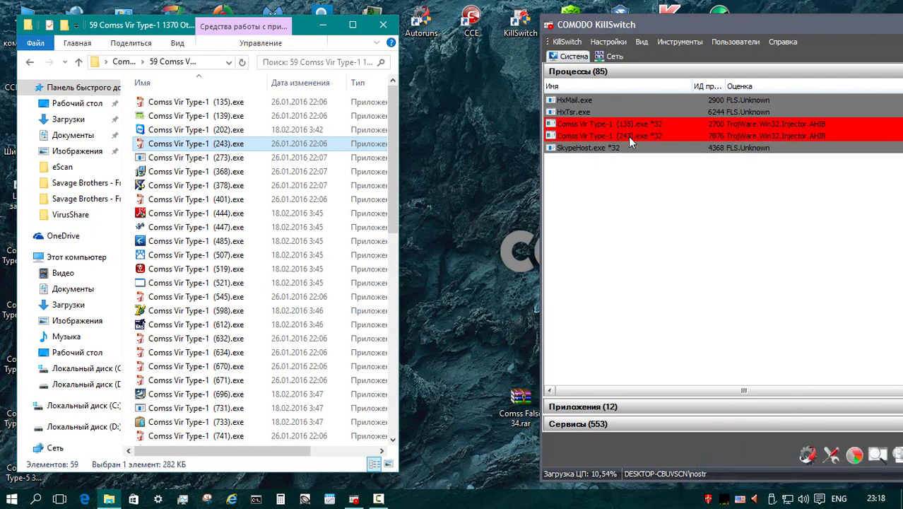
pyautogui.rightClick(232, 157)
pyautogui.click(272, 169)
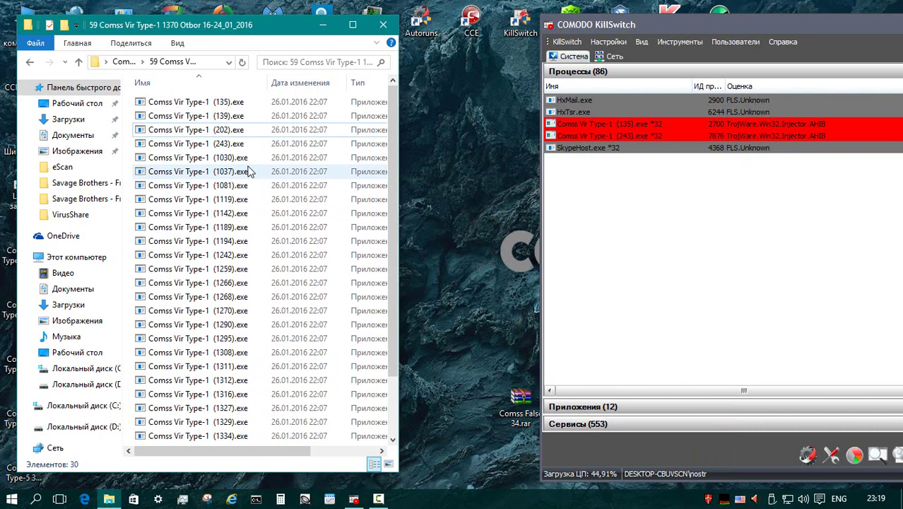
# Step: Examine the remaining files in the Type-1 and Type-2 sample folders, closing the Type-2 window and going up from the Type-1 folder
pyautogui.moveTo(391, 142); pyautogui.dragTo(413, 234)
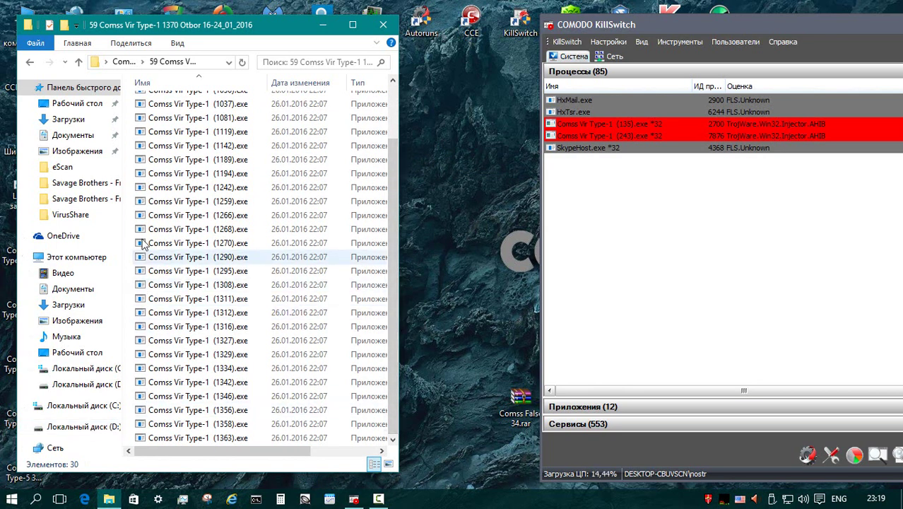
pyautogui.moveTo(392, 307); pyautogui.dragTo(396, 249)
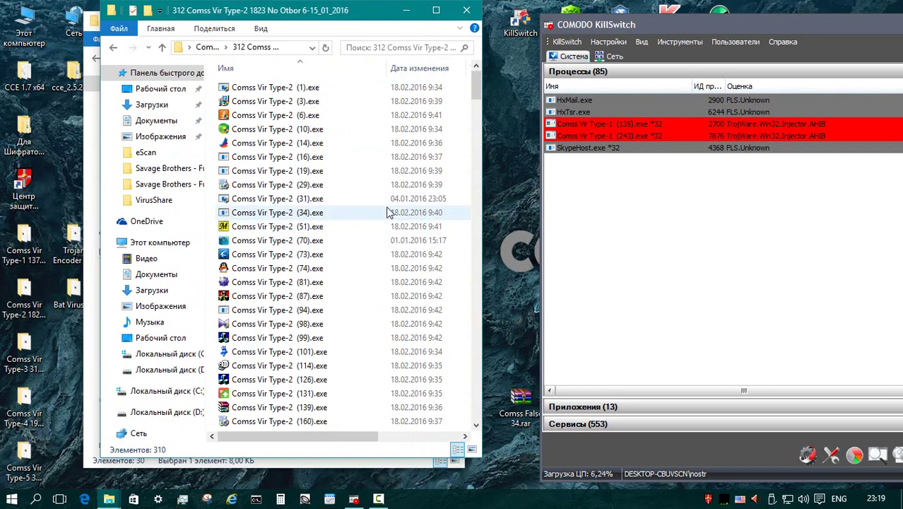
pyautogui.click(467, 10)
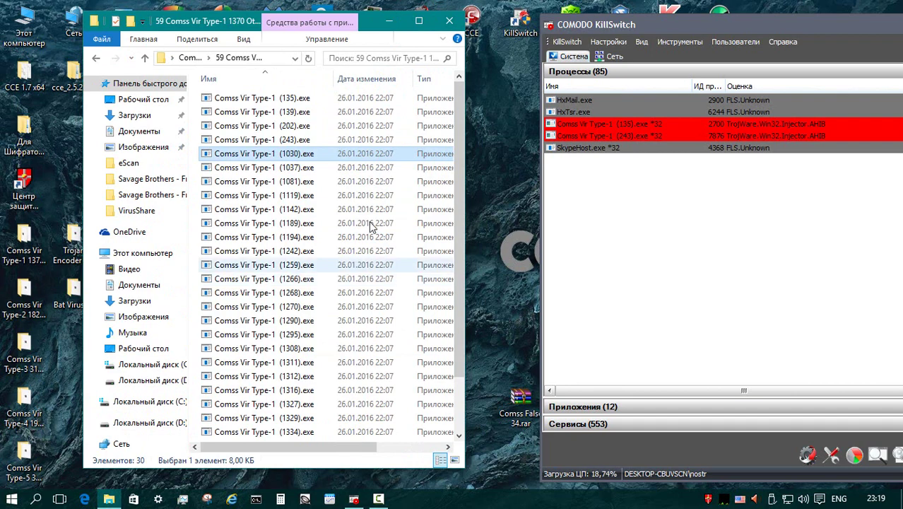
pyautogui.moveTo(463, 158); pyautogui.dragTo(419, 182)
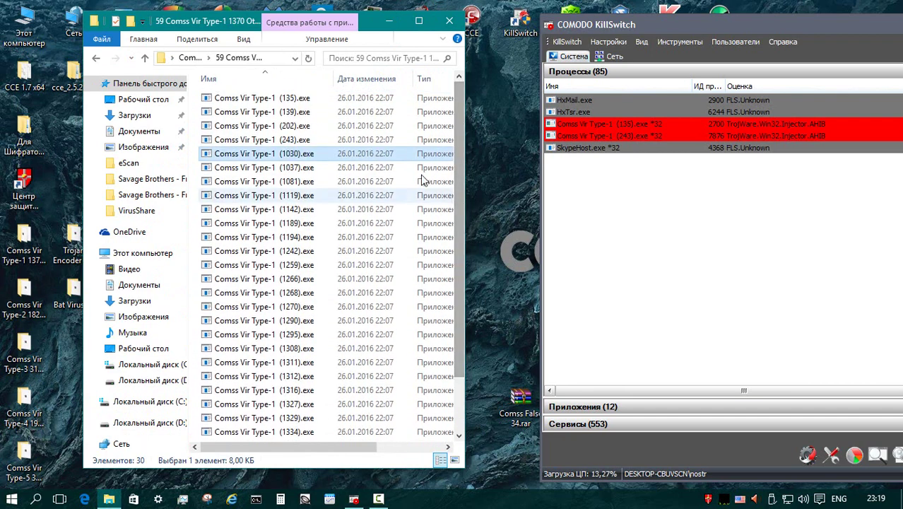
pyautogui.click(146, 55)
# Step: Run Comss Vir Type-1 (368).exe as administrator and move the folder window away from the desktop folders toward the screen edge
pyautogui.click(311, 168)
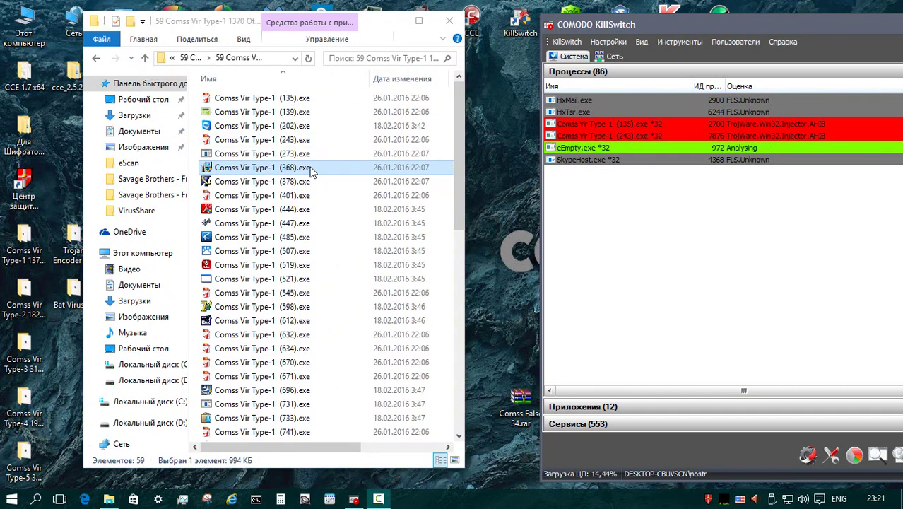
pyautogui.rightClick(311, 171)
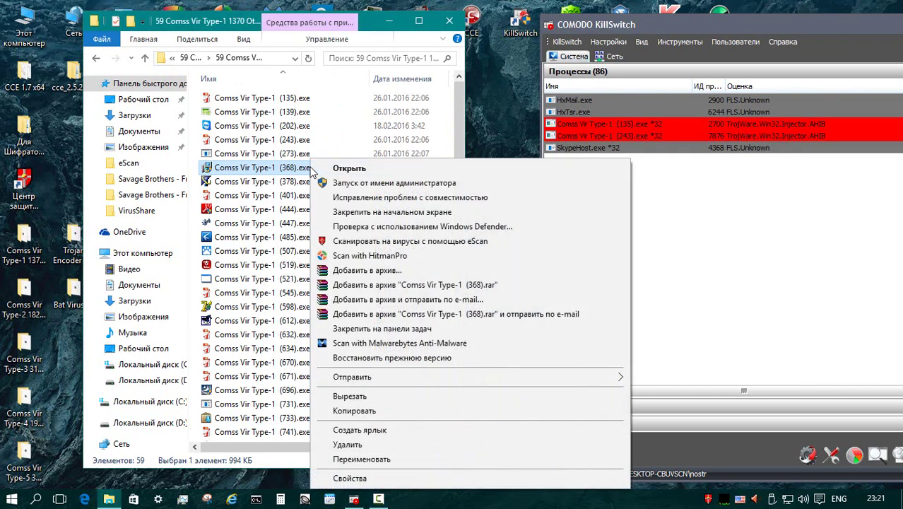
pyautogui.click(345, 184)
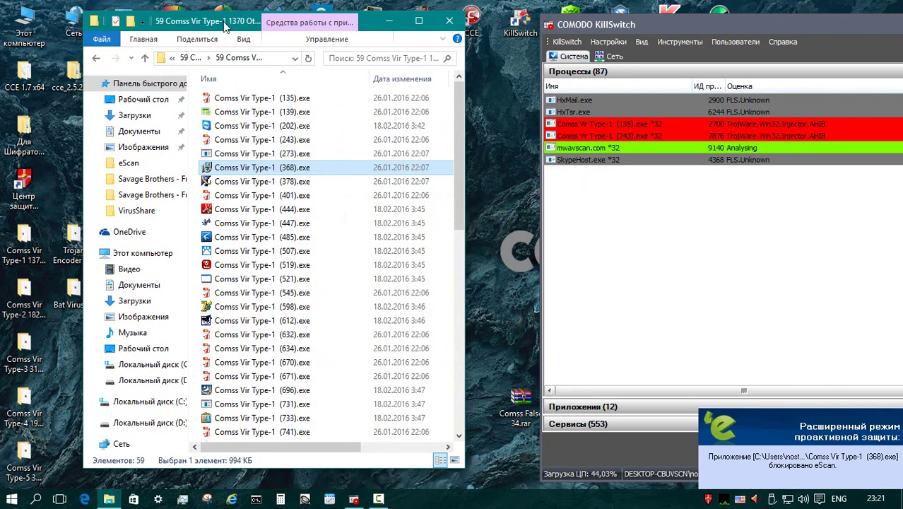
pyautogui.moveTo(228, 25); pyautogui.dragTo(161, 30)
# Step: Run Comss Vir Type-1 (378).exe as administrator and dismiss its error dialog
pyautogui.rightClick(237, 185)
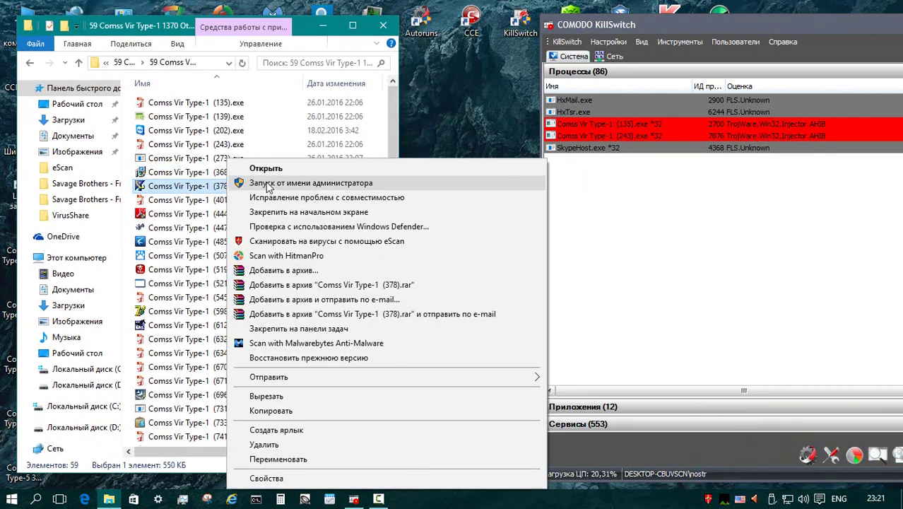
pyautogui.click(267, 181)
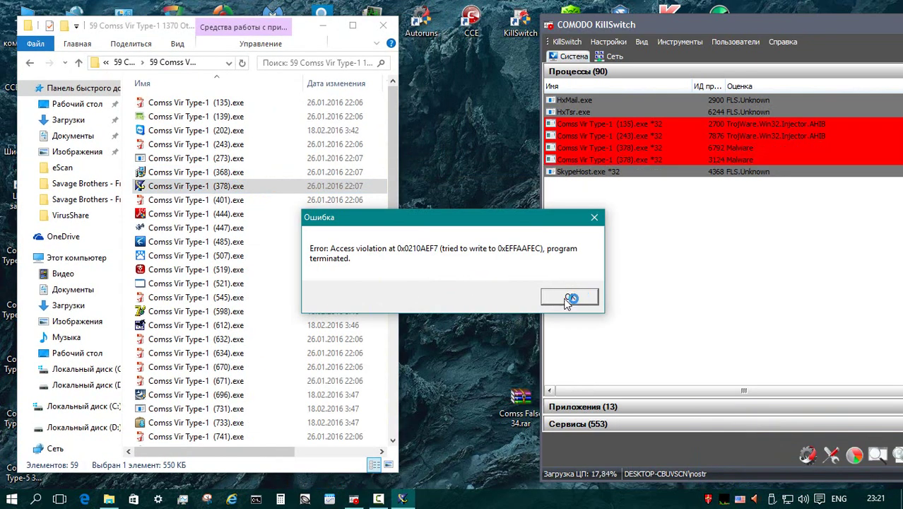
pyautogui.click(569, 298)
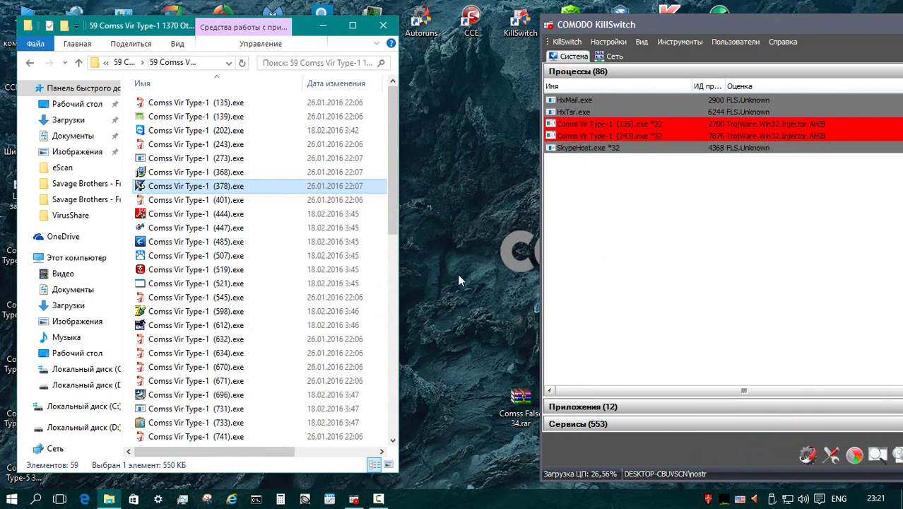
# Step: Run Comss Vir Type-1 (401).exe and Comss Vir Type-1 (444).exe as administrator, one after the other
pyautogui.rightClick(234, 199)
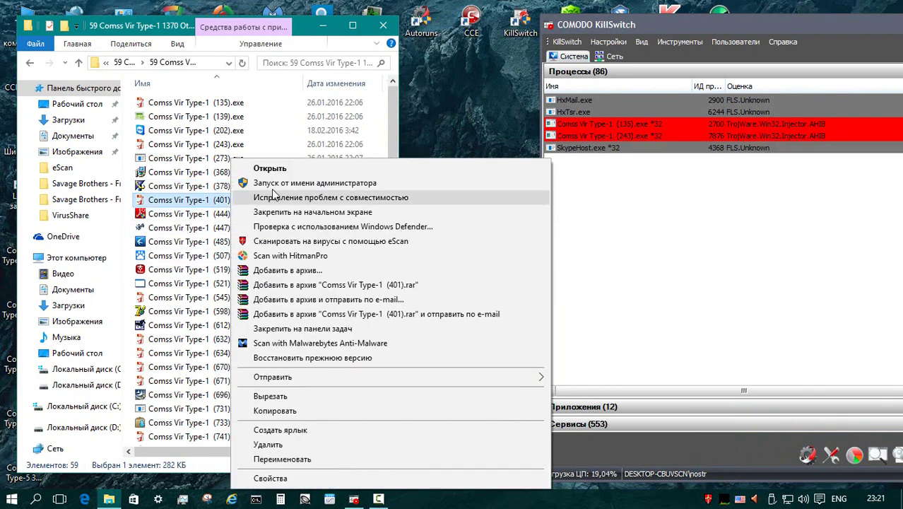
pyautogui.click(276, 182)
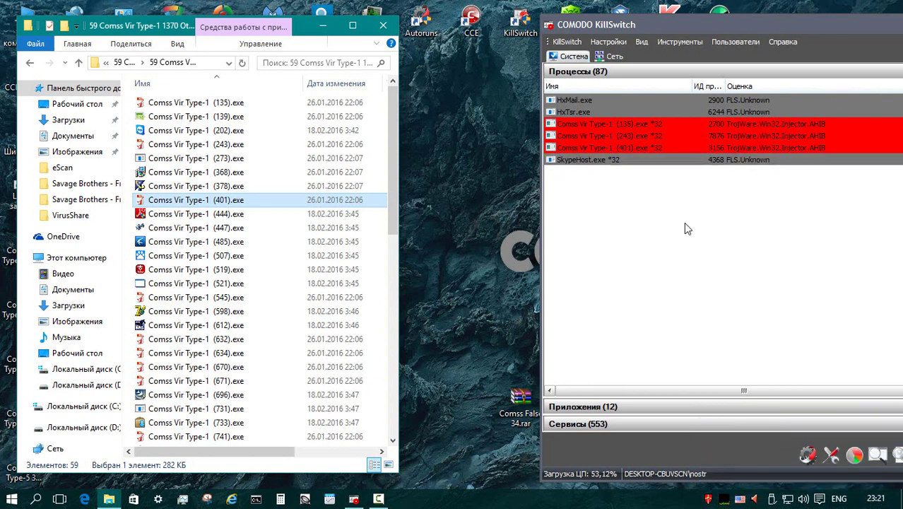
pyautogui.rightClick(224, 213)
pyautogui.click(293, 184)
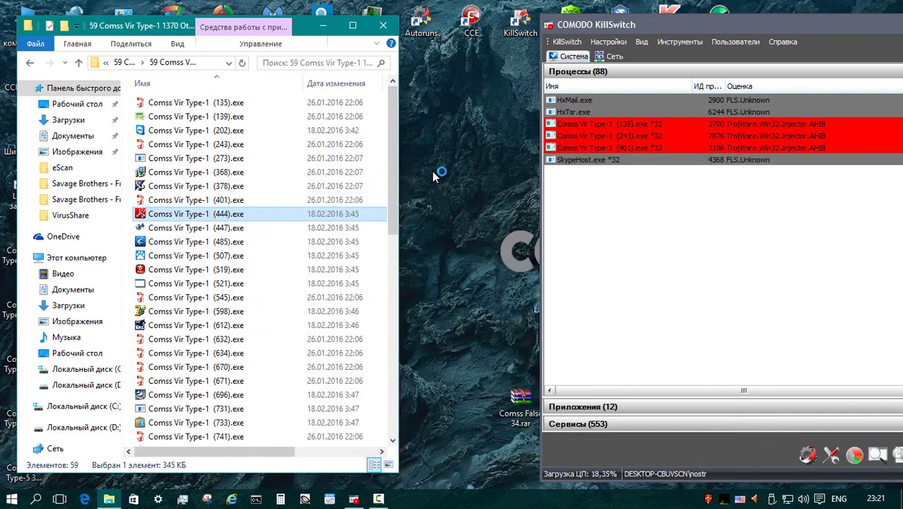
# Step: Run Comss Vir Type-1 (447).exe as administrator, apply the default setting in its changyou window and confirm it
pyautogui.rightClick(234, 228)
pyautogui.click(308, 130)
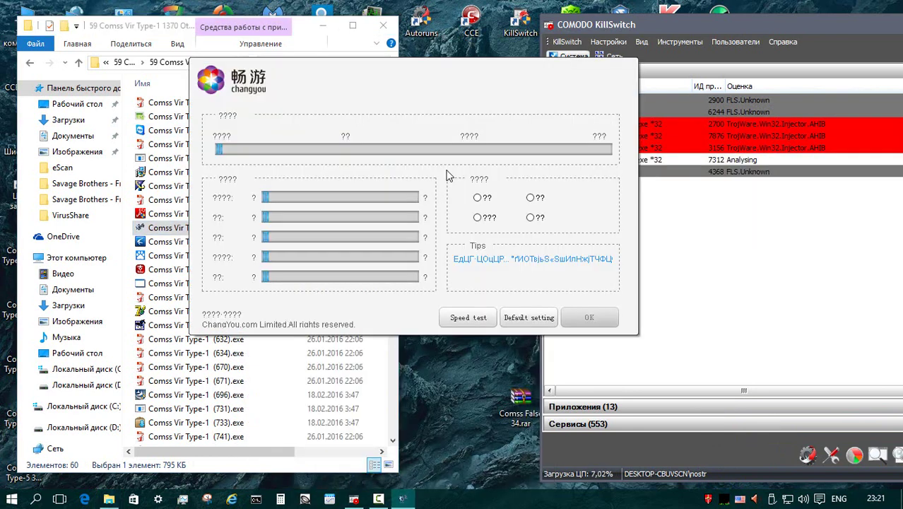
pyautogui.click(529, 319)
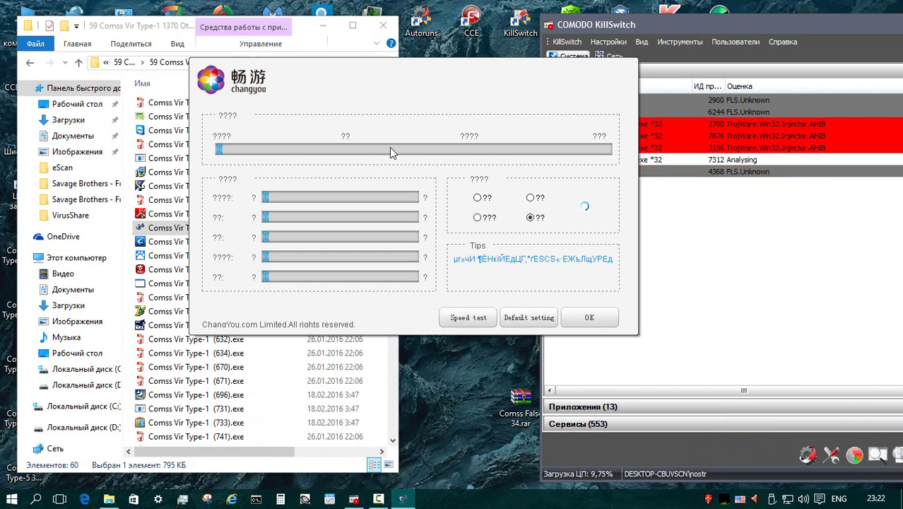
pyautogui.click(585, 317)
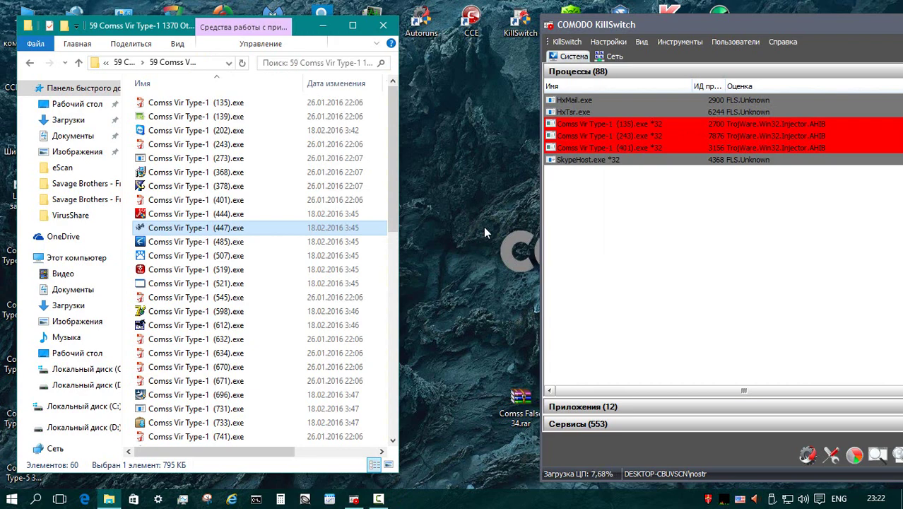
# Step: Run Comss Vir Type-1 (485).exe and Comss Vir Type-1 (507).exe as administrator, one after the other
pyautogui.rightClick(217, 243)
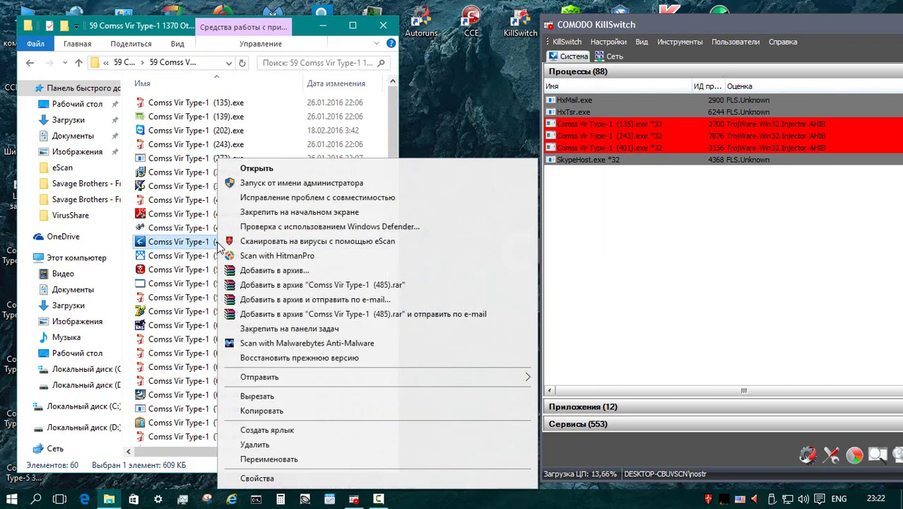
pyautogui.click(283, 182)
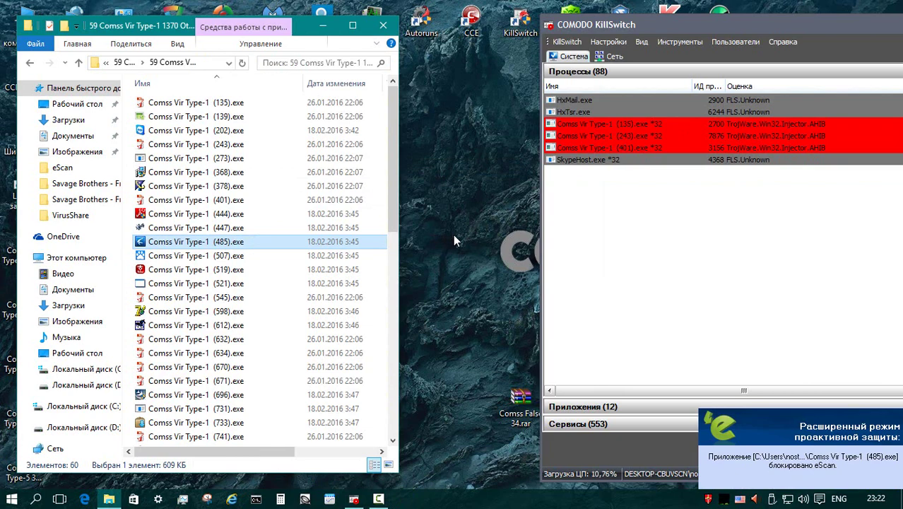
pyautogui.rightClick(232, 255)
pyautogui.click(297, 183)
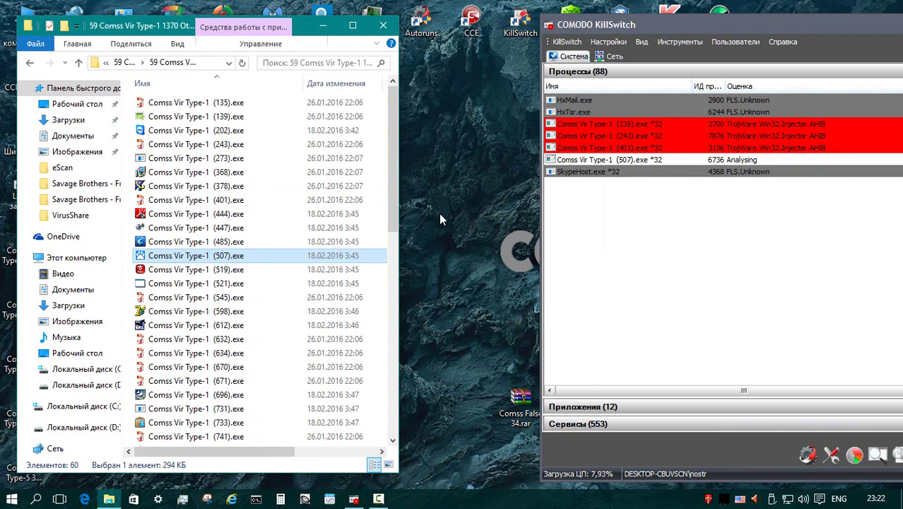
# Step: Run Comss Vir Type-1 (519).exe as administrator and dismiss its error dialog
pyautogui.press('Down')
pyautogui.press('Menu')
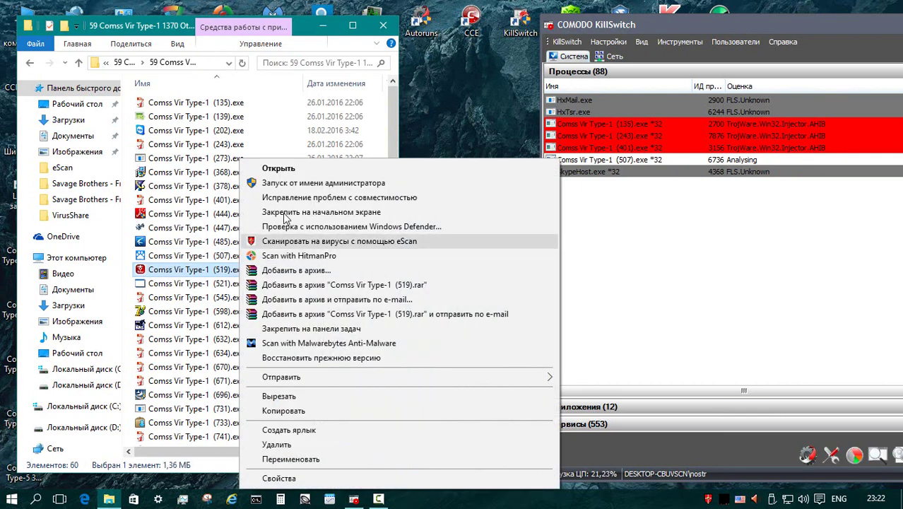
pyautogui.click(445, 184)
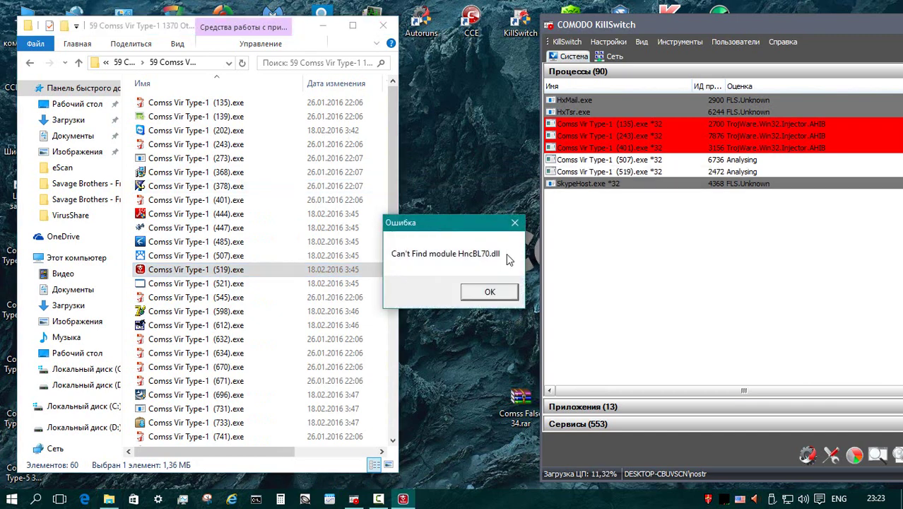
pyautogui.click(488, 292)
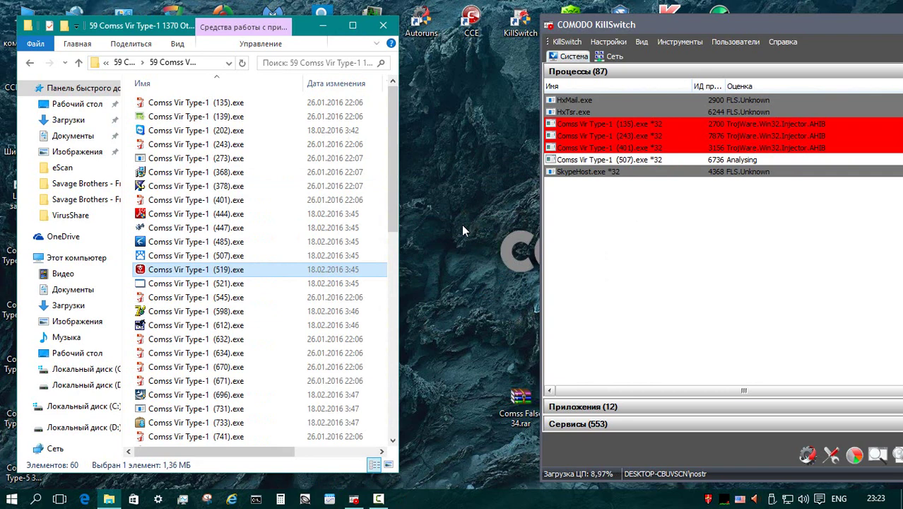
# Step: Run Comss Vir Type-1 (521).exe and Comss Vir Type-1 (545).exe as administrator, one after the other
pyautogui.rightClick(207, 284)
pyautogui.click(277, 185)
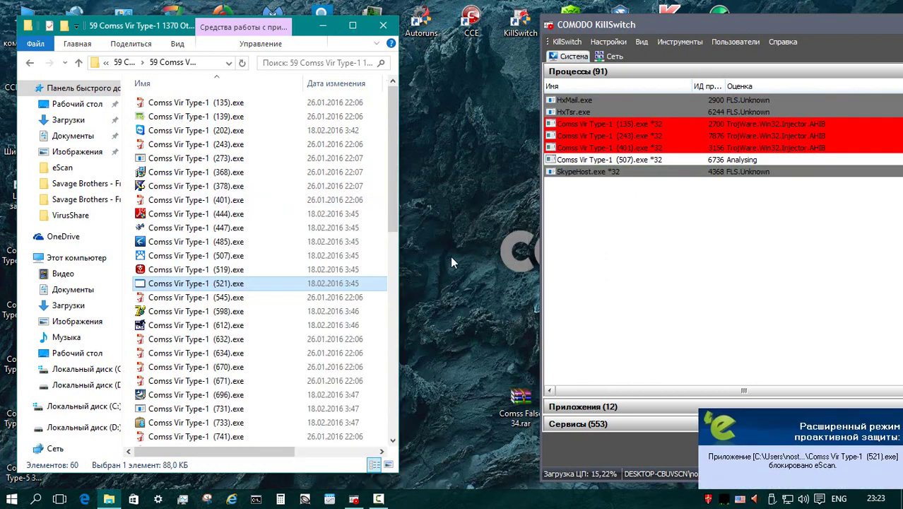
pyautogui.rightClick(225, 297)
pyautogui.click(284, 184)
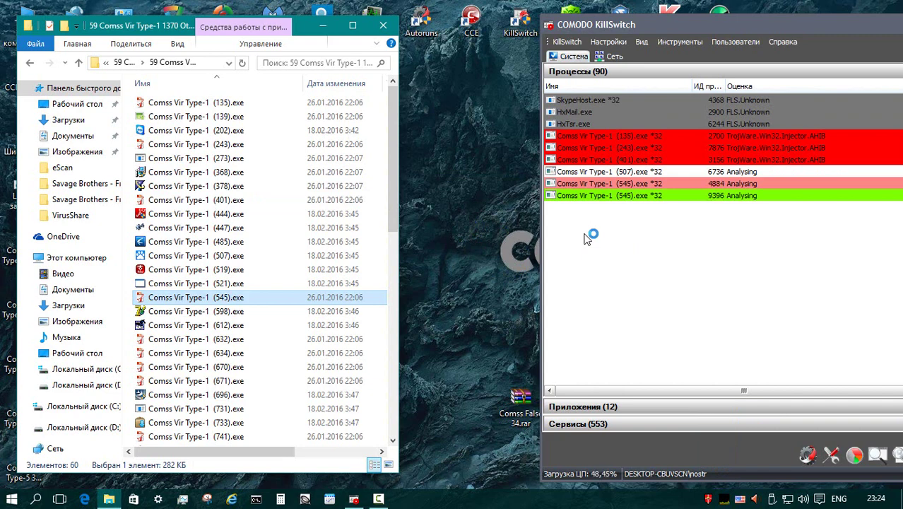
# Step: Run Comss Vir Type-1 (598).exe and Comss Vir Type-1 (612).exe as administrator, one after the other
pyautogui.rightClick(227, 311)
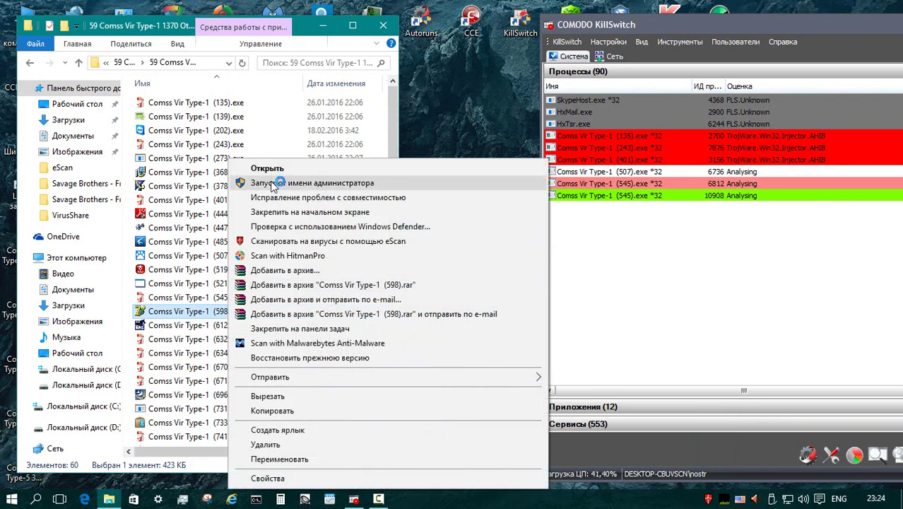
pyautogui.click(273, 183)
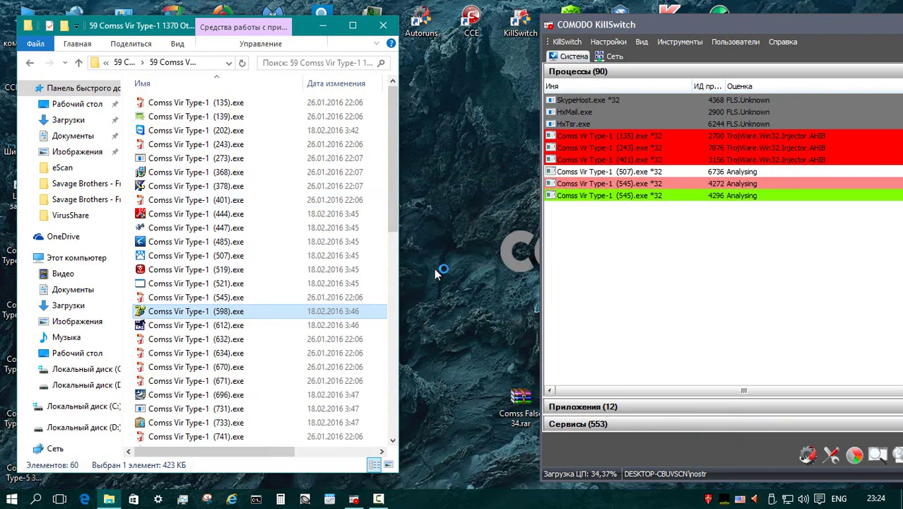
pyautogui.rightClick(221, 325)
pyautogui.click(260, 183)
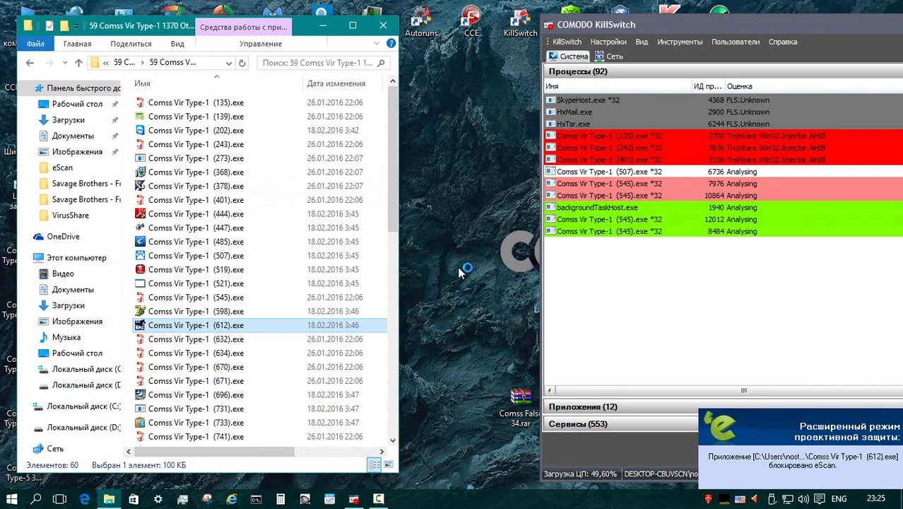
# Step: Run Comss Vir Type-1 (632).exe and Comss Vir Type-1 (634).exe as administrator, one after the other
pyautogui.rightClick(229, 338)
pyautogui.click(297, 30)
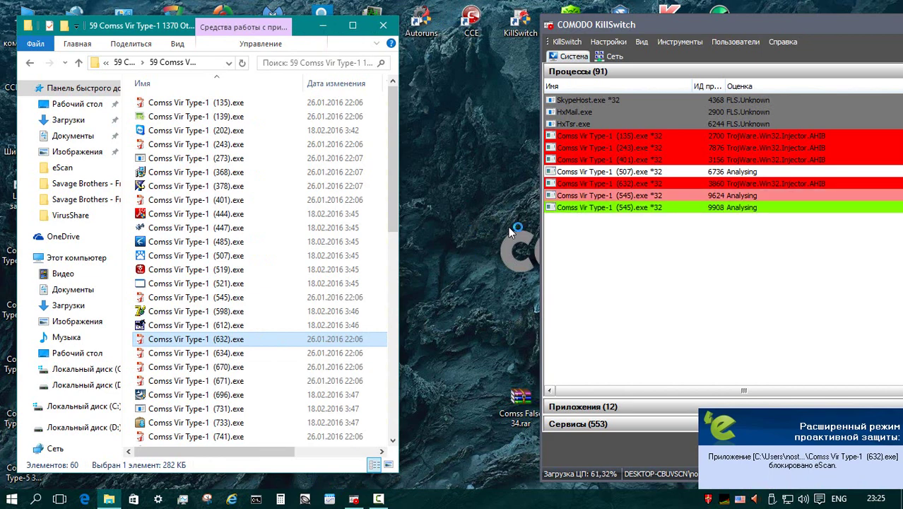
pyautogui.rightClick(227, 352)
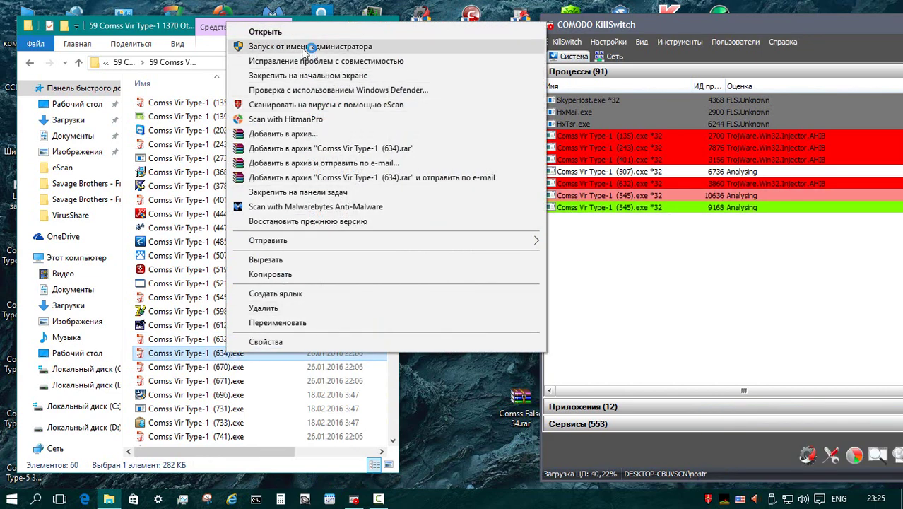
pyautogui.click(304, 46)
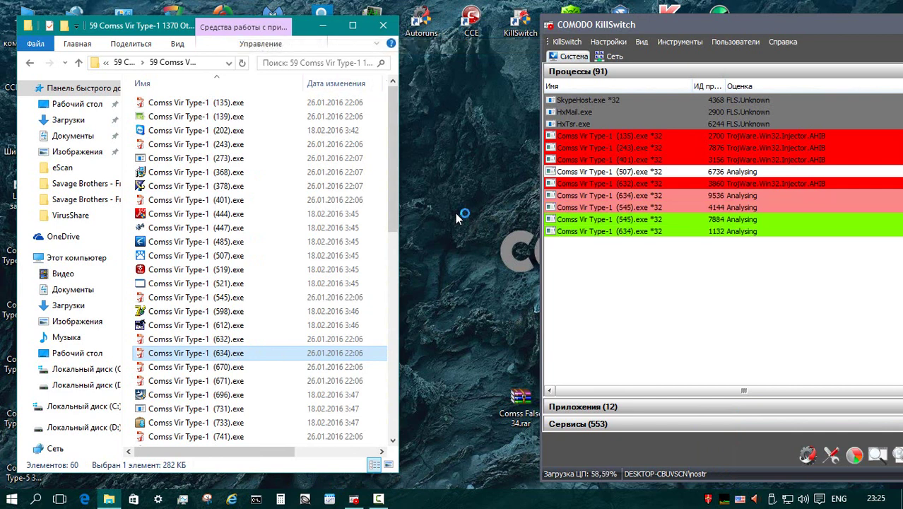
# Step: Run Comss Vir Type-1 (670).exe and Comss Vir Type-1 (671).exe as administrator, one after the other
pyautogui.click(233, 368)
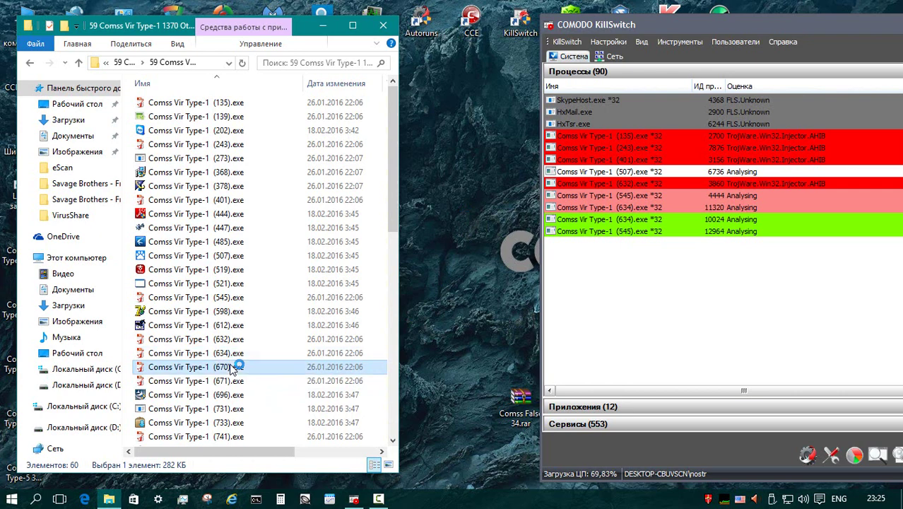
pyautogui.rightClick(233, 368)
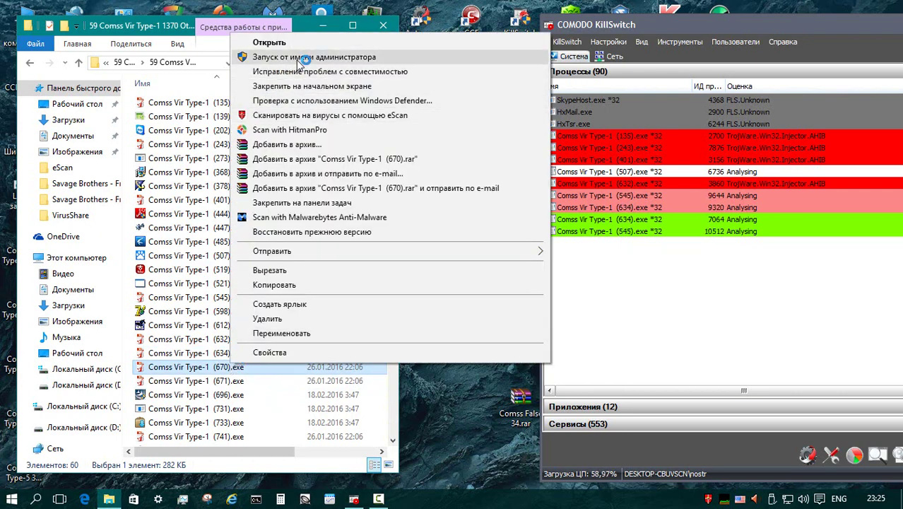
pyautogui.click(339, 61)
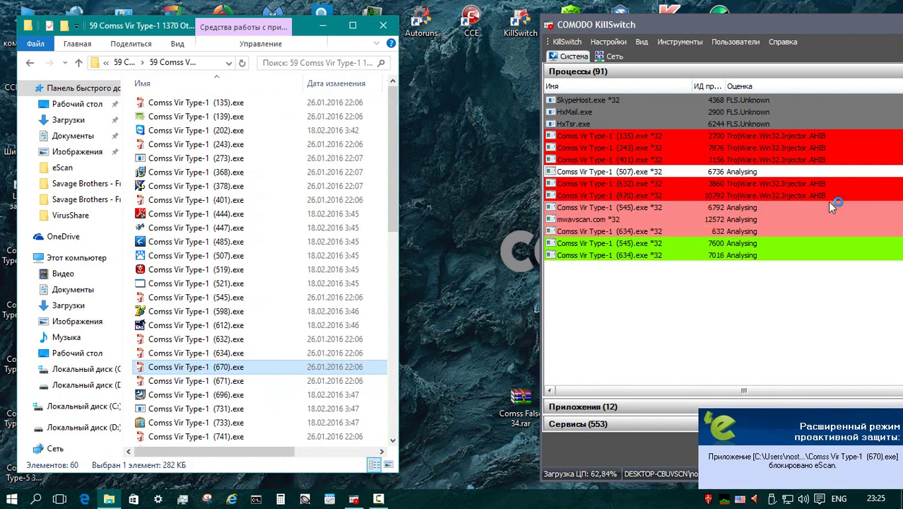
pyautogui.rightClick(233, 380)
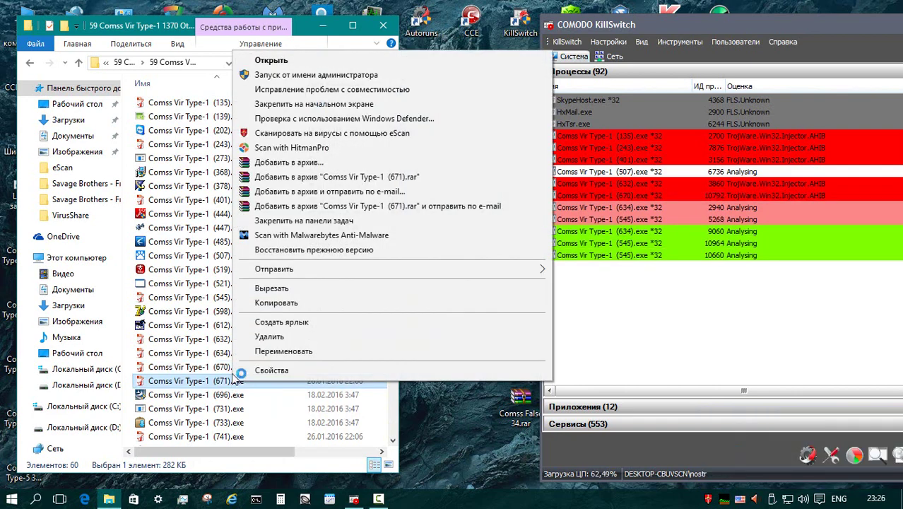
pyautogui.click(303, 75)
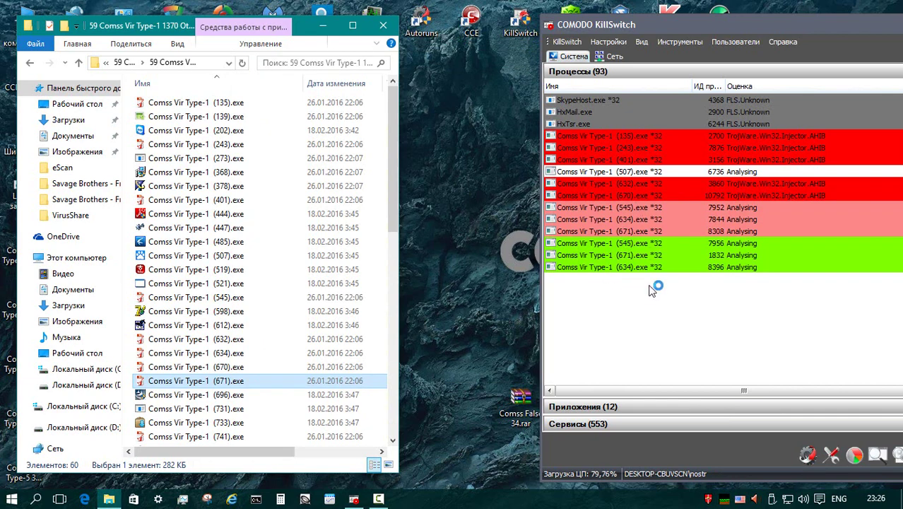
# Step: Run Comss Vir Type-1 (696).exe and Comss Vir Type-1 (731).exe as administrator, one after the other
pyautogui.scroll(-6, 249, 141)
pyautogui.click(248, 139)
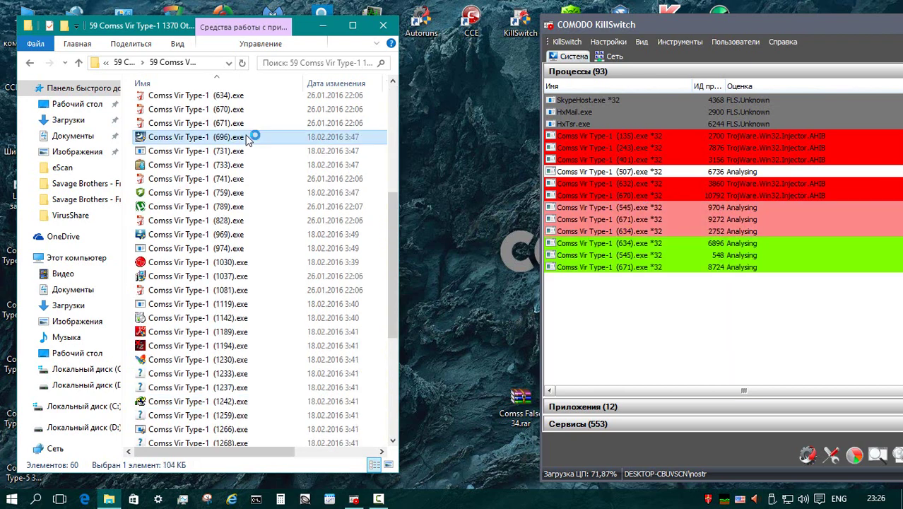
pyautogui.rightClick(247, 138)
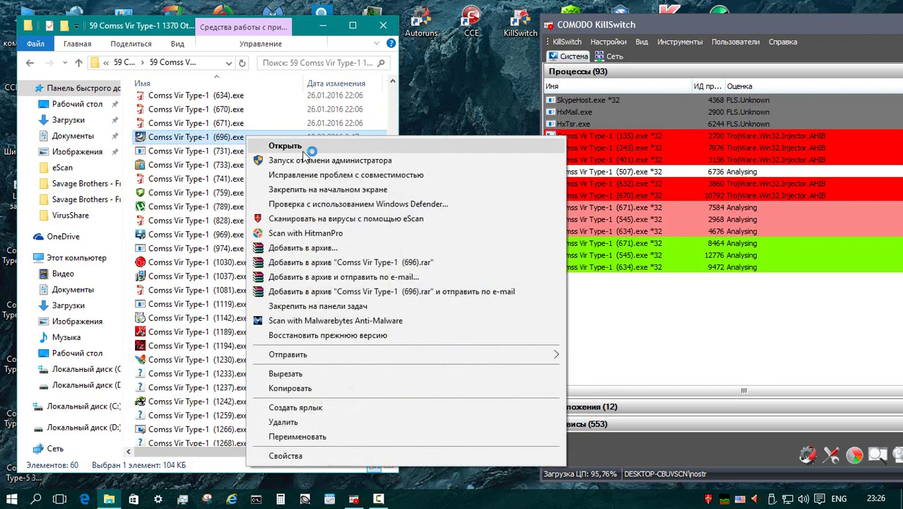
pyautogui.click(304, 163)
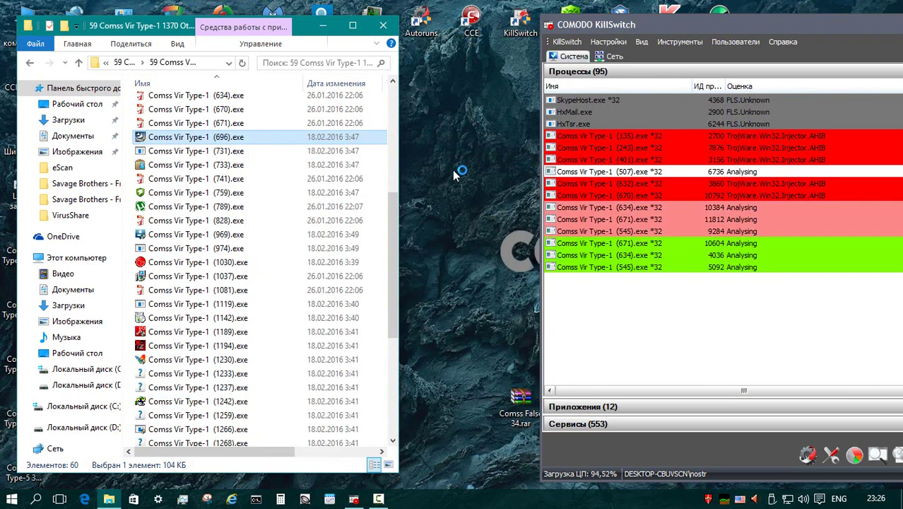
pyautogui.rightClick(238, 150)
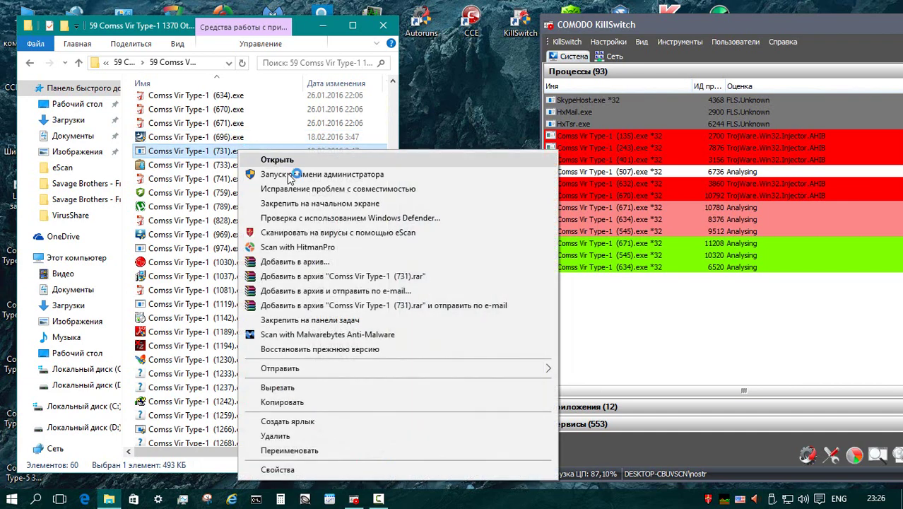
pyautogui.click(287, 173)
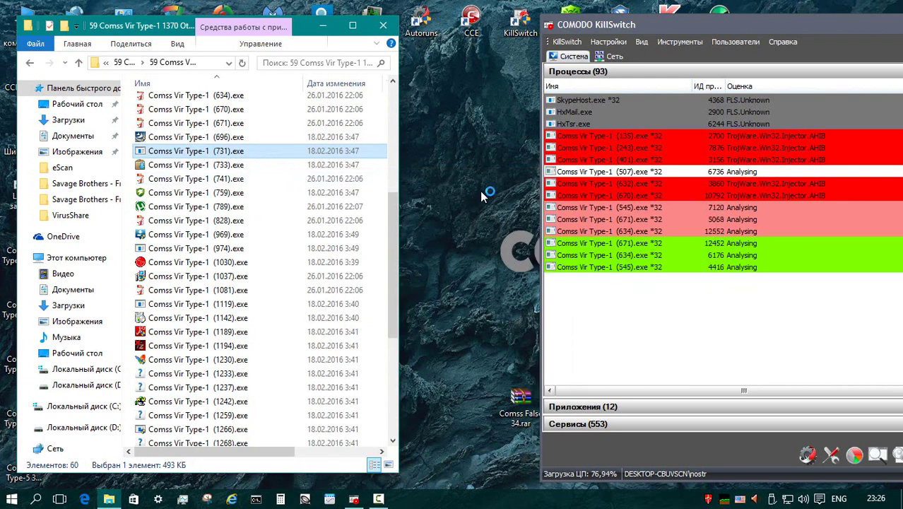
# Step: Run Comss Vir Type-1 (733).exe and Comss Vir Type-1 (741).exe as administrator, one after the other
pyautogui.rightClick(234, 164)
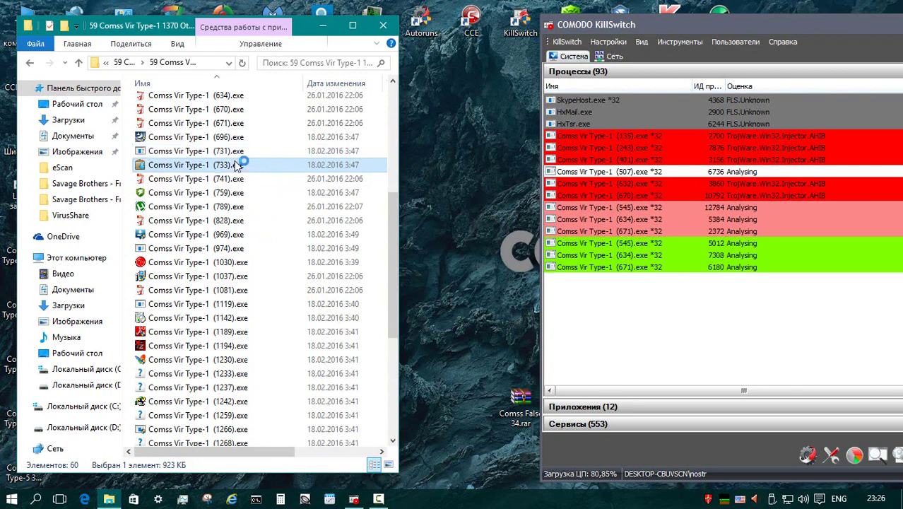
pyautogui.click(287, 183)
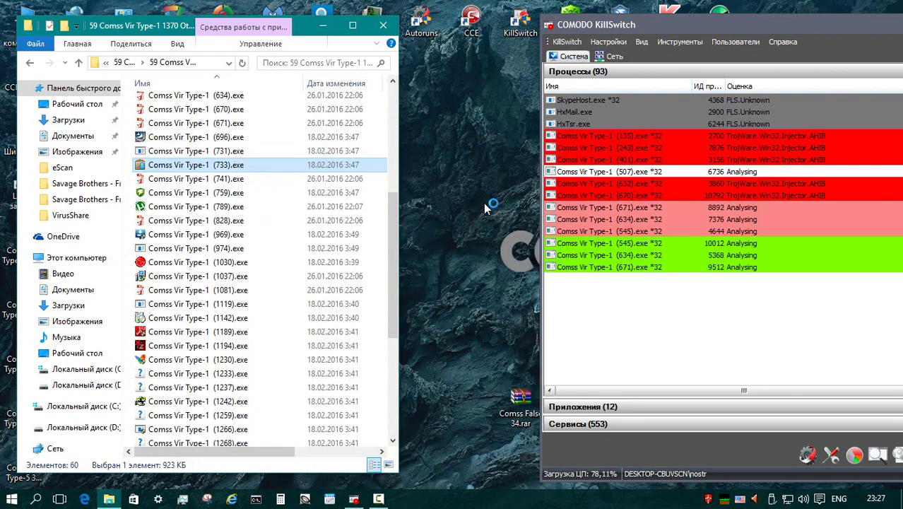
pyautogui.rightClick(237, 178)
pyautogui.click(267, 184)
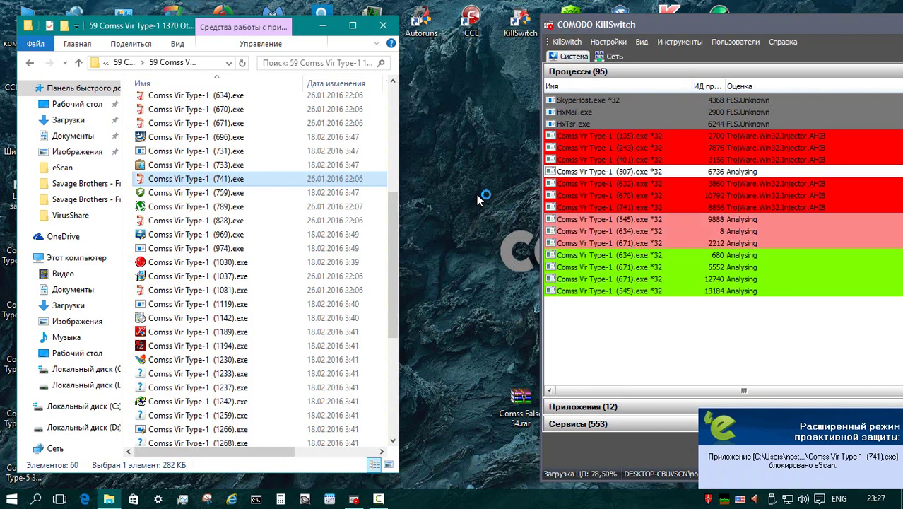
# Step: Run Comss Vir Type-1 (759).exe and Comss Vir Type-1 (789).exe as administrator, one after the other
pyautogui.rightClick(232, 191)
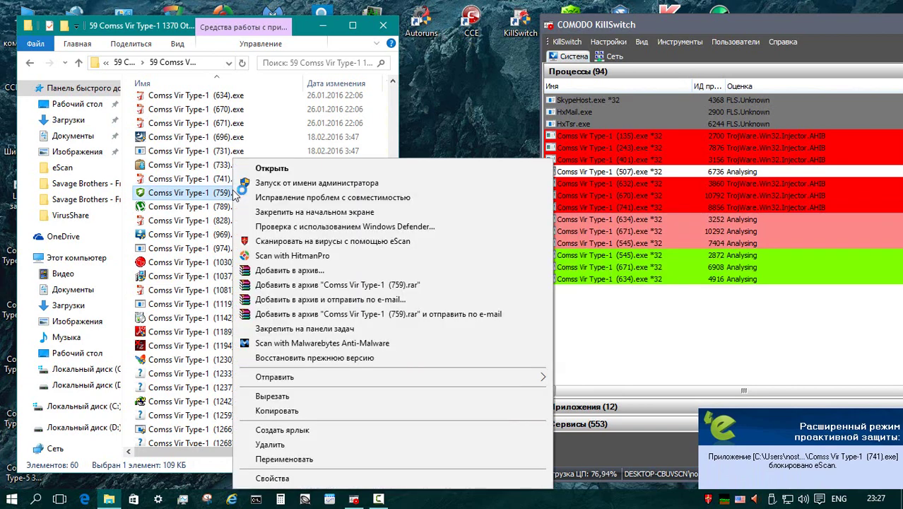
pyautogui.click(282, 183)
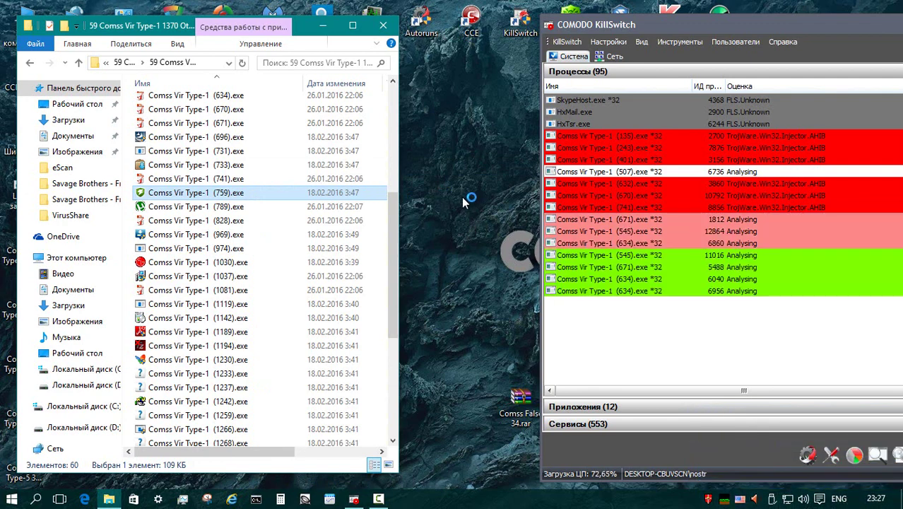
pyautogui.rightClick(233, 206)
pyautogui.click(283, 124)
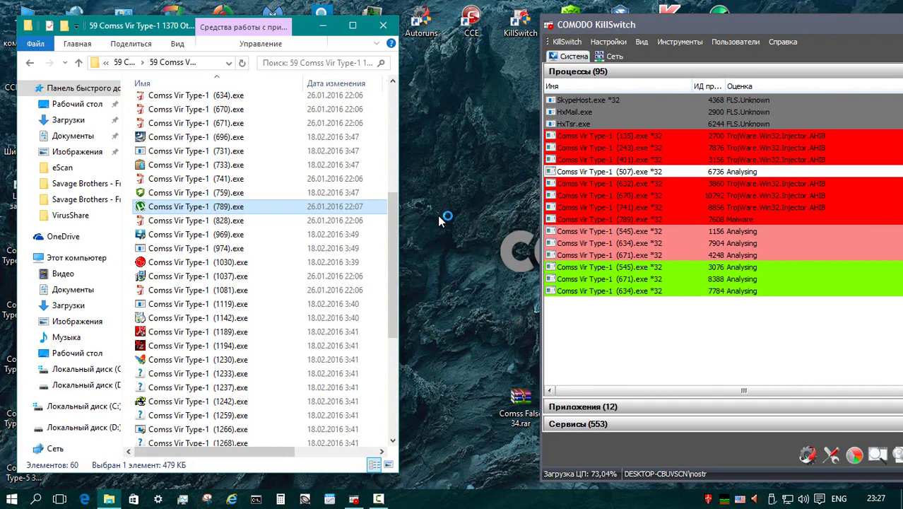
# Step: Run the samples Comss Vir Type-1 (828).exe, (969).exe and (974).exe as administrator
pyautogui.rightClick(233, 219)
pyautogui.click(283, 179)
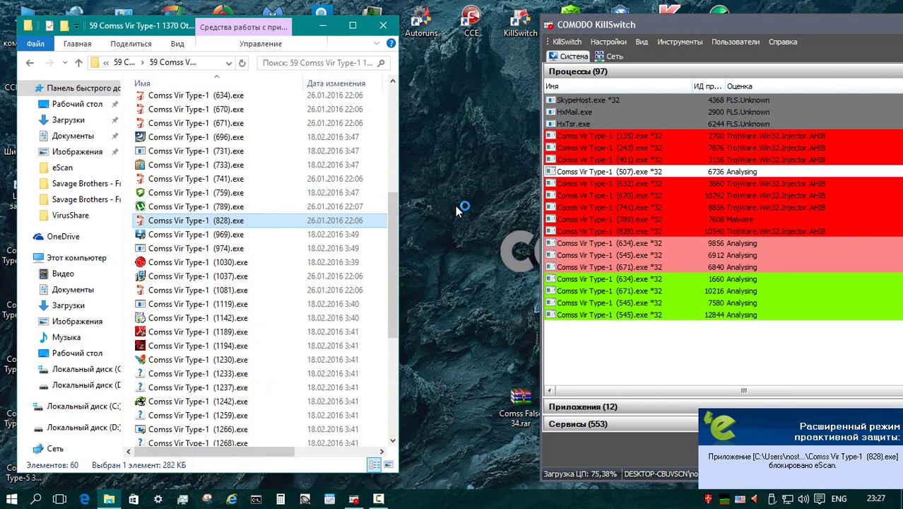
pyautogui.rightClick(228, 234)
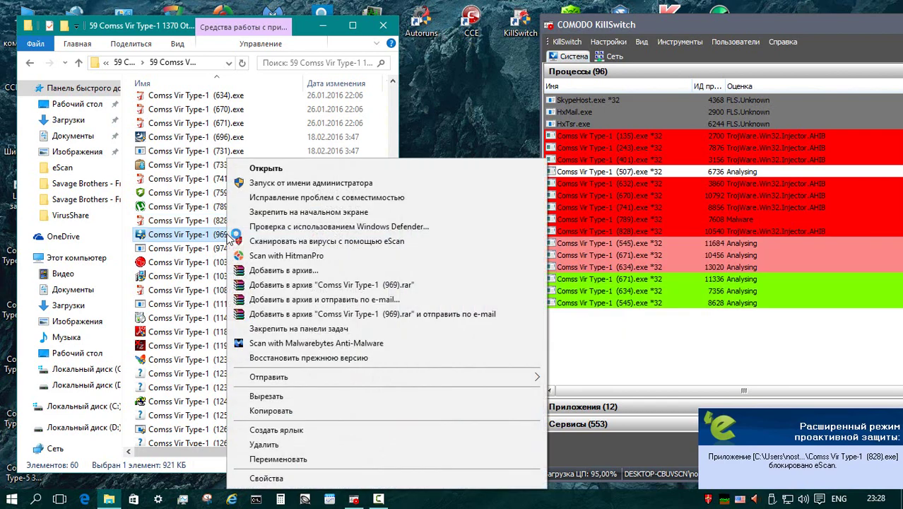
pyautogui.click(273, 184)
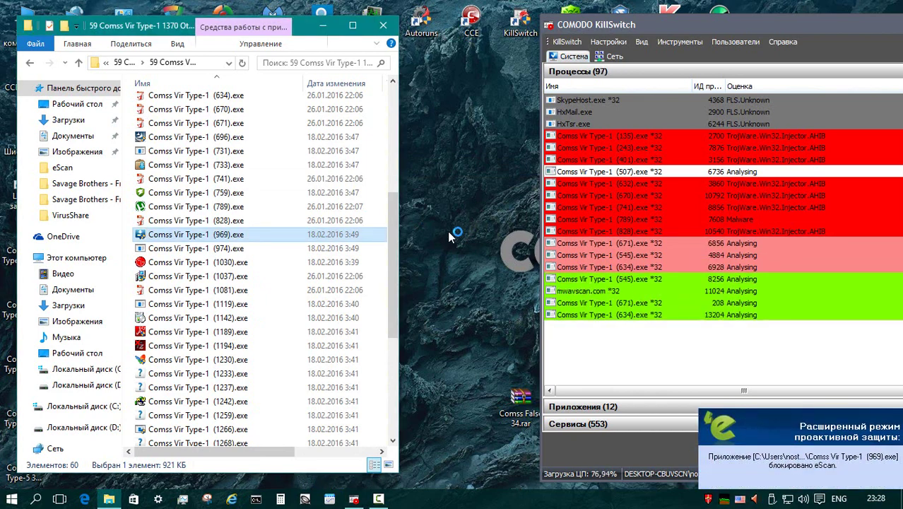
pyautogui.rightClick(245, 249)
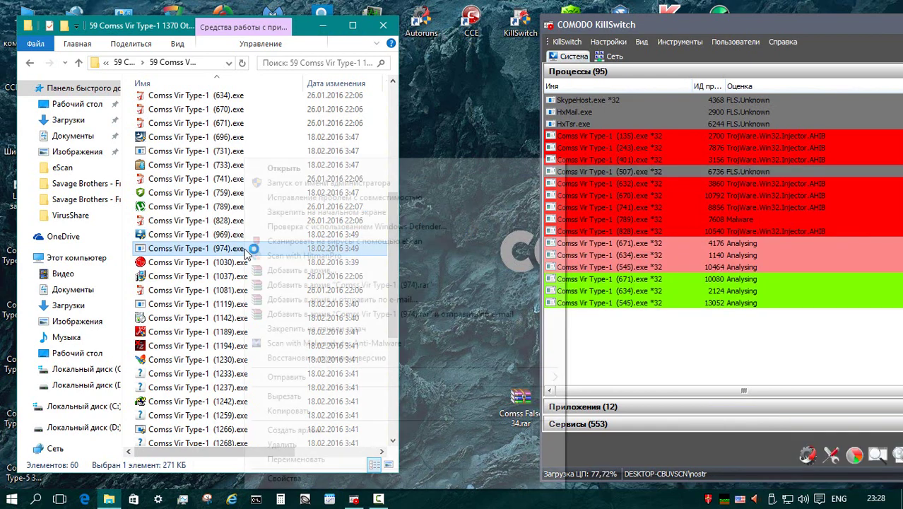
pyautogui.click(327, 183)
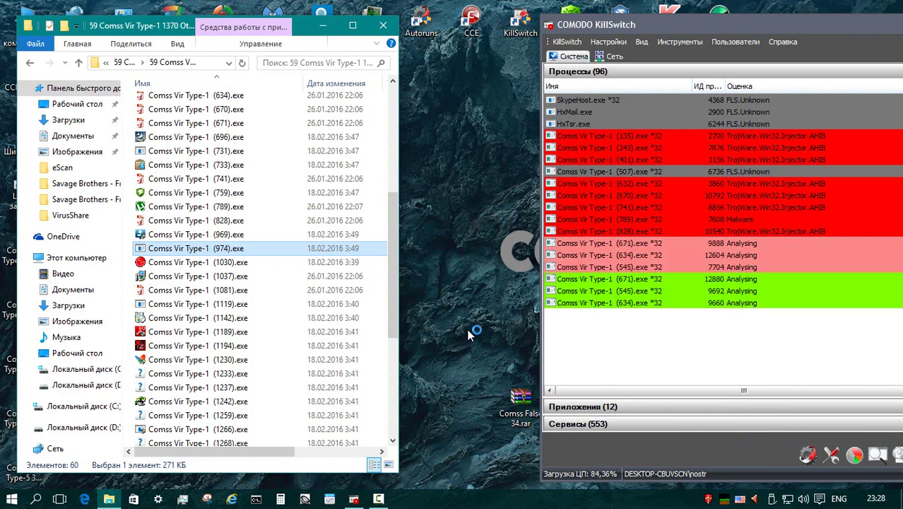
# Step: Run Comss Vir Type-1 (1030).exe and (1037).exe as administrator, closing the account control notice
pyautogui.rightClick(235, 261)
pyautogui.click(283, 182)
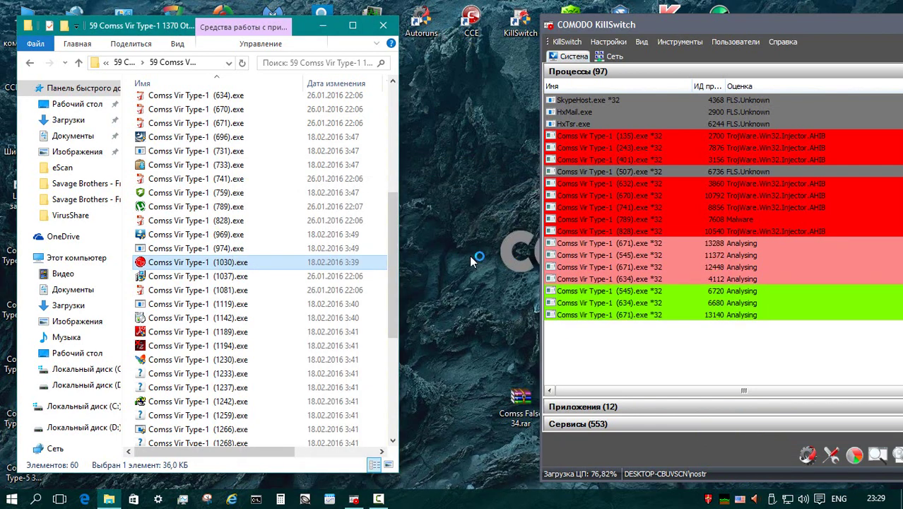
pyautogui.rightClick(233, 275)
pyautogui.click(275, 183)
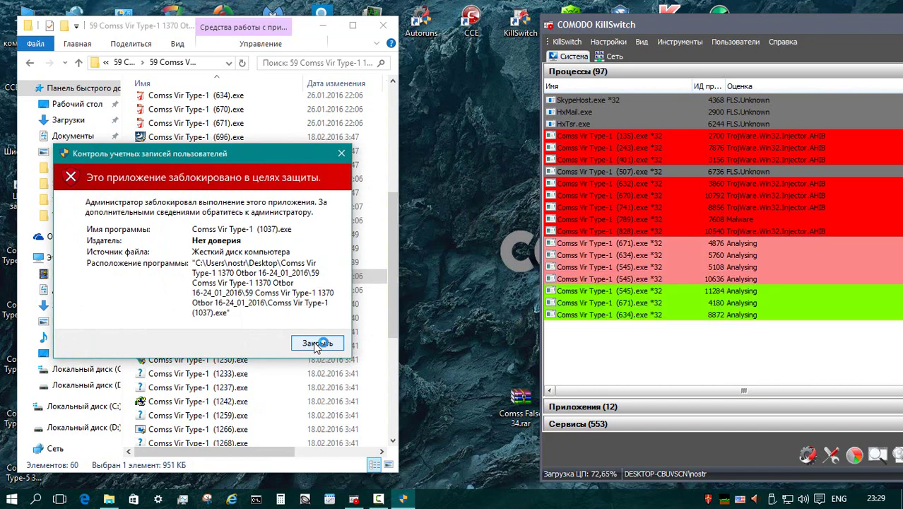
pyautogui.click(317, 343)
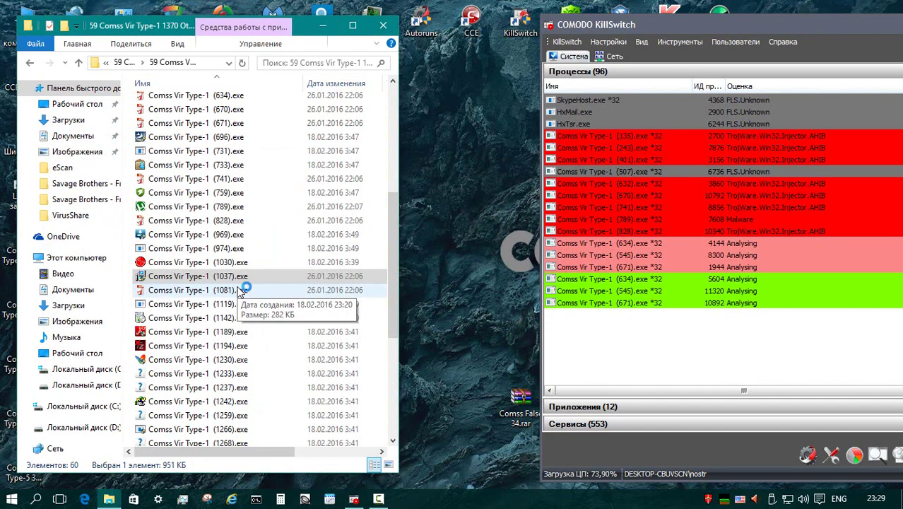
# Step: Run Comss Vir Type-1 (1081).exe and (1119).exe as administrator, dismissing the runtime error dialog
pyautogui.rightClick(239, 290)
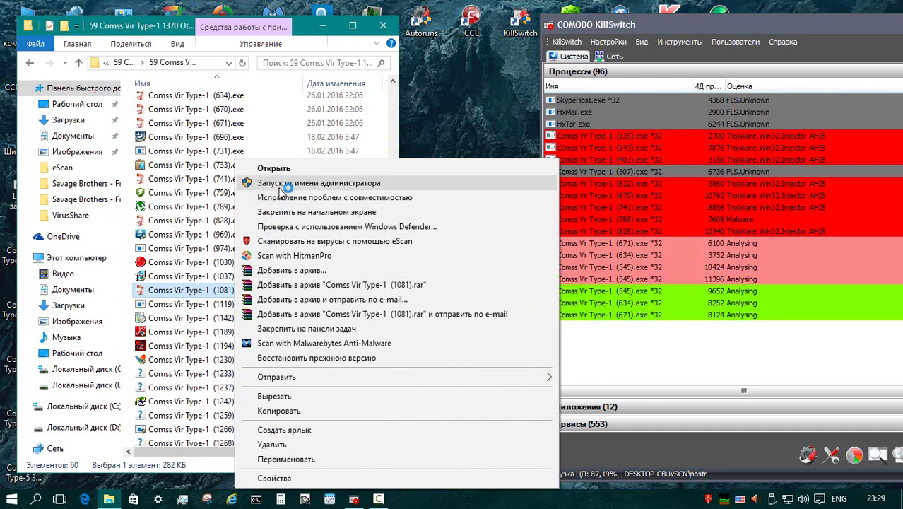
pyautogui.click(281, 184)
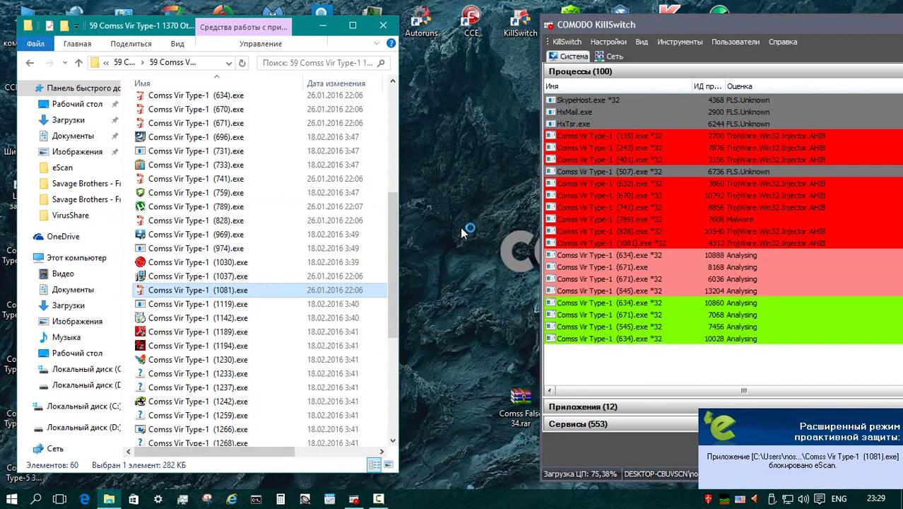
pyautogui.click(235, 304)
pyautogui.rightClick(236, 304)
pyautogui.click(293, 127)
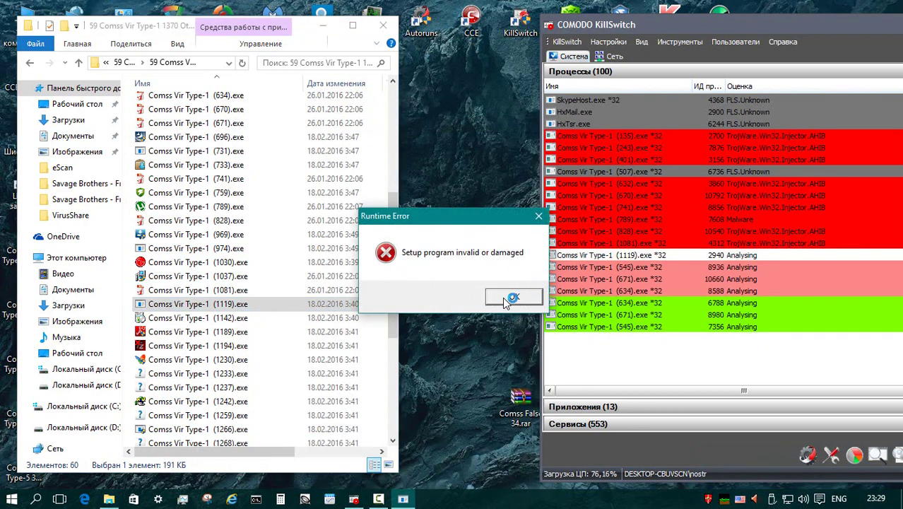
pyautogui.click(503, 297)
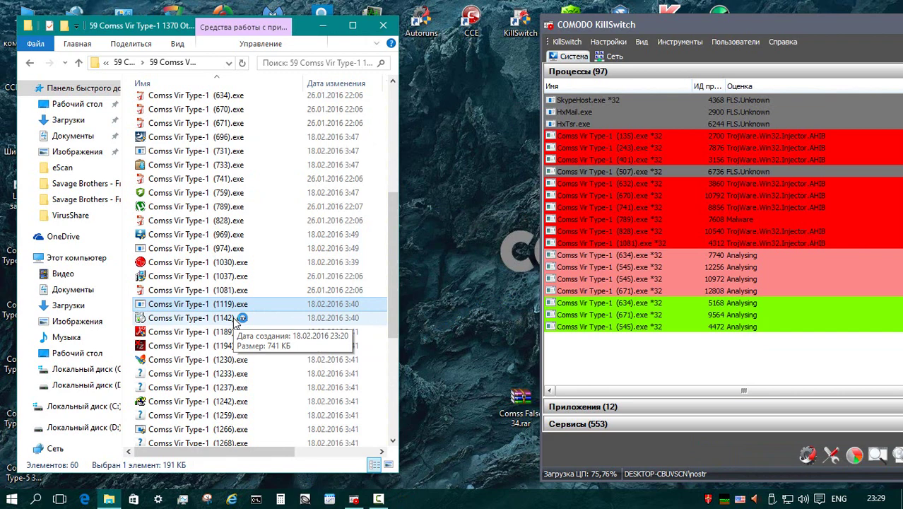
# Step: Run the samples Comss Vir Type-1 (1142).exe, (1189).exe and (1194).exe as administrator
pyautogui.rightClick(235, 320)
pyautogui.click(308, 125)
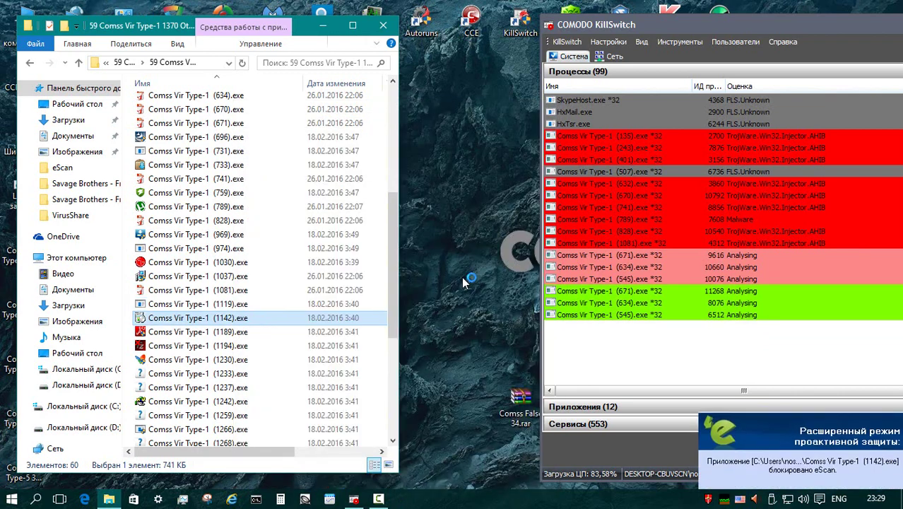
pyautogui.rightClick(237, 332)
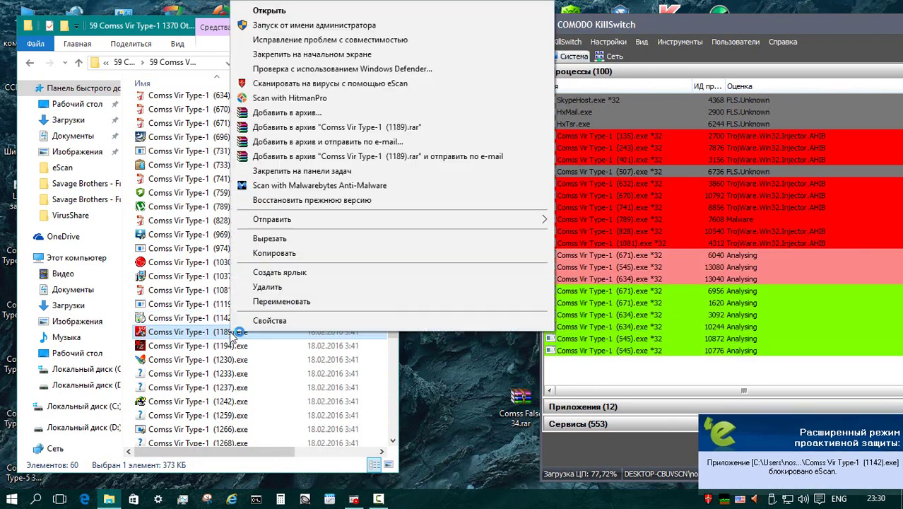
pyautogui.click(295, 27)
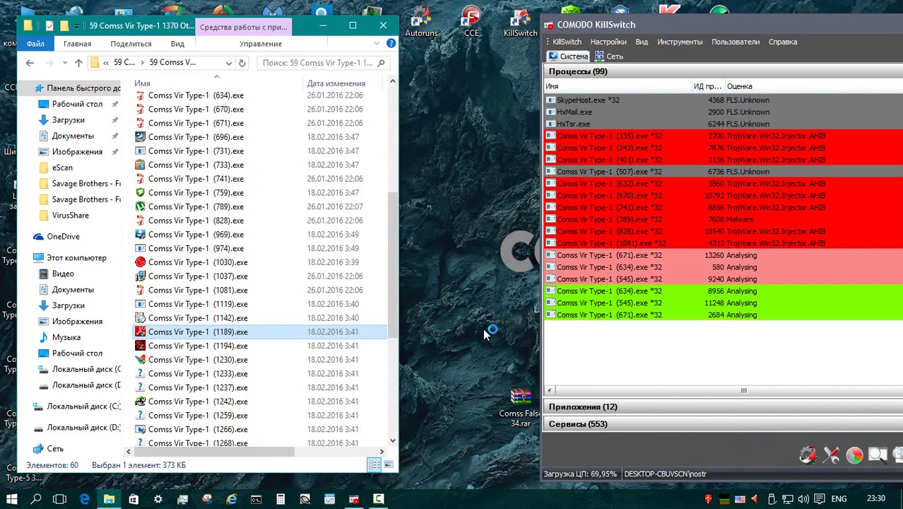
pyautogui.rightClick(235, 345)
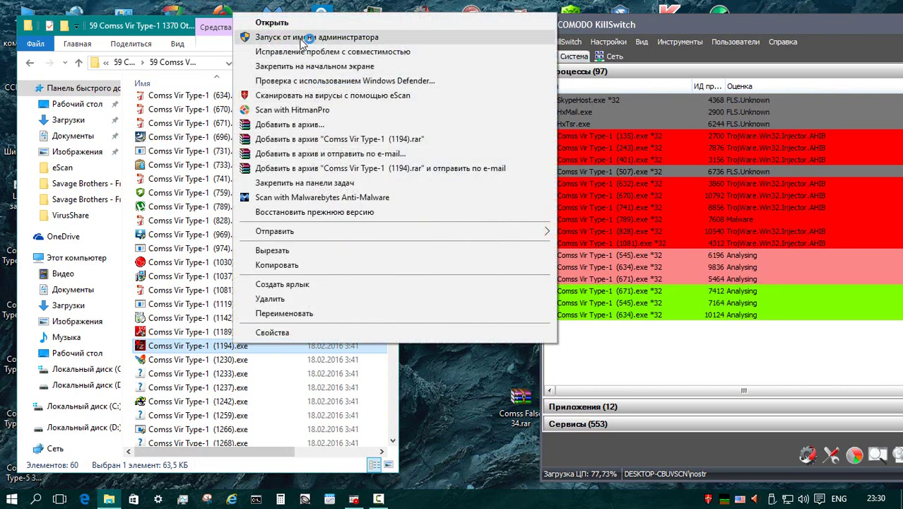
pyautogui.click(283, 37)
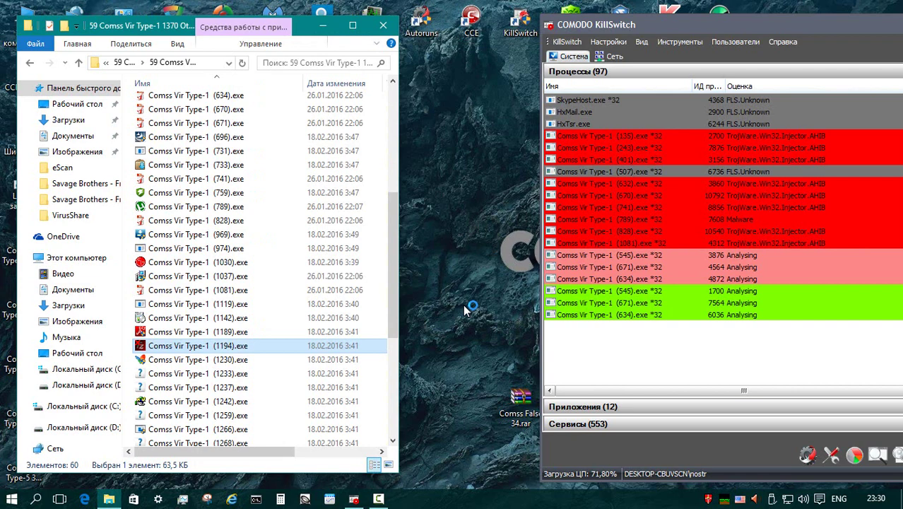
# Step: Run the samples Comss Vir Type-1 (1230).exe, (1233).exe and (1237).exe as administrator
pyautogui.rightClick(239, 359)
pyautogui.click(262, 53)
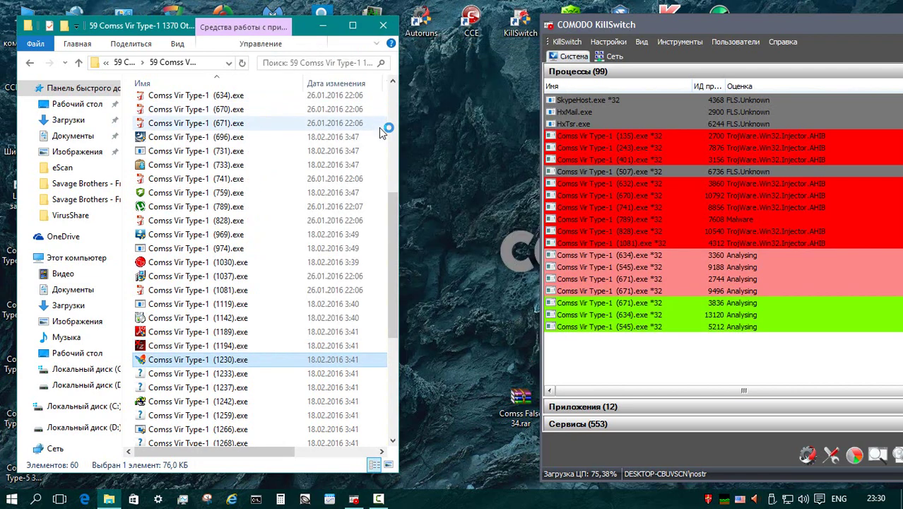
pyautogui.rightClick(236, 373)
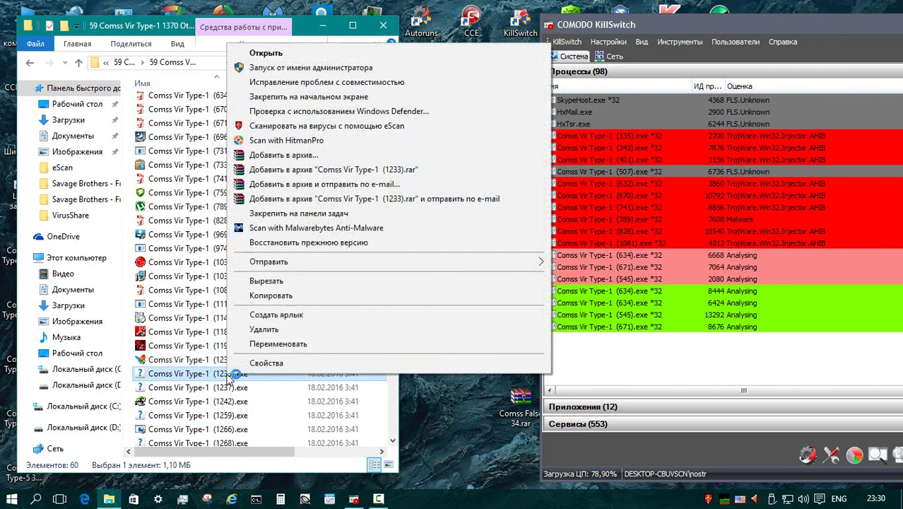
pyautogui.click(283, 69)
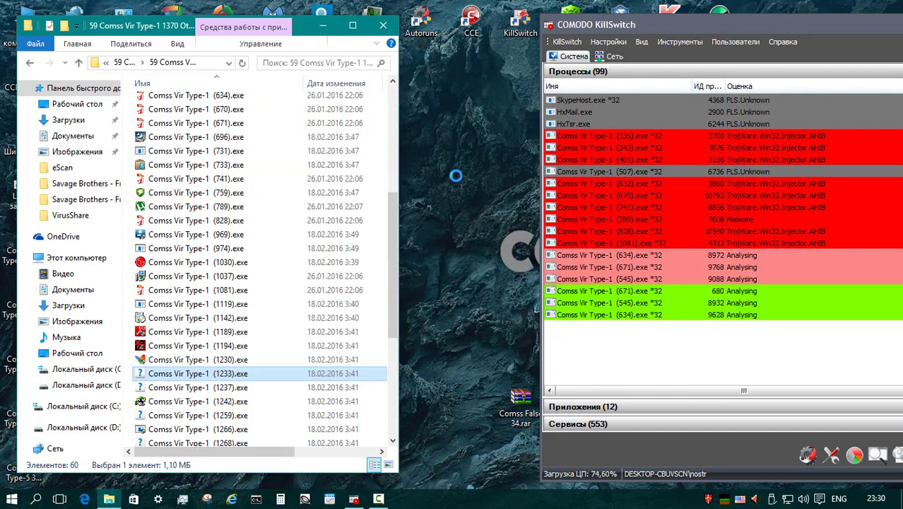
pyautogui.rightClick(235, 387)
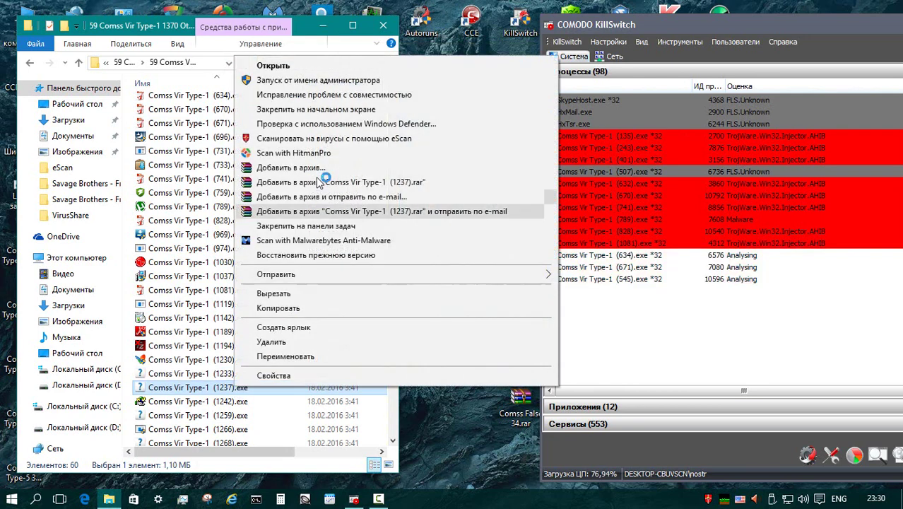
pyautogui.click(283, 75)
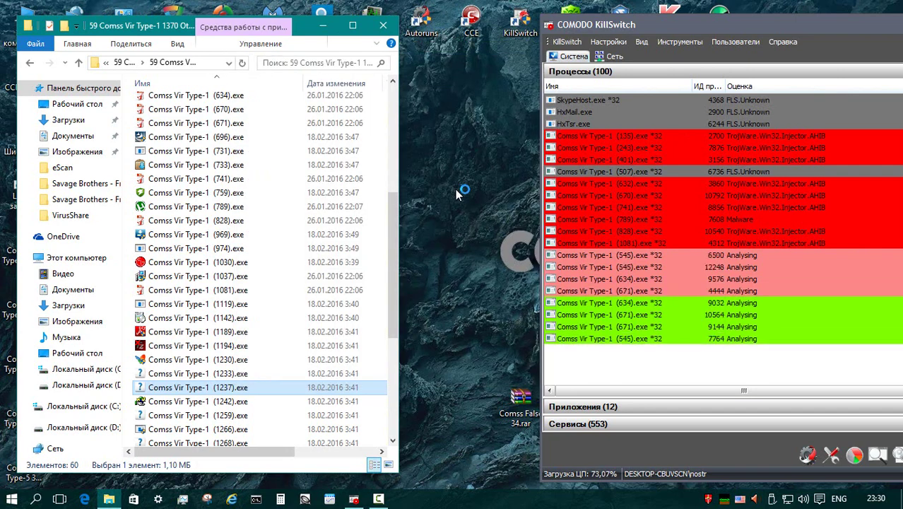
# Step: Run the samples Comss Vir Type-1 (1242).exe, (1259).exe and (1266).exe as administrator
pyautogui.scroll(-5, 241, 178)
pyautogui.rightClick(241, 178)
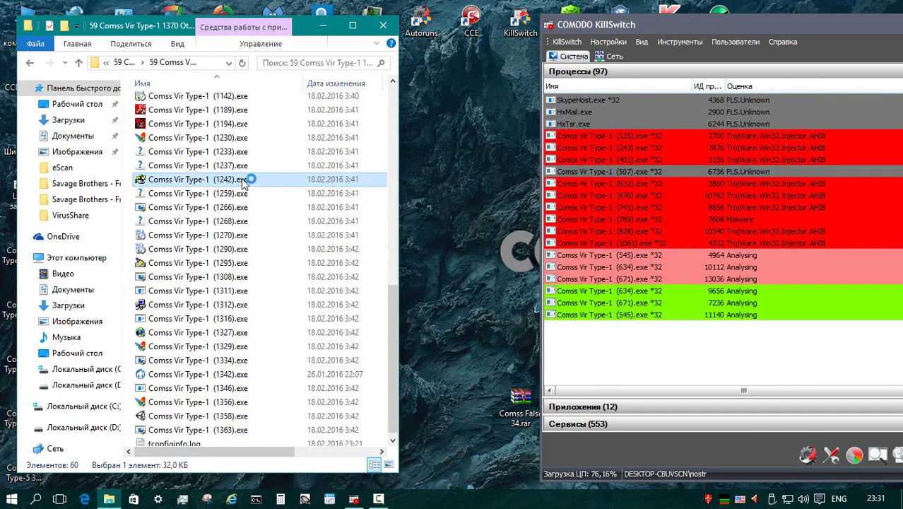
pyautogui.click(296, 184)
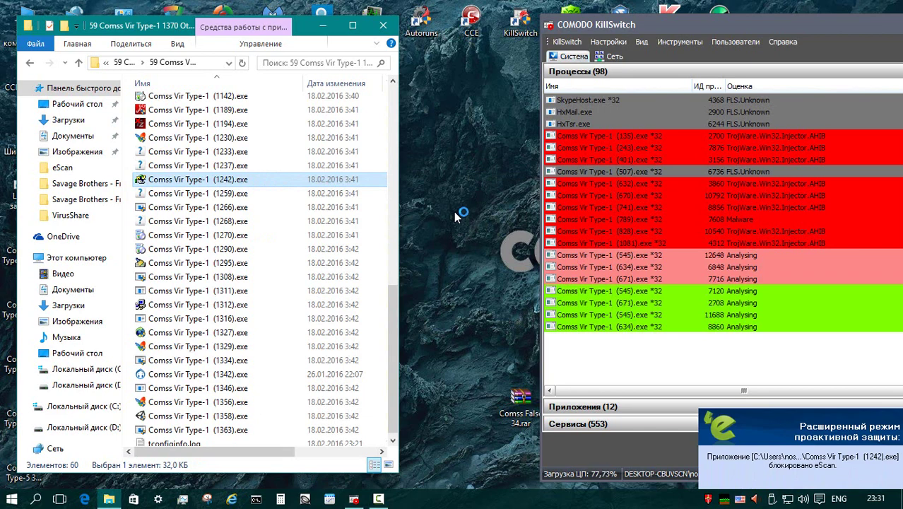
pyautogui.rightClick(235, 193)
pyautogui.click(278, 184)
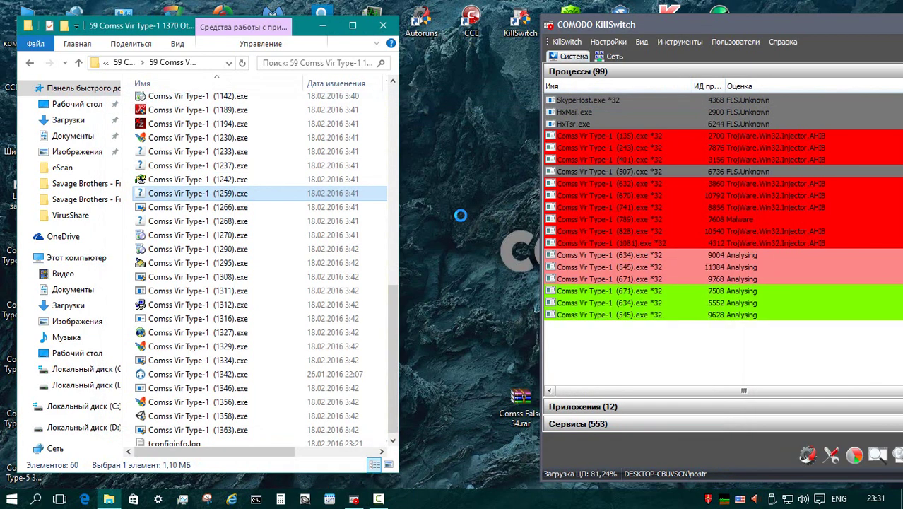
pyautogui.rightClick(226, 207)
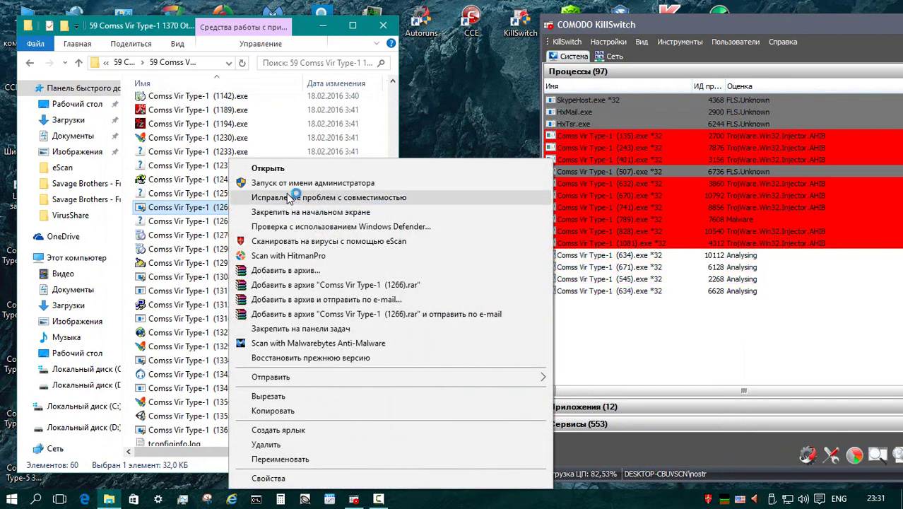
pyautogui.click(399, 187)
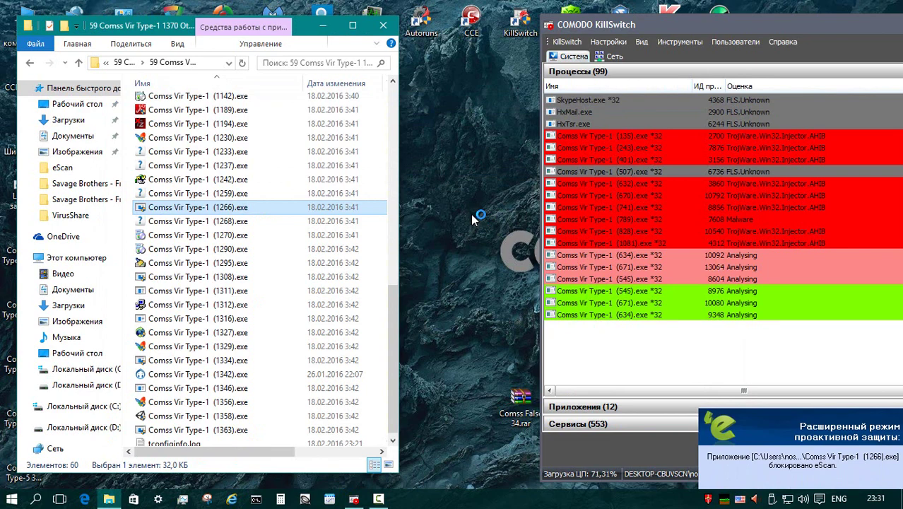
# Step: Run Comss Vir Type-1 (1268).exe, (1270).exe and (1290).exe as administrator, closing the Google Chrome Installer dialog
pyautogui.rightClick(239, 220)
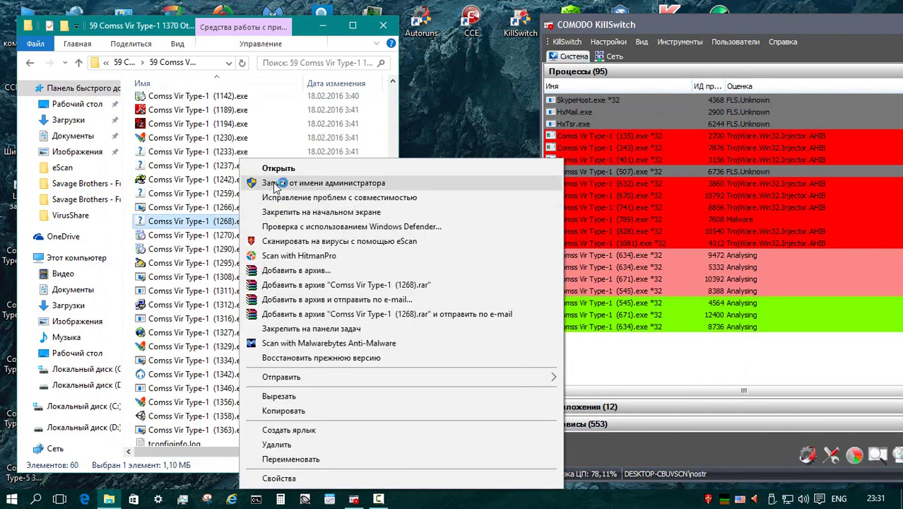
pyautogui.click(399, 185)
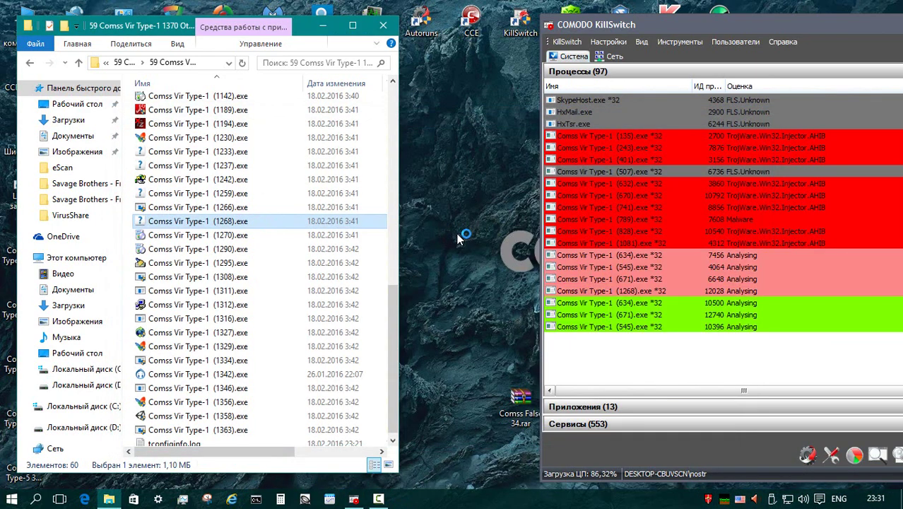
pyautogui.rightClick(240, 234)
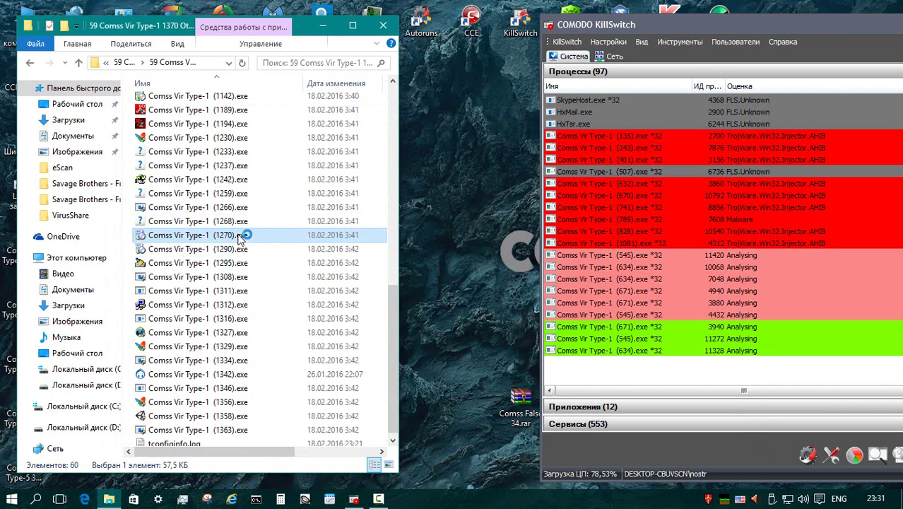
pyautogui.click(301, 182)
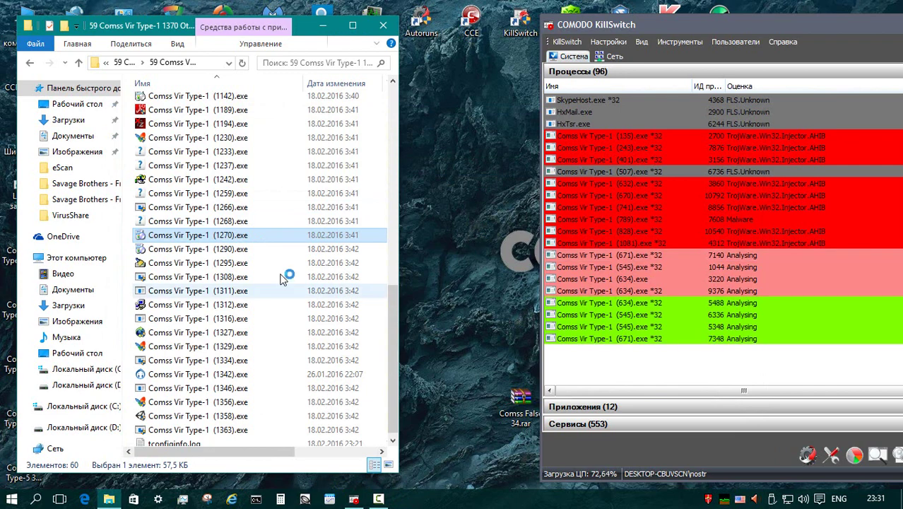
pyautogui.rightClick(241, 251)
pyautogui.click(292, 183)
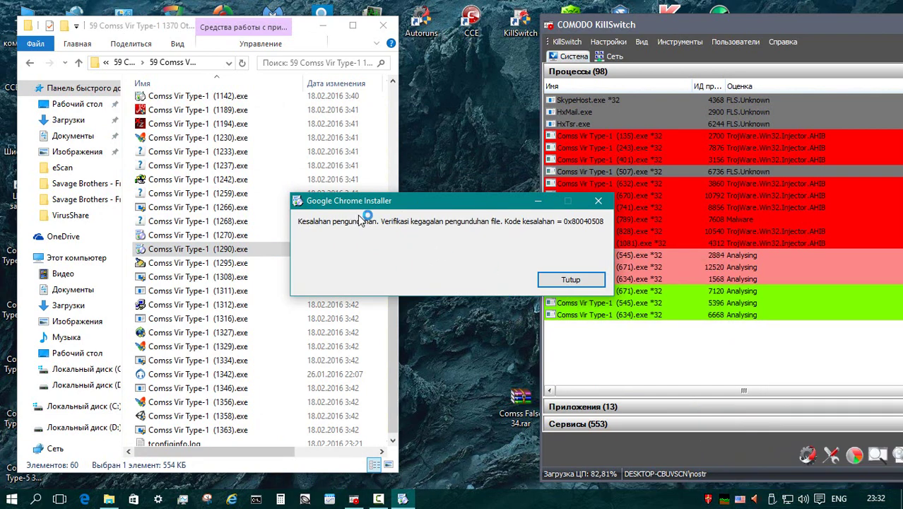
pyautogui.click(552, 279)
# Step: Run the samples Comss Vir Type-1 (1295).exe, (1308).exe and (1311).exe as administrator
pyautogui.rightClick(243, 263)
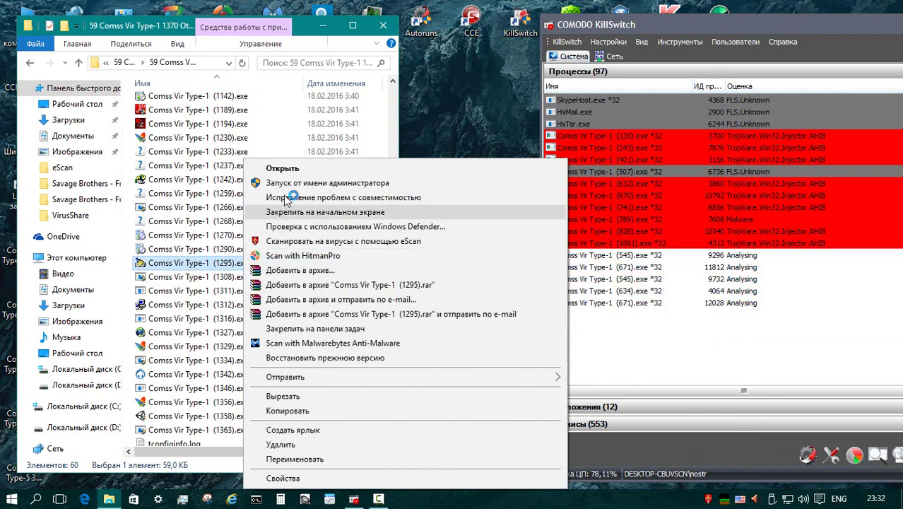
pyautogui.click(294, 185)
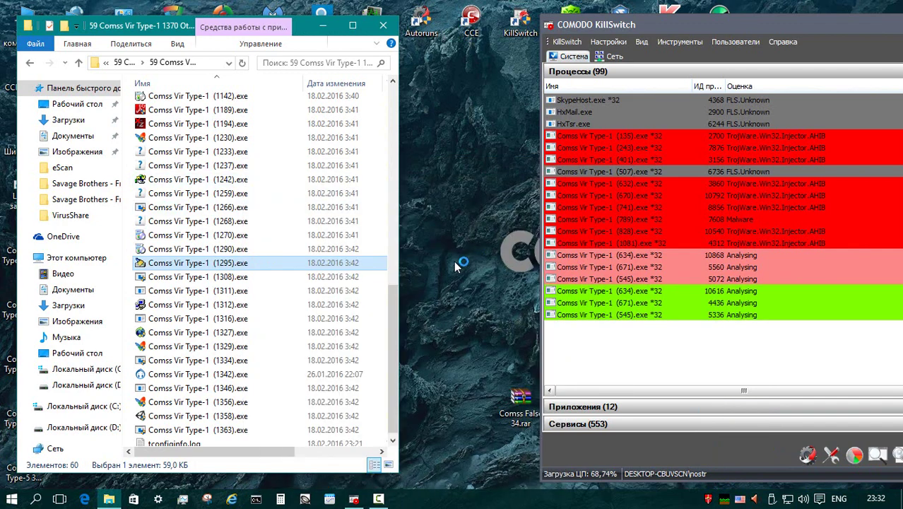
pyautogui.rightClick(243, 276)
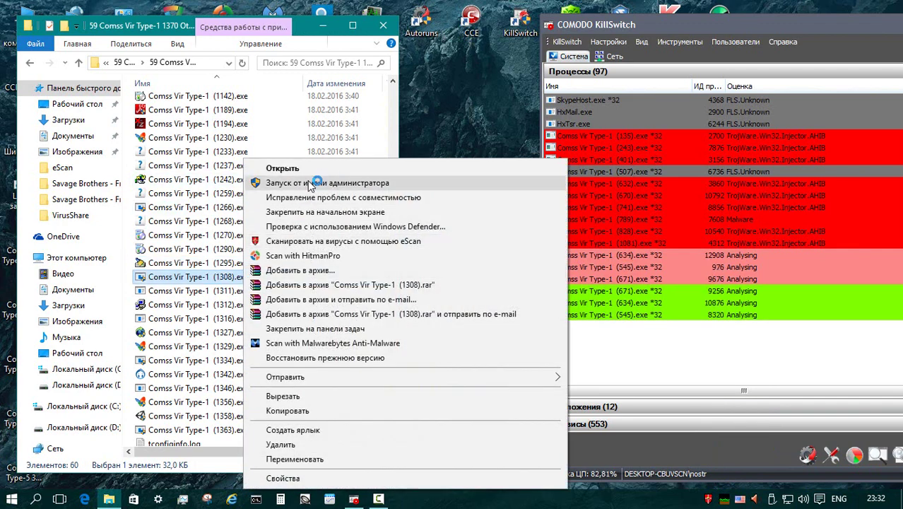
pyautogui.click(296, 183)
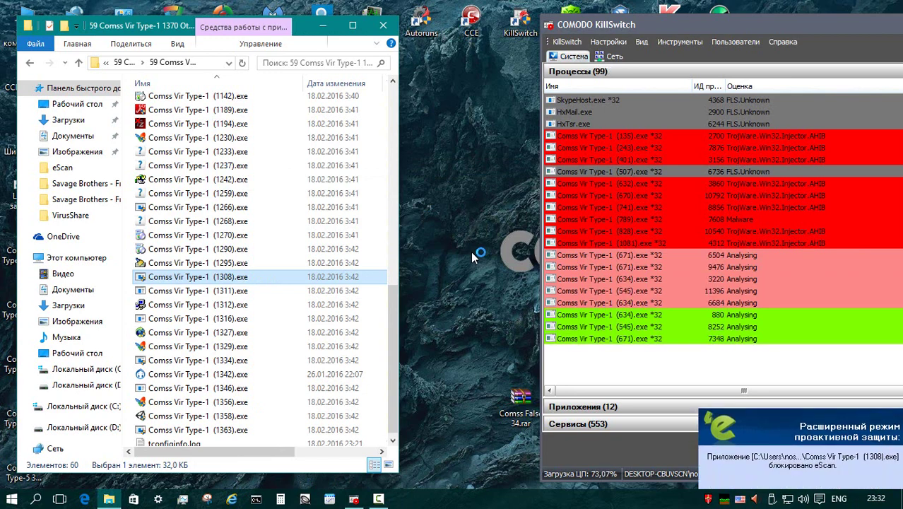
pyautogui.rightClick(233, 290)
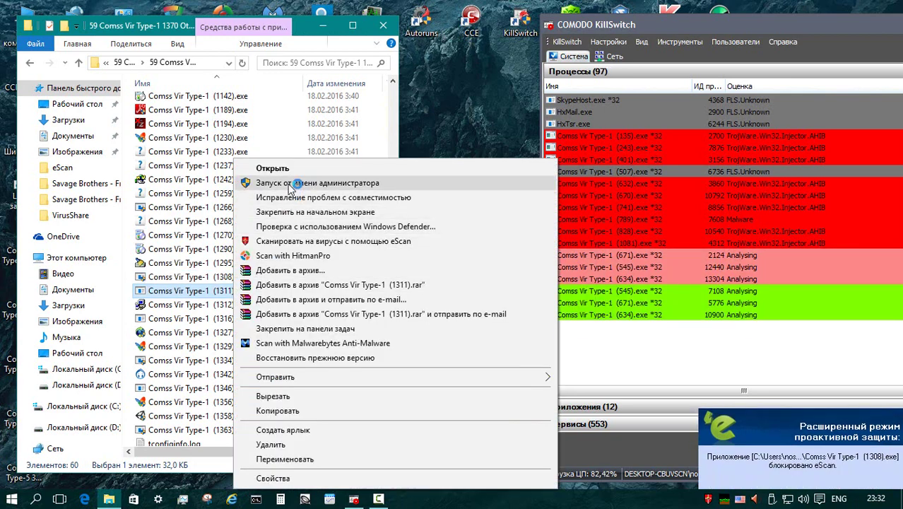
pyautogui.click(288, 183)
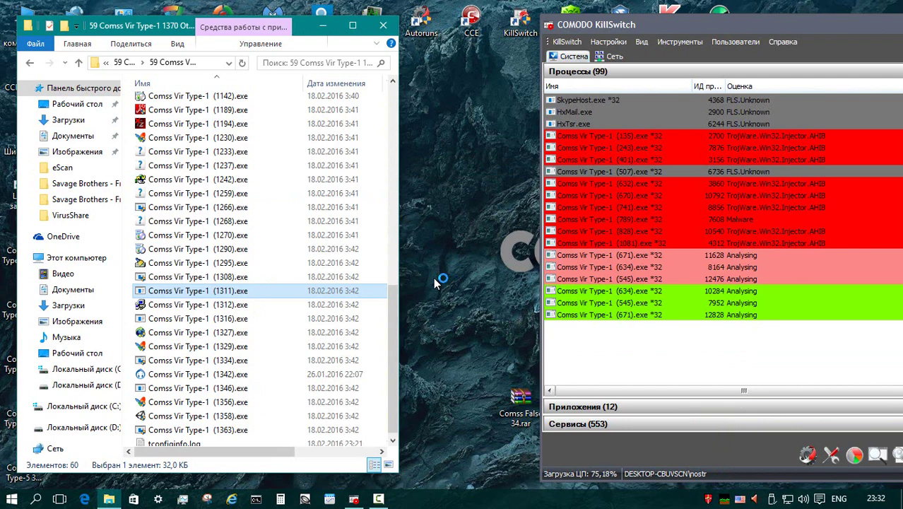
# Step: Run the samples Comss Vir Type-1 (1312).exe, (1316).exe and (1327).exe as administrator
pyautogui.rightClick(236, 305)
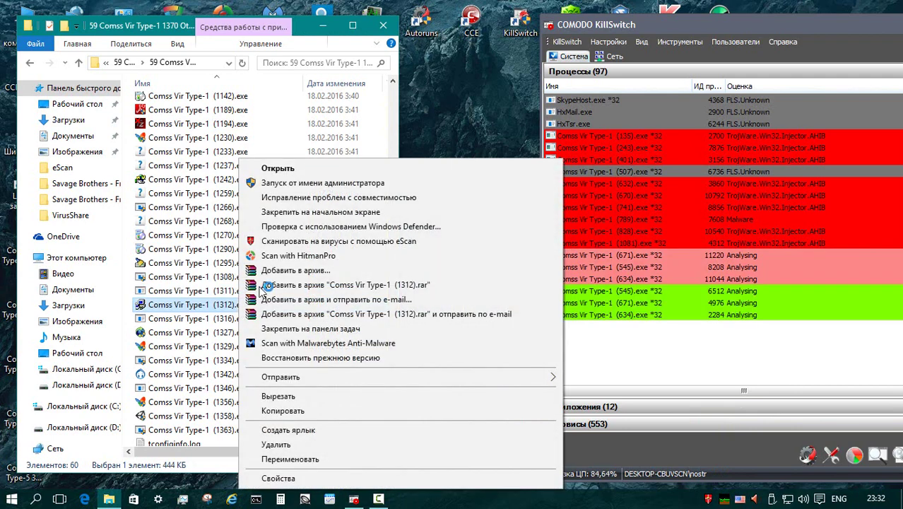
pyautogui.click(289, 181)
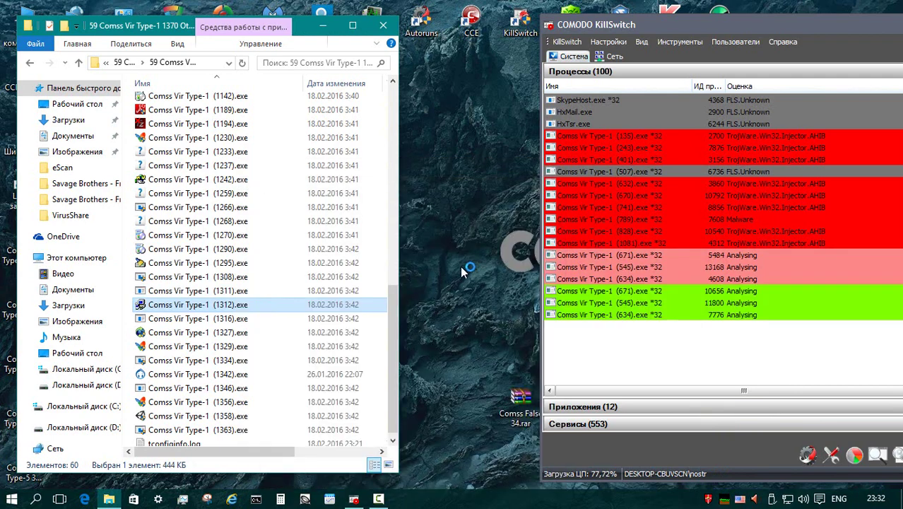
pyautogui.rightClick(238, 318)
pyautogui.click(289, 183)
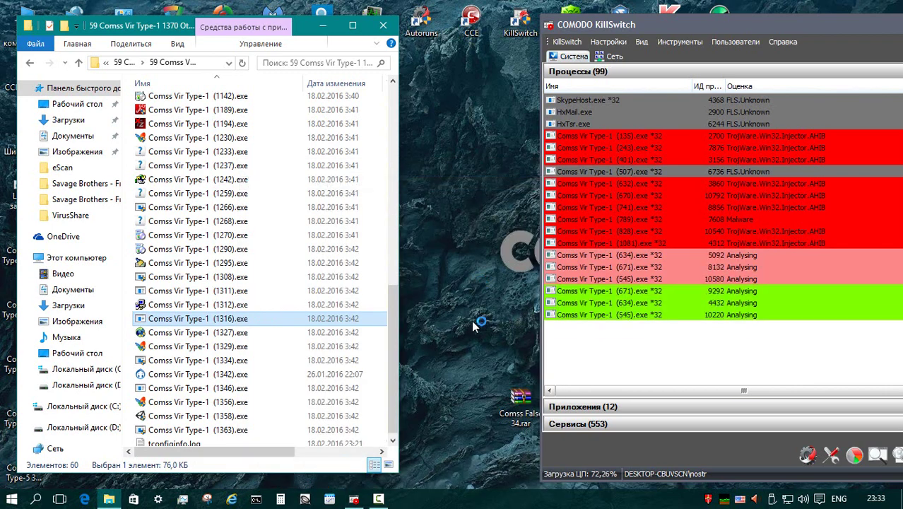
pyautogui.rightClick(240, 333)
pyautogui.click(283, 183)
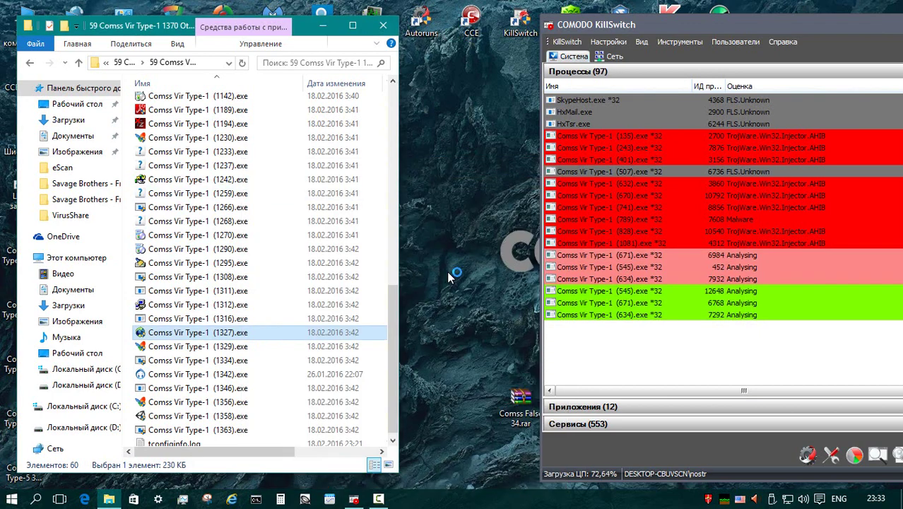
# Step: Run the samples Comss Vir Type-1 (1329).exe, (1334).exe and (1342).exe as administrator
pyautogui.rightClick(238, 346)
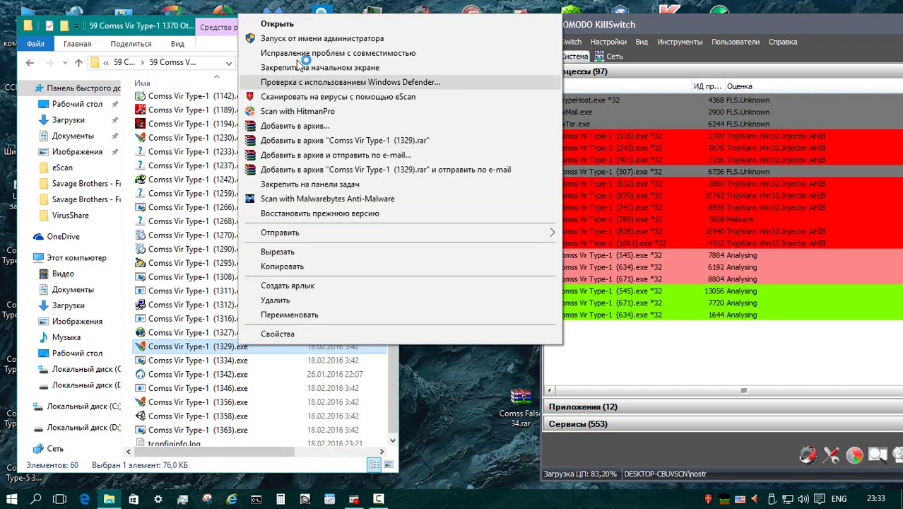
pyautogui.click(305, 37)
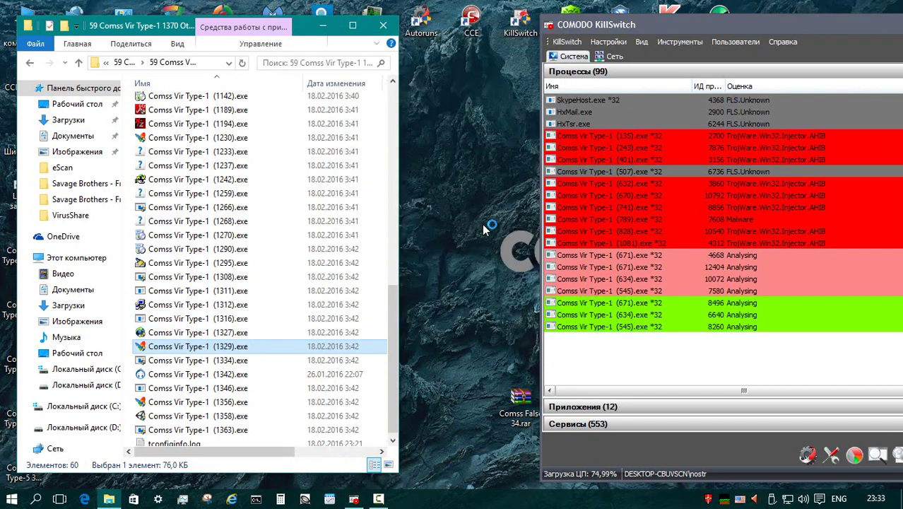
pyautogui.rightClick(237, 360)
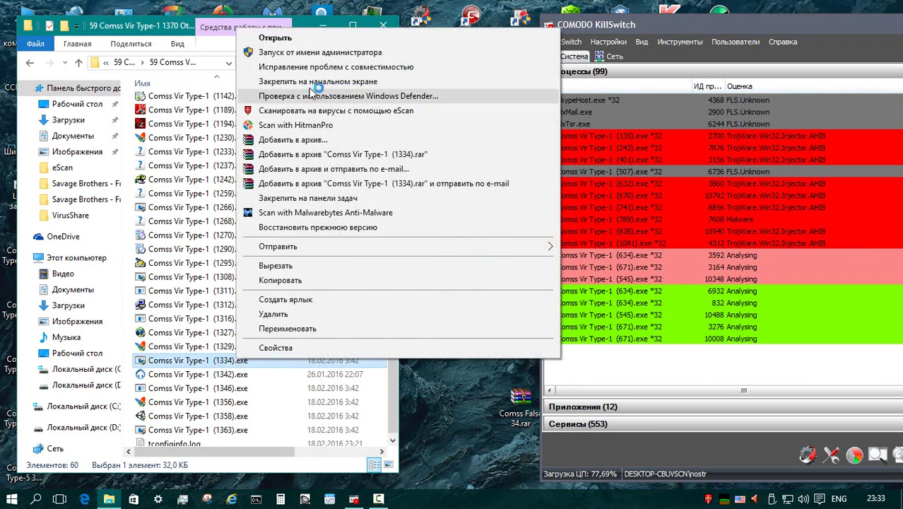
pyautogui.click(309, 54)
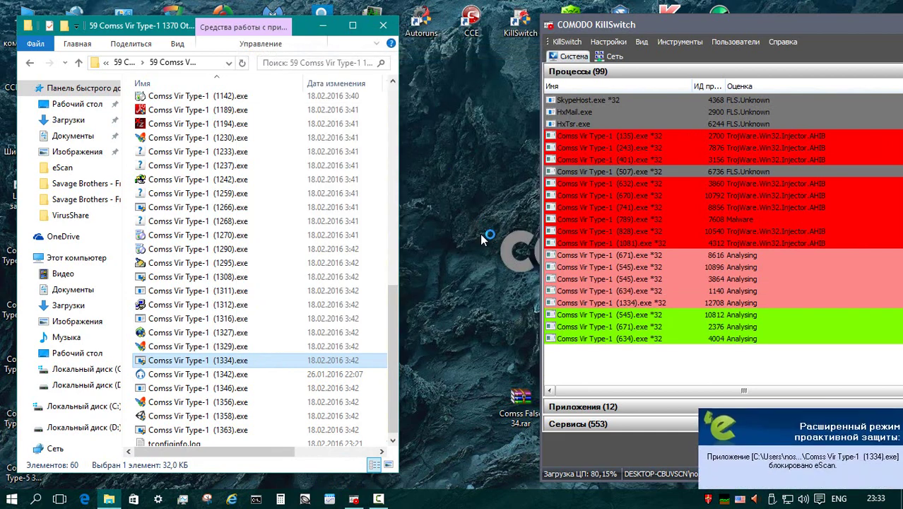
pyautogui.rightClick(234, 374)
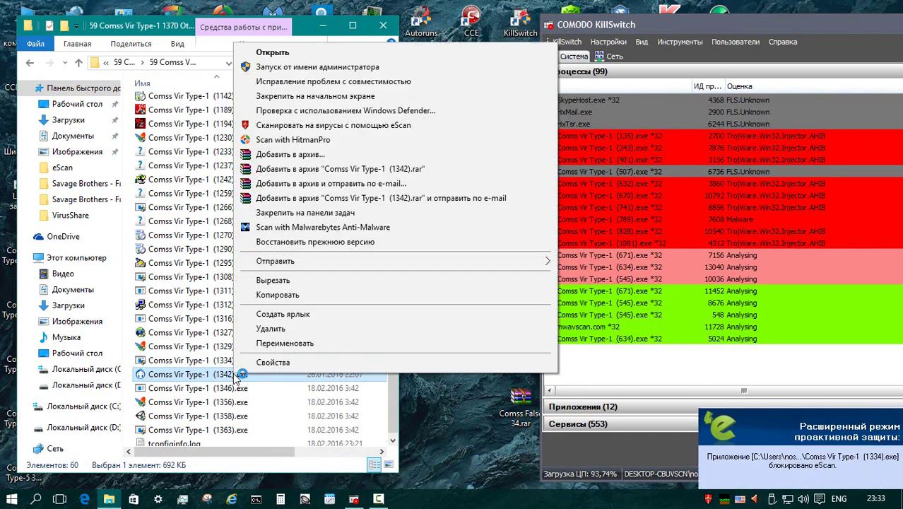
pyautogui.click(311, 67)
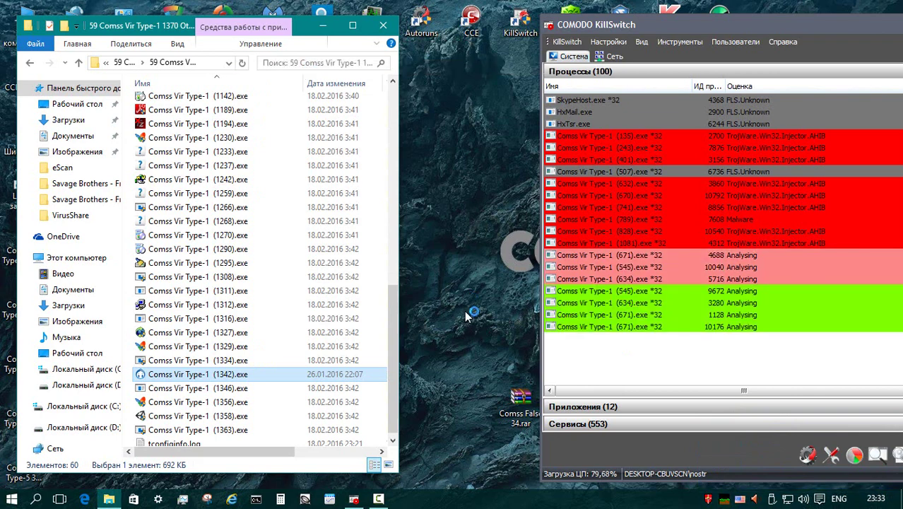
# Step: Run the samples Comss Vir Type-1 (1346).exe, (1356).exe, (1358).exe and (1363).exe as administrator
pyautogui.rightClick(237, 388)
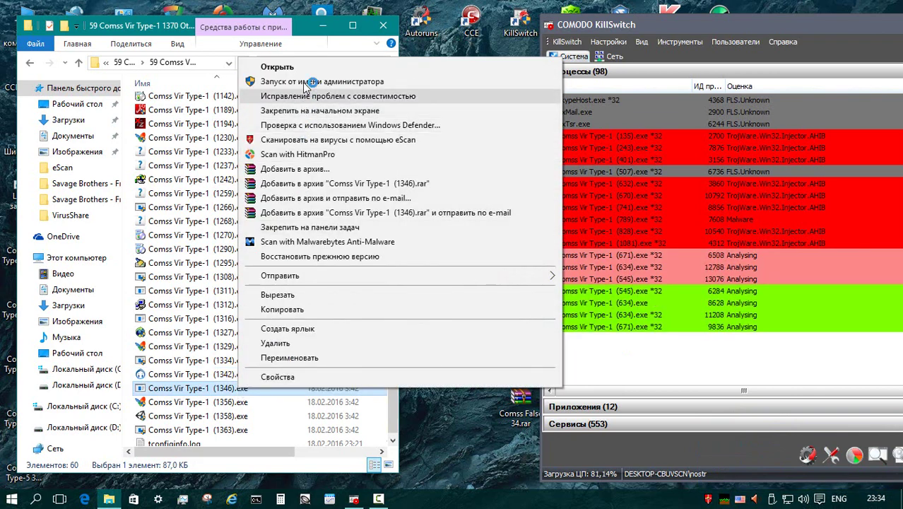
pyautogui.click(304, 82)
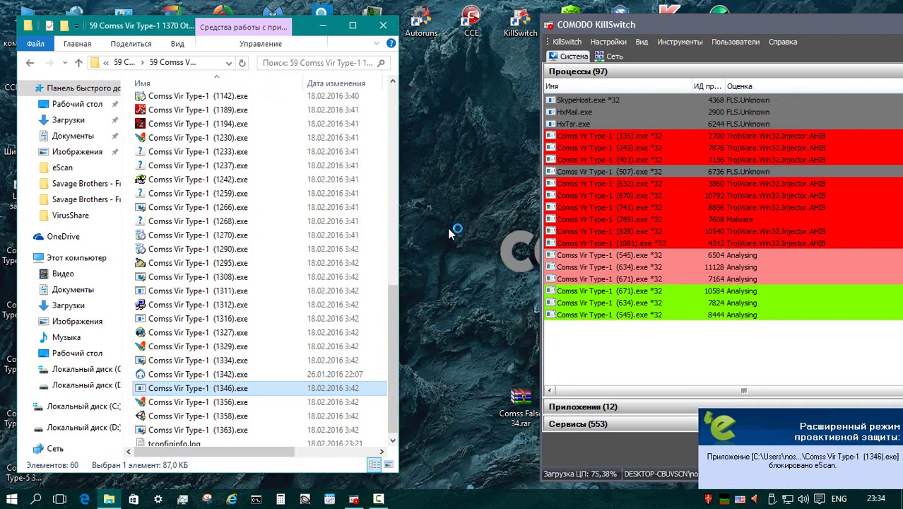
pyautogui.rightClick(238, 401)
pyautogui.click(300, 82)
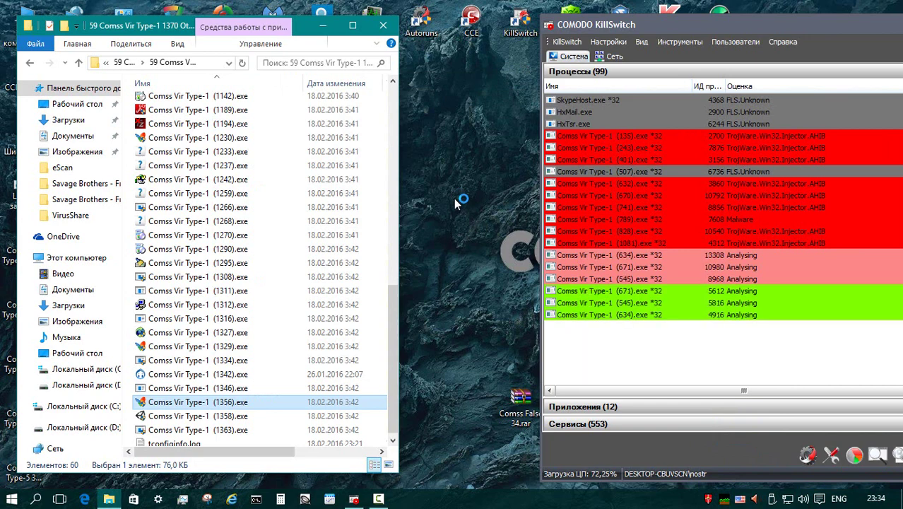
pyautogui.rightClick(244, 416)
pyautogui.click(342, 110)
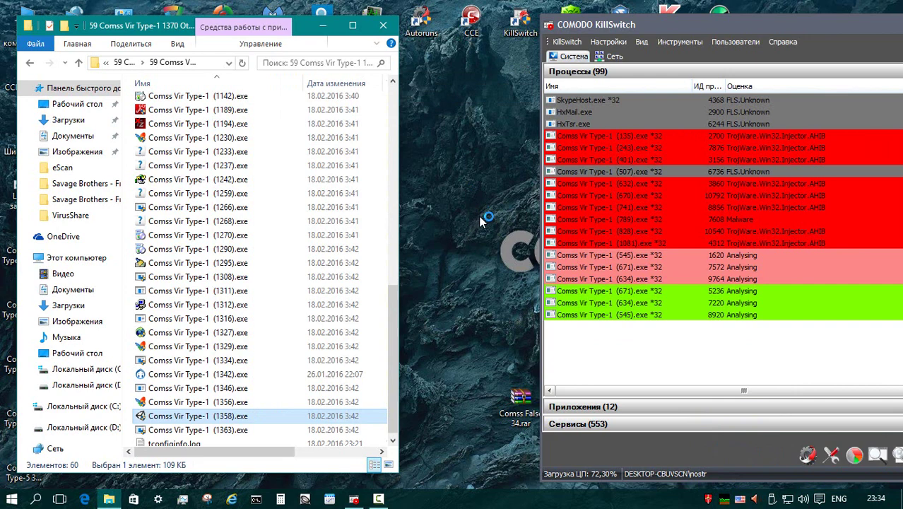
pyautogui.rightClick(240, 429)
pyautogui.click(311, 122)
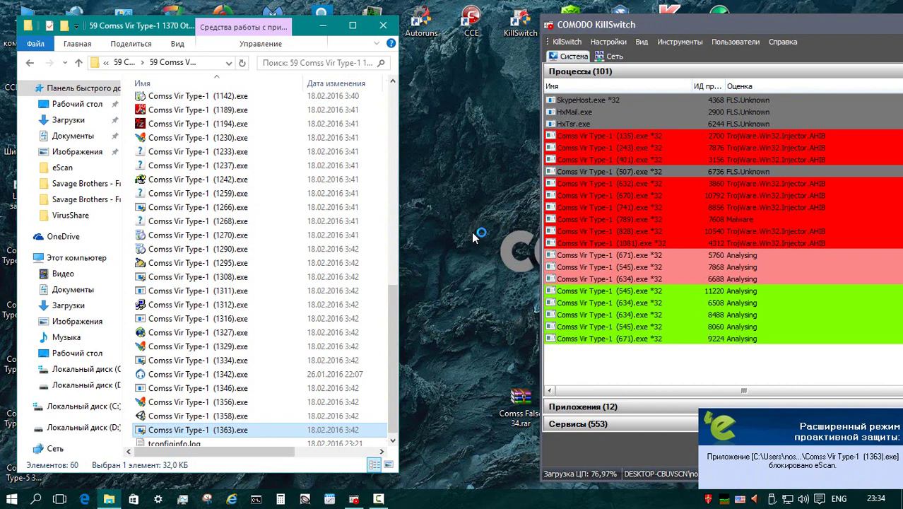
# Step: Delete all files in the Comss Vir Type-1 sample folder, skipping every file that is in use
pyautogui.moveTo(393, 397); pyautogui.dragTo(405, 236)
pyautogui.hotkey('ctrl', 'a')
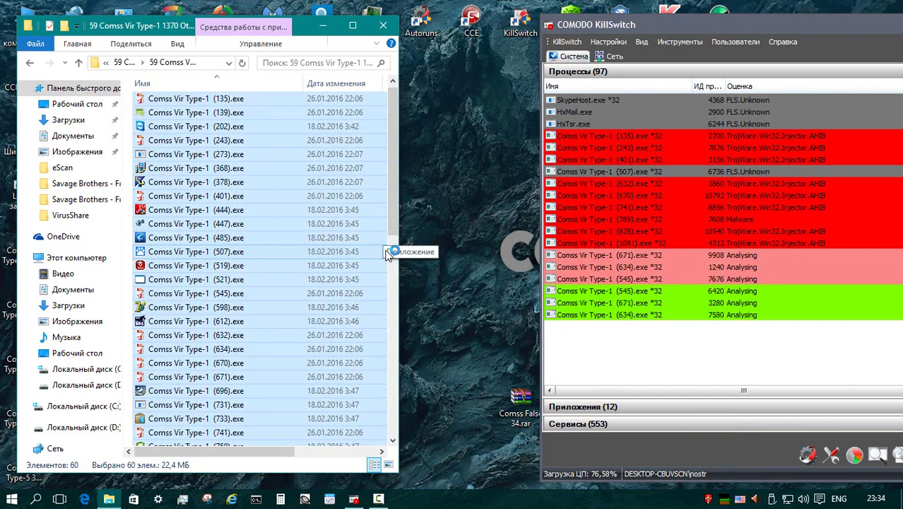
pyautogui.press('Delete')
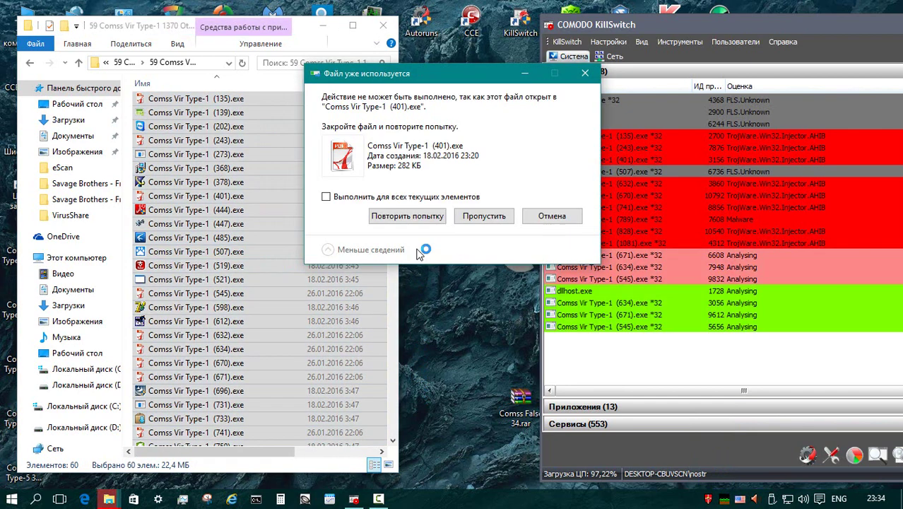
pyautogui.click(326, 197)
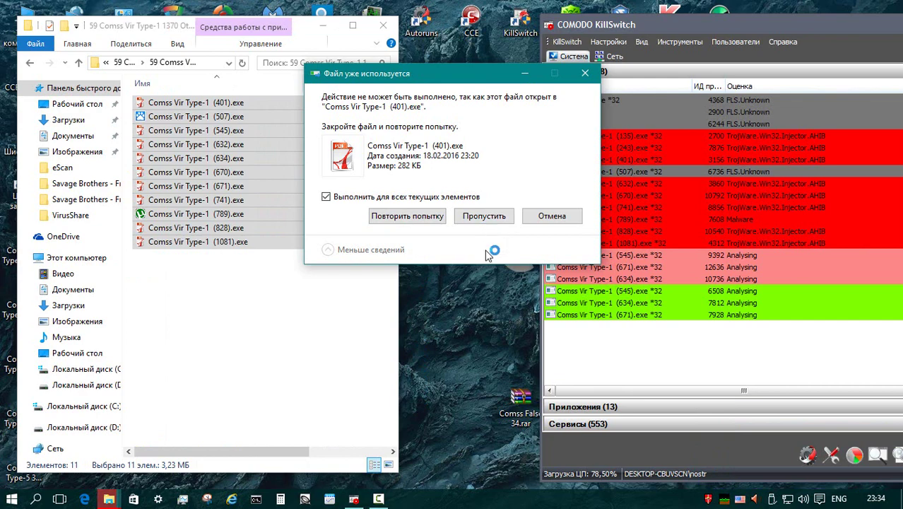
pyautogui.click(479, 217)
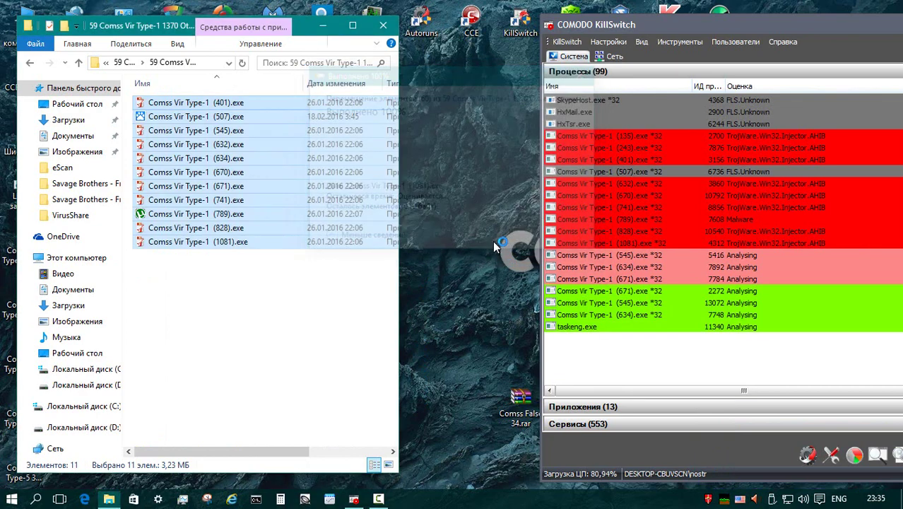
pyautogui.click(317, 312)
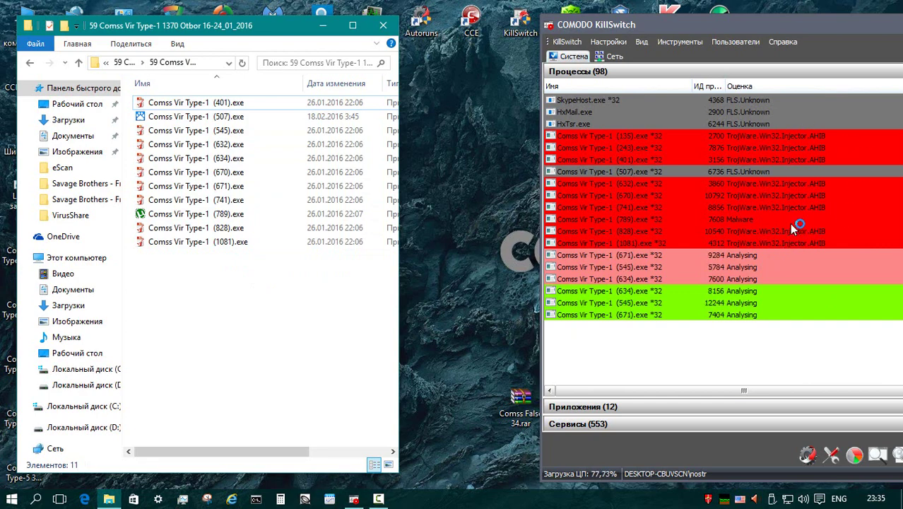
# Step: Close the Type-1 sample folder and open the 3 Trojan Encoder Type-6 660 subfolder of the desktop's Trojan Encoder folder
pyautogui.click(383, 25)
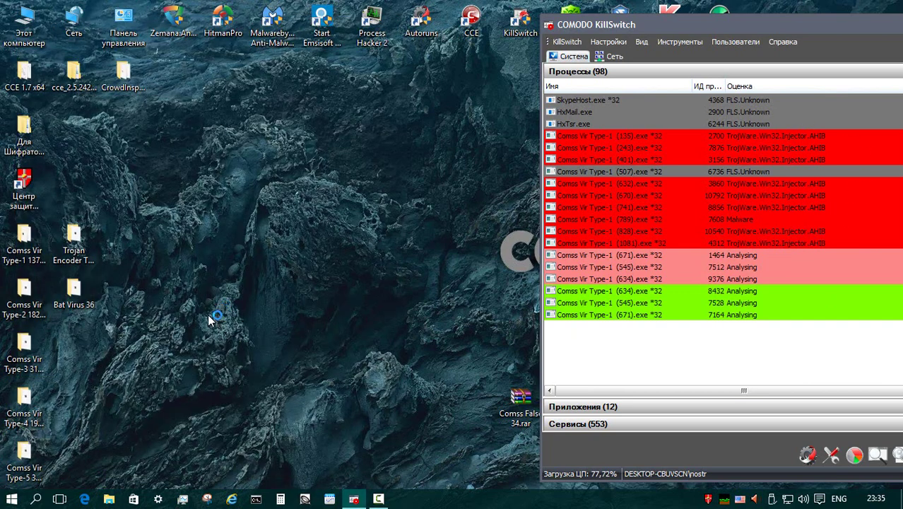
pyautogui.click(74, 235)
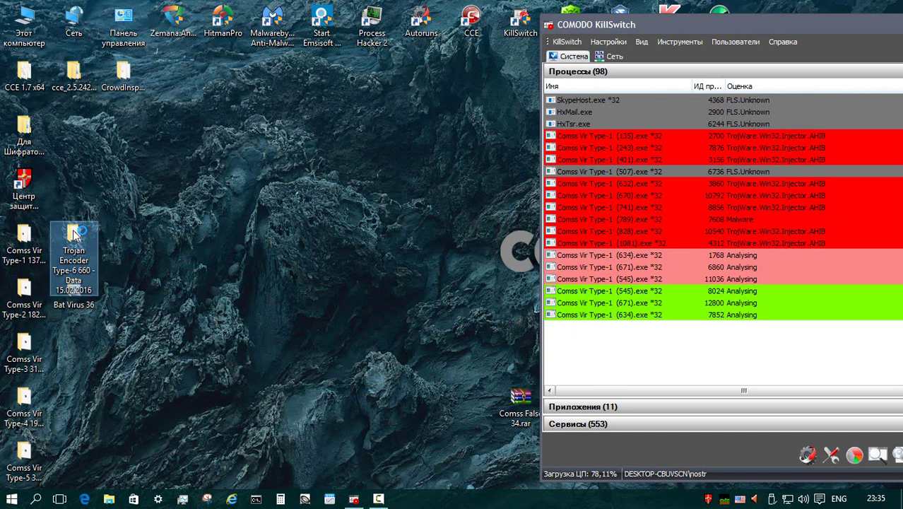
pyautogui.doubleClick(74, 235)
pyautogui.doubleClick(212, 116)
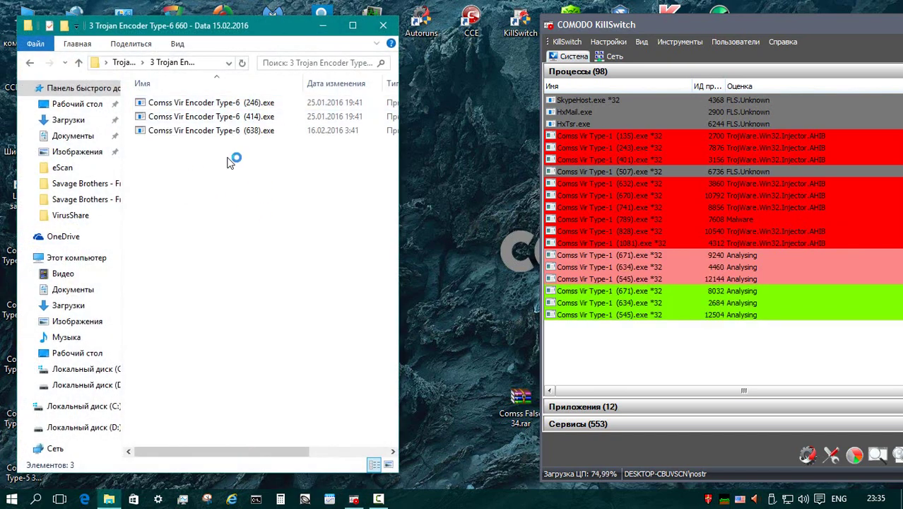
# Step: Run Comss Vir Encoder Type-6 (246).exe and (414).exe as administrator, closing the message after each launch
pyautogui.click(205, 103)
pyautogui.rightClick(205, 104)
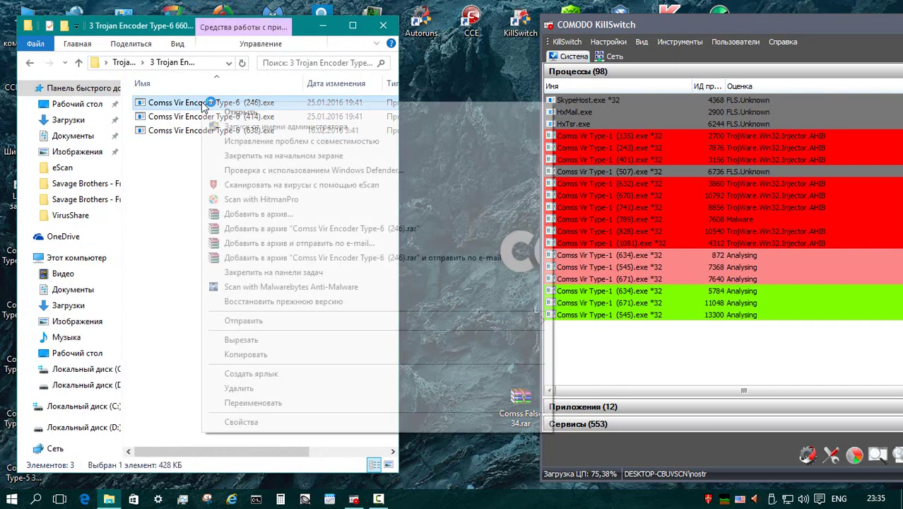
pyautogui.click(240, 131)
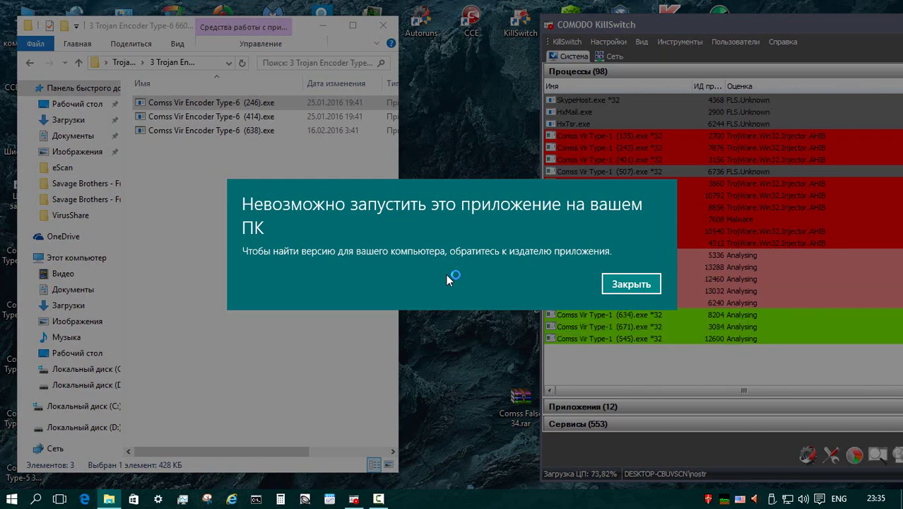
pyautogui.click(626, 285)
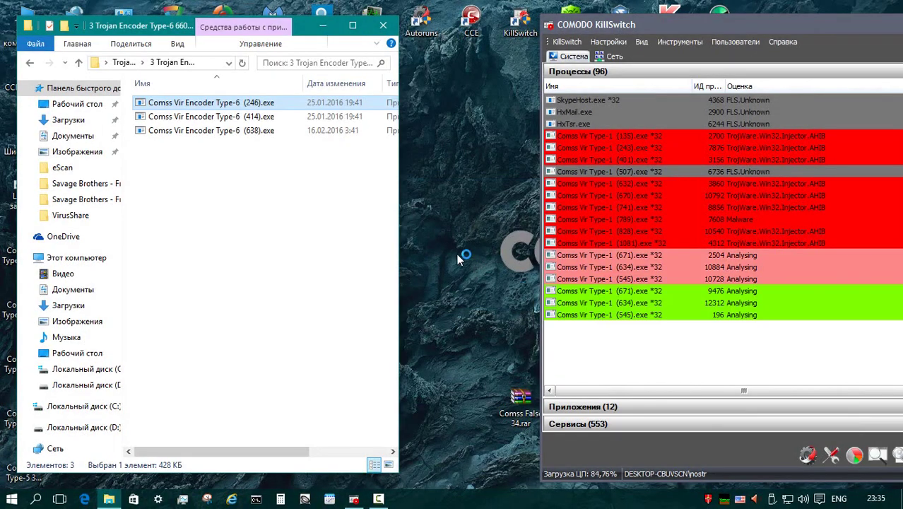
pyautogui.click(215, 116)
pyautogui.rightClick(216, 116)
pyautogui.click(278, 141)
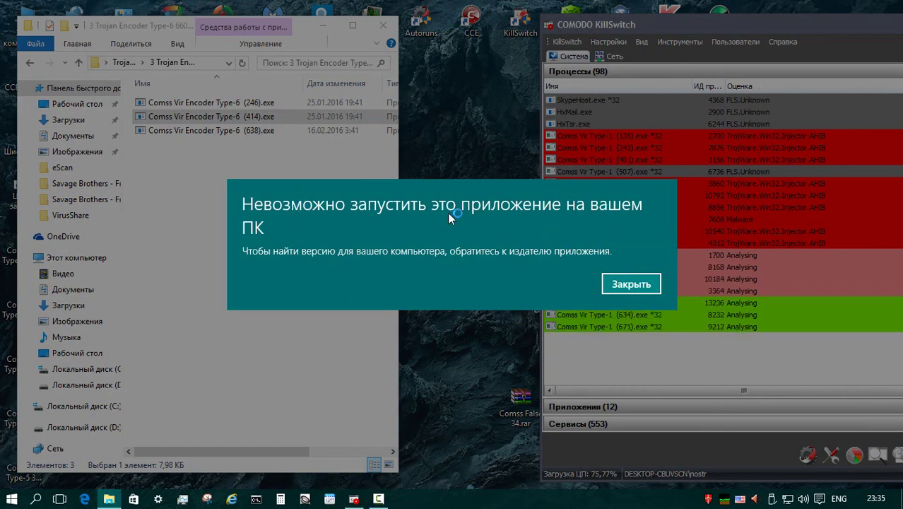
pyautogui.click(631, 284)
# Step: Run the sample Comss Vir Encoder Type-6 (638).exe as administrator
pyautogui.click(217, 131)
pyautogui.rightClick(219, 134)
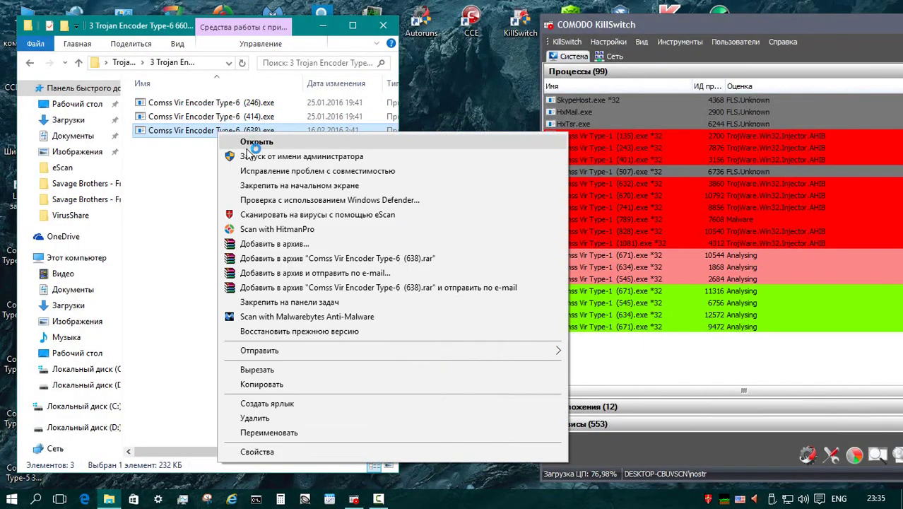
pyautogui.click(254, 156)
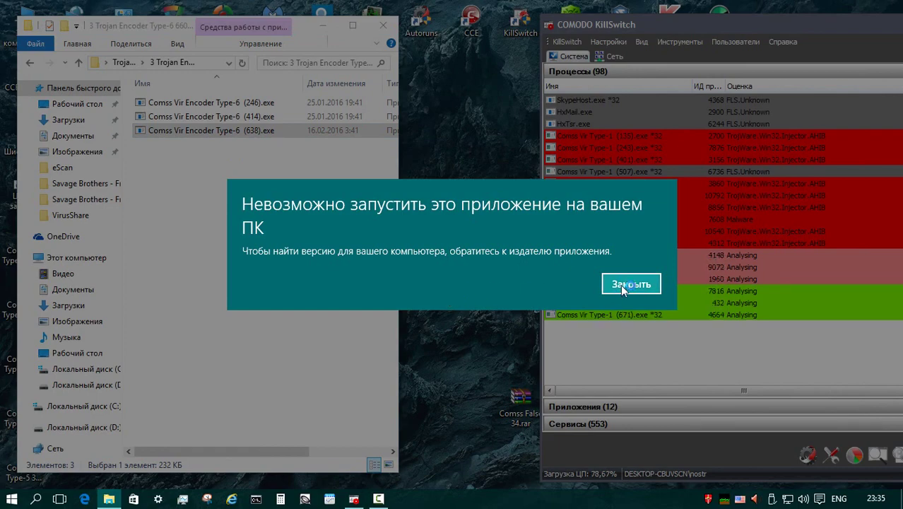
# Step: Dismiss the launch message, close the Trojan Encoder folder, and open the 55 Comss Vir Type-5 314 No Otbor 02_2016 Alt subfolder from the desktop's Type-5 folder
pyautogui.click(620, 284)
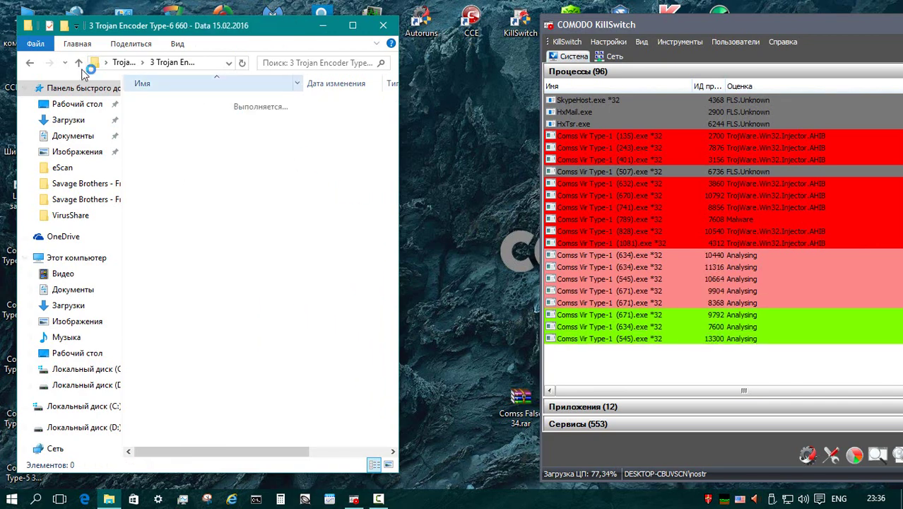
pyautogui.click(383, 26)
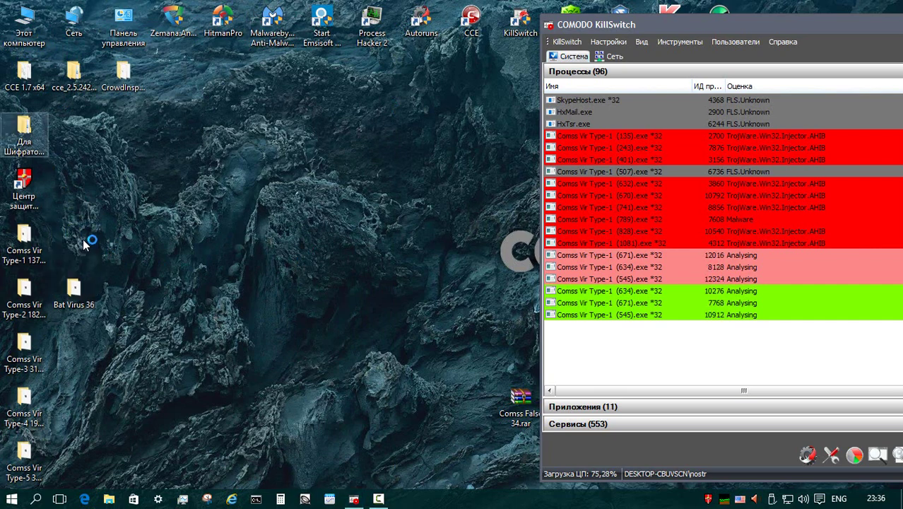
pyautogui.doubleClick(43, 452)
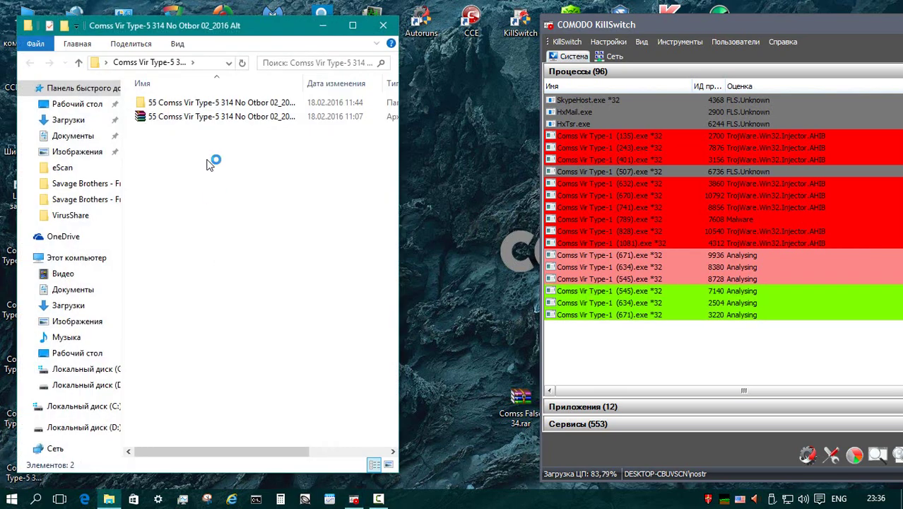
pyautogui.doubleClick(212, 102)
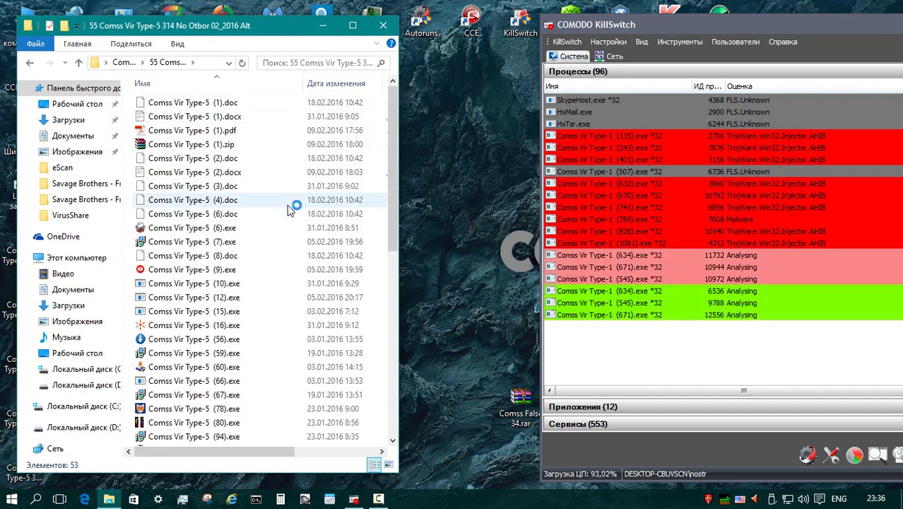
# Step: Open Comss Vir Type-5 (1).pdf, look through its text, and close the document
pyautogui.doubleClick(310, 131)
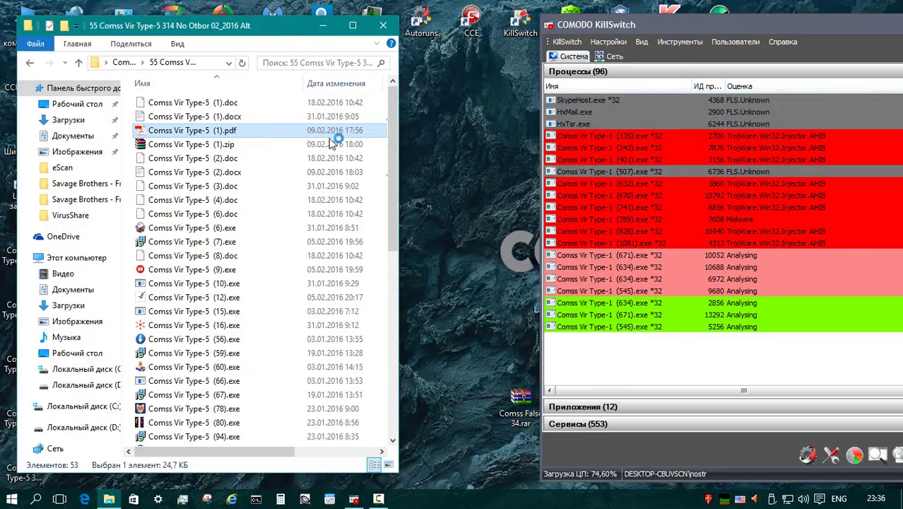
pyautogui.scroll(-10, 411, 176)
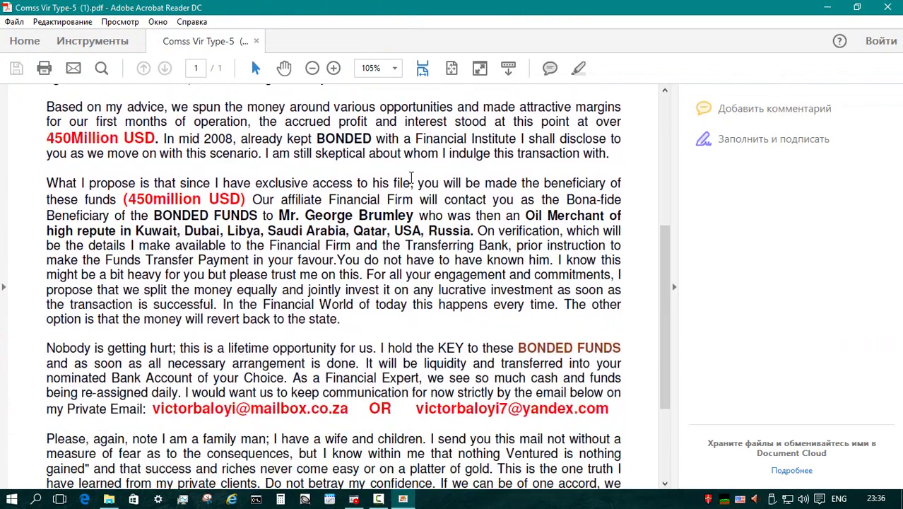
pyautogui.scroll(10, 410, 177)
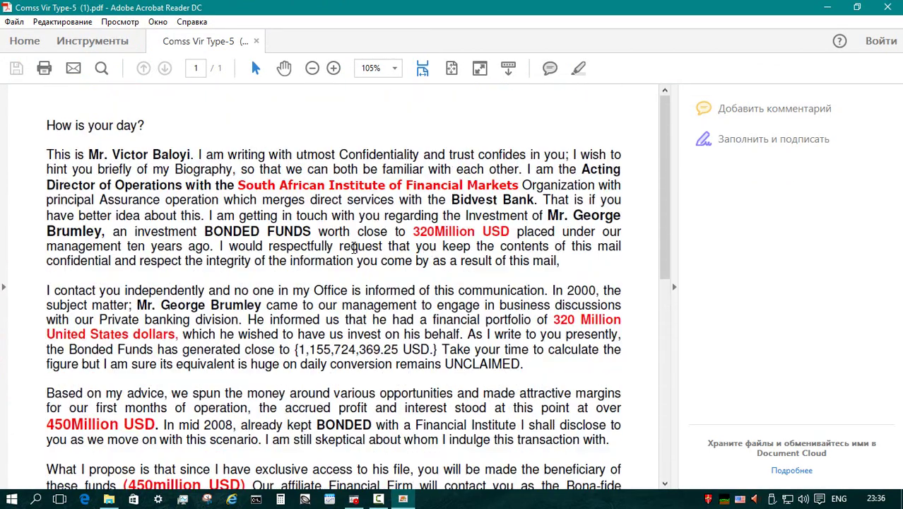
pyautogui.hotkey('alt', 'F4')
# Step: Extract Comss Vir Type-5 (1).zip into its own folder and open the extracted JuniperPasswordDecryptor folder
pyautogui.rightClick(240, 146)
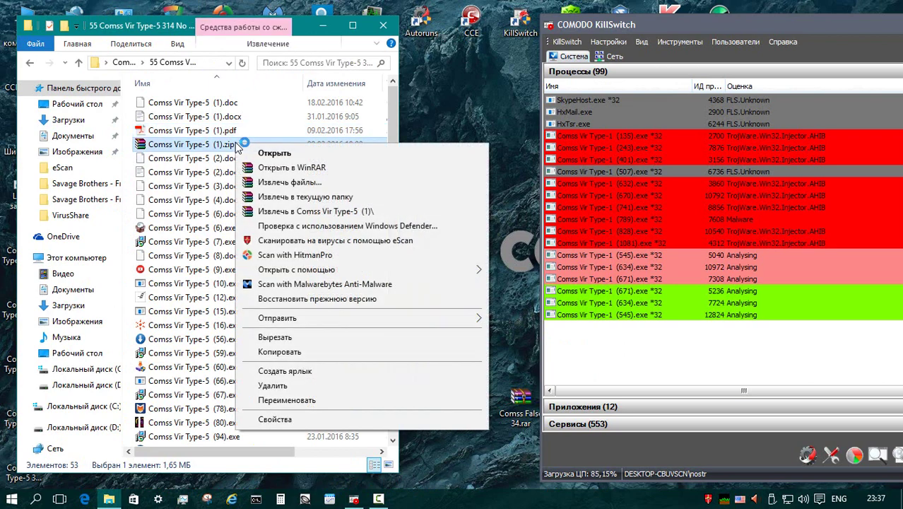
pyautogui.click(335, 212)
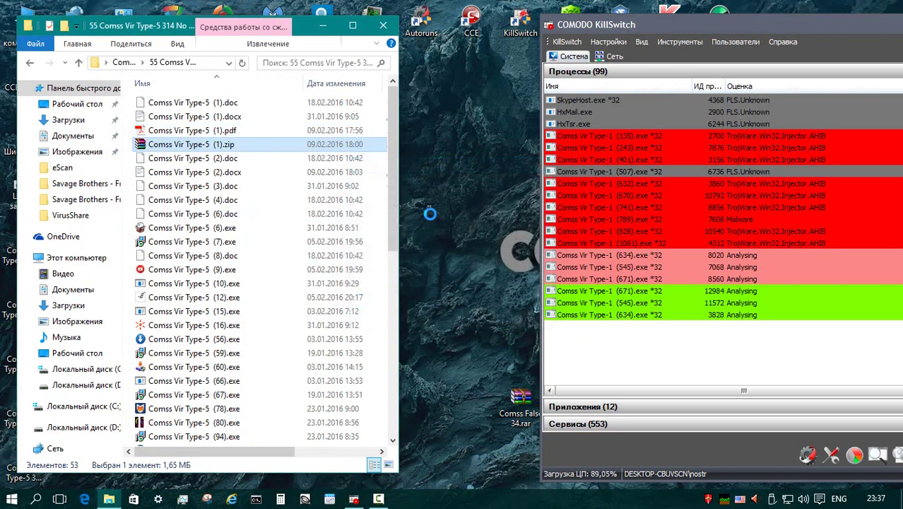
pyautogui.doubleClick(227, 104)
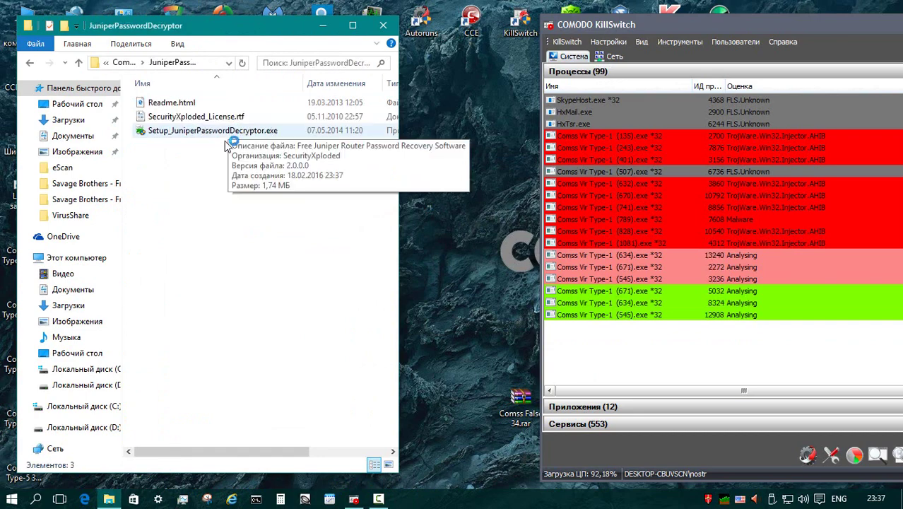
# Step: Run Setup_JuniperPasswordDecryptor.exe, accept the license terms, and start the installation
pyautogui.doubleClick(212, 131)
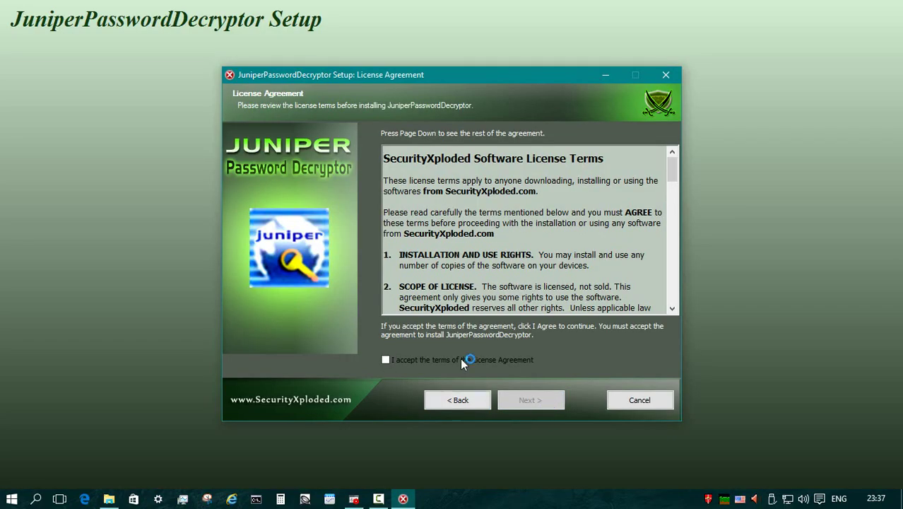
pyautogui.click(464, 361)
pyautogui.click(531, 401)
pyautogui.click(531, 401)
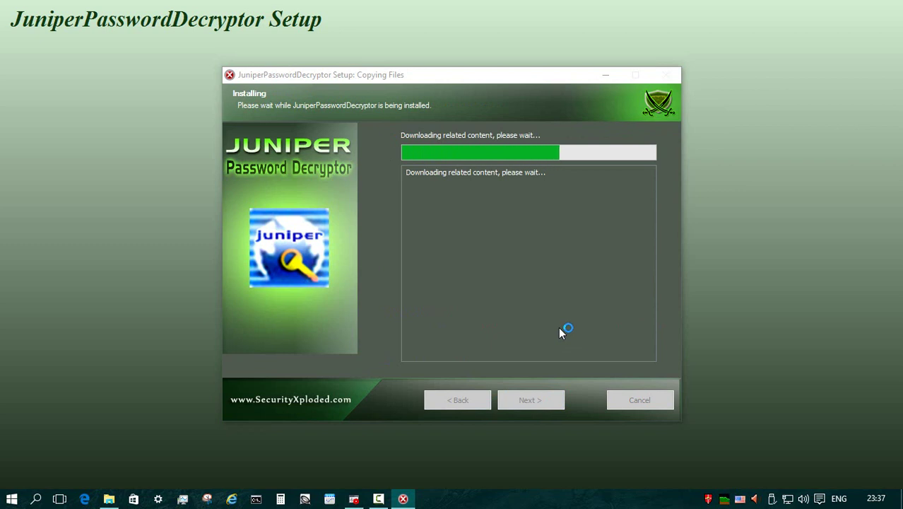
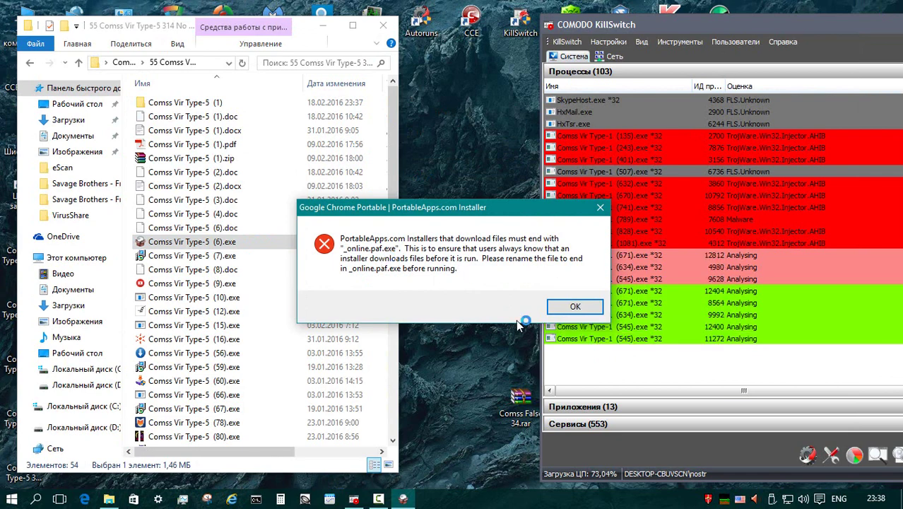
# Step: Close the Google Chrome Portable installer message, run Comss Vir Type-5 (7).exe as administrator, and accept the CutePDF Writer license agreement
pyautogui.click(576, 307)
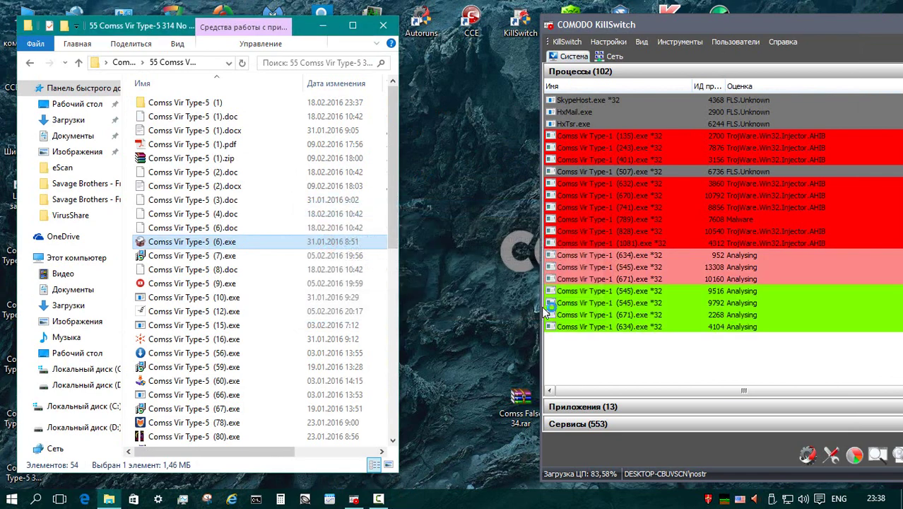
pyautogui.rightClick(225, 255)
pyautogui.click(254, 180)
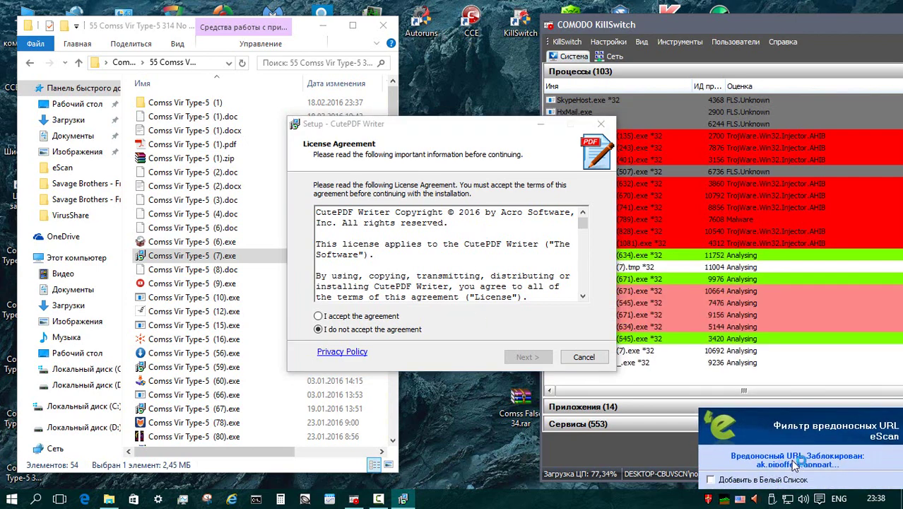
pyautogui.click(318, 316)
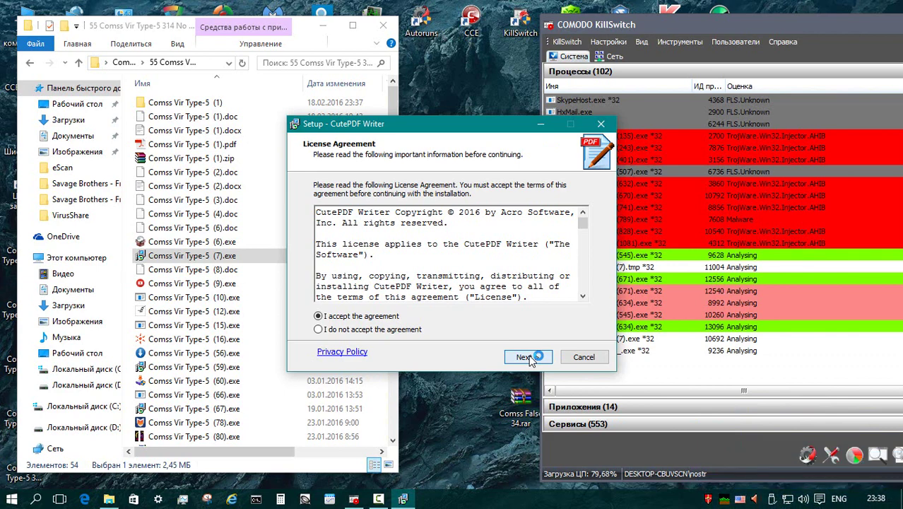
pyautogui.click(527, 357)
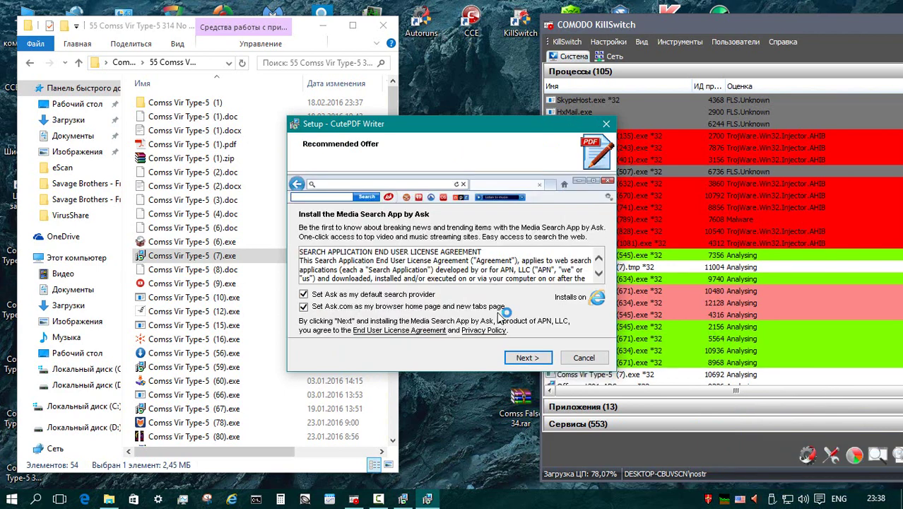
# Step: Disable both Ask search and home page options, then install CutePDF Writer with the PS2PDF converter download
pyautogui.click(304, 306)
pyautogui.click(303, 294)
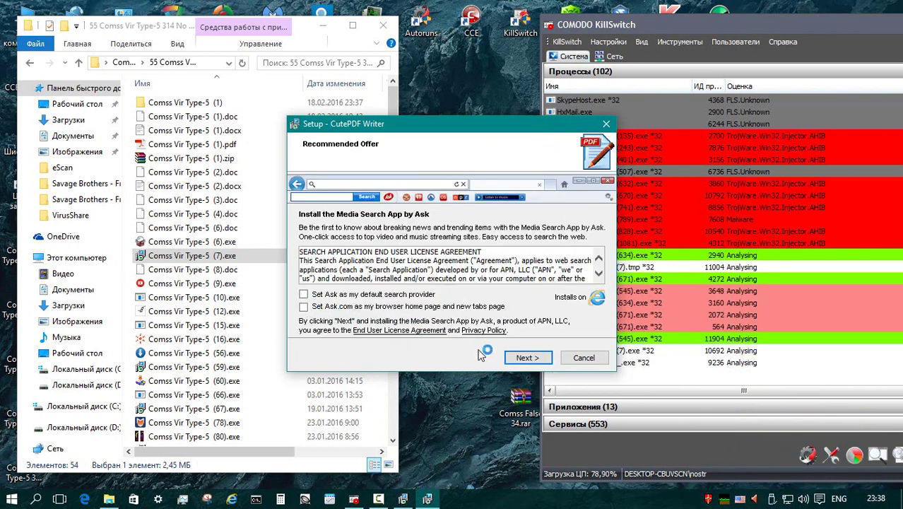
pyautogui.click(527, 358)
pyautogui.click(528, 357)
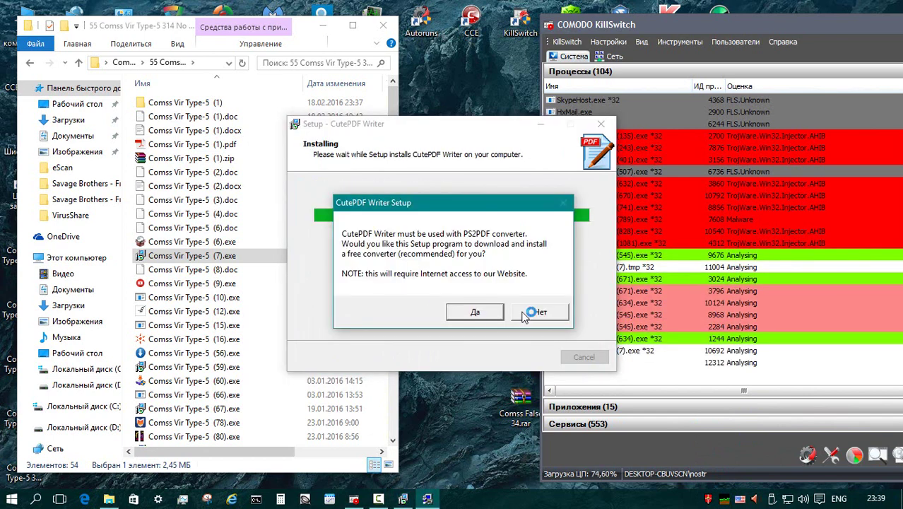
pyautogui.click(474, 313)
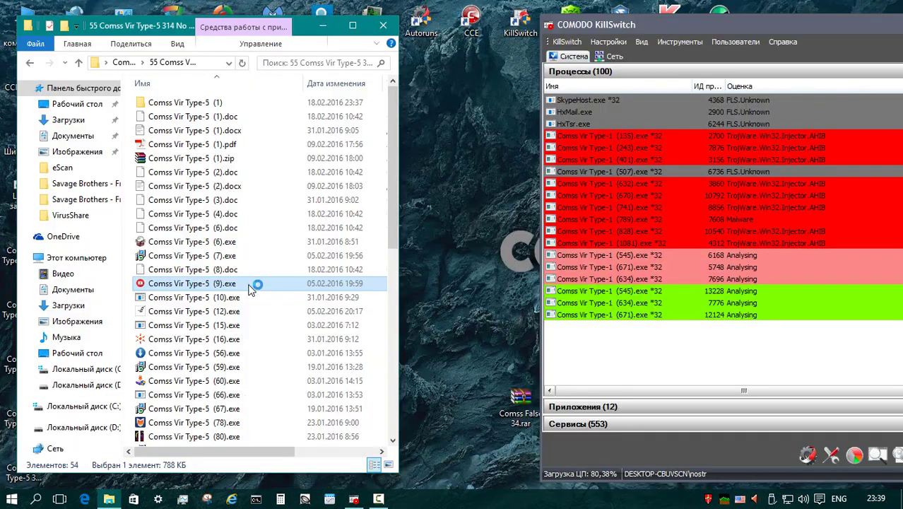
# Step: Run Comss Vir Type-5 (9).exe as administrator, start its YouTube subscribers bot, and close the program
pyautogui.rightClick(251, 285)
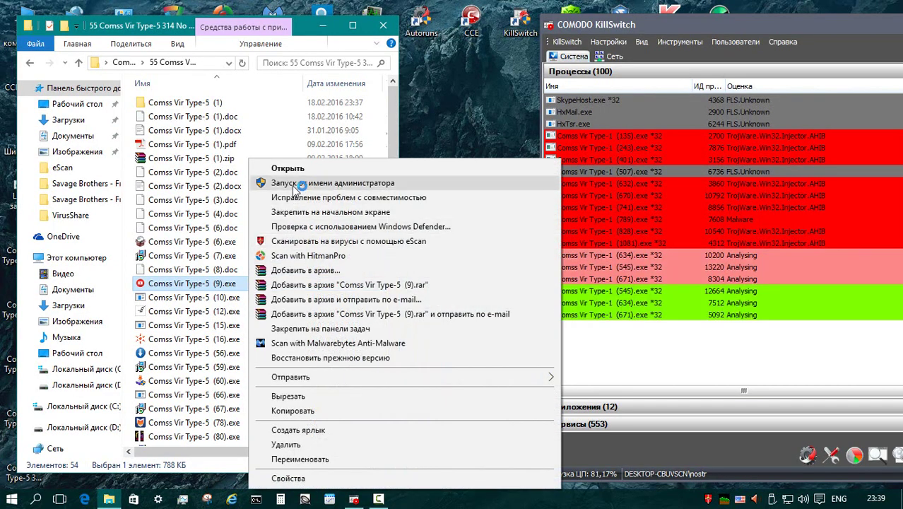
pyautogui.click(304, 182)
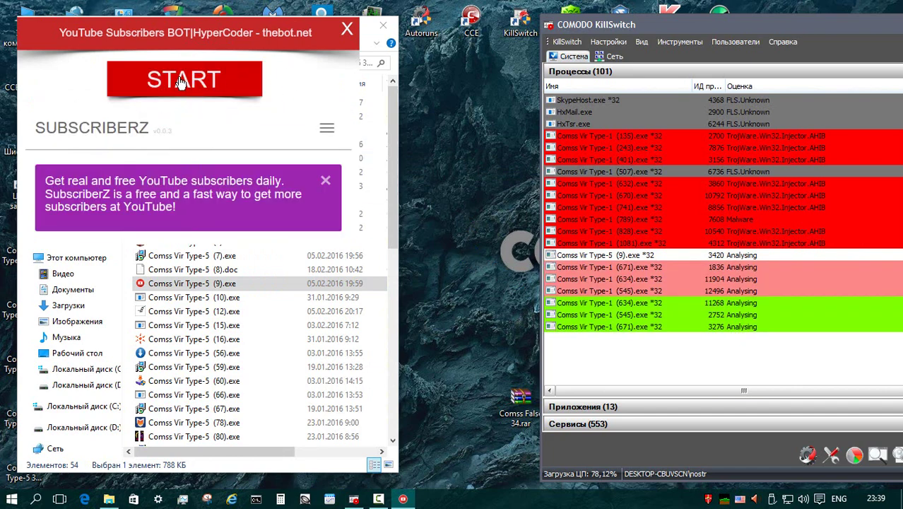
pyautogui.click(189, 108)
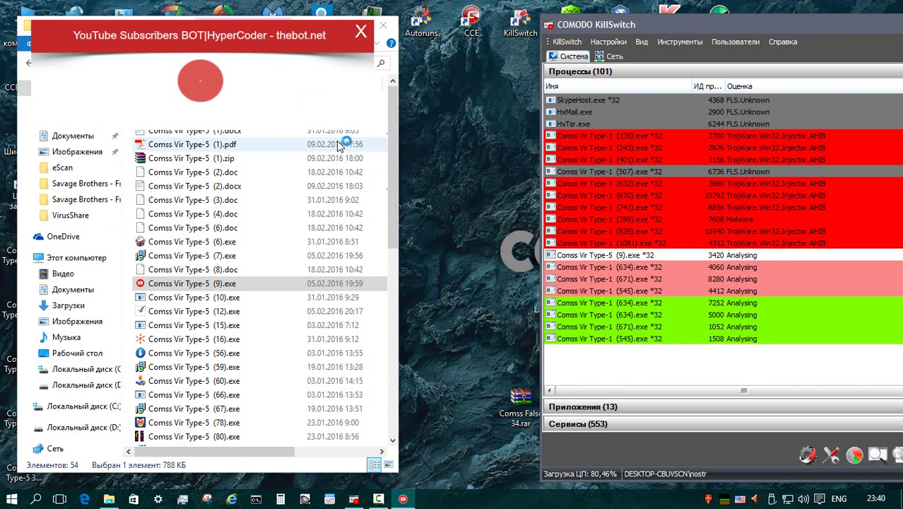
pyautogui.click(361, 31)
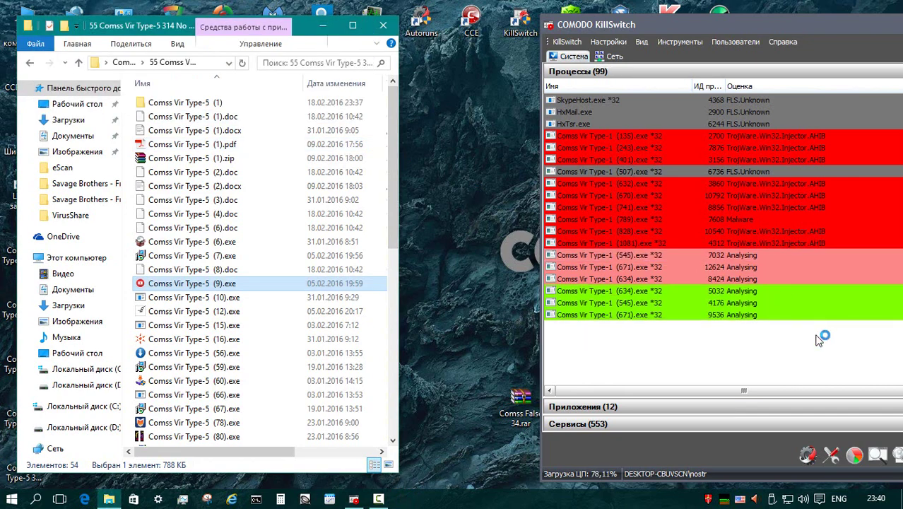
# Step: Run Comss Vir Type-5 (10).exe and (12).exe as administrator, closing the message after each launch
pyautogui.scroll(-4, 232, 145)
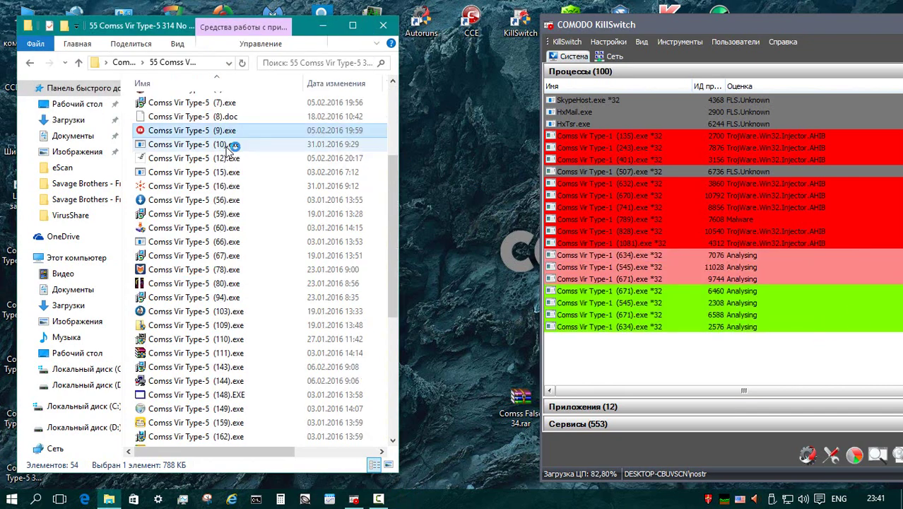
pyautogui.click(227, 145)
pyautogui.rightClick(227, 147)
pyautogui.click(262, 171)
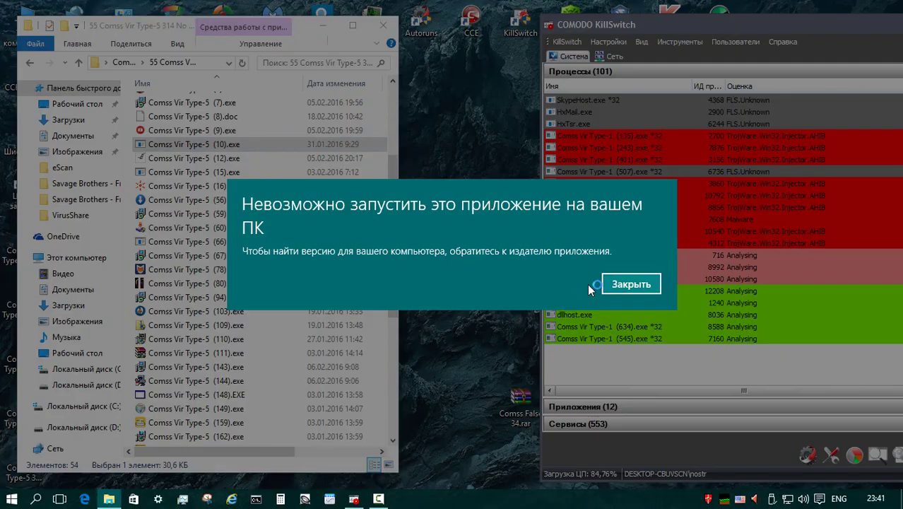
pyautogui.click(585, 285)
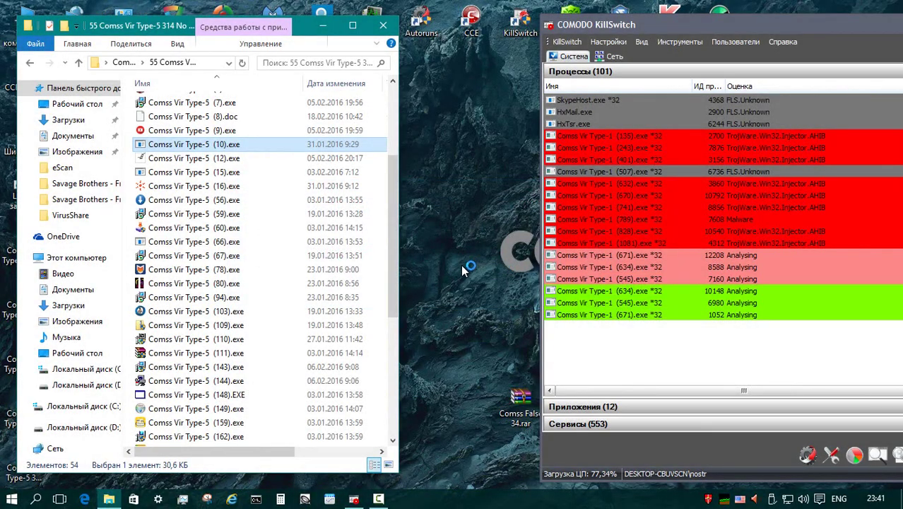
pyautogui.click(226, 158)
pyautogui.rightClick(225, 160)
pyautogui.click(270, 173)
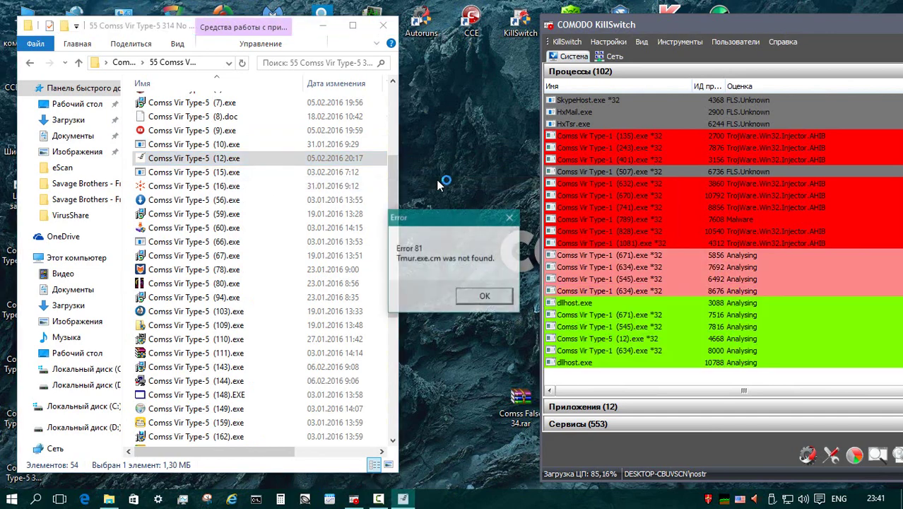
pyautogui.click(484, 297)
# Step: Run Comss Vir Type-5 (15).exe as administrator and dismiss its console, then run (16).exe as administrator
pyautogui.click(231, 172)
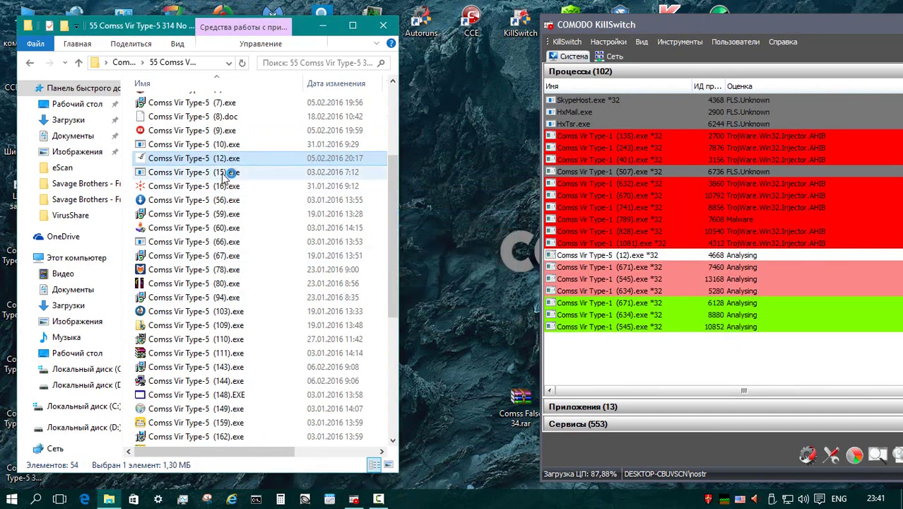
pyautogui.rightClick(229, 172)
pyautogui.click(279, 188)
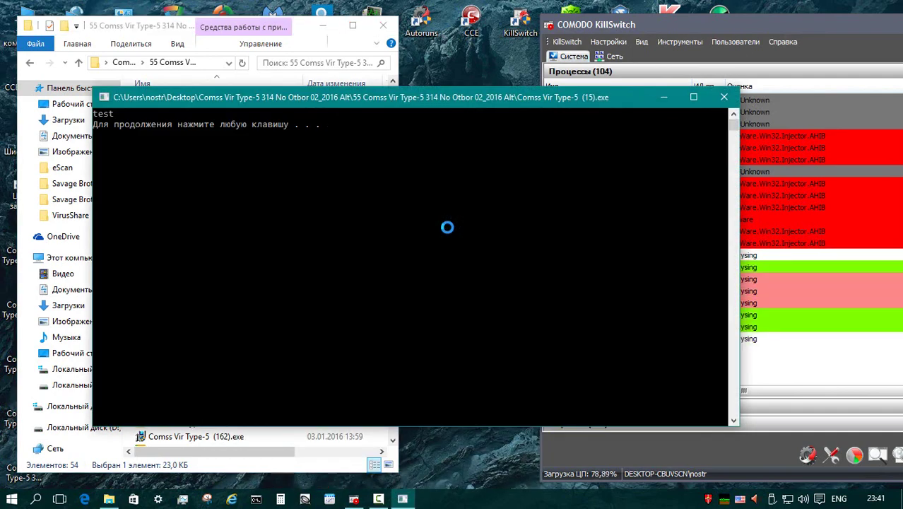
pyautogui.press('Return')
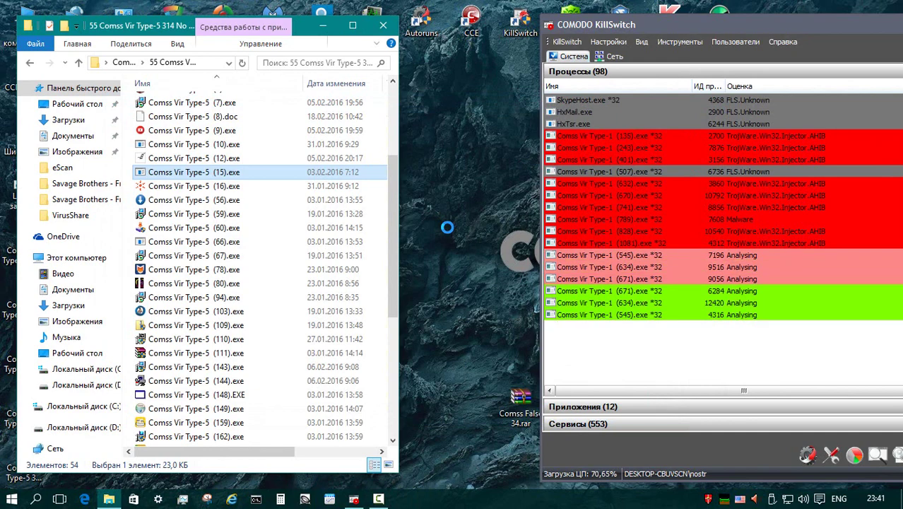
pyautogui.rightClick(254, 185)
pyautogui.click(299, 178)
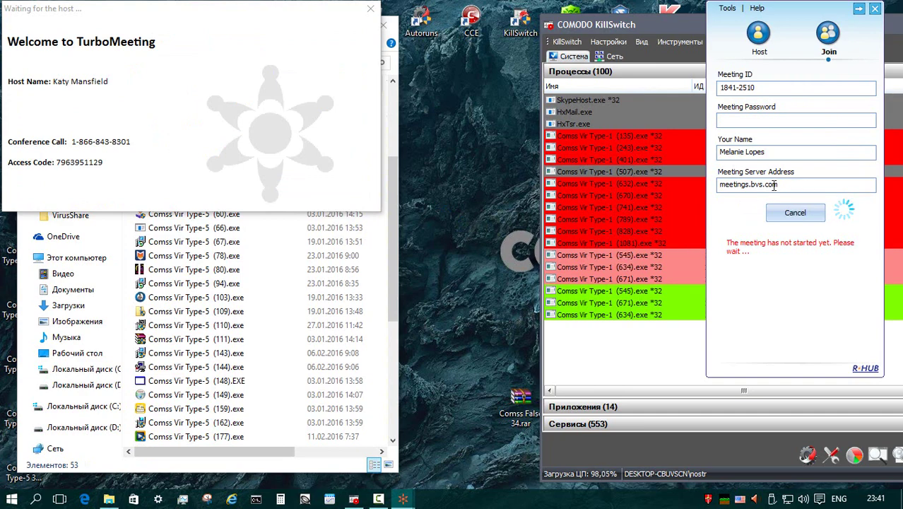
# Step: Run Comss Vir Type-5 (56).exe as administrator and close its download and installation window
pyautogui.click(231, 187)
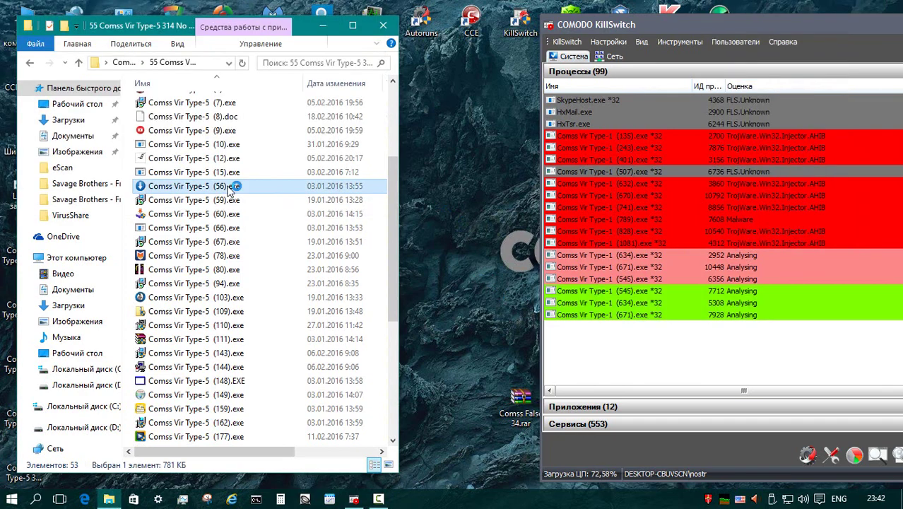
pyautogui.rightClick(231, 187)
pyautogui.click(268, 198)
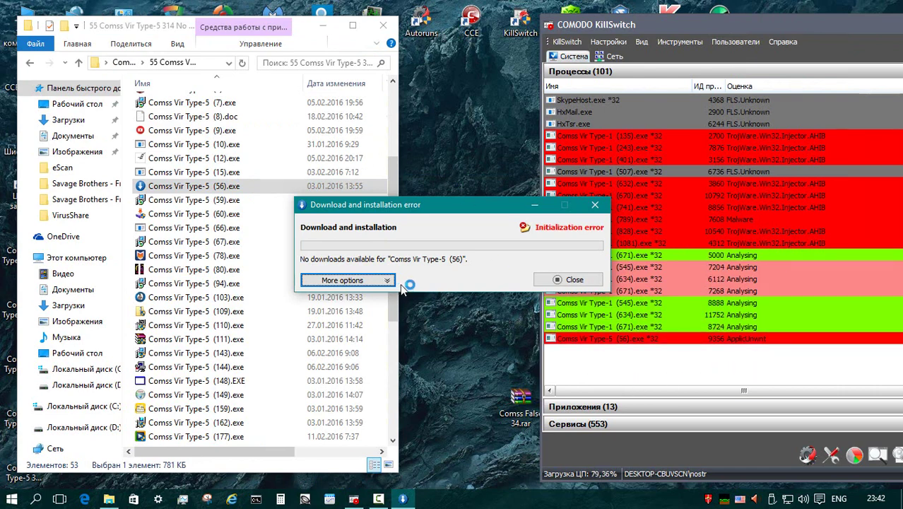
pyautogui.click(569, 280)
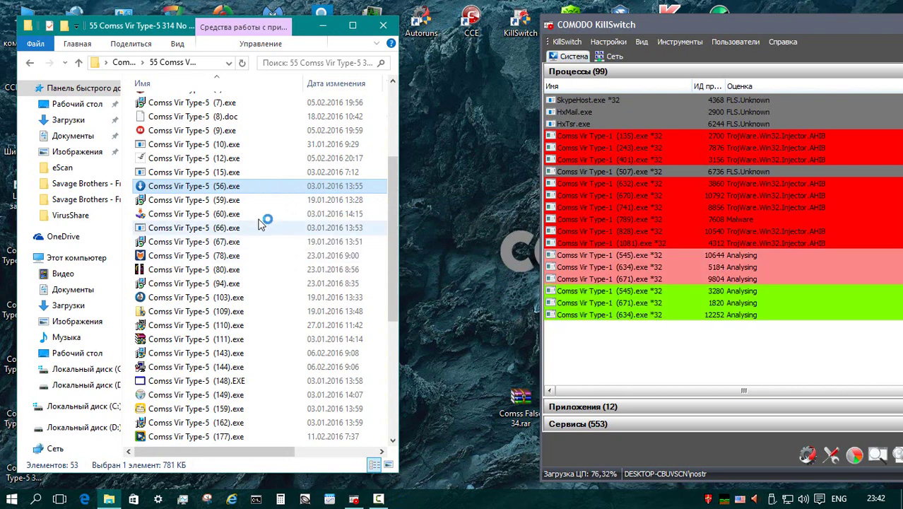
# Step: Run Comss Vir Type-5 (59).exe as administrator and confirm English as the setup language
pyautogui.rightClick(241, 200)
pyautogui.click(303, 184)
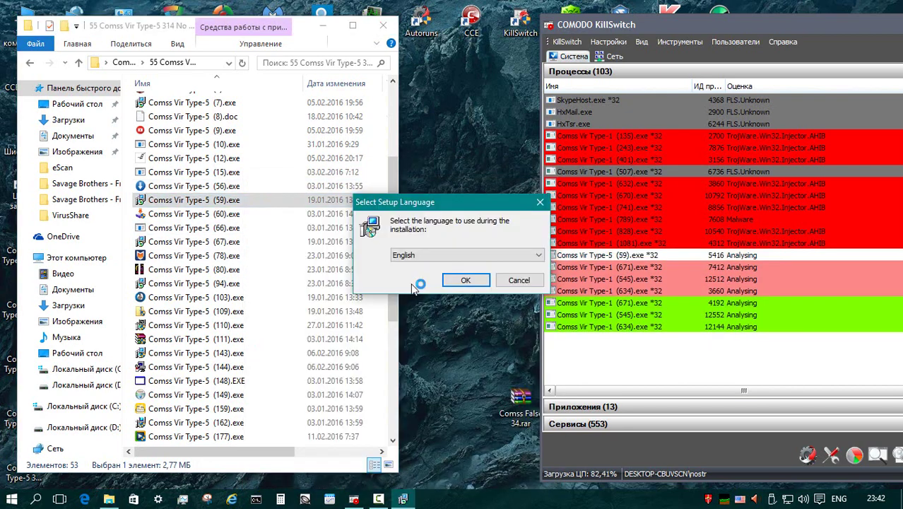
pyautogui.click(541, 256)
pyautogui.click(540, 256)
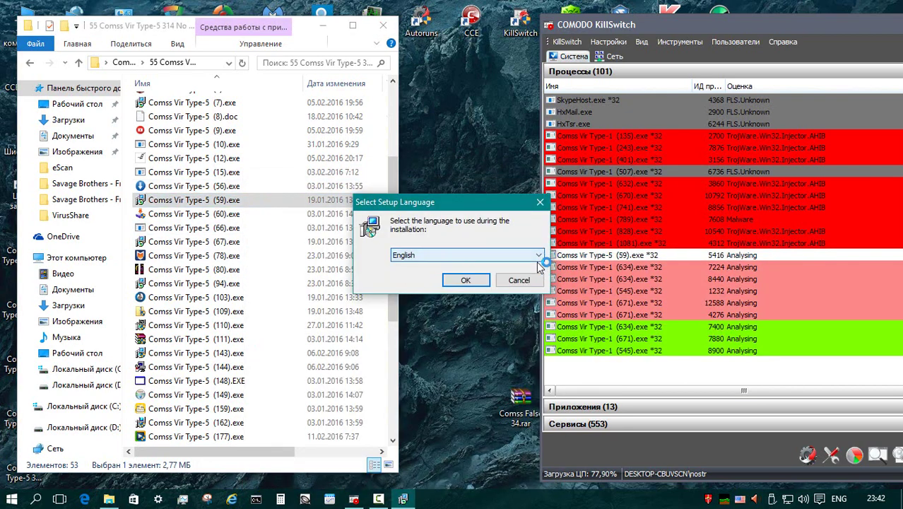
pyautogui.click(476, 279)
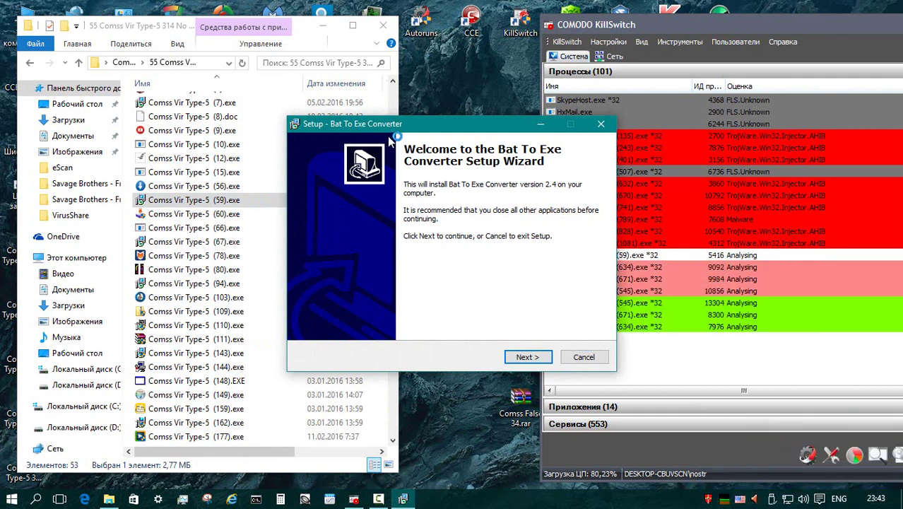
# Step: Accept the licence agreement, install Bat To Exe Converter with the default settings, and finish the wizard so the program launches
pyautogui.click(523, 357)
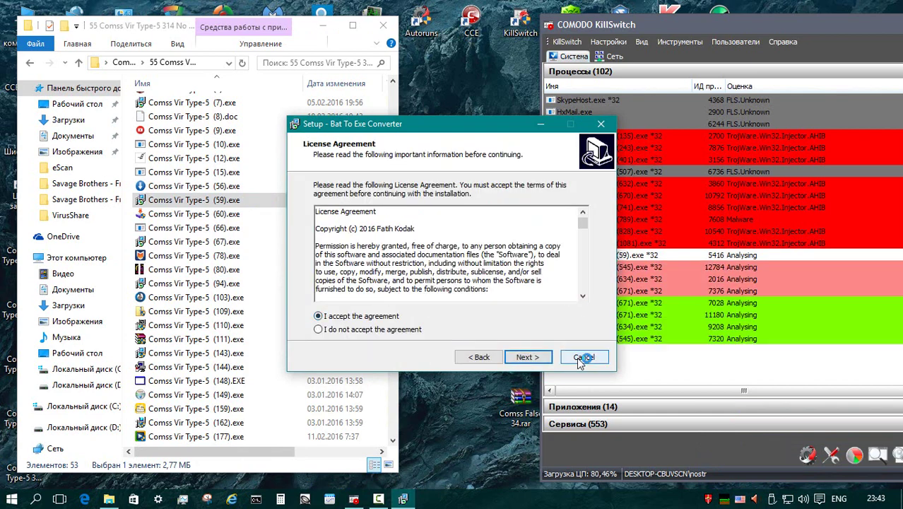
pyautogui.click(523, 357)
pyautogui.click(528, 357)
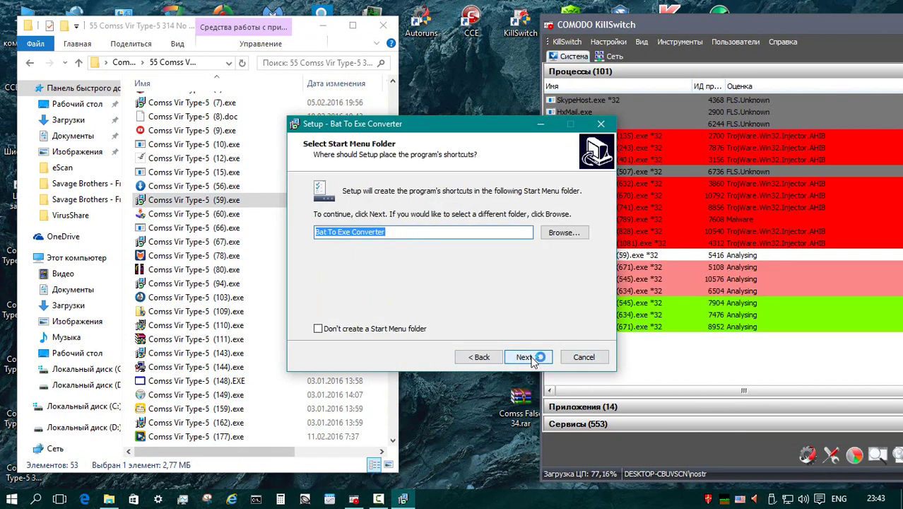
pyautogui.click(528, 357)
pyautogui.click(358, 228)
pyautogui.click(528, 357)
pyautogui.click(527, 357)
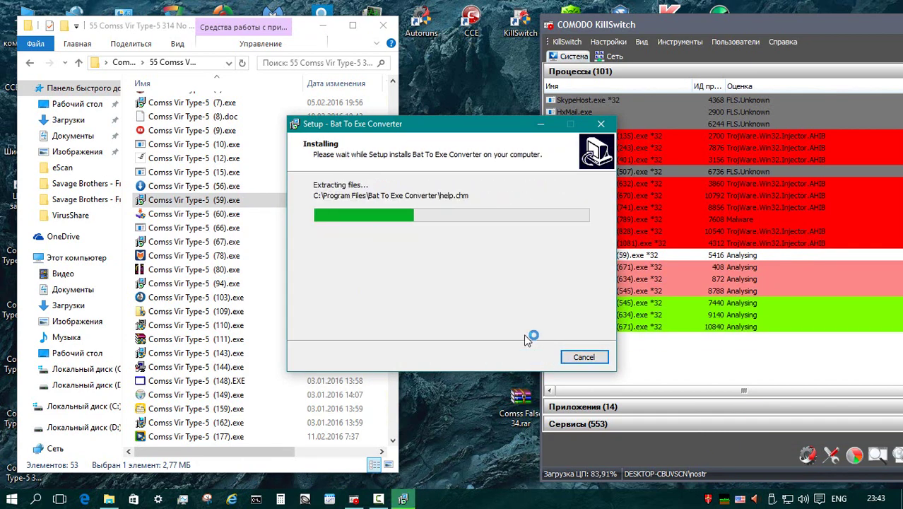
pyautogui.click(527, 357)
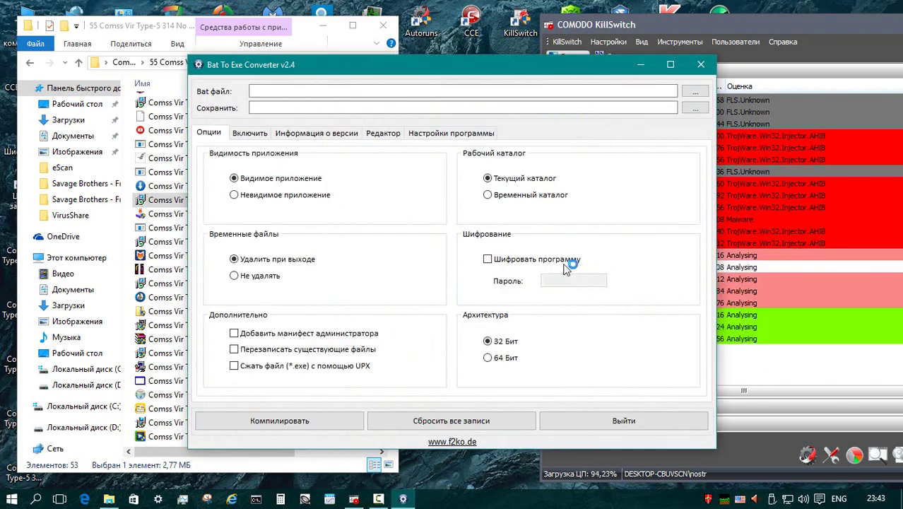
# Step: Run Comss Vir Type-5 (60).exe as administrator, install BedTime into c:\BedTime, and finish with Launch BedTime enabled
pyautogui.rightClick(230, 213)
pyautogui.click(282, 183)
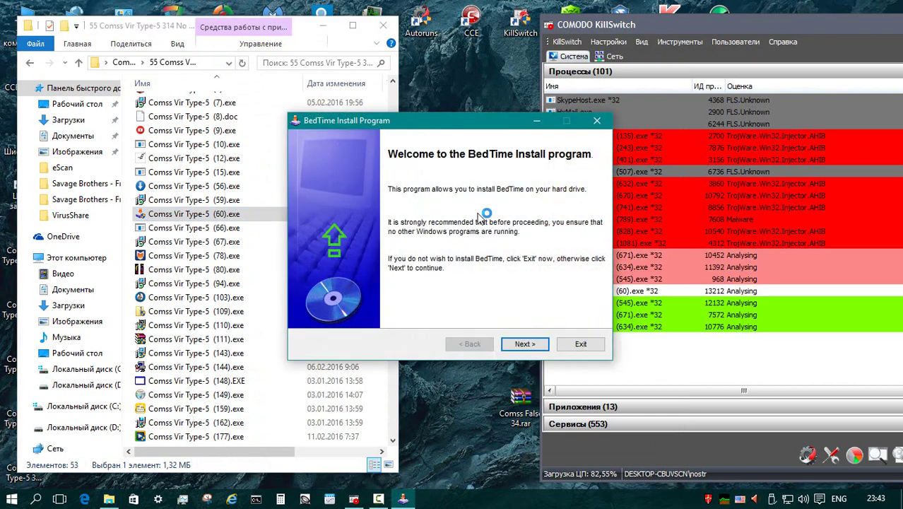
pyautogui.click(533, 345)
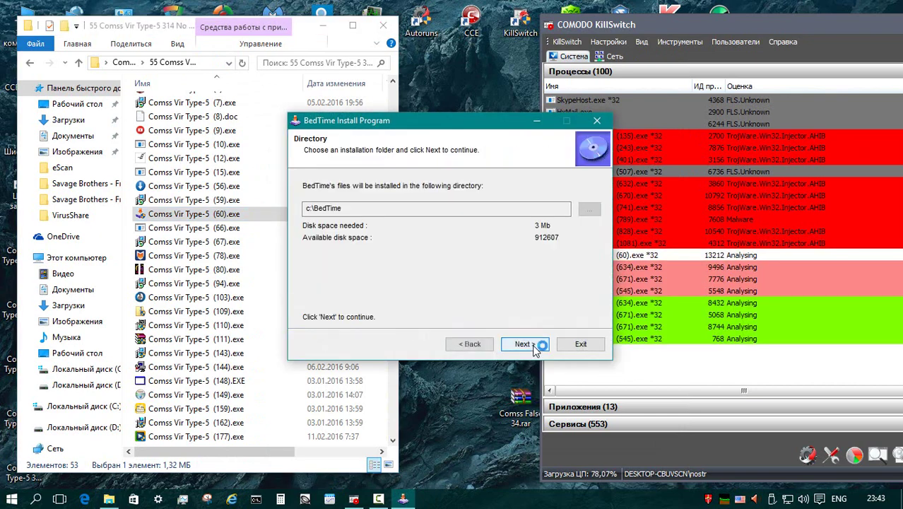
pyautogui.click(531, 344)
pyautogui.click(511, 297)
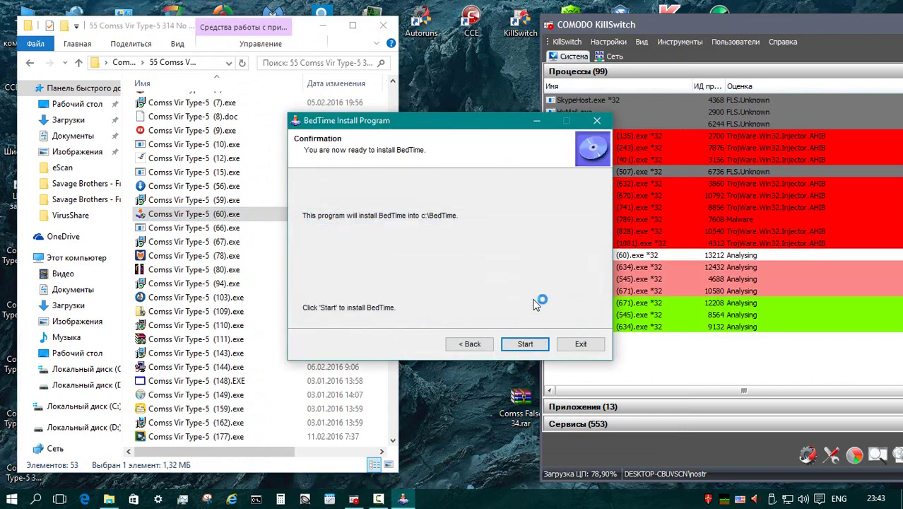
pyautogui.click(523, 351)
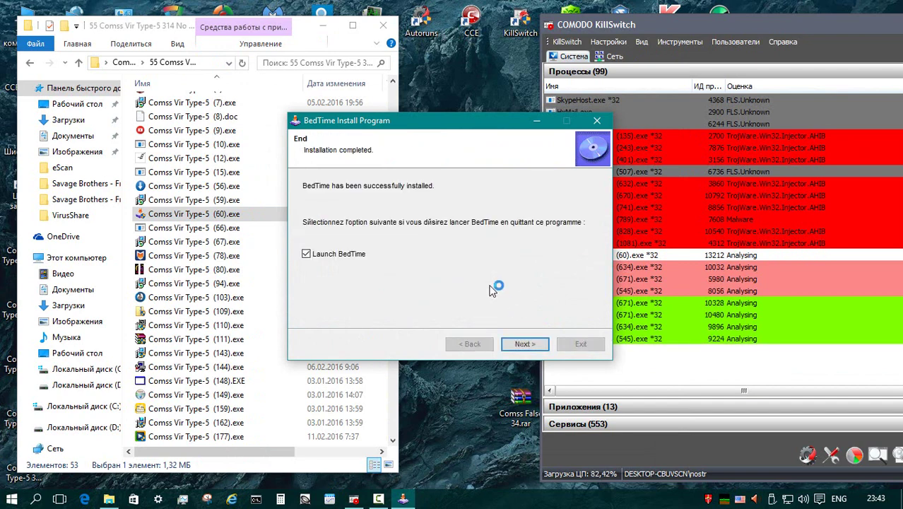
pyautogui.click(544, 344)
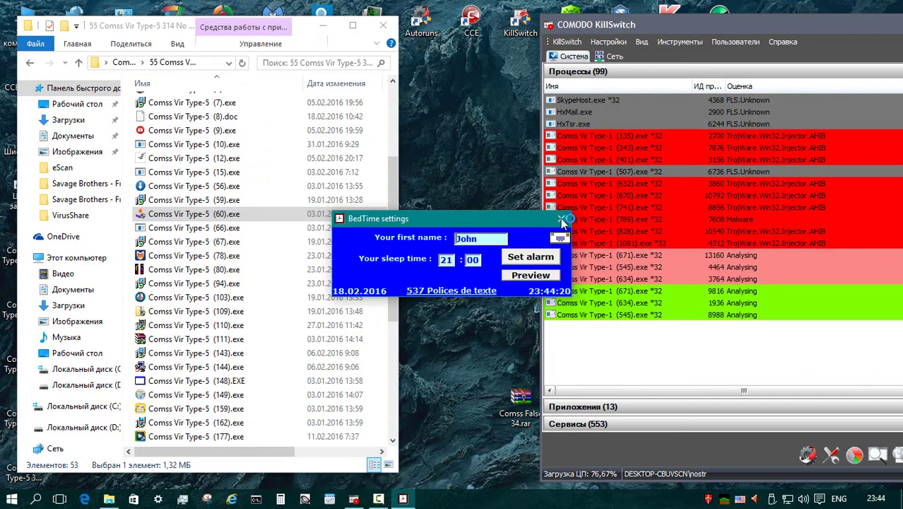
# Step: Run Comss Vir Type-5 (66).exe as administrator
pyautogui.rightClick(236, 227)
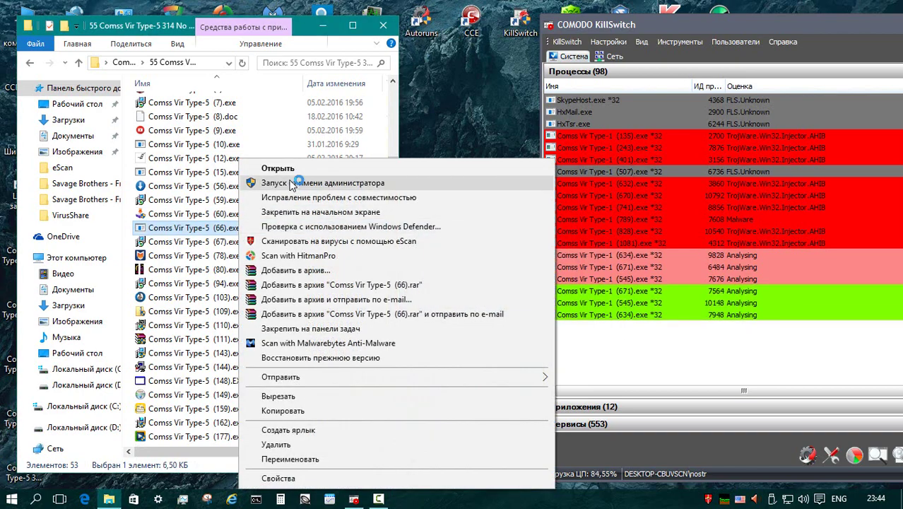
pyautogui.click(297, 181)
pyautogui.click(626, 285)
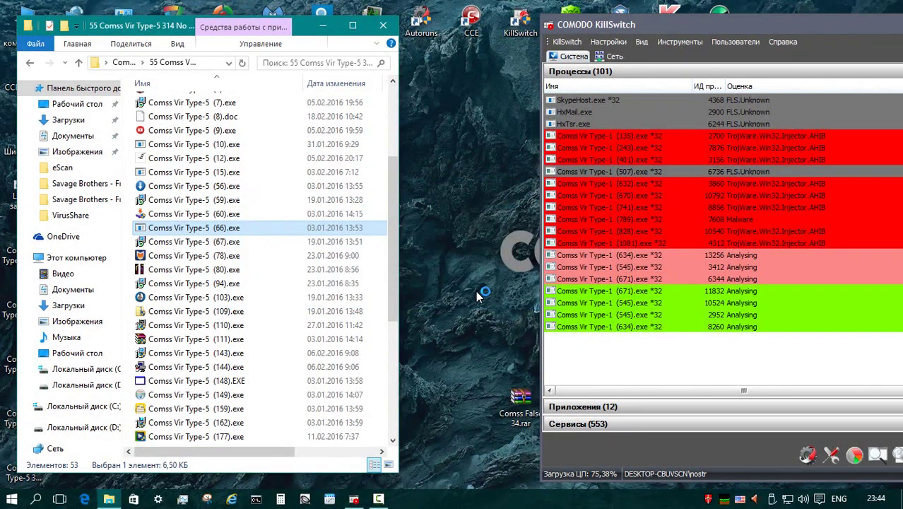
# Step: Run Comss Vir Type-5 (67).exe as administrator and accept the Cheat Engine 6.5 licence agreement
pyautogui.rightClick(227, 242)
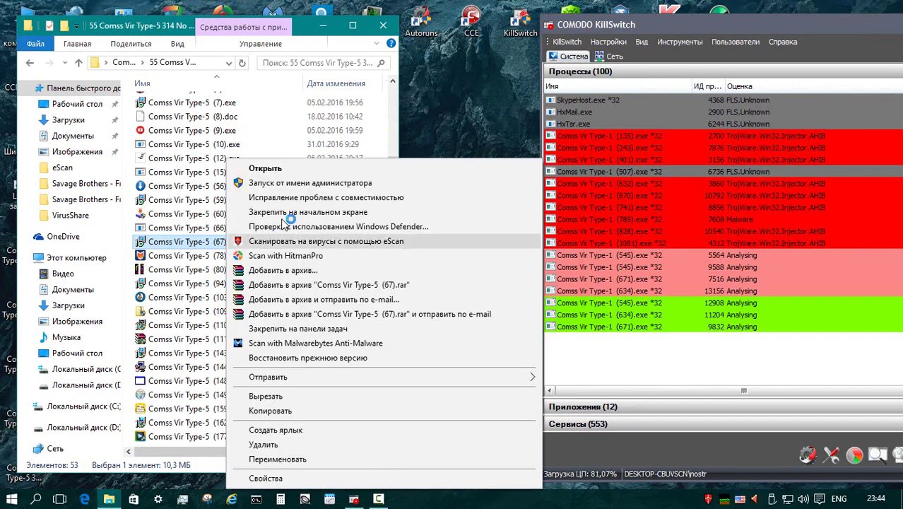
pyautogui.click(283, 181)
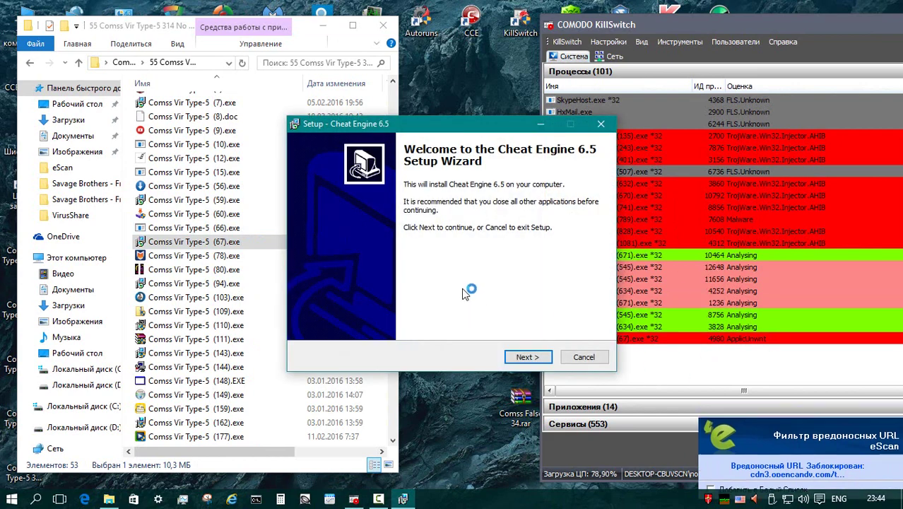
pyautogui.click(526, 356)
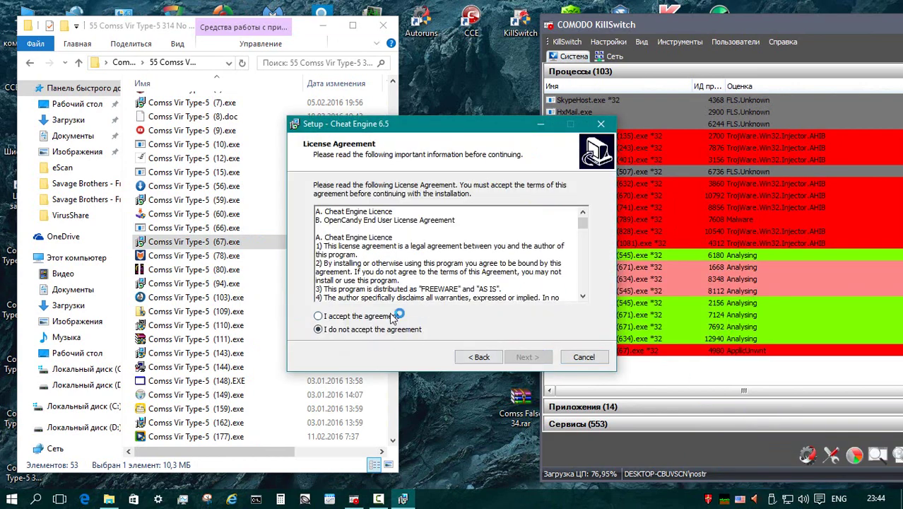
pyautogui.click(396, 316)
pyautogui.click(526, 356)
# Step: Install Cheat Engine 6.5 with the default folders and a desktop icon, and open its tutorial before closing the program
pyautogui.click(527, 356)
pyautogui.click(529, 357)
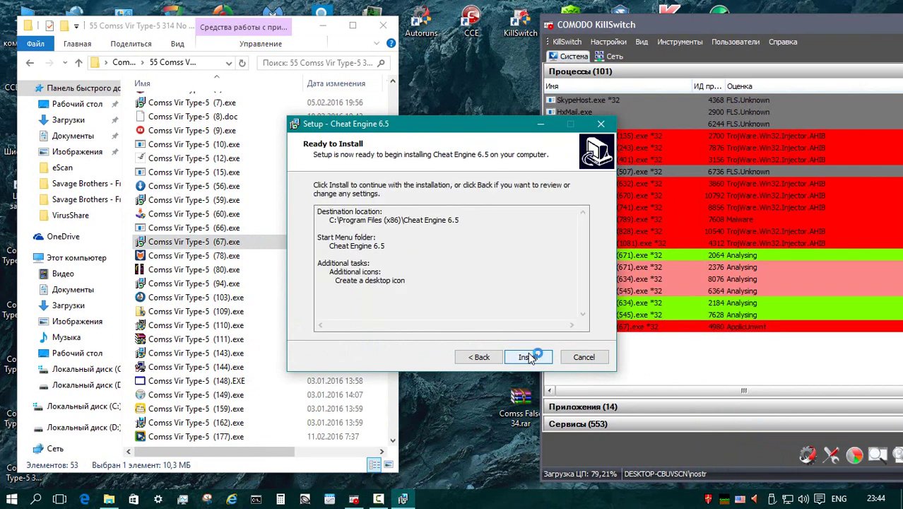
pyautogui.click(529, 357)
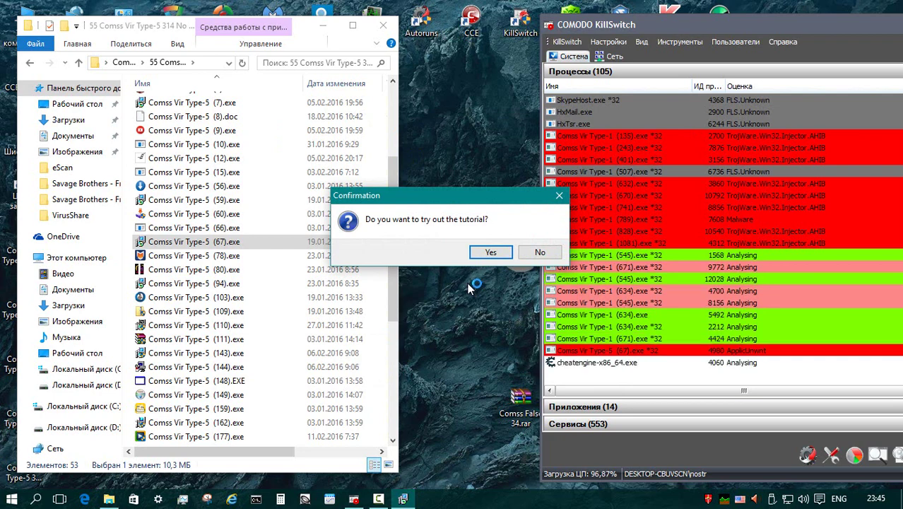
pyautogui.click(490, 252)
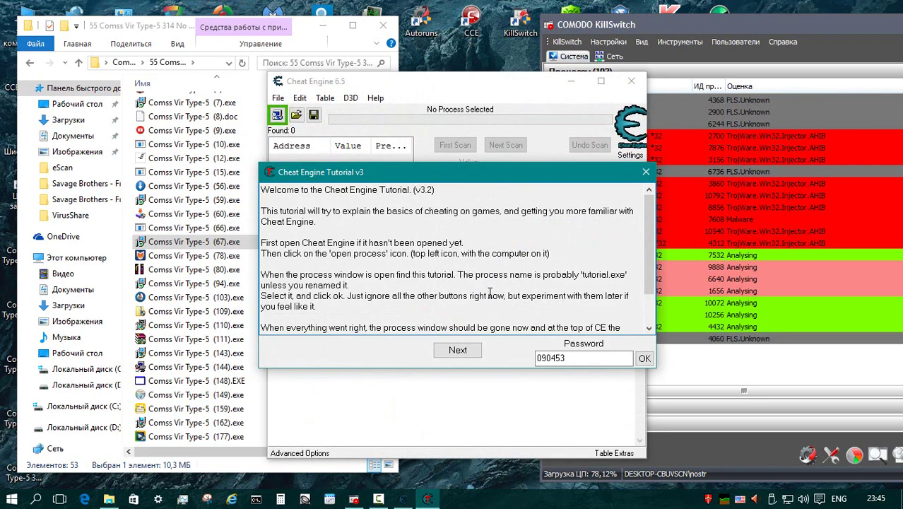
pyautogui.click(486, 306)
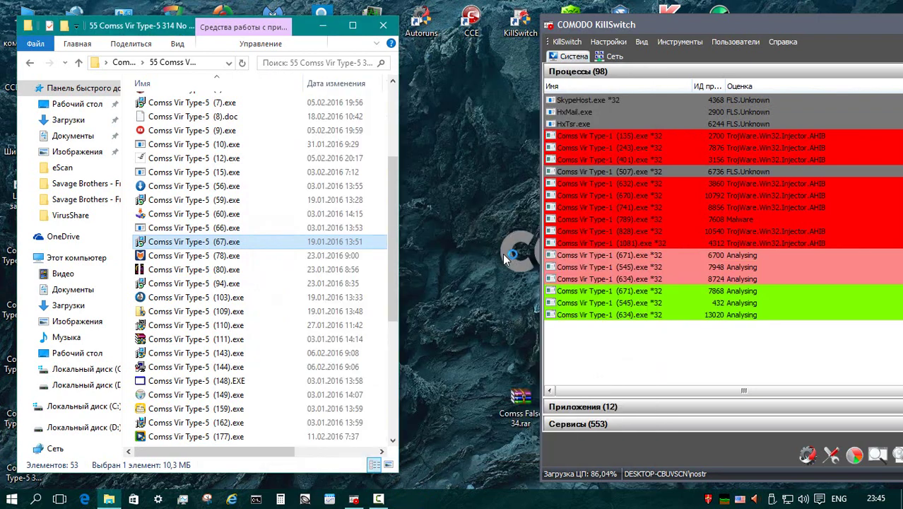
# Step: Run Comss Vir Type-5 (78).exe as administrator, download Recuva 1.52.1086 through Malavida, and postpone its installation
pyautogui.click(240, 256)
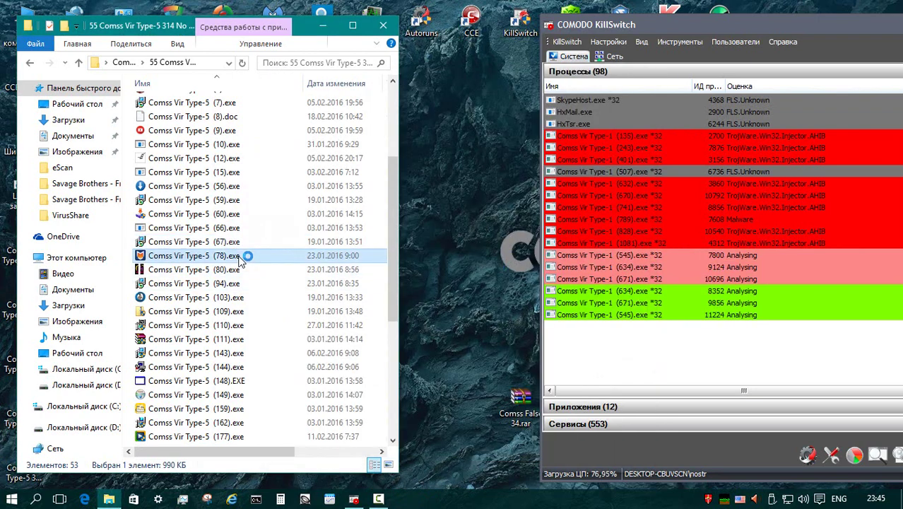
pyautogui.rightClick(240, 259)
pyautogui.click(311, 176)
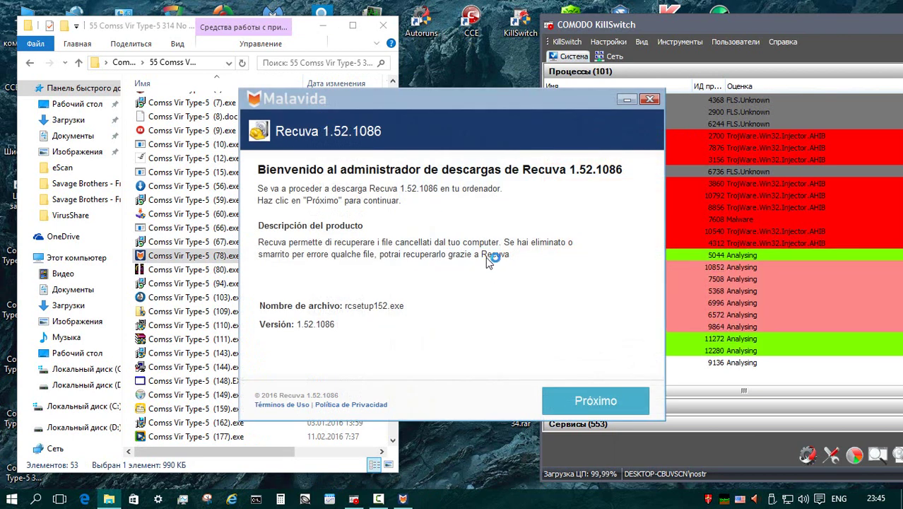
pyautogui.click(595, 403)
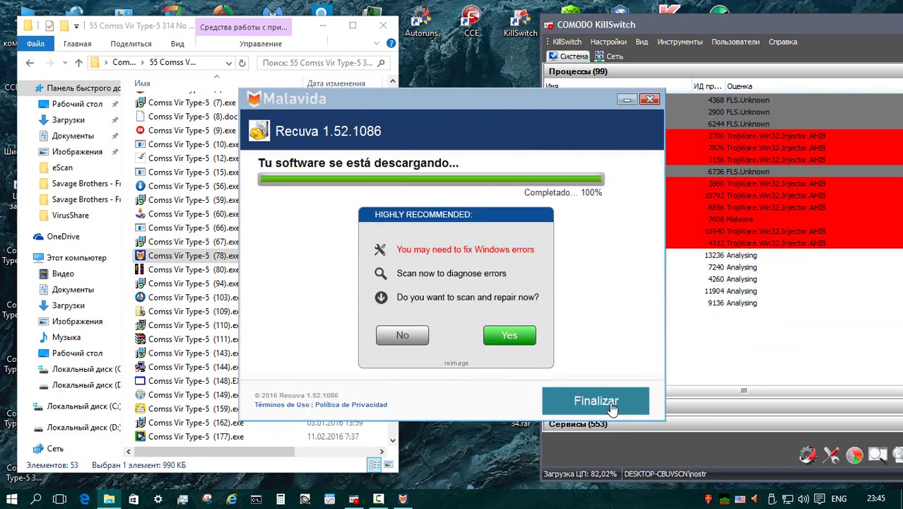
pyautogui.click(610, 407)
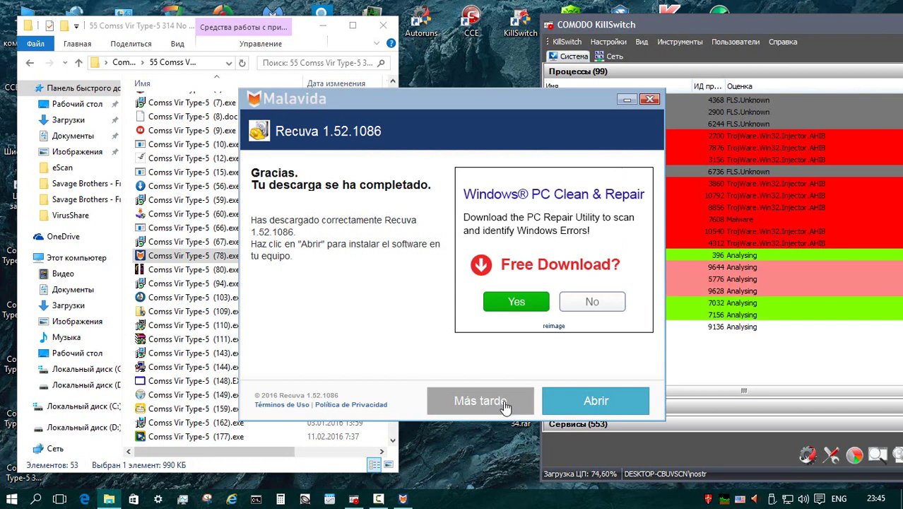
pyautogui.click(481, 401)
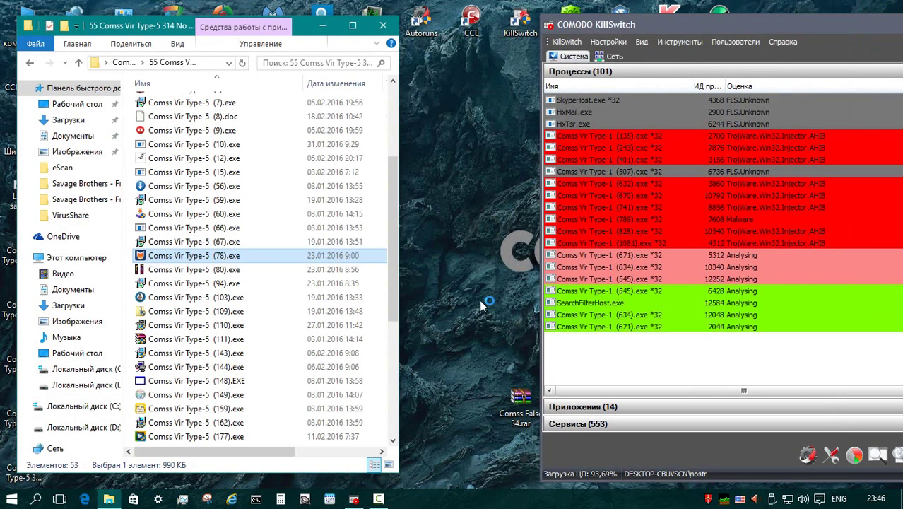
# Step: Run Comss Vir Type-5 (80).exe and Comss Vir Type-5 (94).exe as administrator
pyautogui.rightClick(241, 269)
pyautogui.click(299, 179)
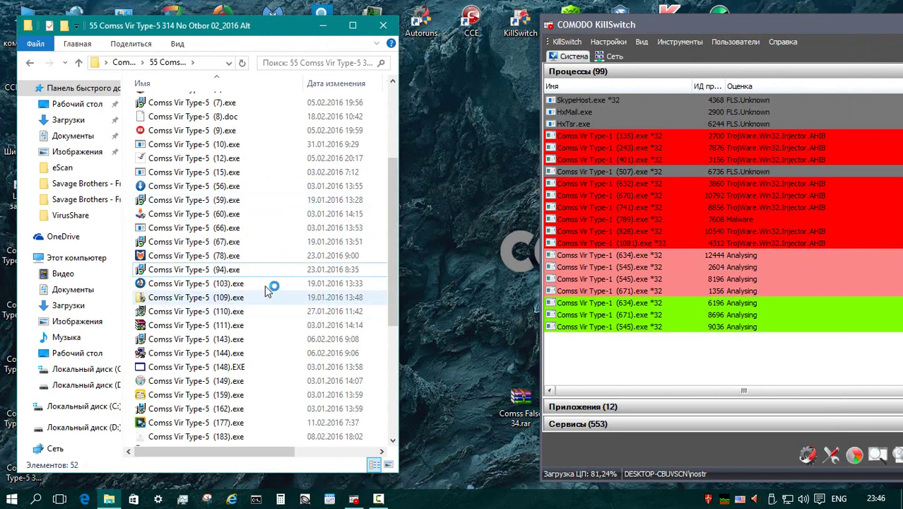
pyautogui.rightClick(243, 269)
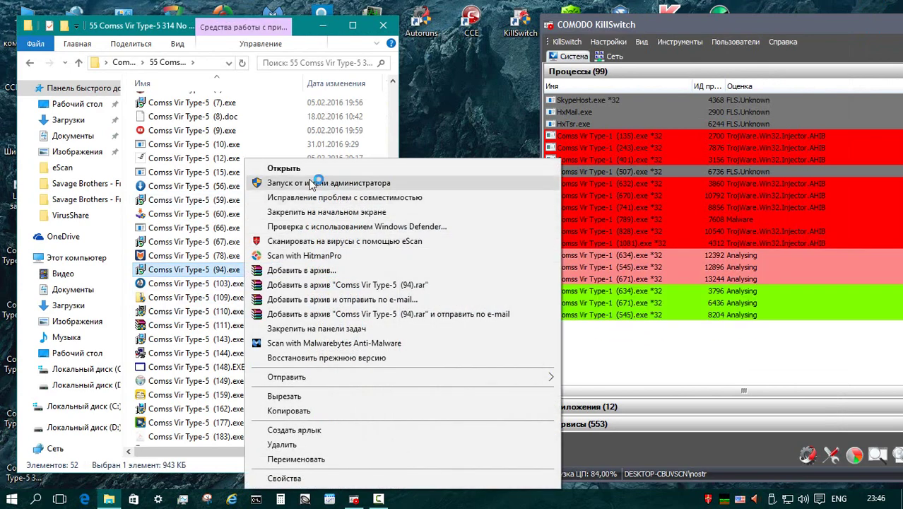
pyautogui.click(258, 182)
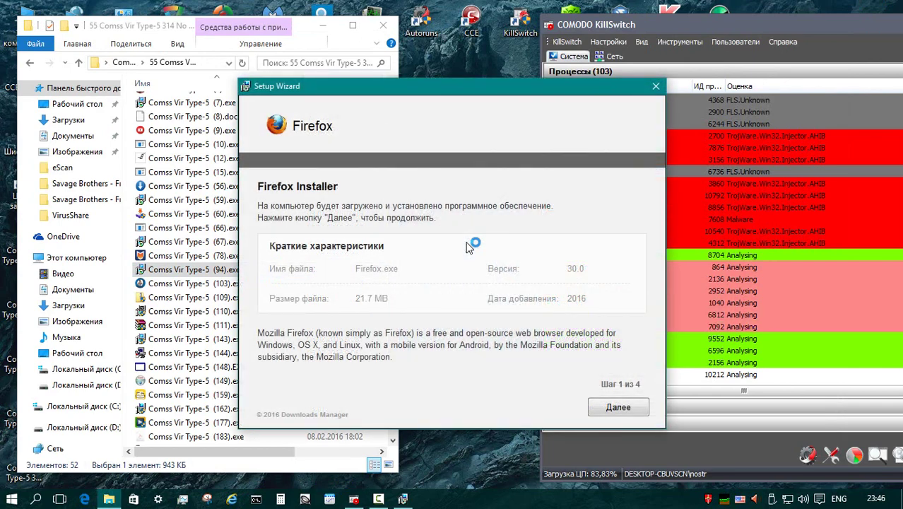
# Step: Download Firefox through the Setup Wizard, install it with the default options, and close the browser
pyautogui.click(618, 408)
pyautogui.click(618, 409)
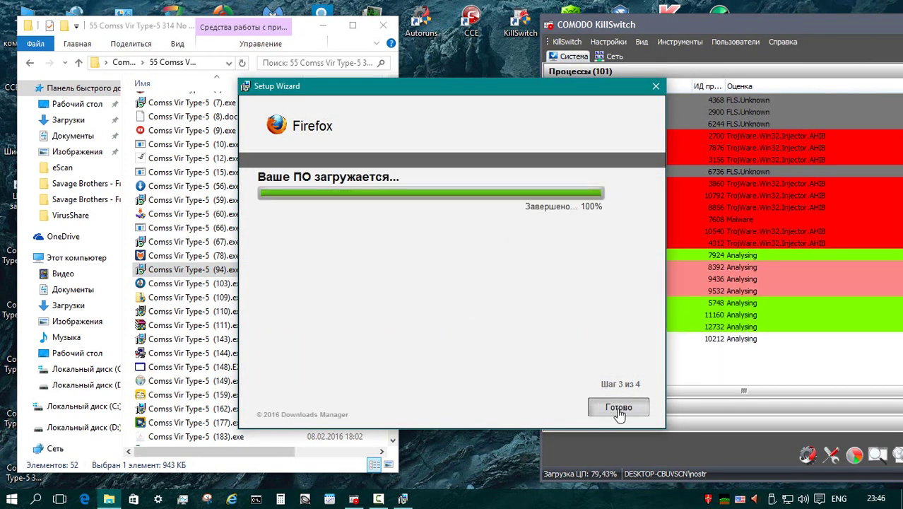
pyautogui.click(619, 416)
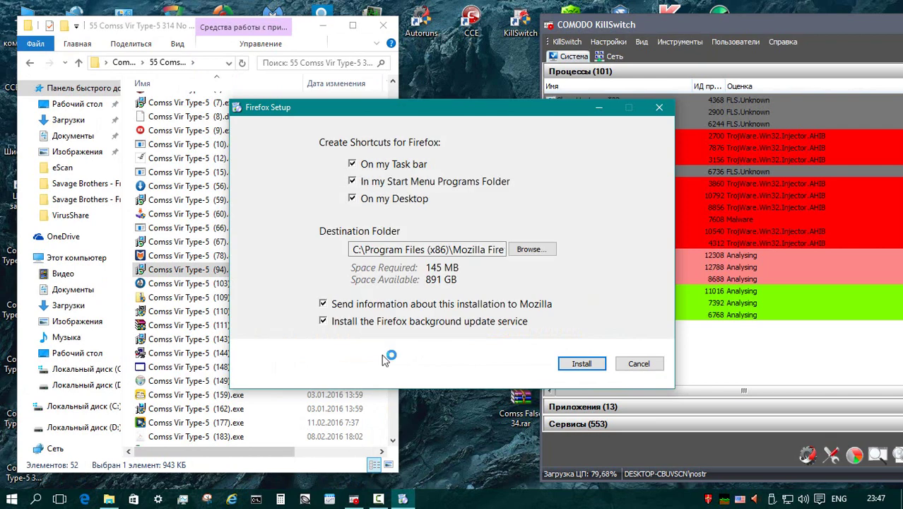
pyautogui.press('Return')
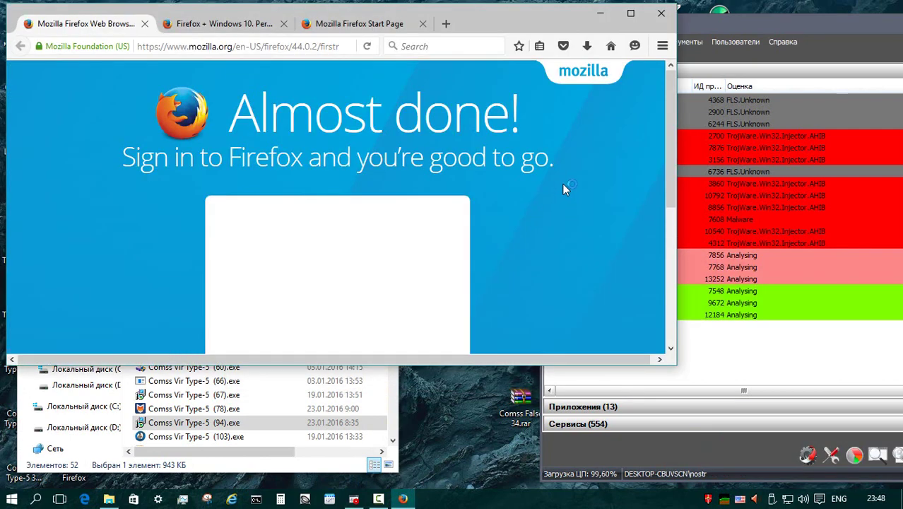
pyautogui.click(661, 13)
# Step: Run Comss Vir Type-5 (103).exe, dismiss its Setup Loader message, and dismiss the prompt for choosing a browser
pyautogui.doubleClick(244, 160)
pyautogui.rightClick(245, 161)
pyautogui.click(269, 168)
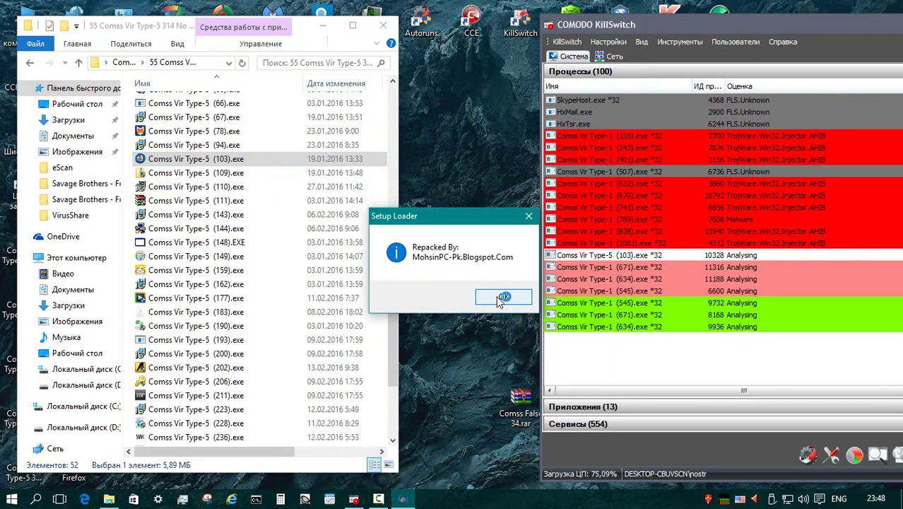
pyautogui.click(501, 298)
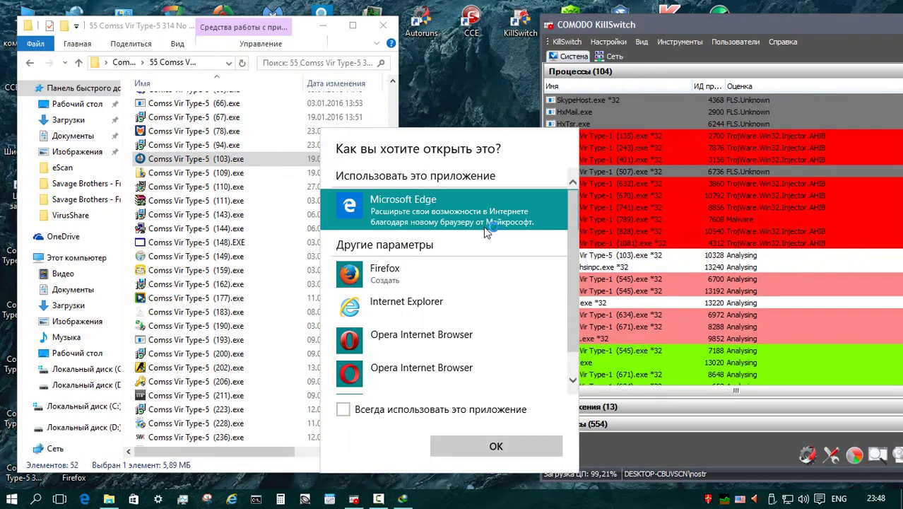
pyautogui.click(486, 233)
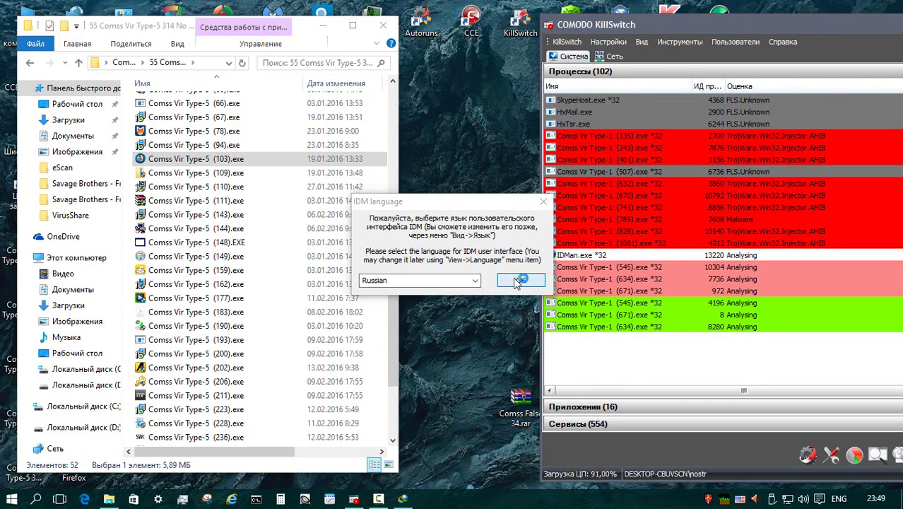
# Step: Accept Russian as the IDM interface language and dismiss its Firefox integration message and administrator-rights warning
pyautogui.click(518, 281)
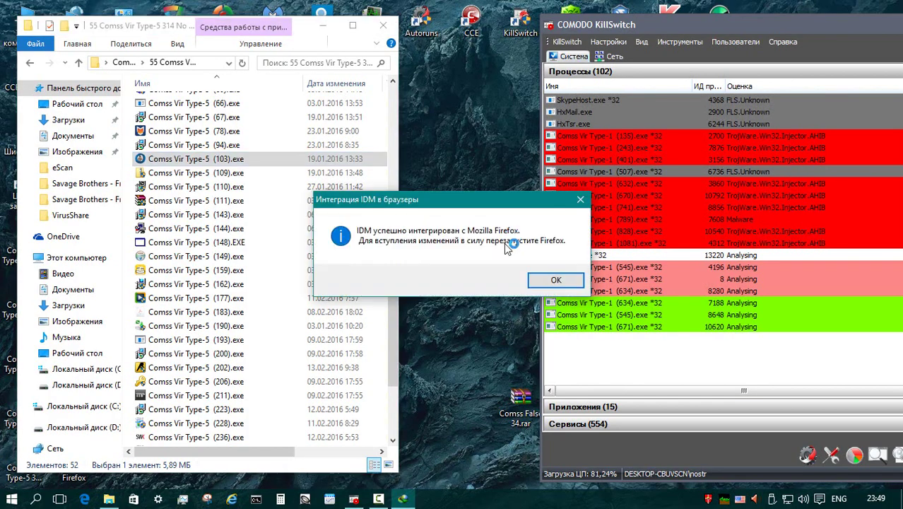
pyautogui.click(556, 279)
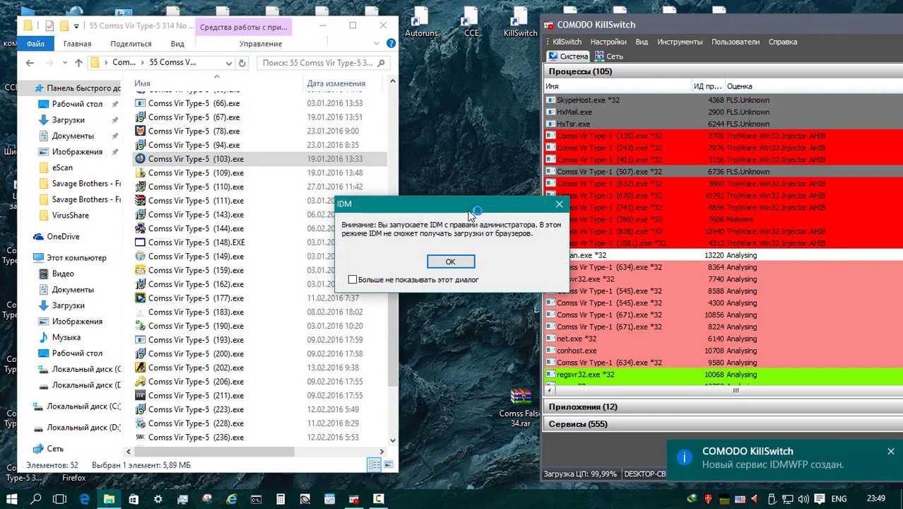
pyautogui.press('Return')
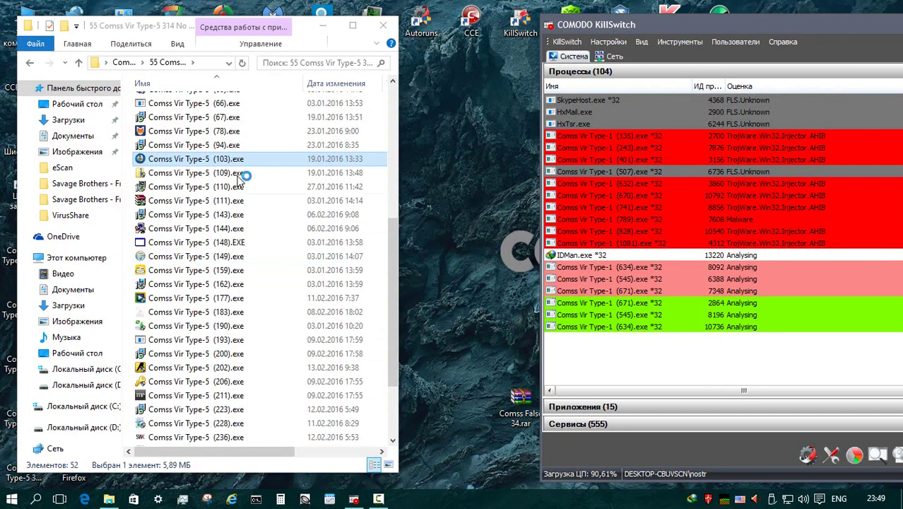
# Step: Run Comss Vir Type-5 (109).exe and Comss Vir Type-5 (110).exe as administrator
pyautogui.doubleClick(212, 173)
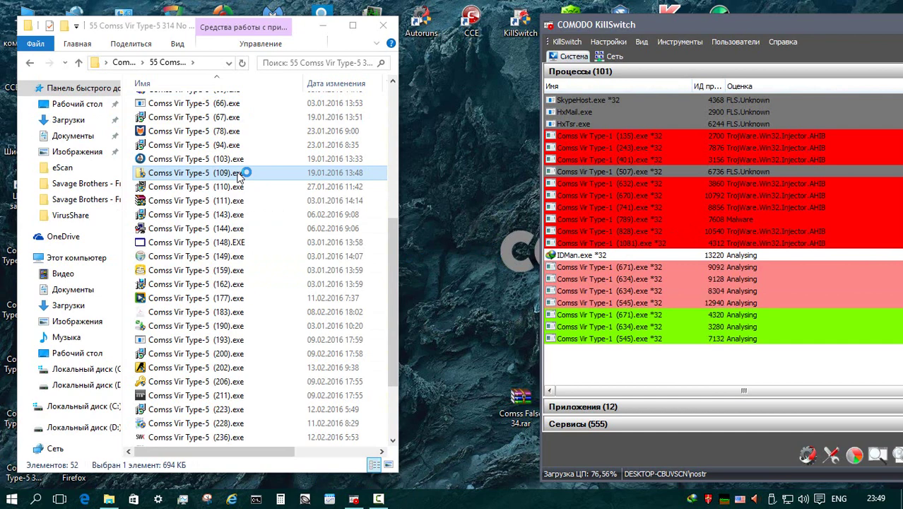
pyautogui.rightClick(238, 177)
pyautogui.click(353, 177)
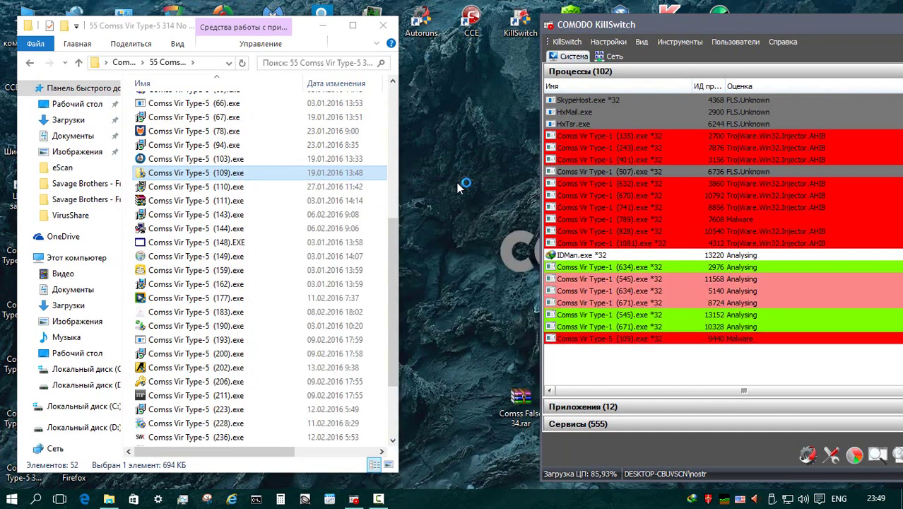
pyautogui.click(212, 186)
pyautogui.rightClick(239, 186)
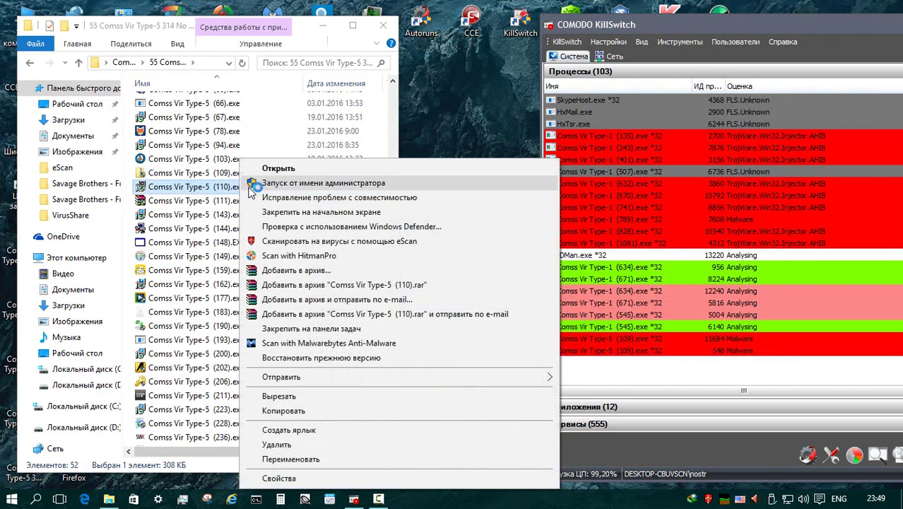
pyautogui.click(281, 183)
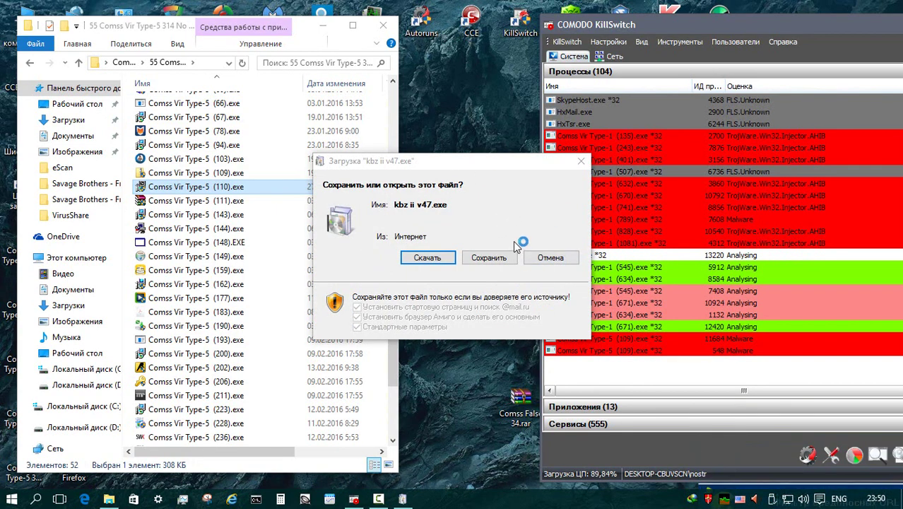
# Step: Download and open kbz ii v47.exe, close the mediadisk.net browser window, and accept the Internet Download Manager update
pyautogui.click(464, 263)
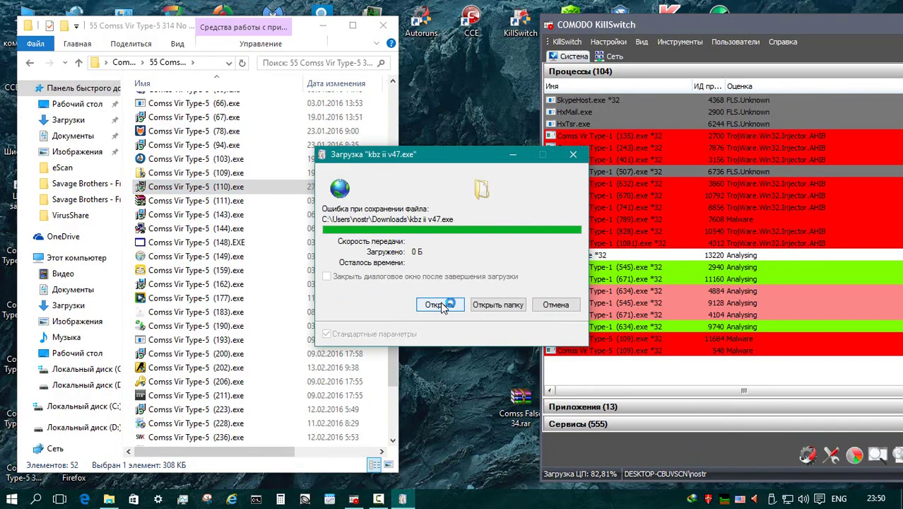
pyautogui.click(440, 303)
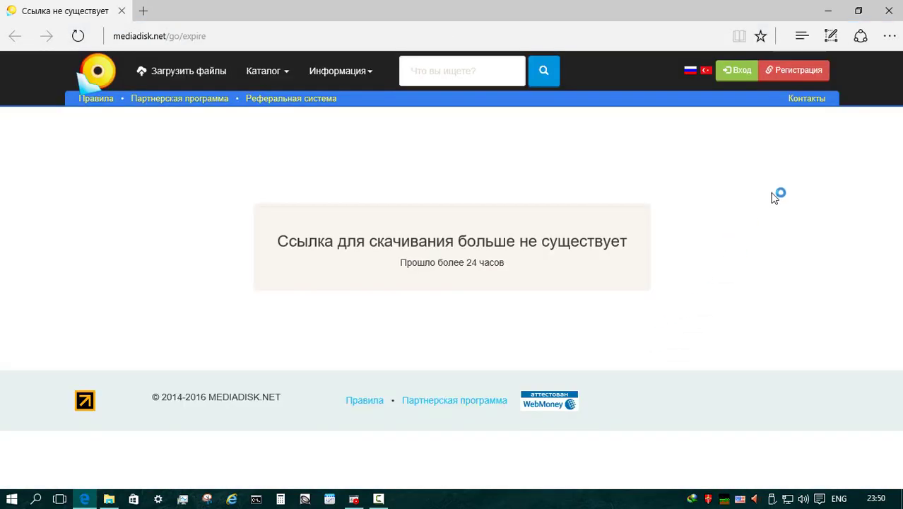
pyautogui.click(889, 11)
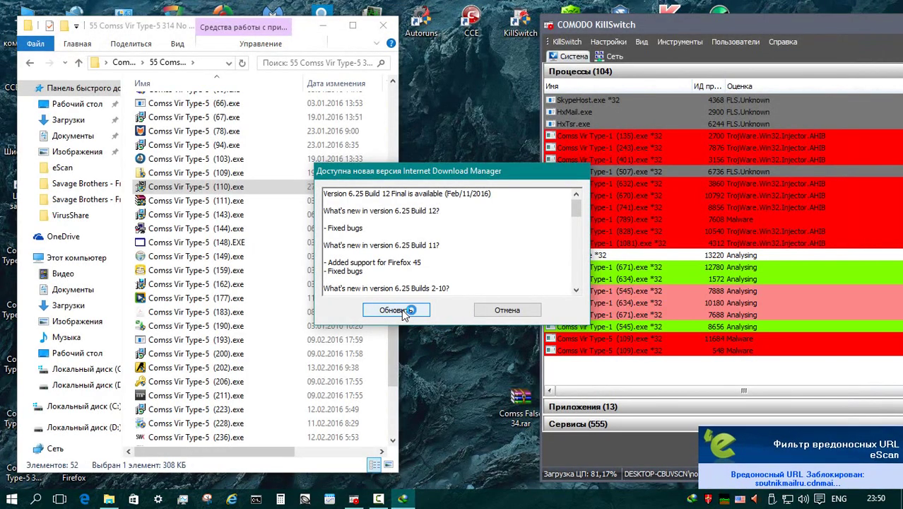
pyautogui.click(399, 309)
# Step: Run Comss Vir Type-5 (111).exe as administrator, proceed through its wizard with the default folder, and dismiss the folder warning
pyautogui.rightClick(244, 200)
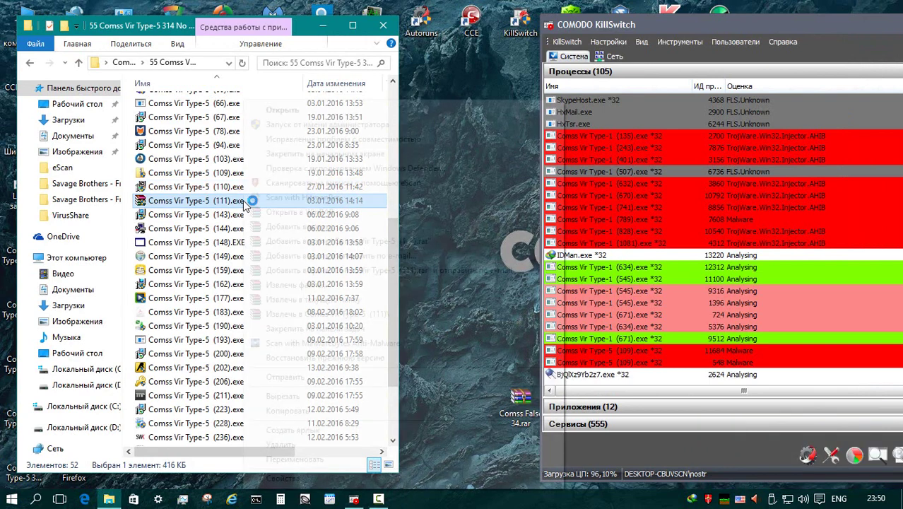
pyautogui.click(303, 125)
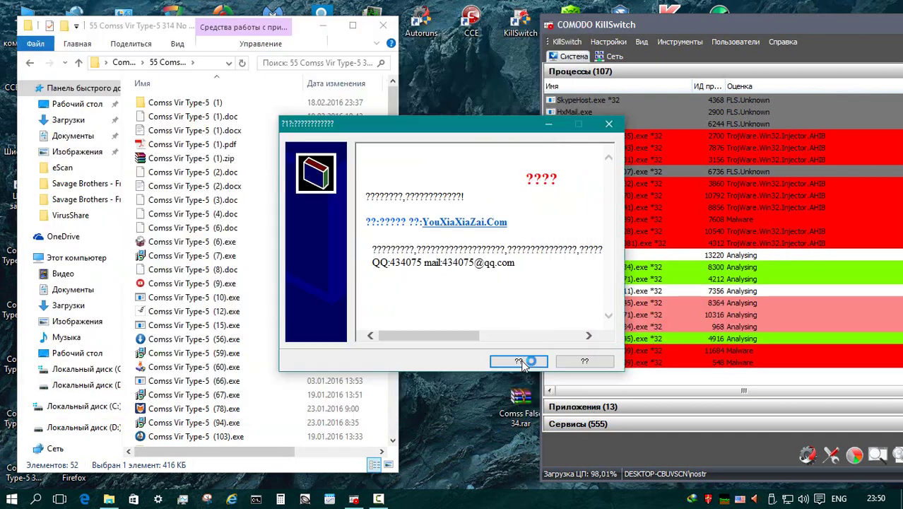
pyautogui.click(518, 361)
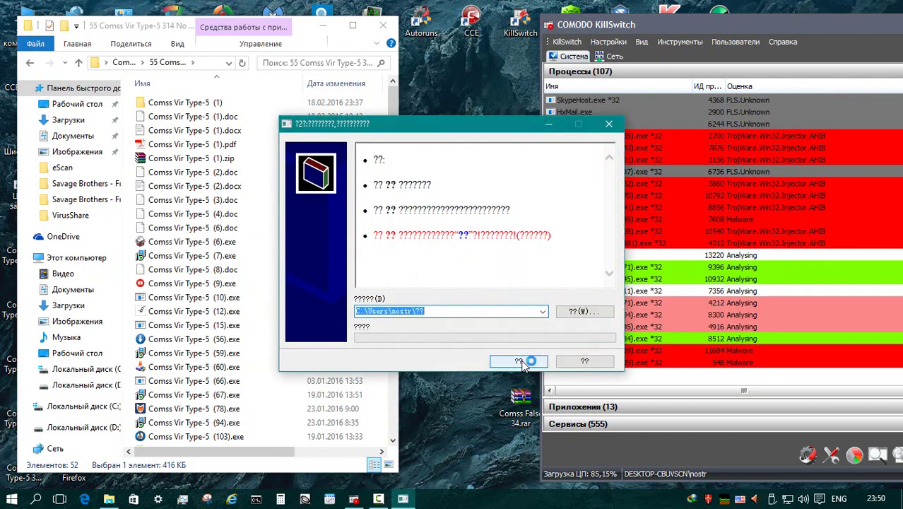
pyautogui.click(519, 362)
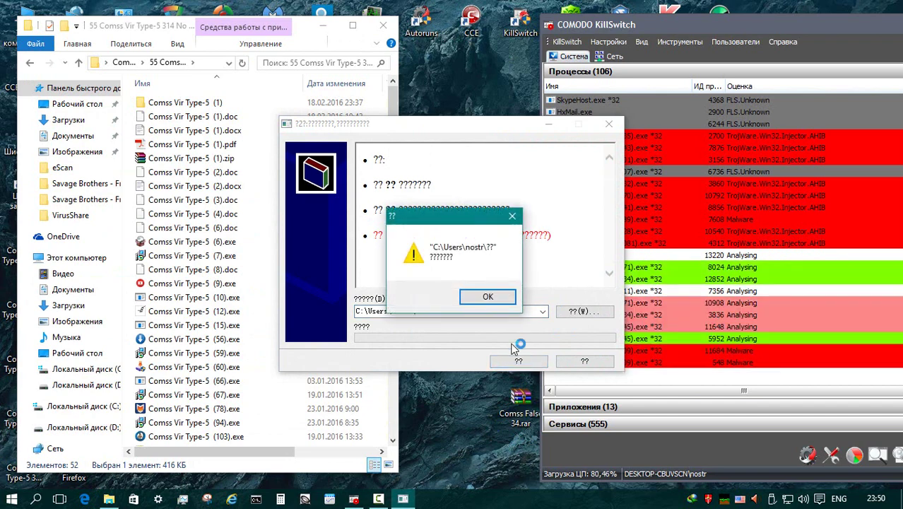
pyautogui.click(507, 297)
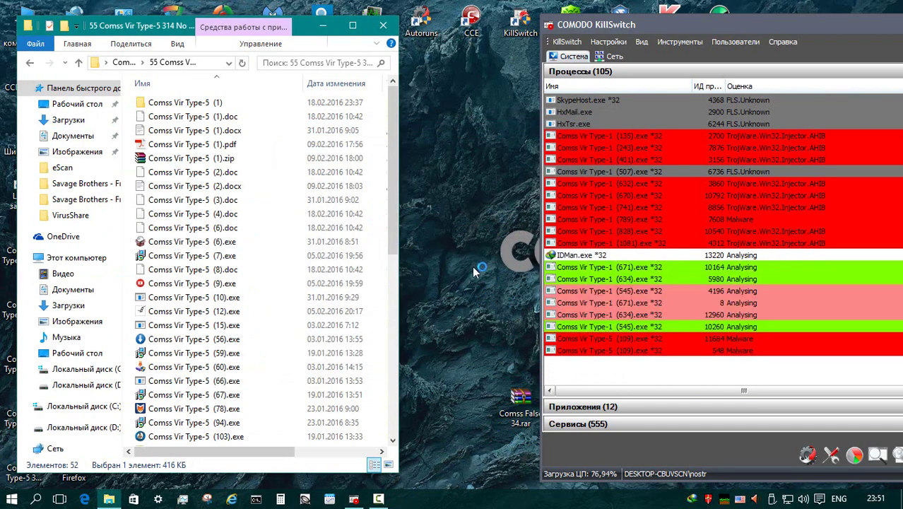
# Step: Run Comss Vir Type-5 (143).exe, install it into C:\Program Files (x86)\hmrl with the default options, and close the 360 browser page and eScan alert
pyautogui.scroll(-9, 212, 212)
pyautogui.rightClick(233, 137)
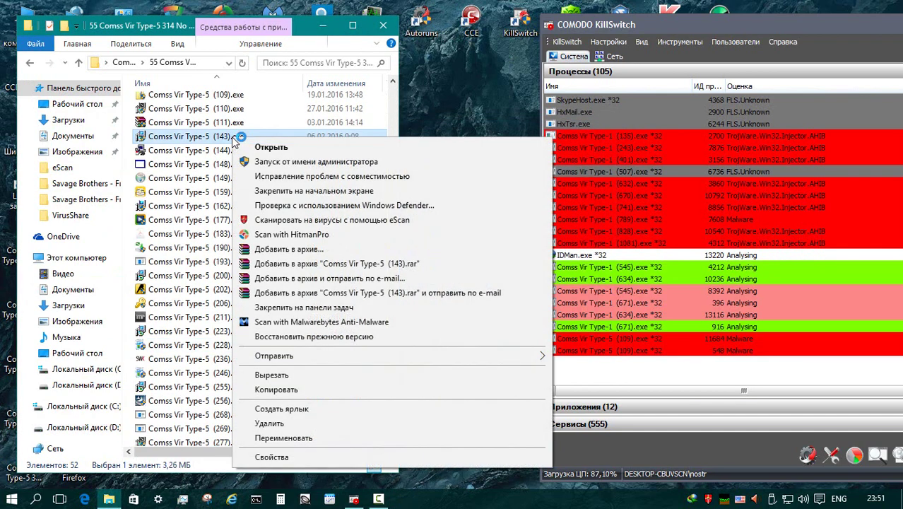
pyautogui.click(274, 147)
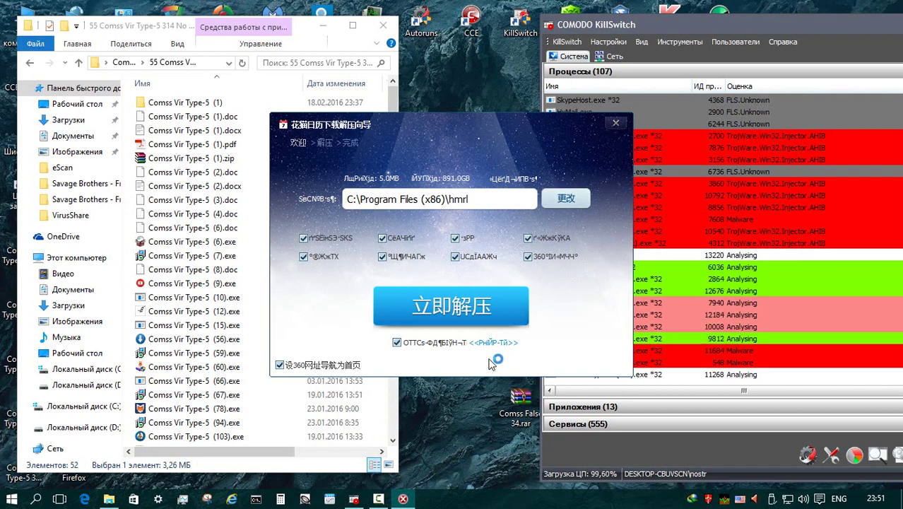
pyautogui.click(455, 314)
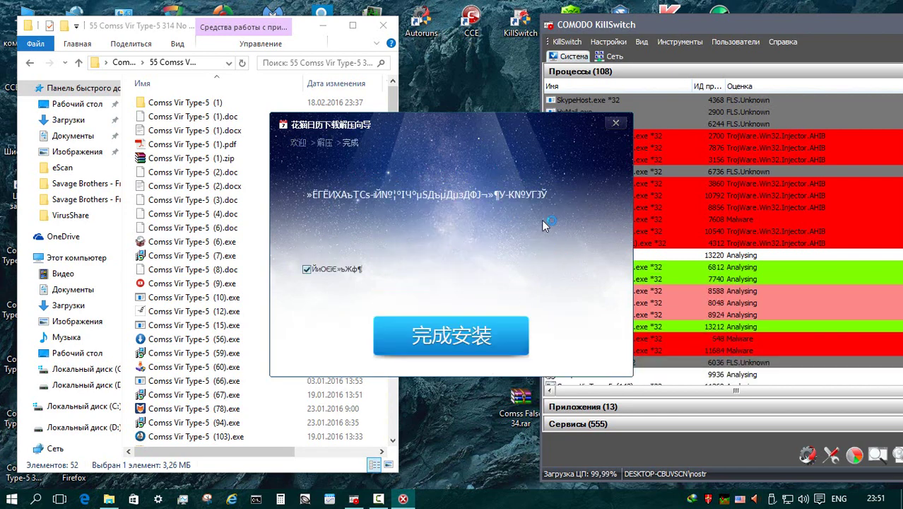
pyautogui.click(458, 343)
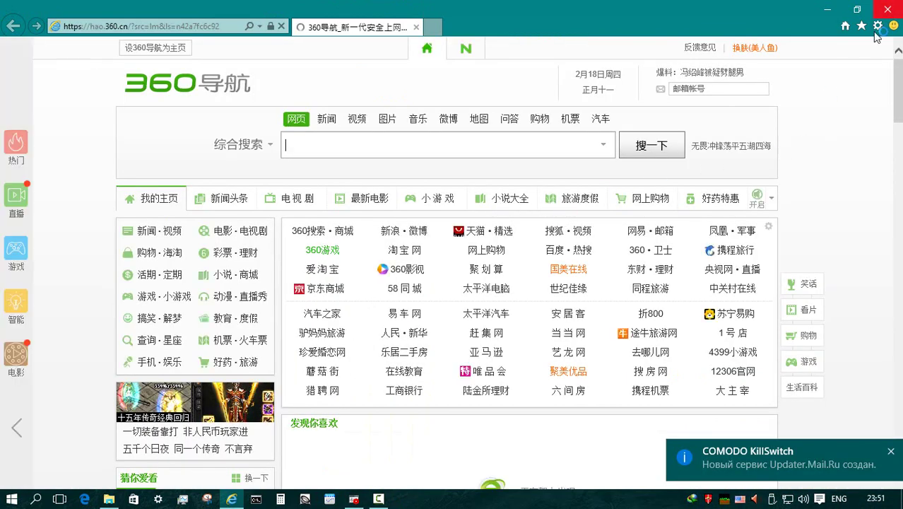
pyautogui.click(885, 9)
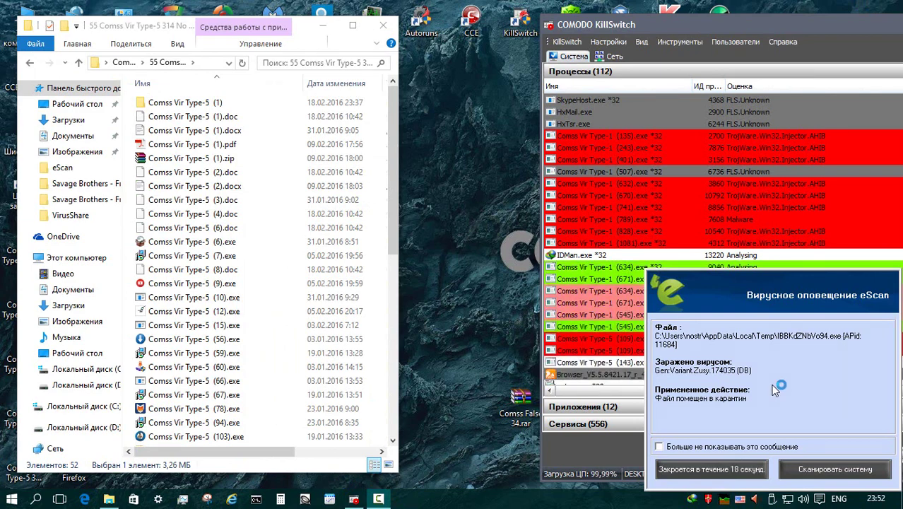
pyautogui.click(742, 478)
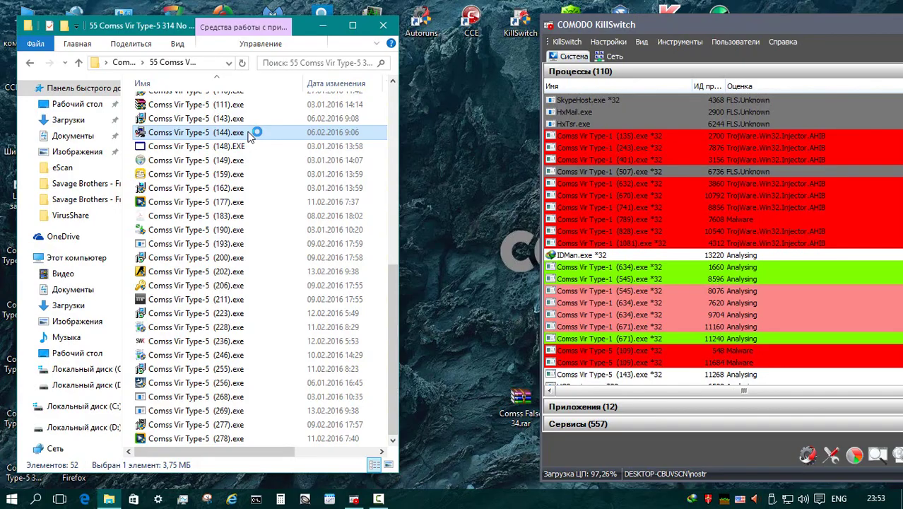
# Step: Run Comss Vir Type-5 (144).exe as administrator
pyautogui.rightClick(251, 136)
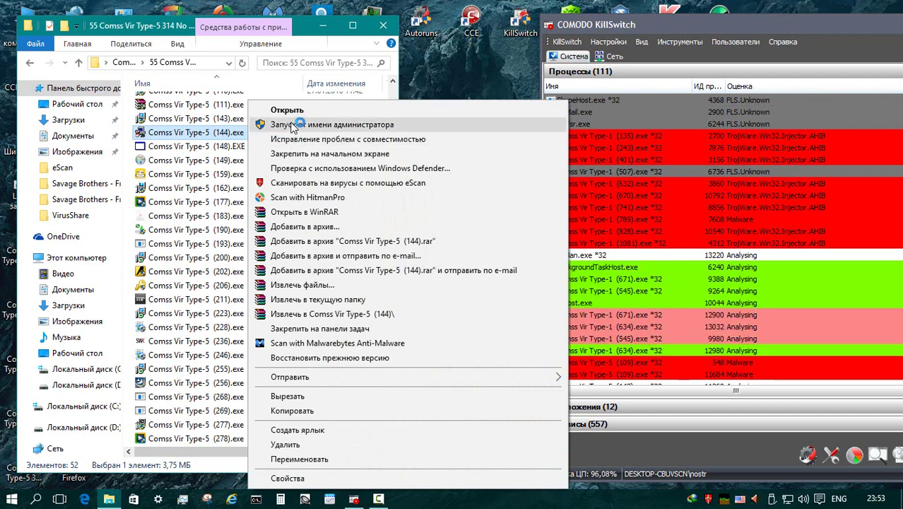
pyautogui.click(260, 123)
pyautogui.click(503, 297)
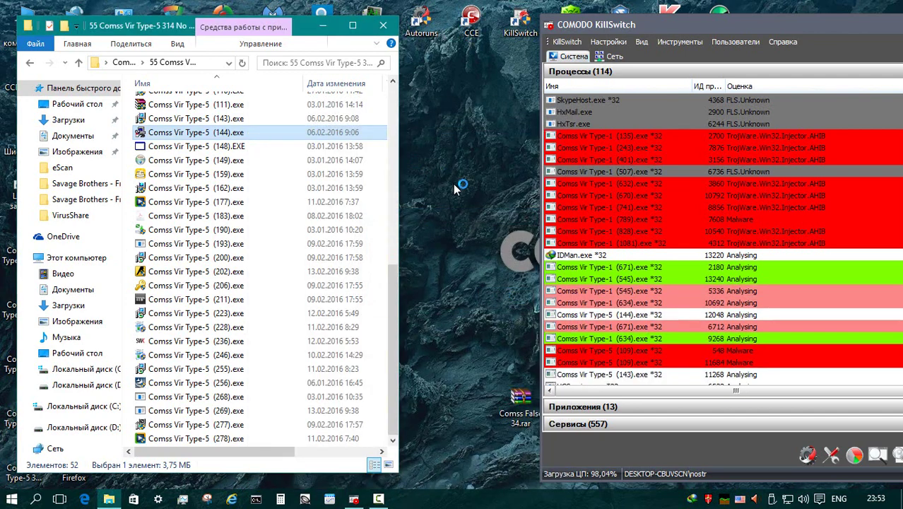
# Step: Run Comss Vir Type-5 (148).EXE as administrator, continue past the .NET Framework exception, and close the frmMessage window
pyautogui.click(233, 146)
pyautogui.rightClick(234, 146)
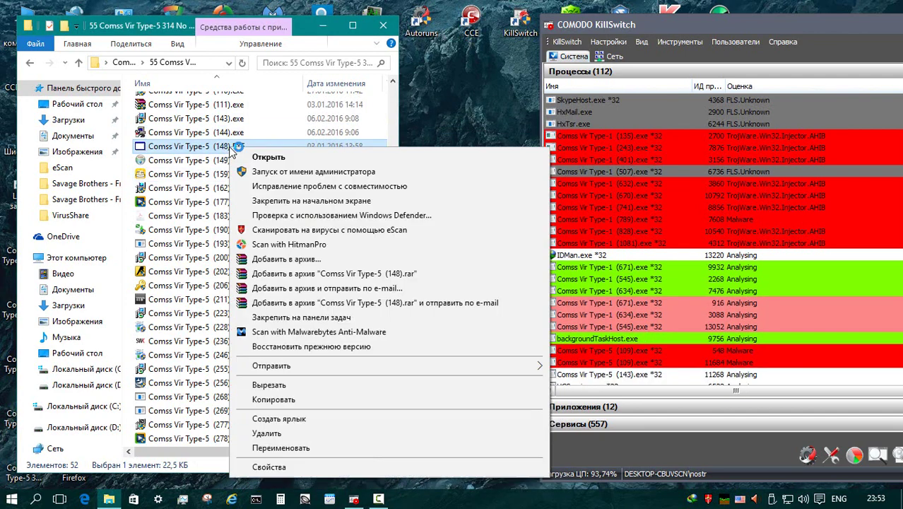
pyautogui.click(262, 171)
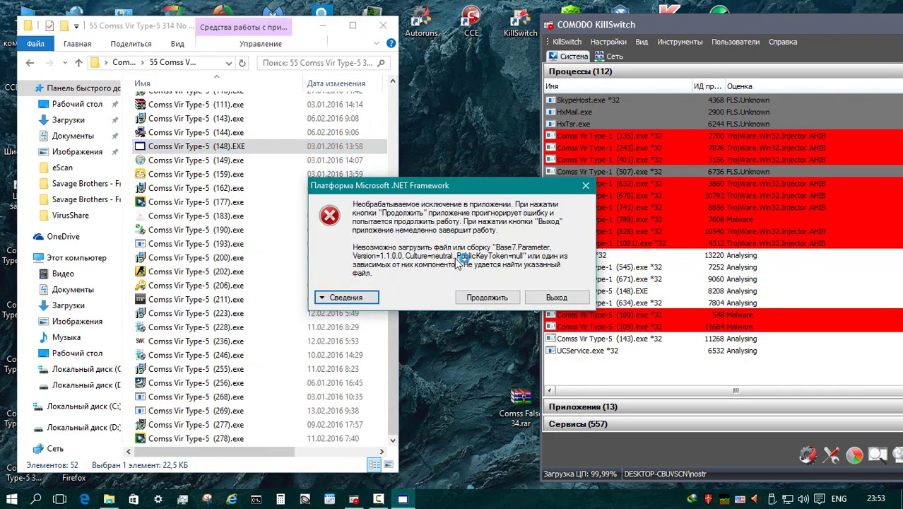
pyautogui.click(504, 298)
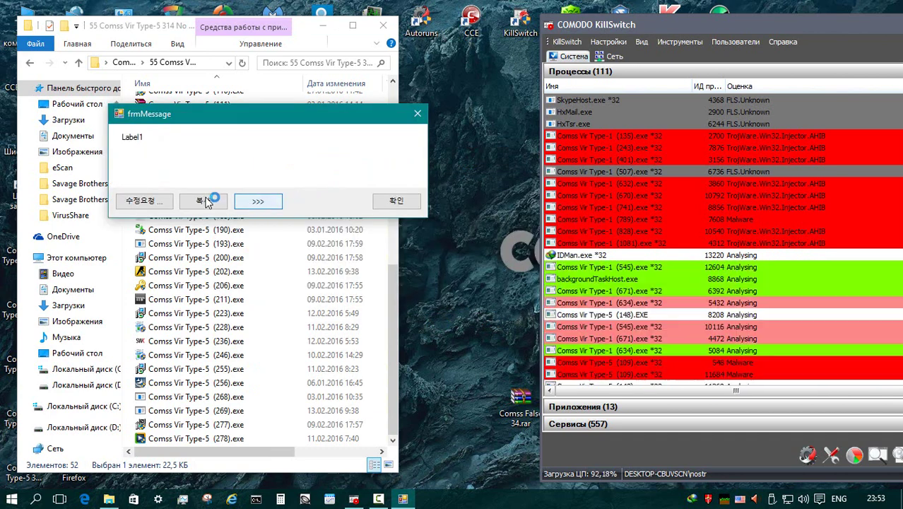
pyautogui.click(418, 113)
# Step: Run Comss Vir Type-5 (149).exe as administrator and dismiss the TurboGame installer's download message
pyautogui.click(244, 160)
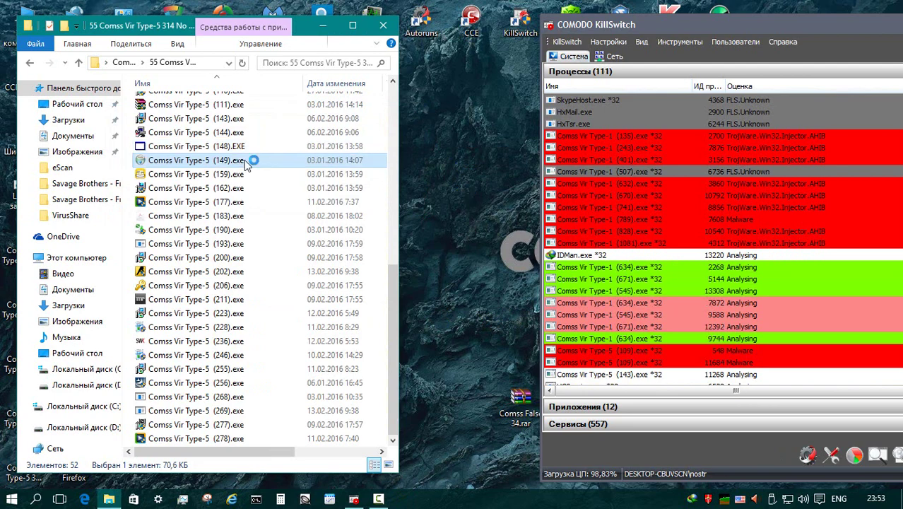
pyautogui.rightClick(244, 160)
pyautogui.click(270, 182)
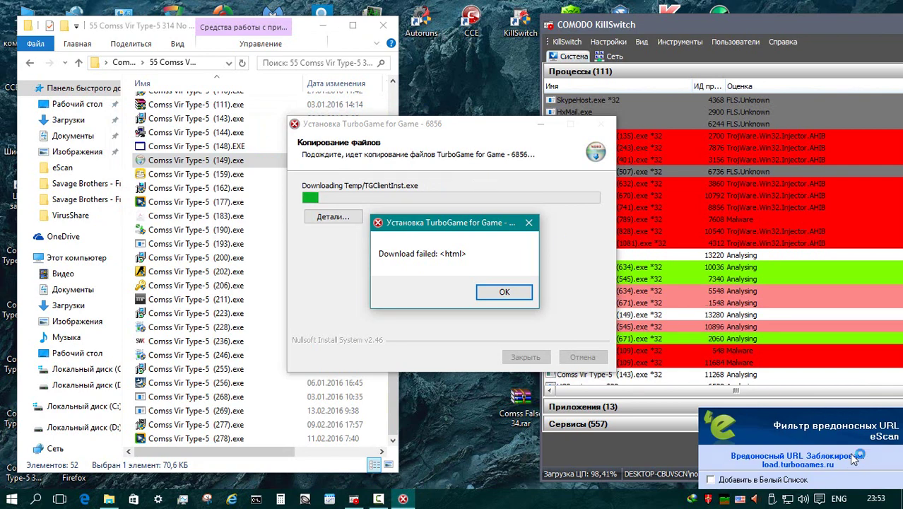
pyautogui.click(503, 292)
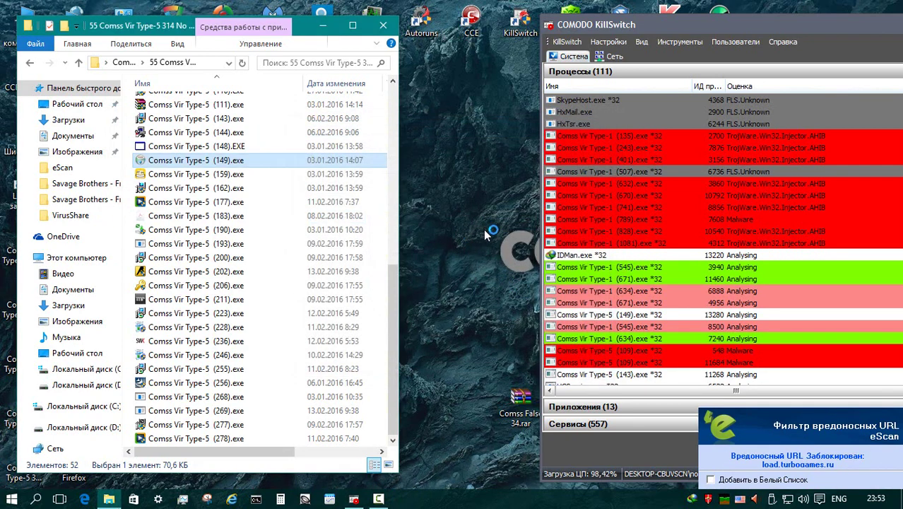
# Step: Run Comss Vir Type-5 (159).exe as administrator, then close the Ping An banking window and exit its background program
pyautogui.rightClick(240, 176)
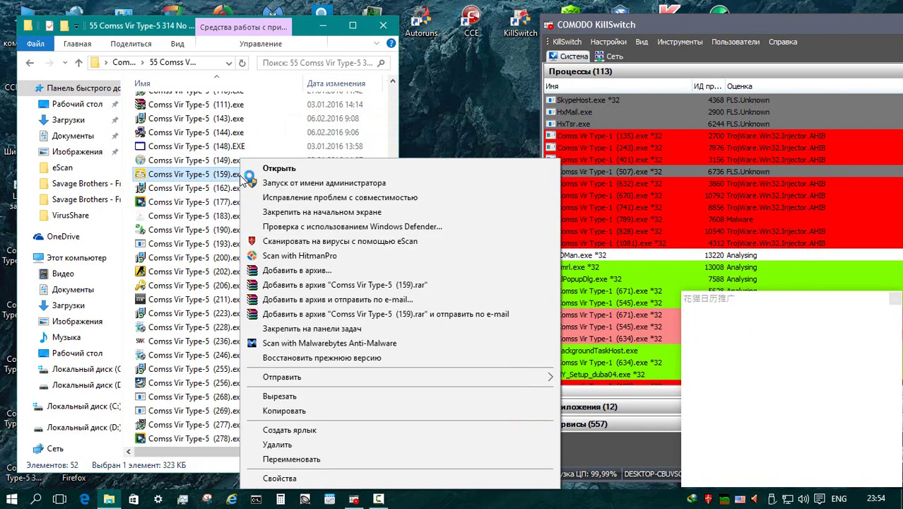
pyautogui.click(276, 183)
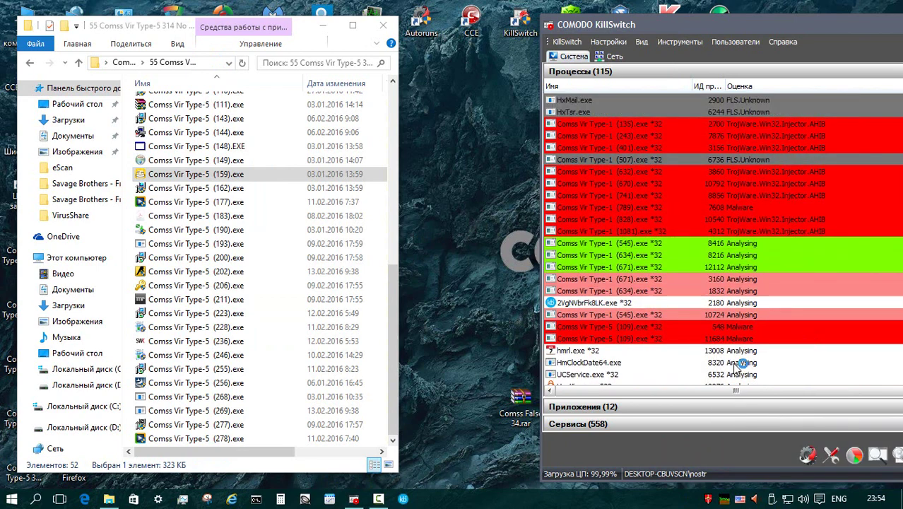
pyautogui.scroll(-1, 742, 363)
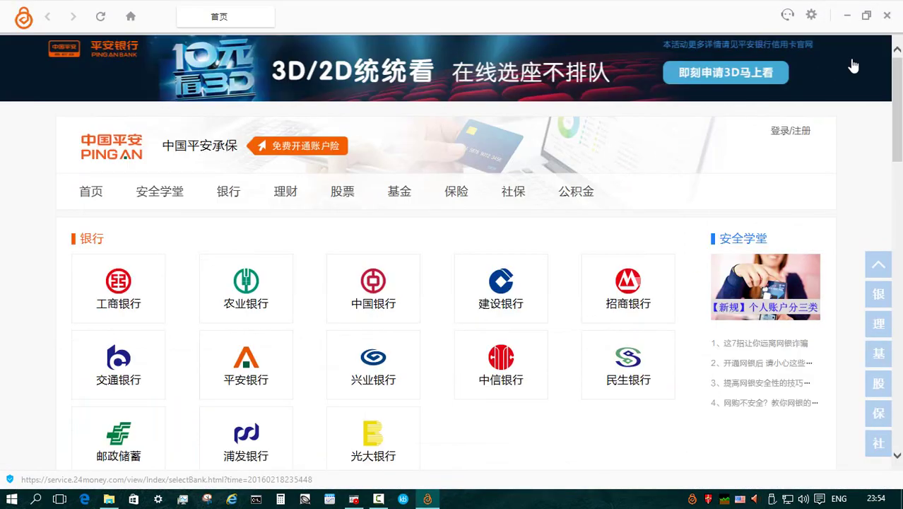
pyautogui.click(889, 19)
pyautogui.rightClick(693, 498)
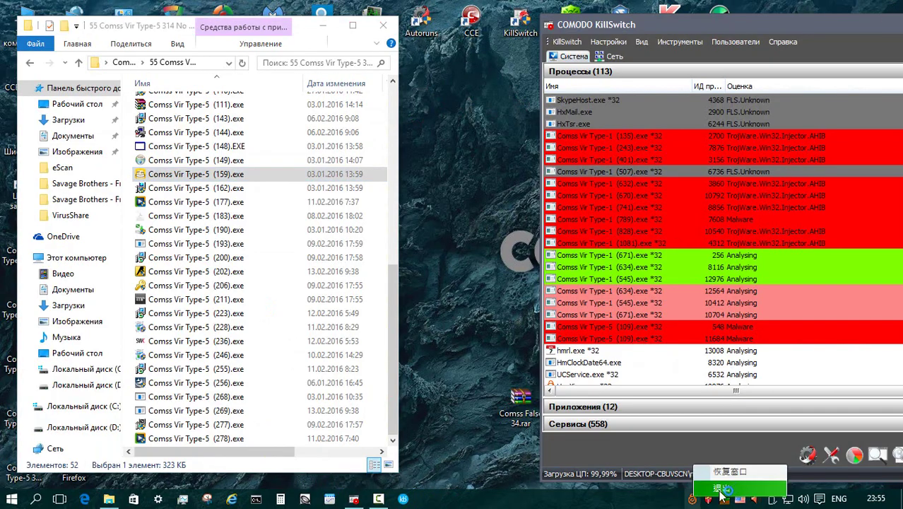
pyautogui.click(720, 488)
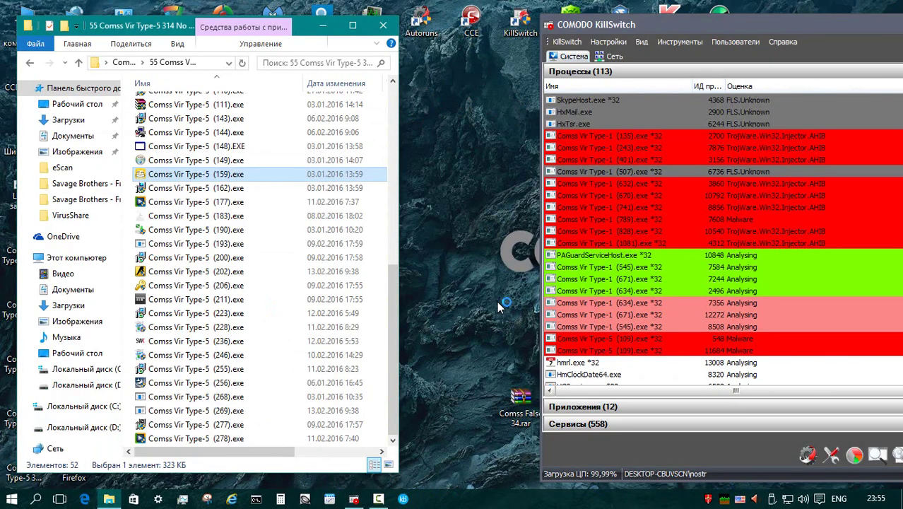
# Step: Run Comss Vir Type-5 (162).exe as administrator
pyautogui.rightClick(252, 188)
pyautogui.click(284, 182)
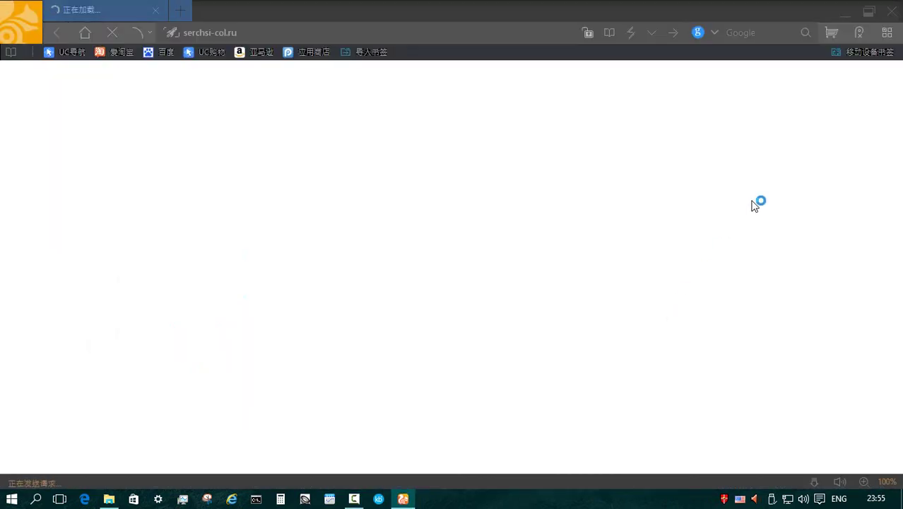
# Step: Close the UC Browser window, launch COMODO KillSwitch, fit its process columns and place it beside the sample folder
pyautogui.click(892, 13)
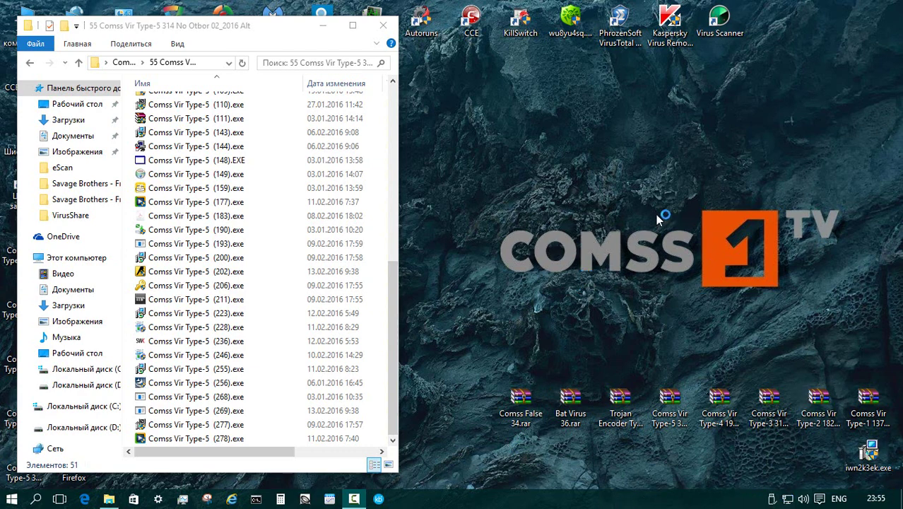
pyautogui.click(520, 23)
pyautogui.doubleClick(519, 22)
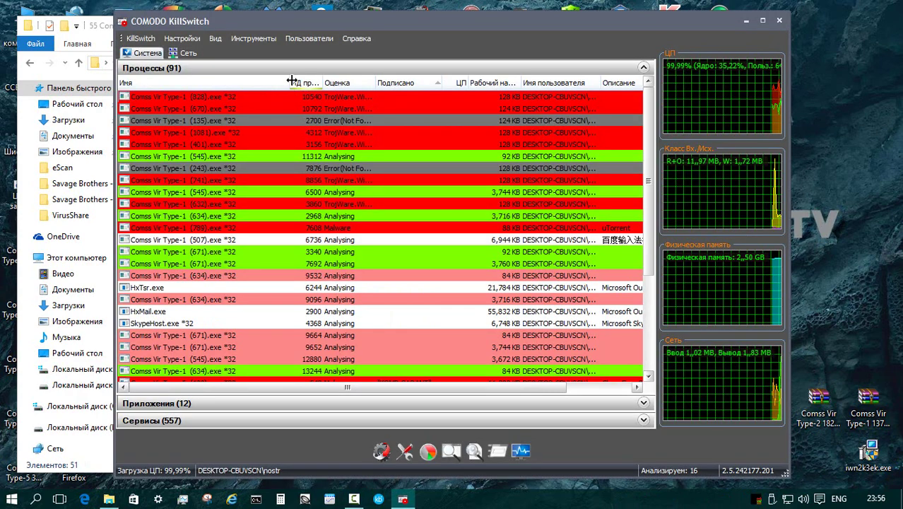
pyautogui.moveTo(286, 82); pyautogui.dragTo(261, 80)
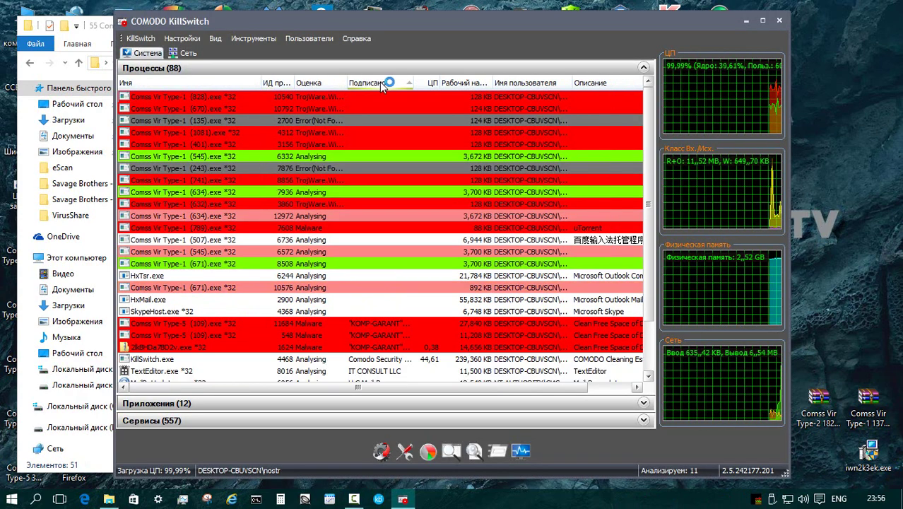
pyautogui.doubleClick(347, 81)
pyautogui.moveTo(209, 25); pyautogui.dragTo(595, 21)
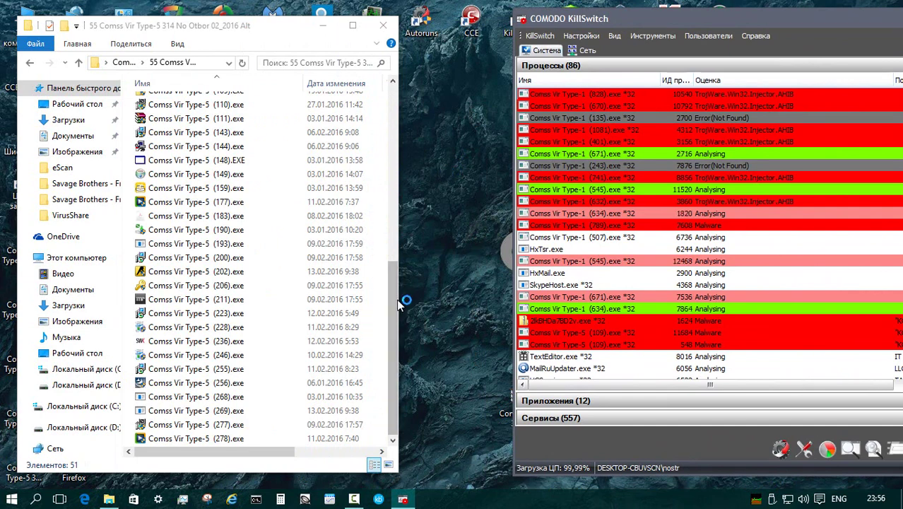
# Step: Open the eScan protection center from the desktop, view the cloud protection page (Защита в облаке) and return to the overview
pyautogui.click(367, 202)
pyautogui.scroll(1, 368, 212)
pyautogui.moveTo(143, 26); pyautogui.dragTo(219, 29)
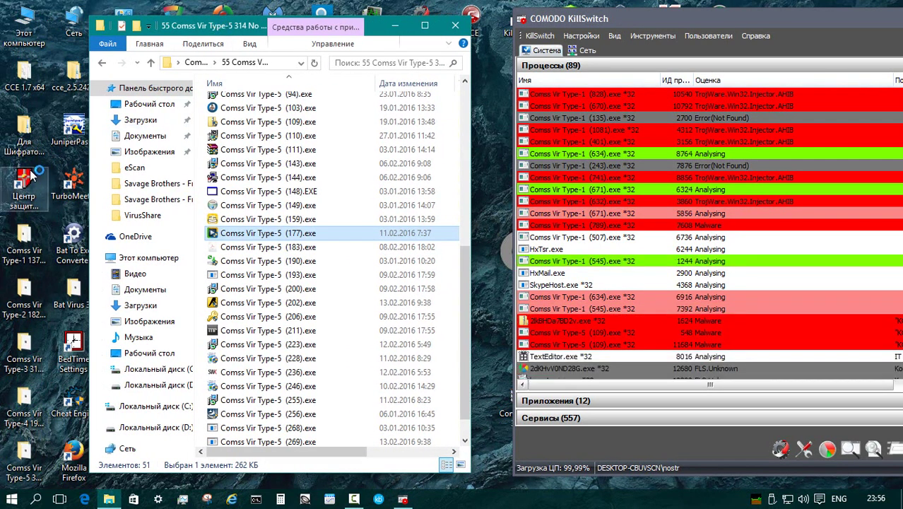
pyautogui.click(25, 183)
pyautogui.doubleClick(24, 182)
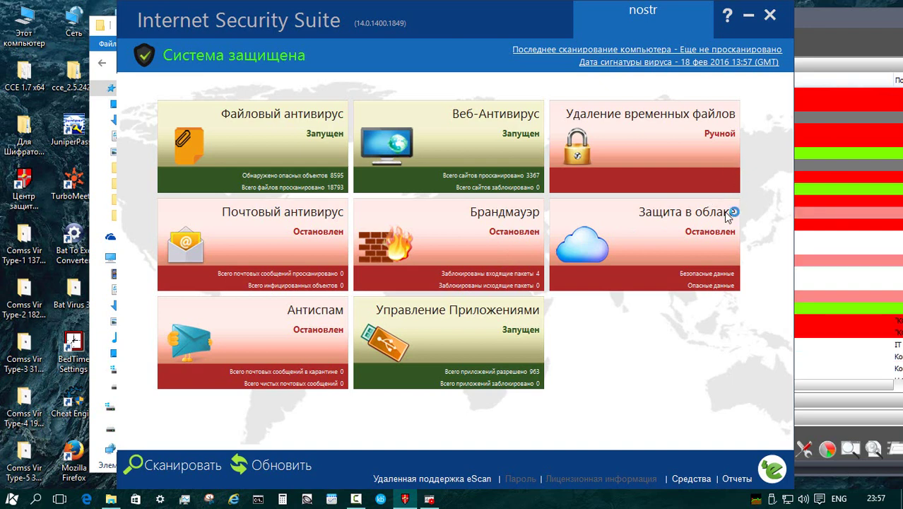
pyautogui.click(669, 231)
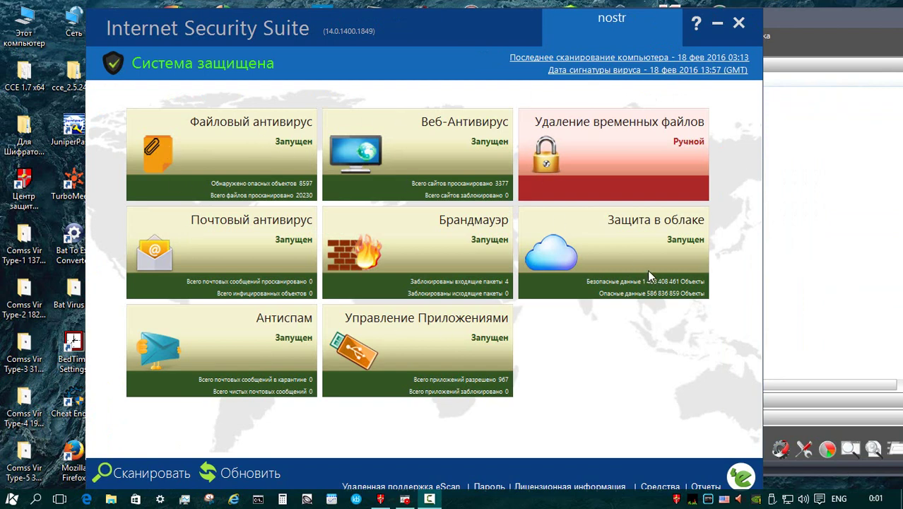
pyautogui.click(633, 256)
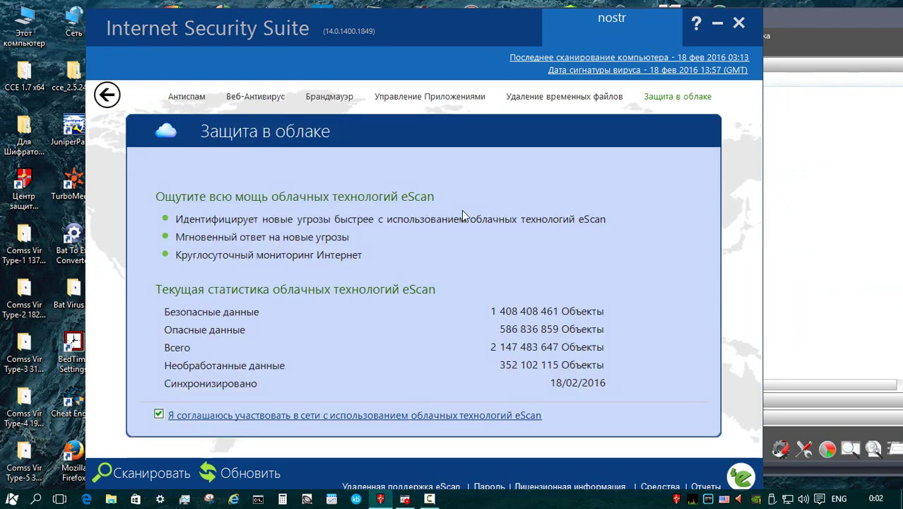
pyautogui.click(107, 94)
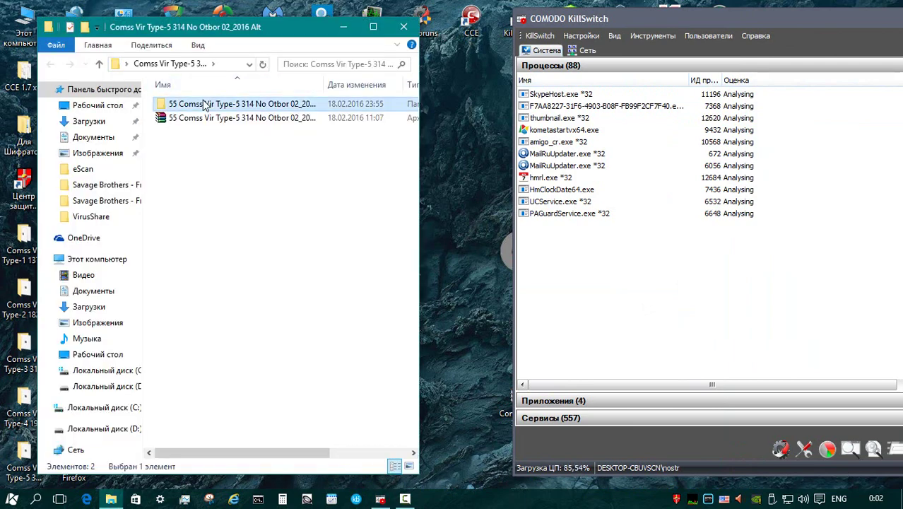
# Step: Reopen the 55 Comss Vir Type-5 314 No Otbor 02_2016 Alt folder and run Comss Vir Type-5 (177).exe as administrator
pyautogui.doubleClick(208, 99)
pyautogui.scroll(-1, 409, 139)
pyautogui.scroll(-9, 413, 208)
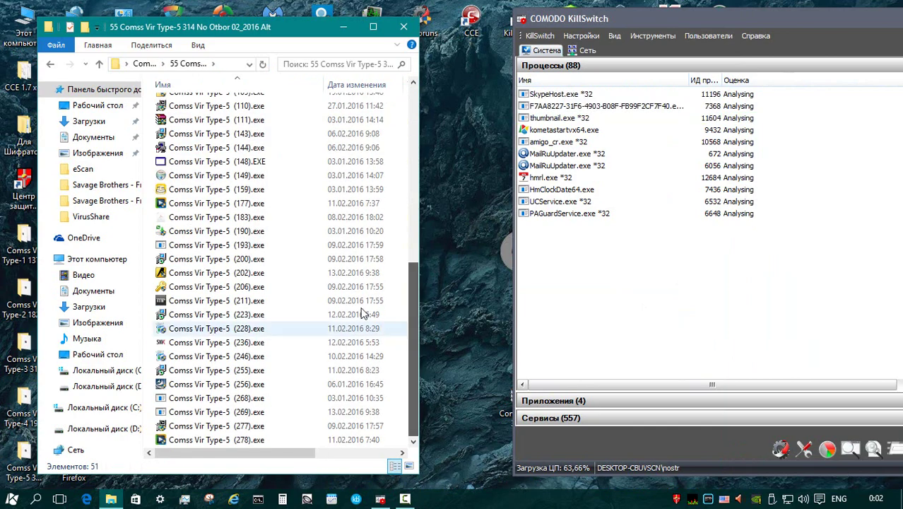
pyautogui.click(277, 203)
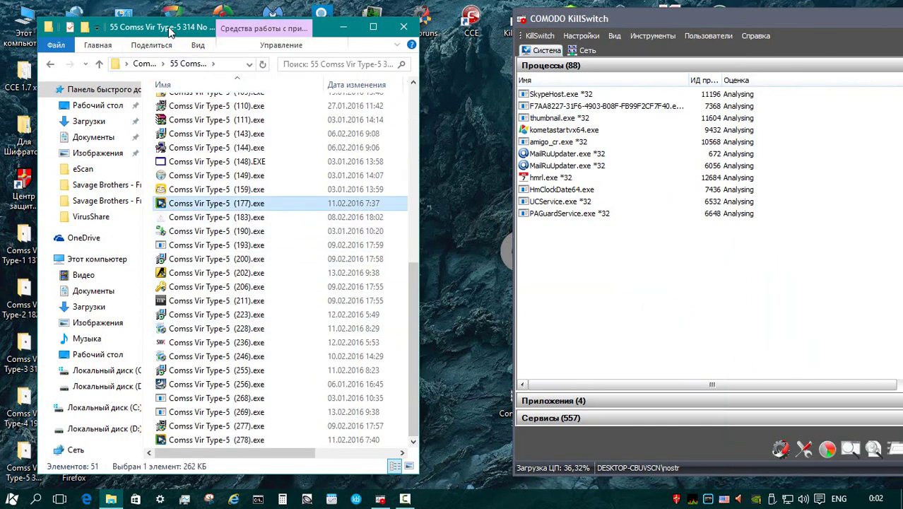
pyautogui.moveTo(175, 30); pyautogui.dragTo(157, 31)
pyautogui.rightClick(243, 204)
pyautogui.click(421, 181)
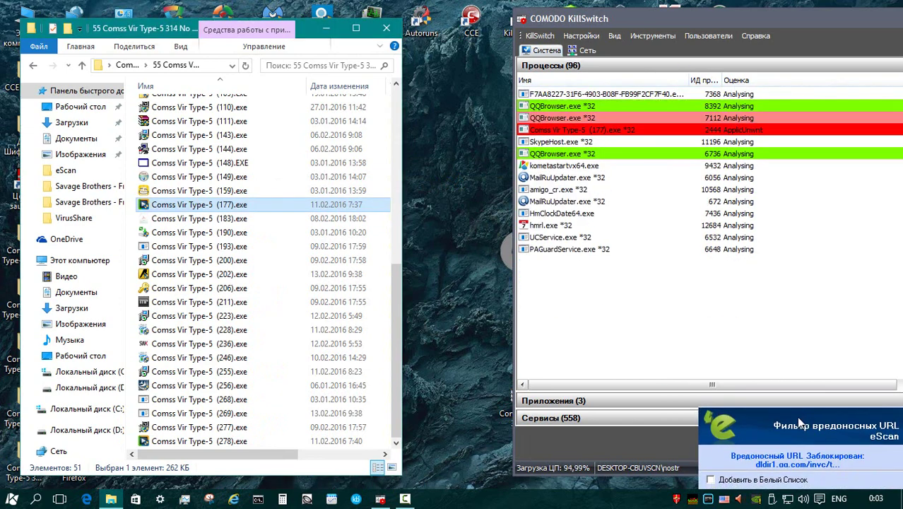
# Step: Run Comss Vir Type-5 (183).exe as administrator and dismiss the notice about changing default apps
pyautogui.rightClick(226, 219)
pyautogui.click(454, 179)
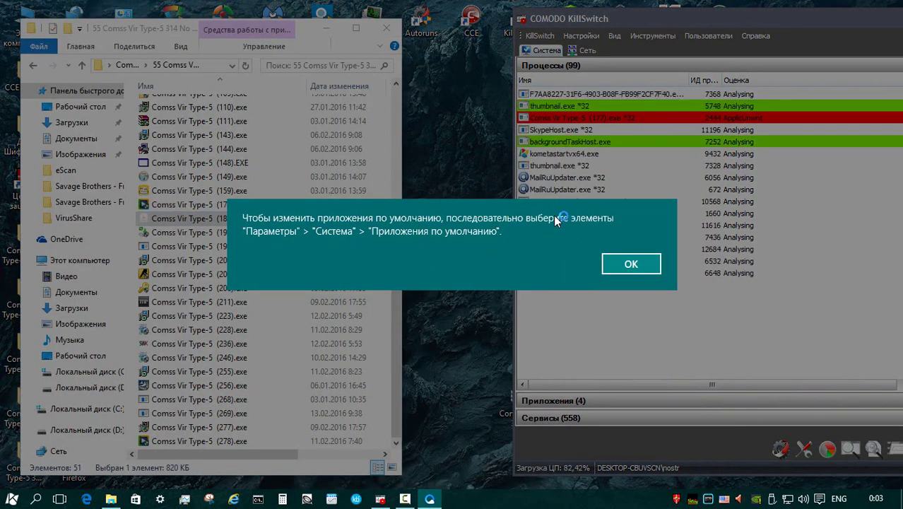
pyautogui.click(628, 264)
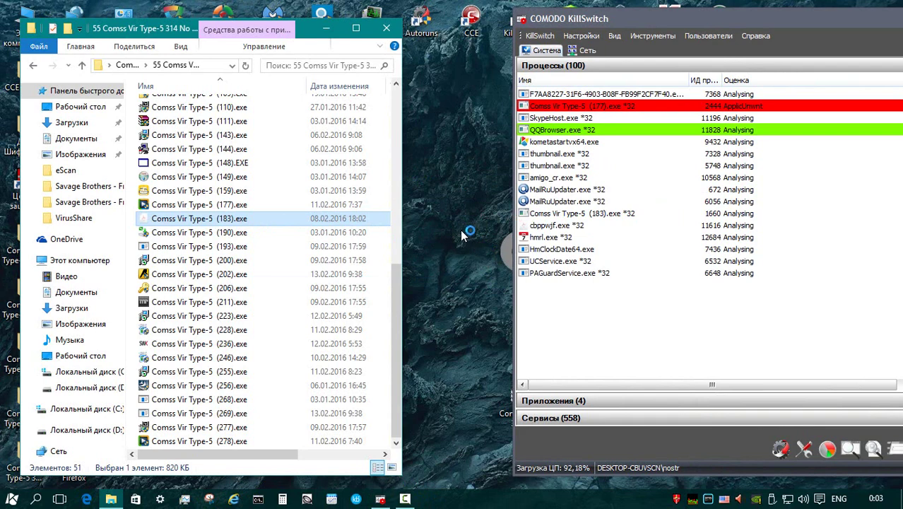
# Step: Run Comss Vir Type-5 (190).exe as administrator and complete the FreeFileSync 7.7 installation, closing the UC Browser window that interrupts it
pyautogui.rightClick(229, 233)
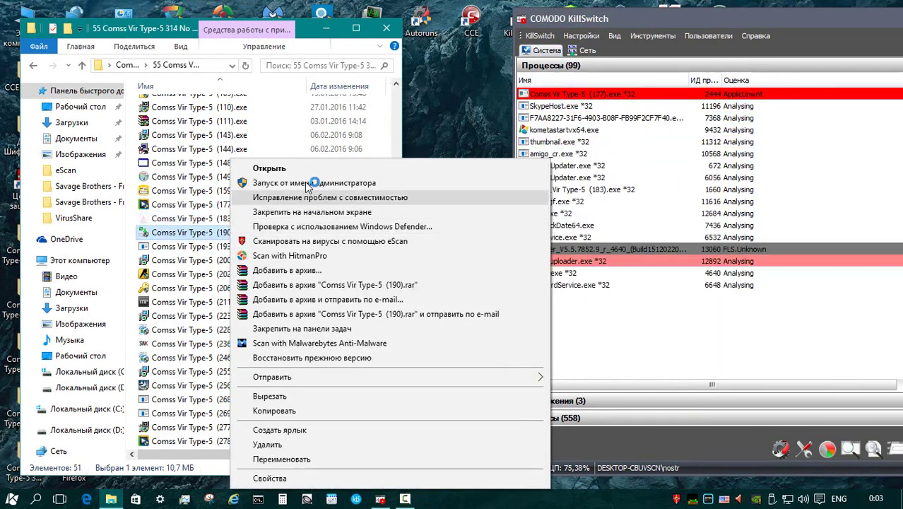
pyautogui.click(307, 183)
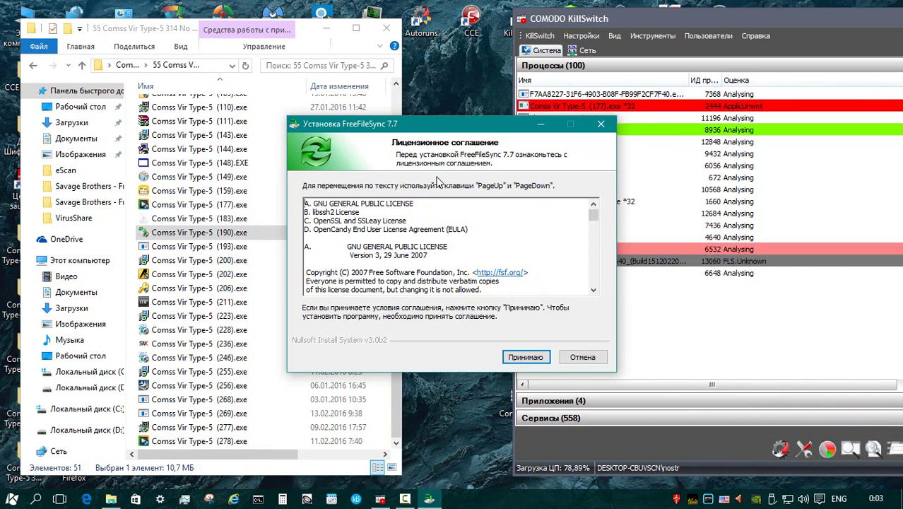
pyautogui.click(540, 356)
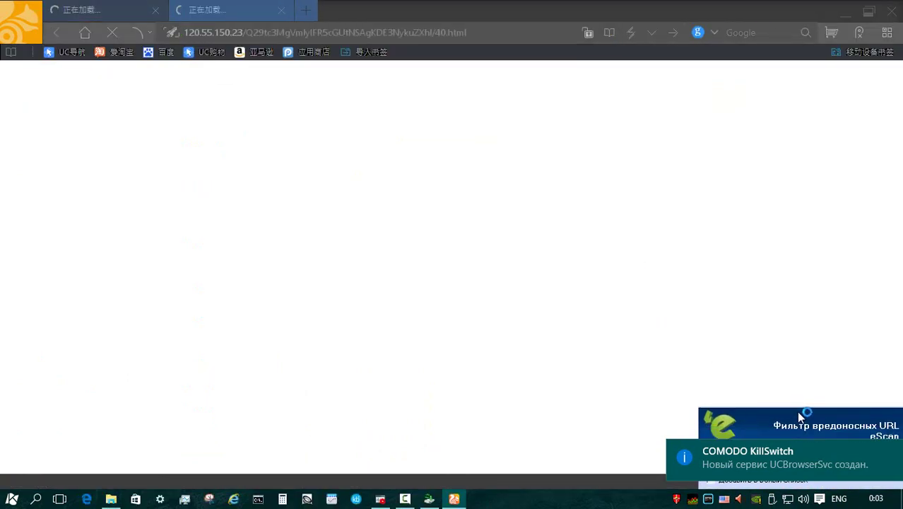
pyautogui.click(892, 12)
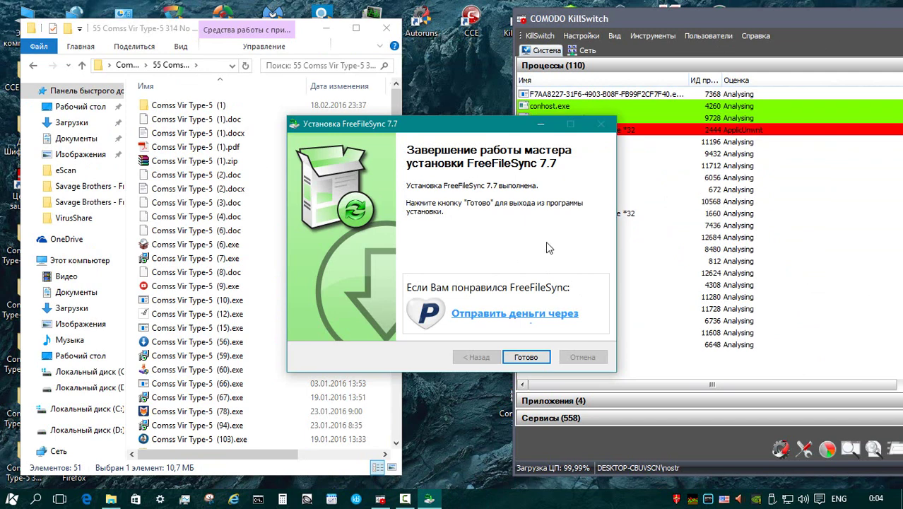
pyautogui.click(526, 356)
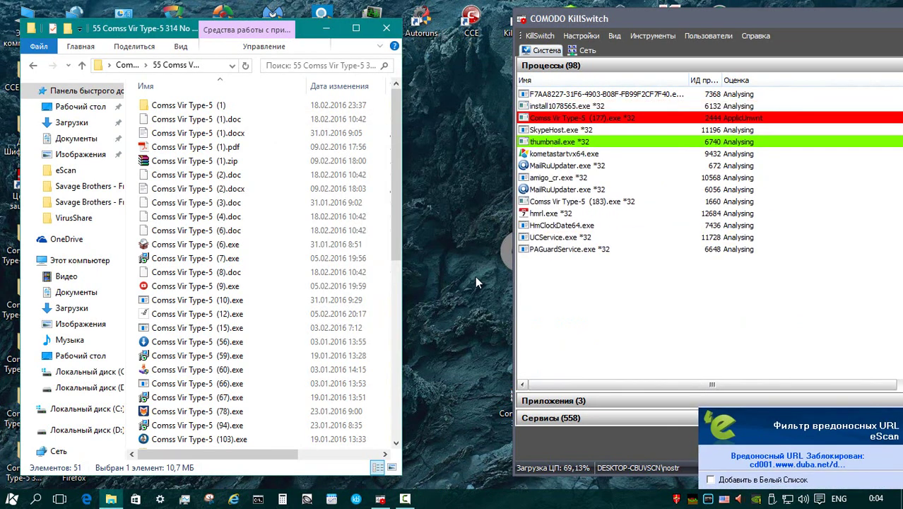
# Step: Run Comss Vir Type-5 (193).exe as administrator
pyautogui.scroll(-8, 255, 269)
pyautogui.doubleClick(247, 246)
pyautogui.rightClick(250, 253)
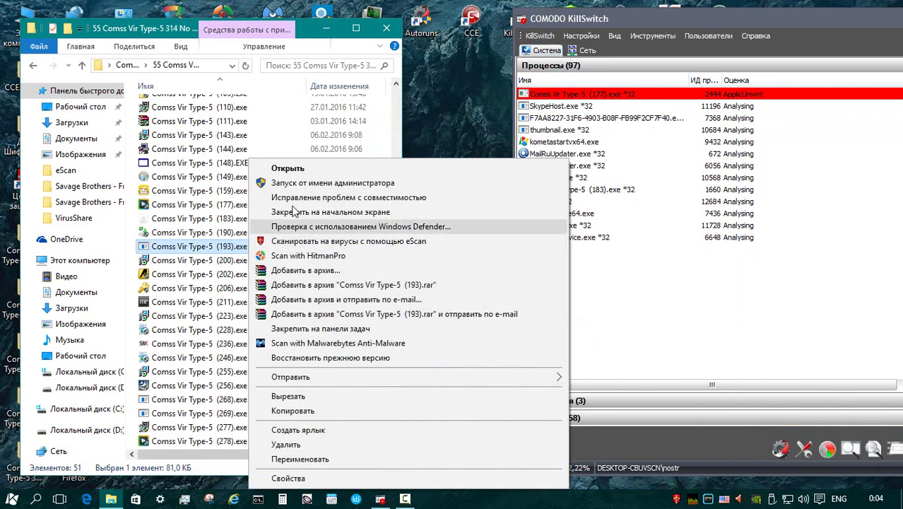
pyautogui.click(297, 186)
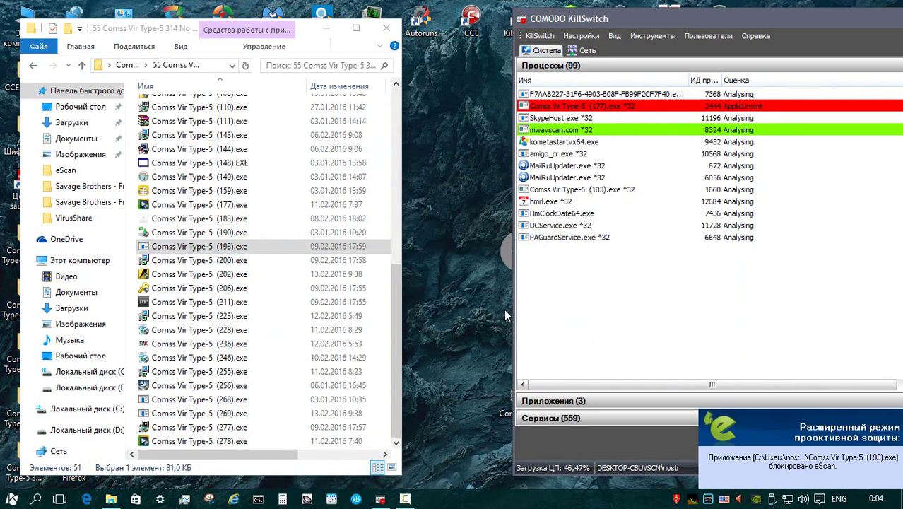
# Step: Run Comss Vir Type-5 (200).exe as administrator
pyautogui.rightClick(250, 260)
pyautogui.click(308, 185)
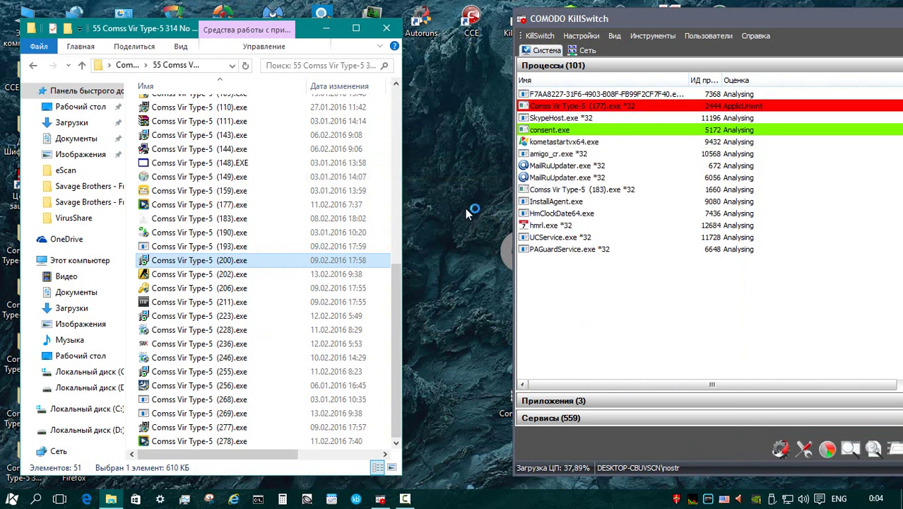
pyautogui.click(506, 310)
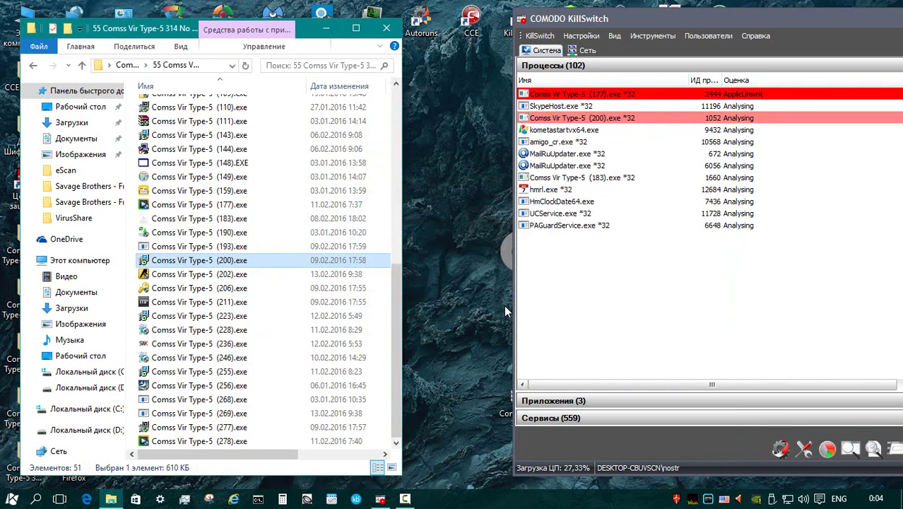
# Step: Run Comss Vir Type-5 (202).exe as administrator, complete the Korean phone directory installer and exit its background program
pyautogui.click(254, 276)
pyautogui.rightClick(256, 281)
pyautogui.click(311, 185)
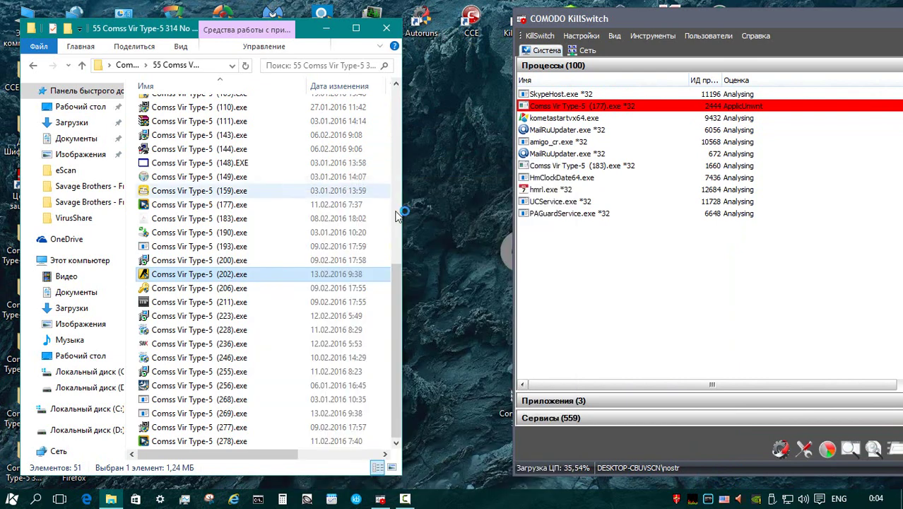
pyautogui.click(525, 357)
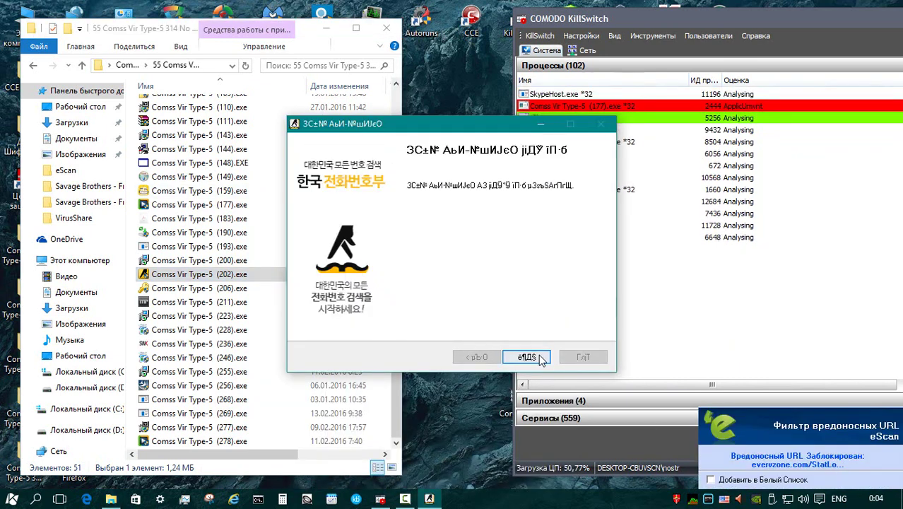
pyautogui.click(535, 357)
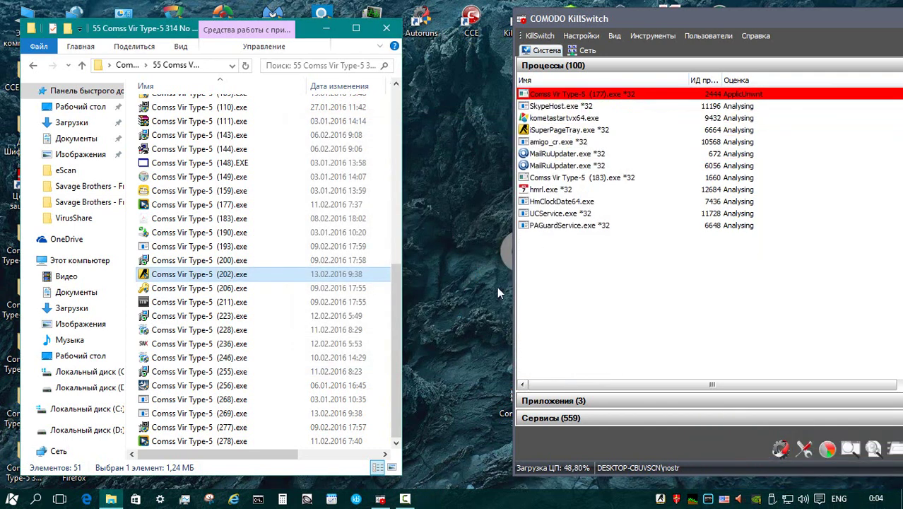
pyautogui.rightClick(692, 498)
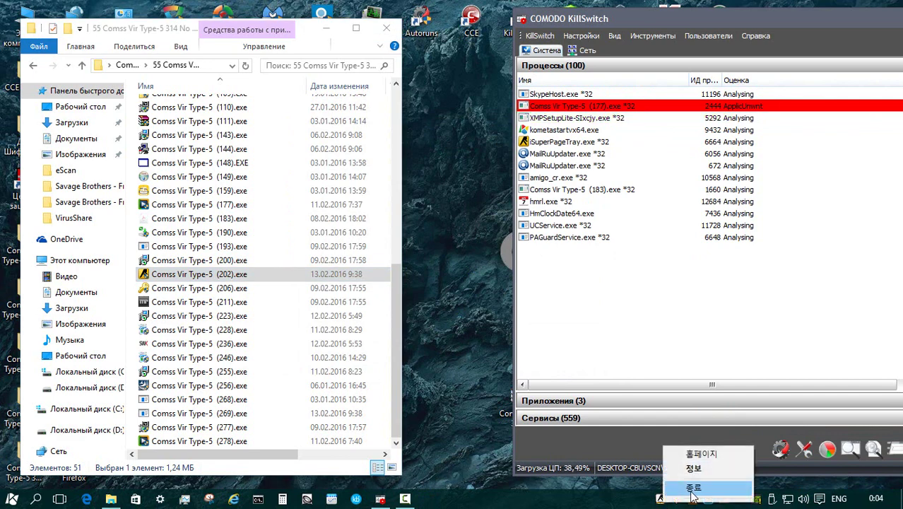
# Step: Close the Xunlei video player, game registration window and health tips pop-up, and exit Xunlei's background program
pyautogui.doubleClick(240, 288)
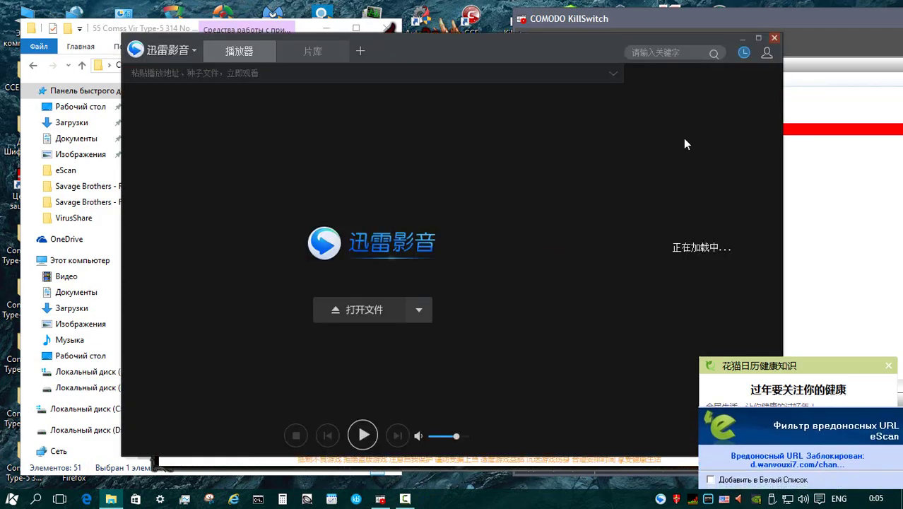
pyautogui.click(774, 37)
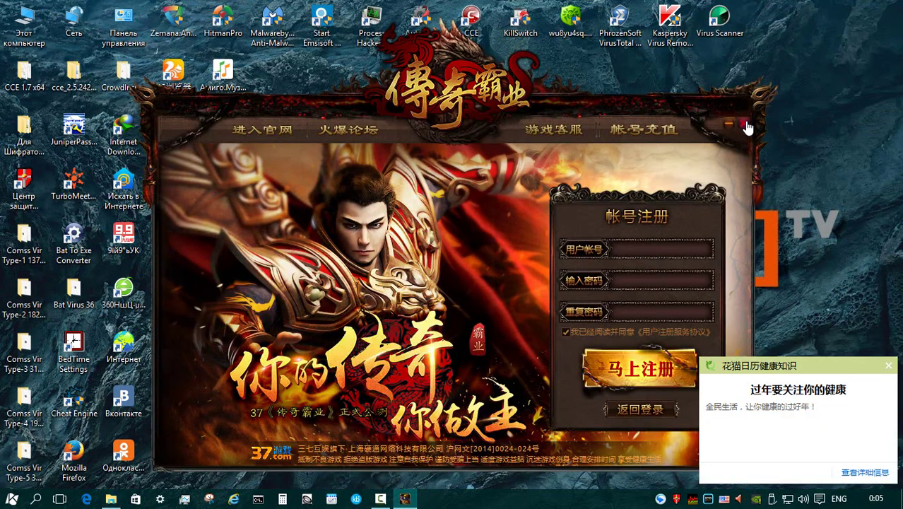
pyautogui.click(747, 122)
pyautogui.click(890, 372)
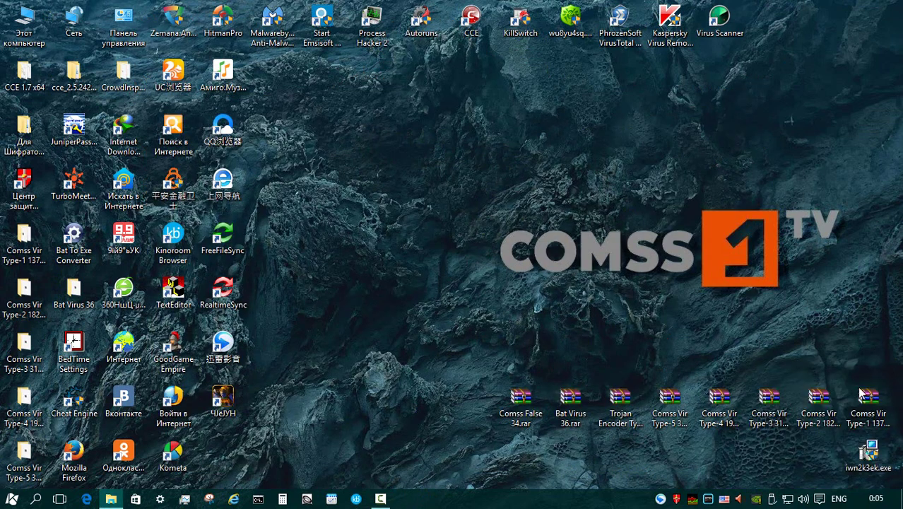
pyautogui.click(709, 500)
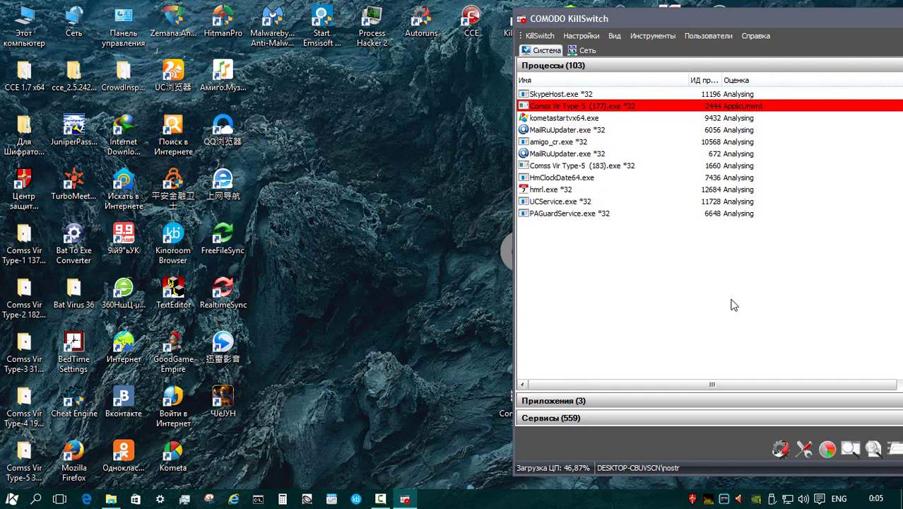
# Step: Bring back the sample folder, run Comss Vir Type-5 (206).exe as administrator and close the Sohu video player
pyautogui.click(111, 499)
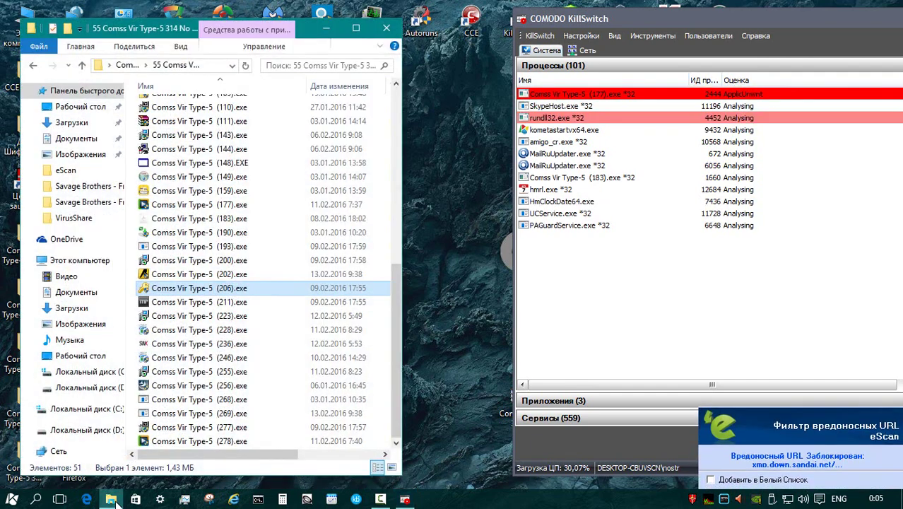
pyautogui.rightClick(225, 294)
pyautogui.click(297, 177)
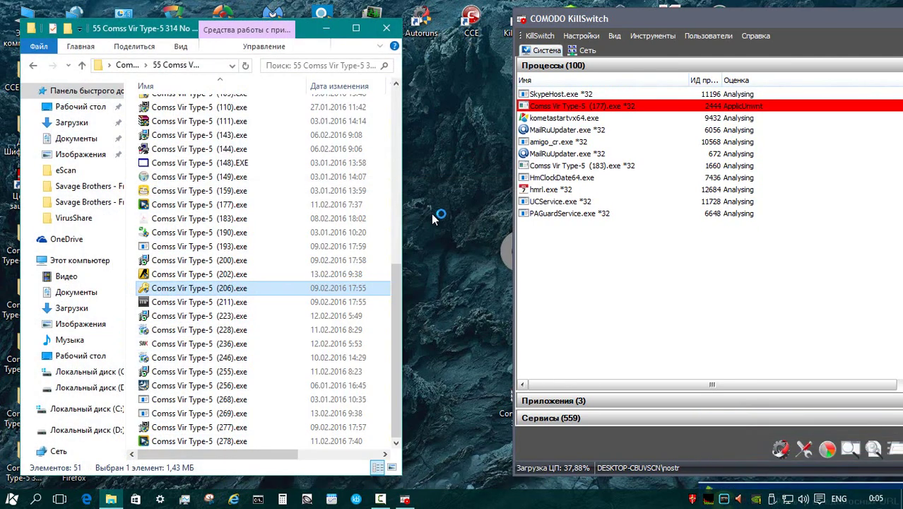
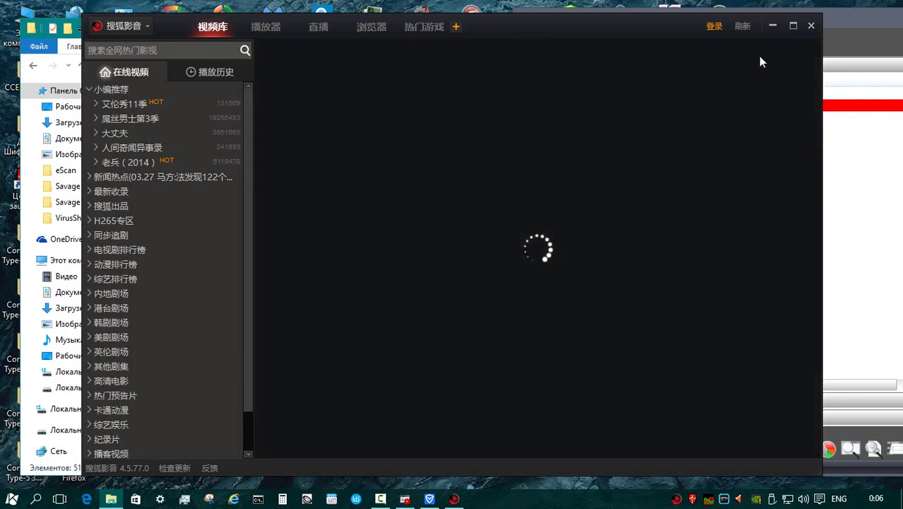
pyautogui.click(811, 26)
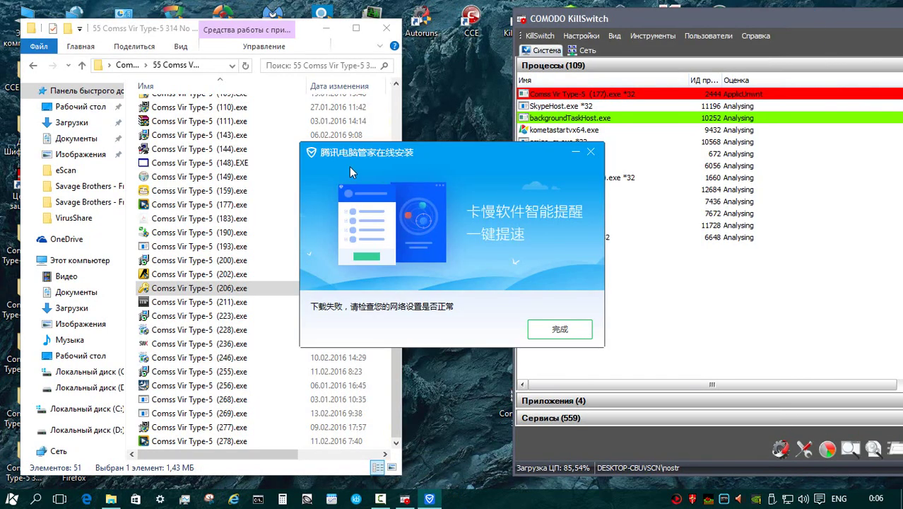
# Step: Close the Tencent PC Manager installer and finish the Power Data Recovery Crack (1).exe setup, dismissing its error and the browser it opens
pyautogui.click(590, 153)
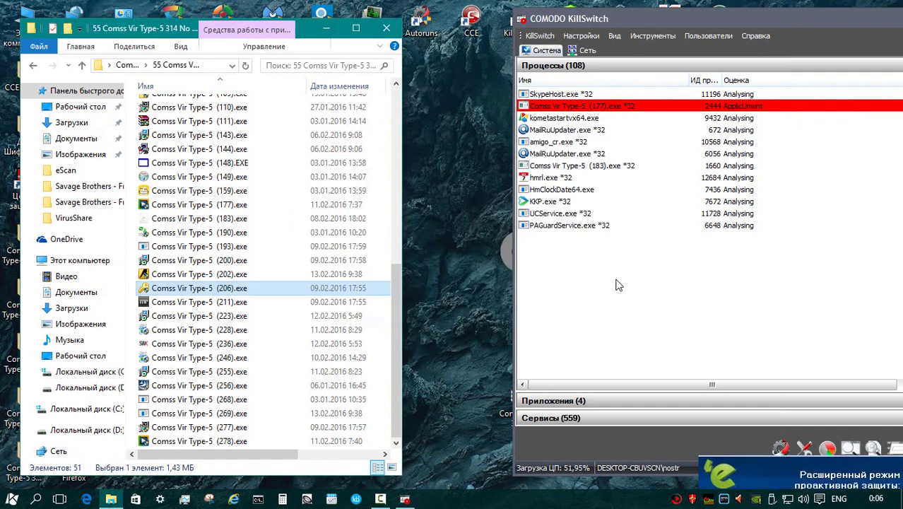
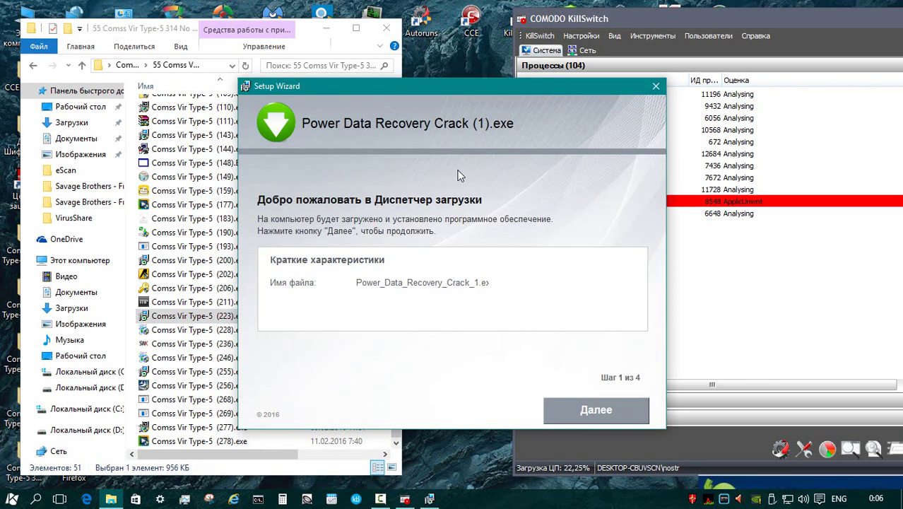
pyautogui.click(595, 409)
pyautogui.click(596, 411)
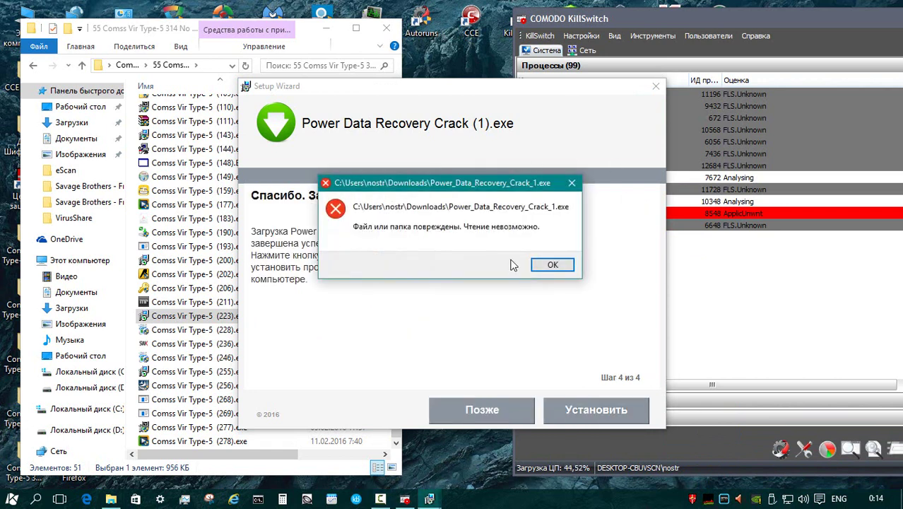
pyautogui.click(552, 264)
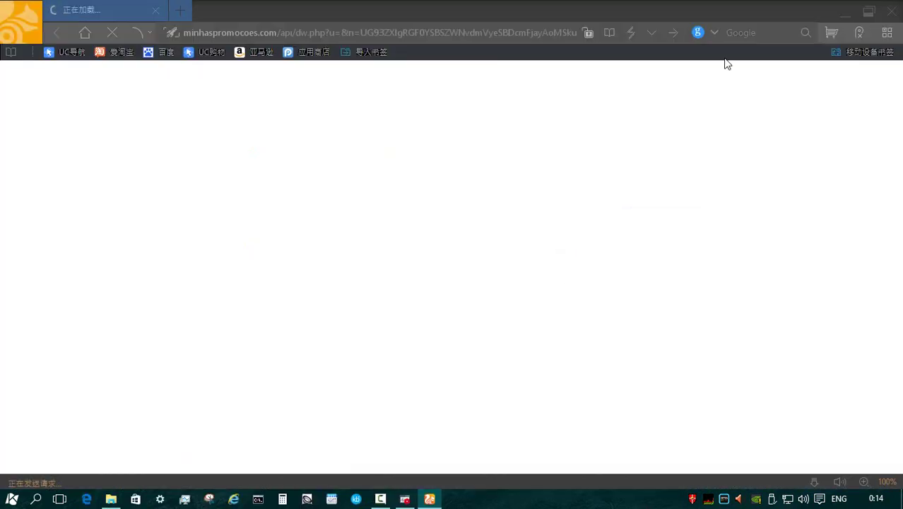
pyautogui.click(894, 12)
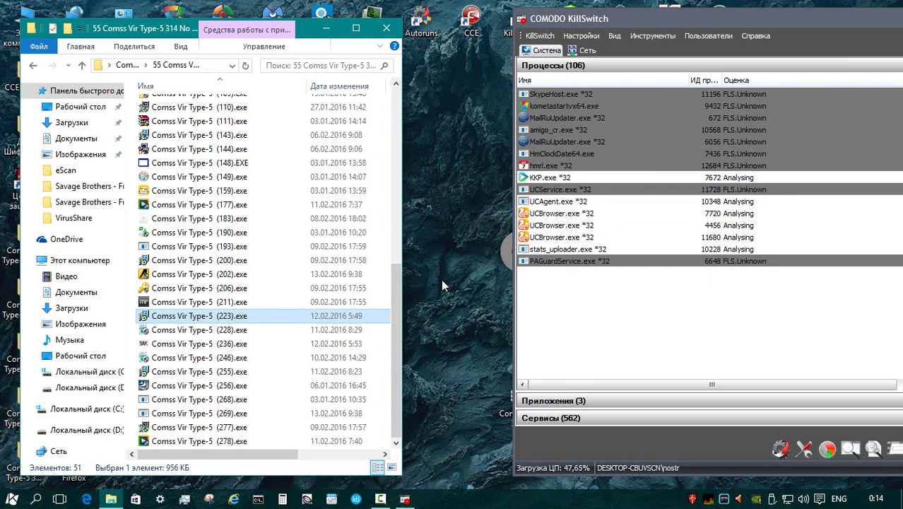
# Step: Run Comss Vir Type-5 (228).exe as administrator and complete its downloader wizard
pyautogui.click(241, 332)
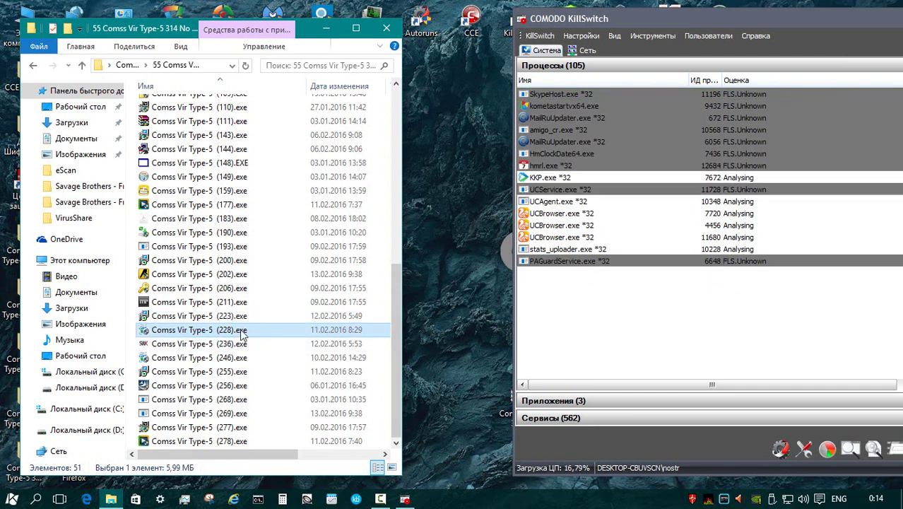
pyautogui.rightClick(242, 336)
pyautogui.click(397, 184)
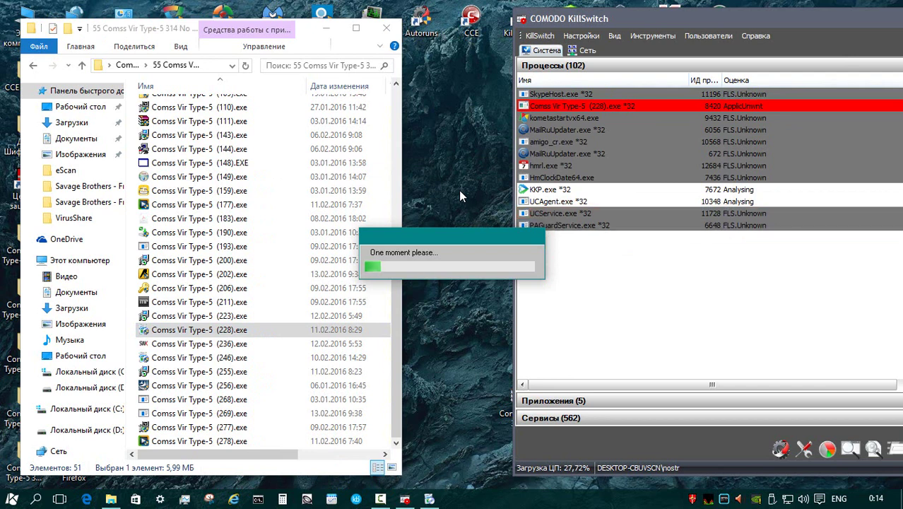
pyautogui.click(431, 291)
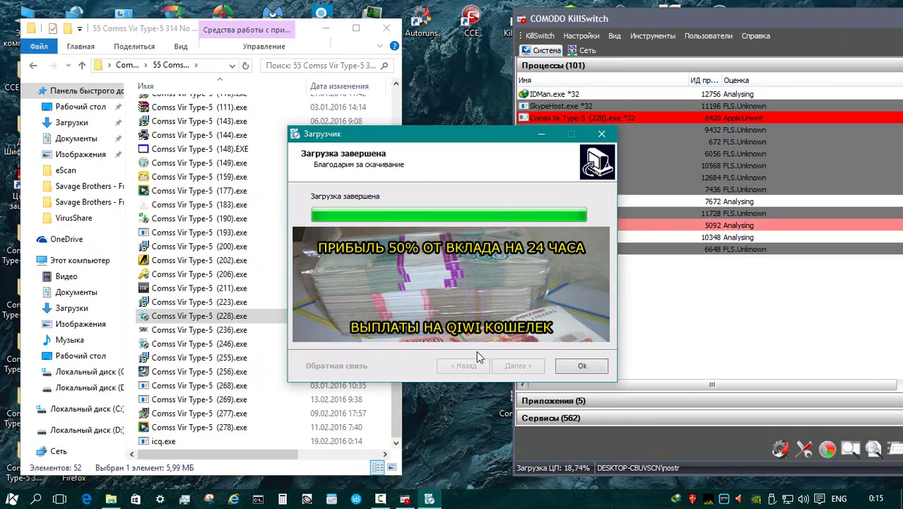
pyautogui.click(586, 367)
# Step: Run Comss Vir Type-5 (236).exe and (246).exe as administrator, saving VkBot_3.7.8.exe to the Загрузки folder and closing the browser that opens
pyautogui.rightClick(238, 329)
pyautogui.click(367, 183)
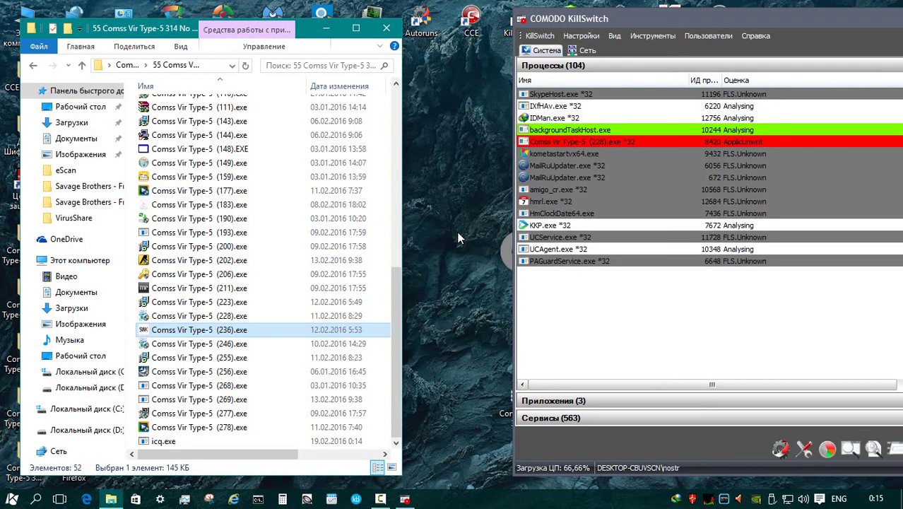
pyautogui.rightClick(240, 344)
pyautogui.click(323, 37)
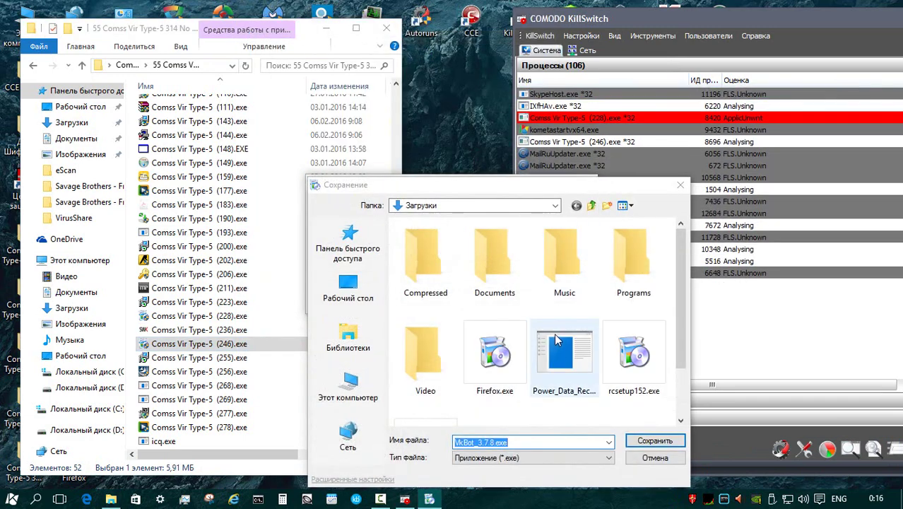
pyautogui.click(655, 443)
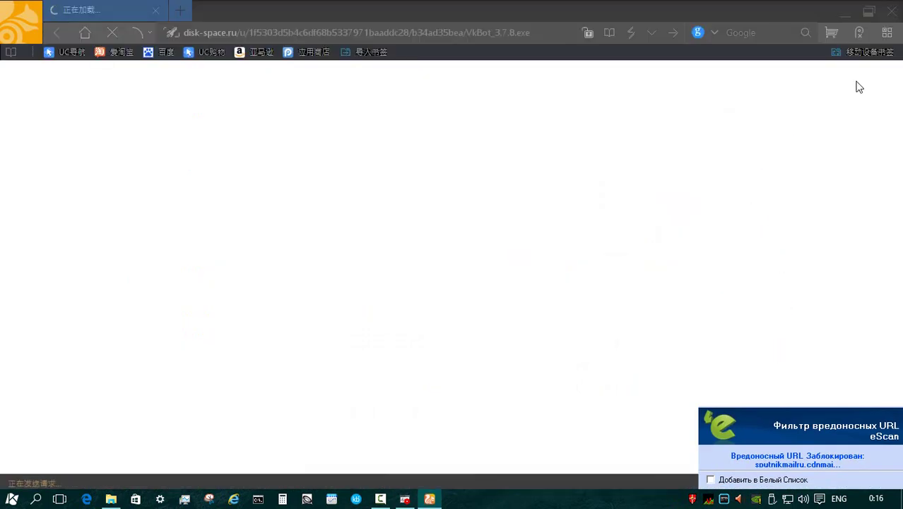
pyautogui.click(892, 11)
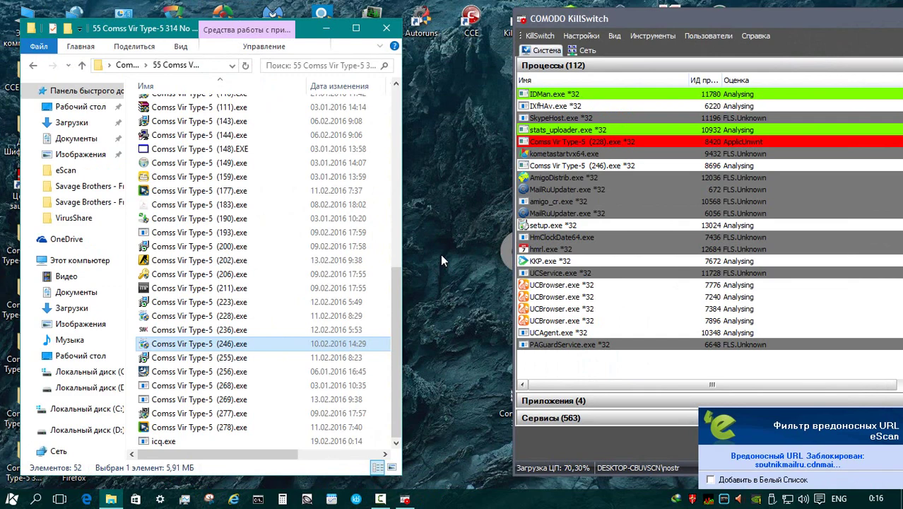
# Step: Run Comss Vir Type-5 (255).exe as administrator and go through the Flash Player Pro installer, dismissing its 16-bit application error
pyautogui.rightClick(260, 356)
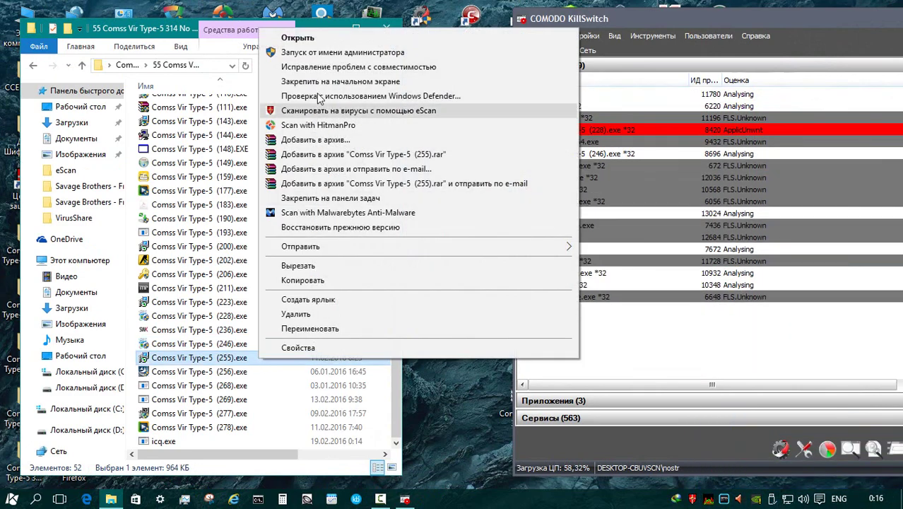
pyautogui.click(343, 53)
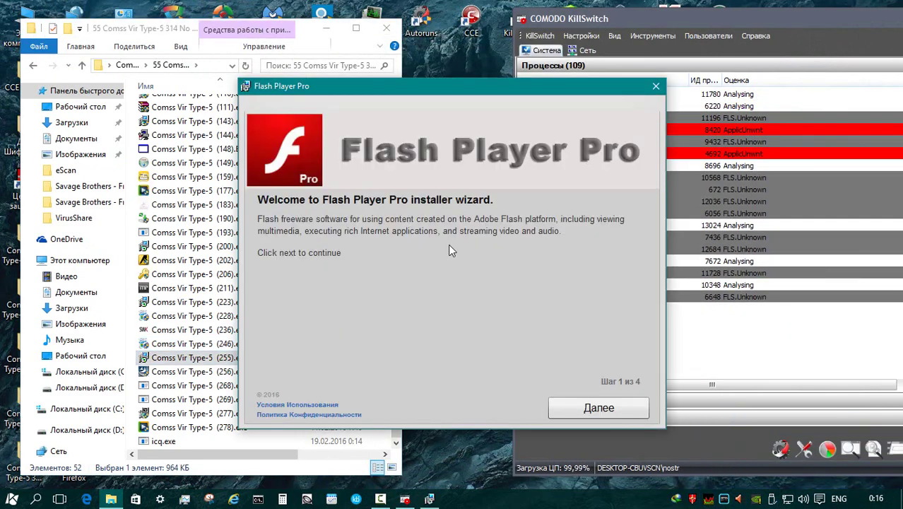
pyautogui.press('Return')
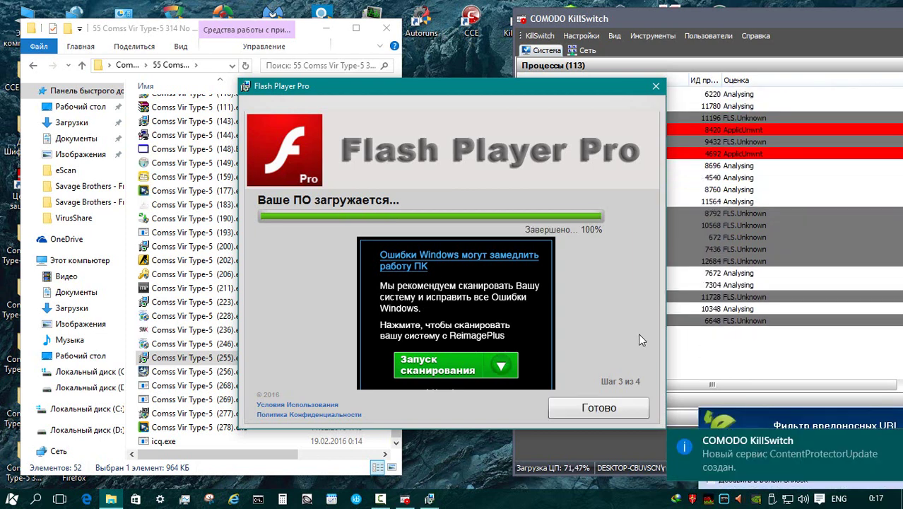
pyautogui.click(602, 410)
pyautogui.click(601, 409)
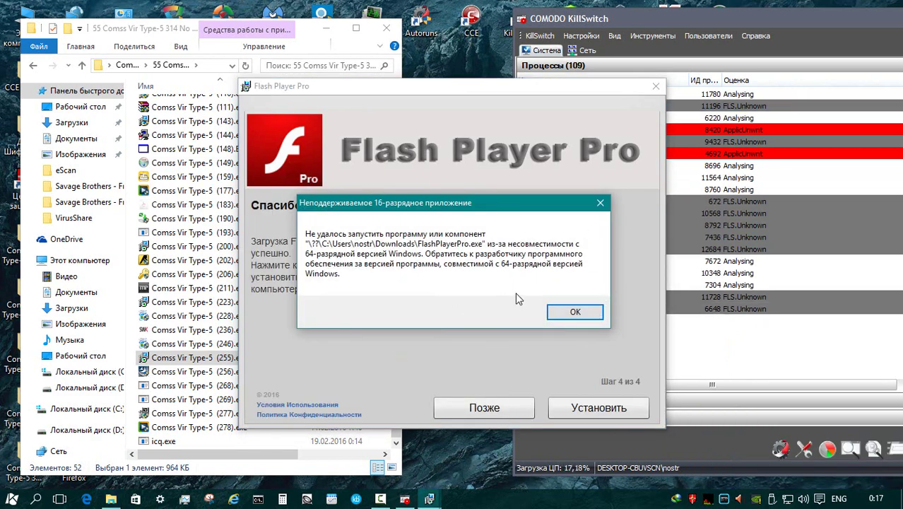
pyautogui.click(574, 312)
pyautogui.click(621, 286)
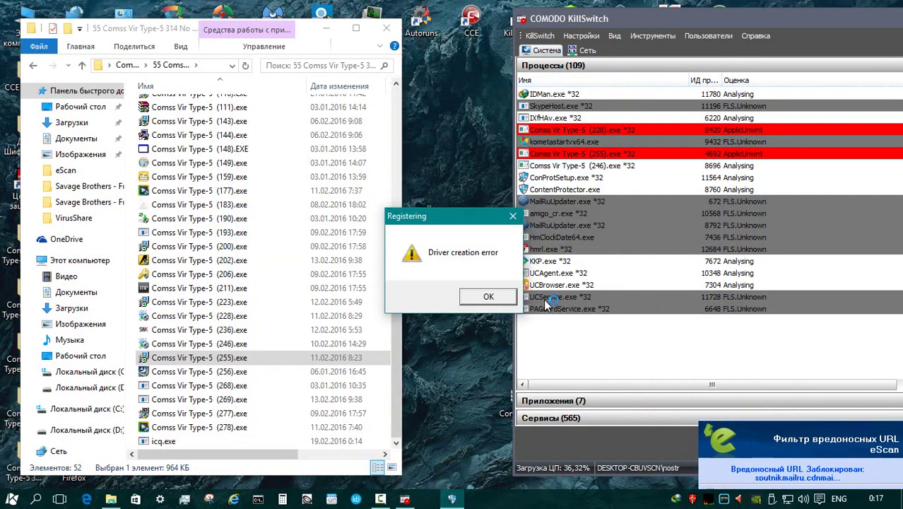
# Step: Dismiss the Registering and ContentProtector error dialogs and close the Internet Explorer window
pyautogui.click(489, 296)
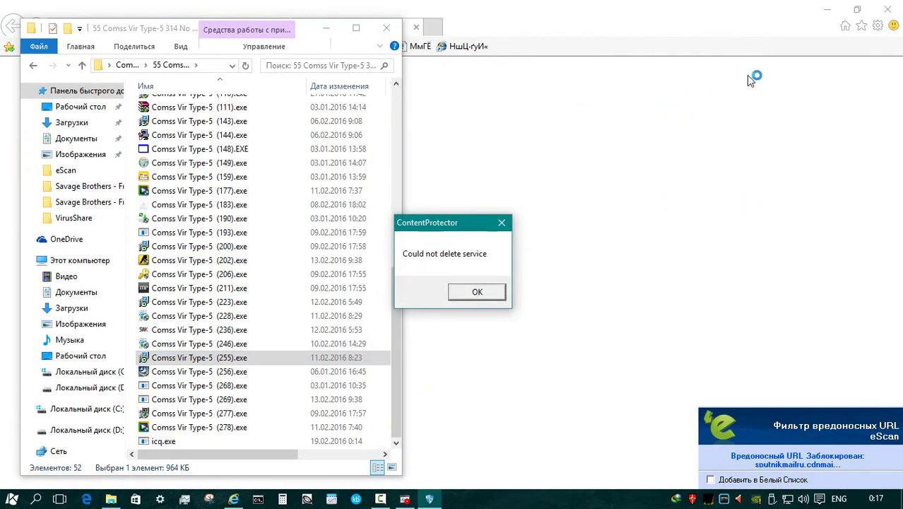
pyautogui.click(475, 294)
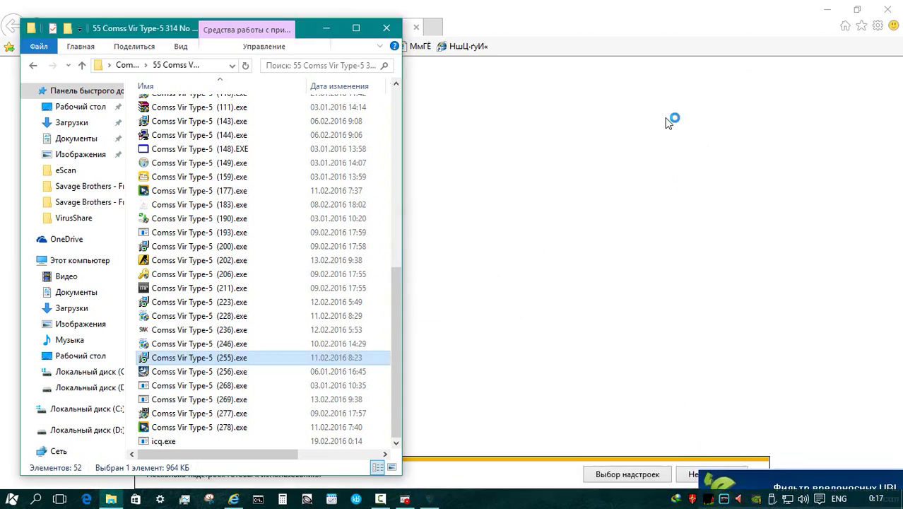
pyautogui.click(704, 211)
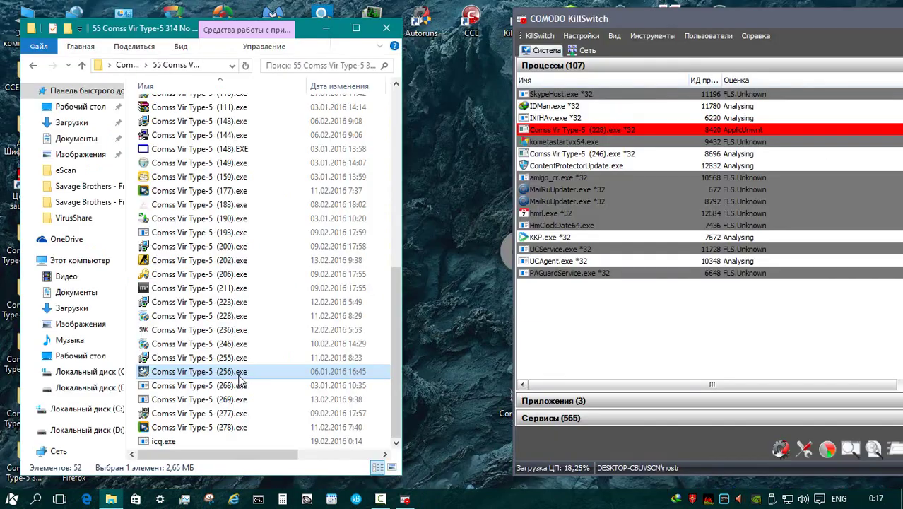
# Step: Run Comss Vir Type-5 (256).exe as administrator and dismiss its error dialog
pyautogui.rightClick(244, 372)
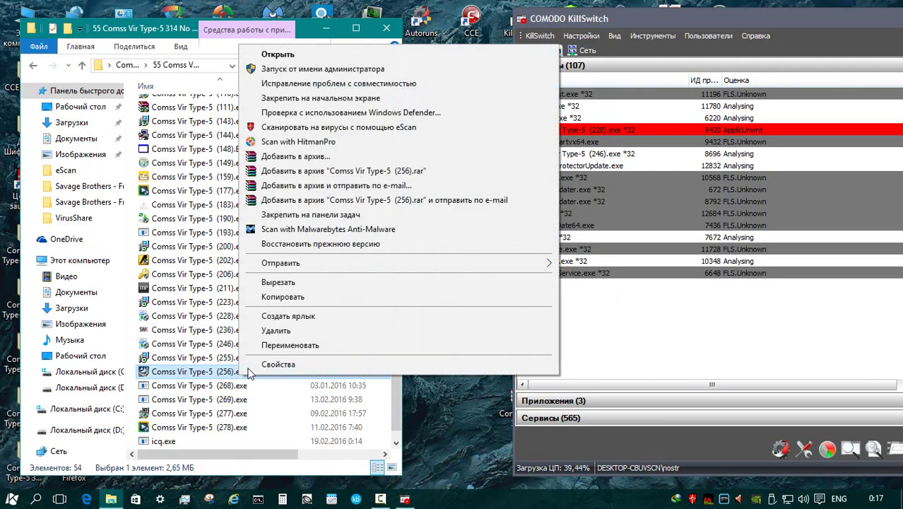
pyautogui.click(304, 68)
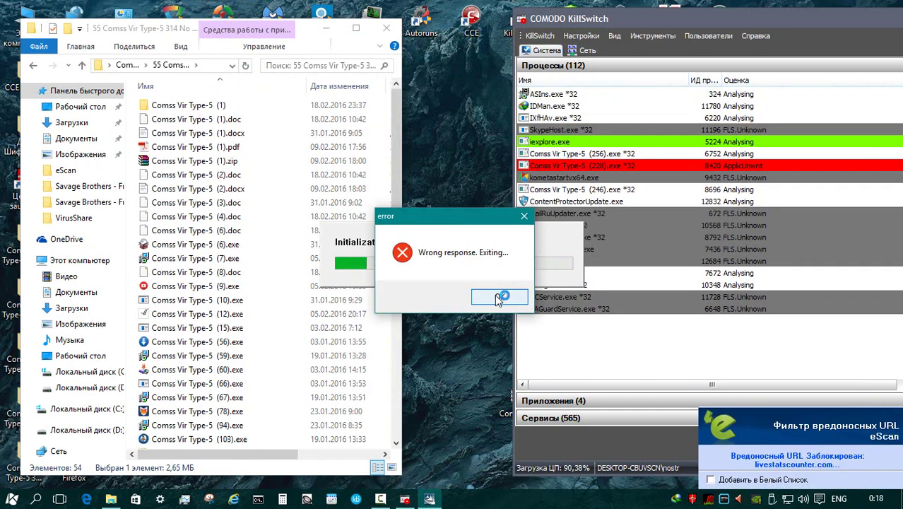
pyautogui.click(499, 297)
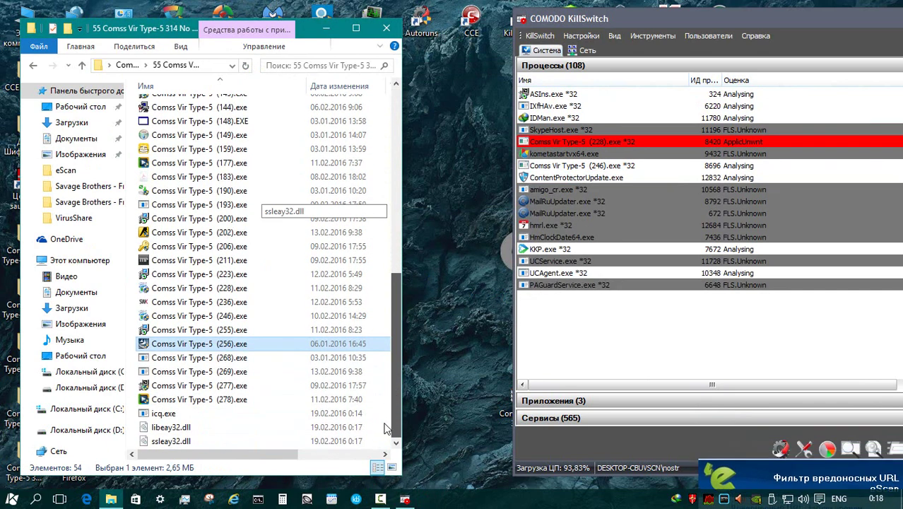
# Step: Run Comss Vir Type-5 (268).exe, (269).exe and (277).exe as administrator one after another
pyautogui.rightClick(247, 359)
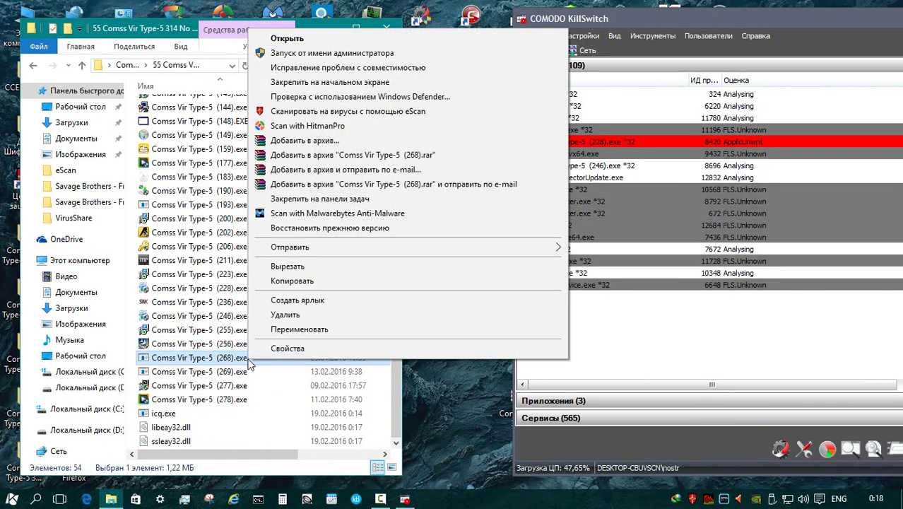
pyautogui.click(325, 53)
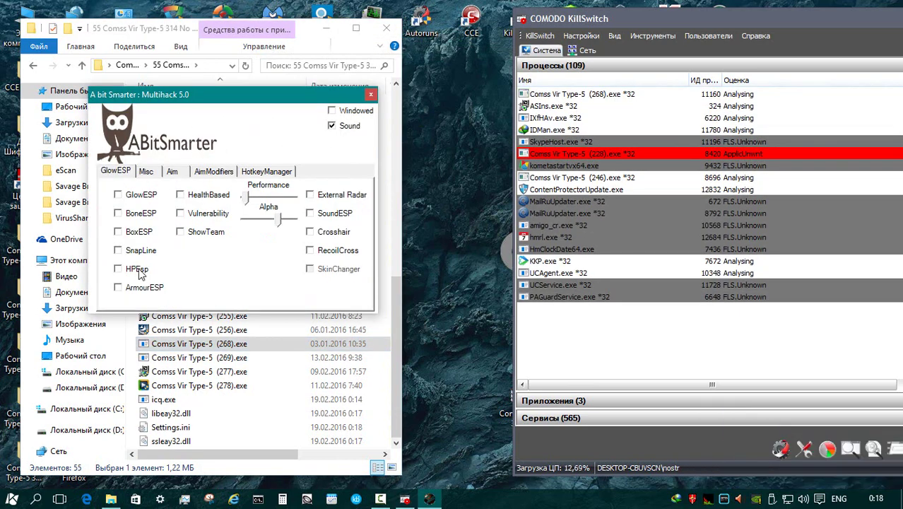
pyautogui.rightClick(240, 357)
pyautogui.click(321, 51)
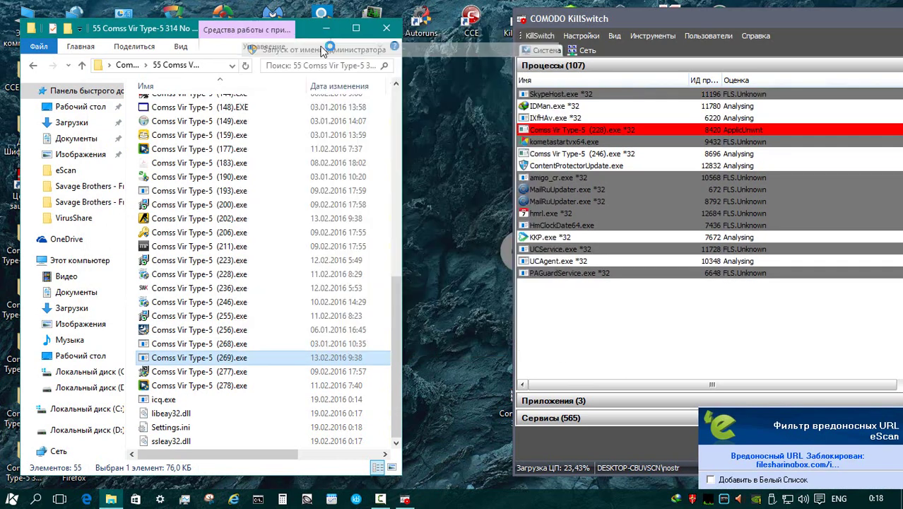
pyautogui.click(465, 322)
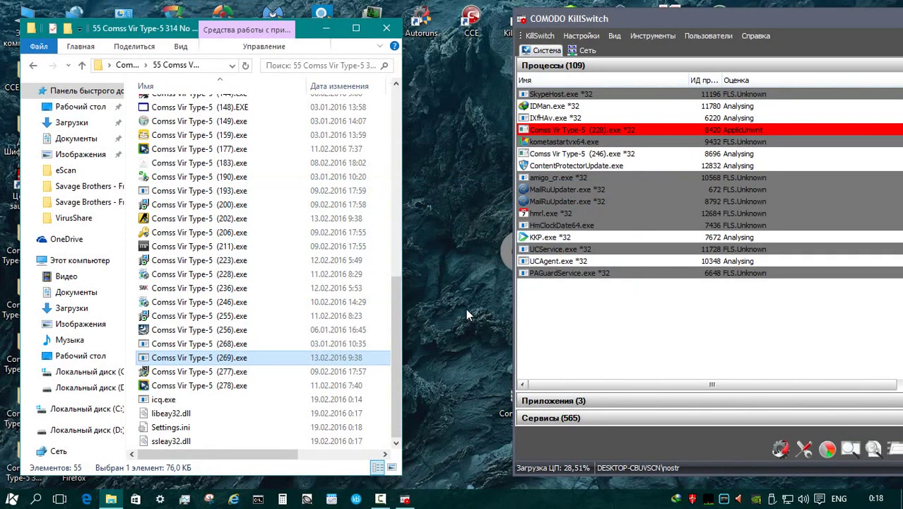
pyautogui.rightClick(245, 372)
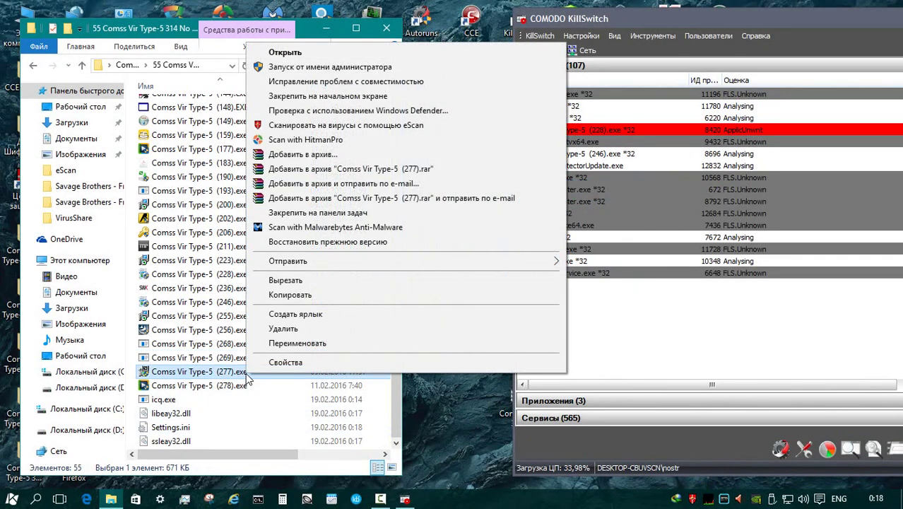
pyautogui.click(330, 66)
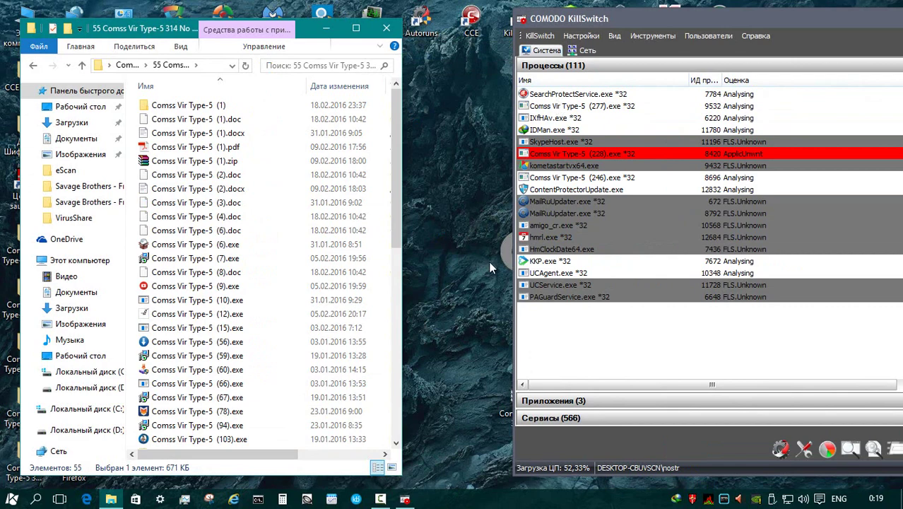
# Step: Run Comss Vir Type-5 (278).exe as administrator, close the UC Browser window and dismiss the default-apps notice
pyautogui.scroll(-10, 253, 391)
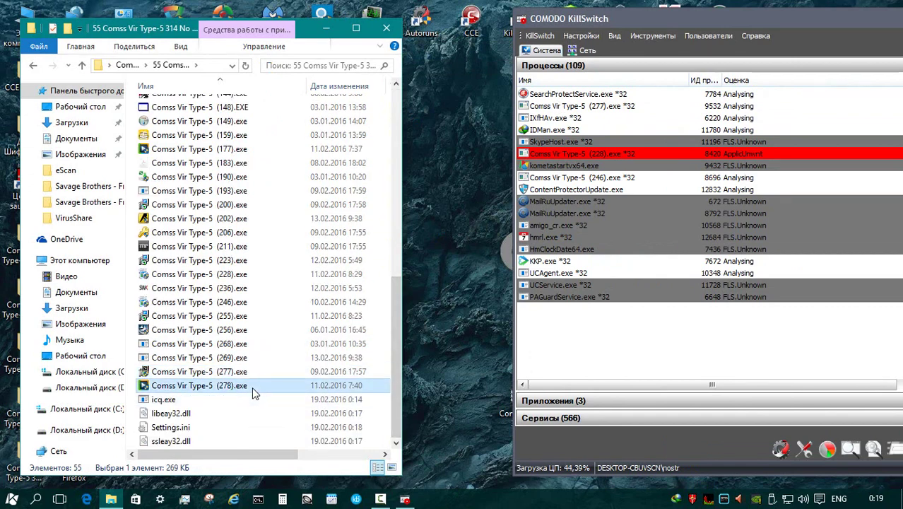
pyautogui.rightClick(254, 394)
pyautogui.click(332, 81)
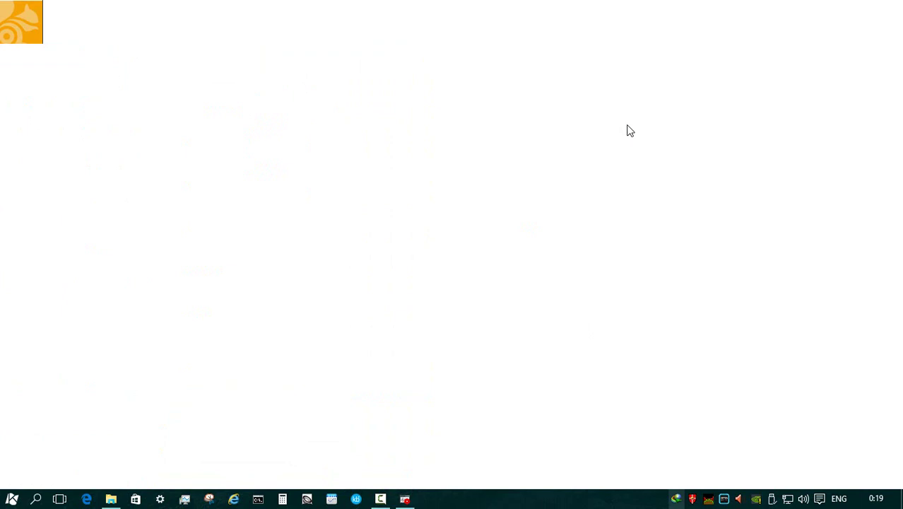
pyautogui.rightClick(627, 131)
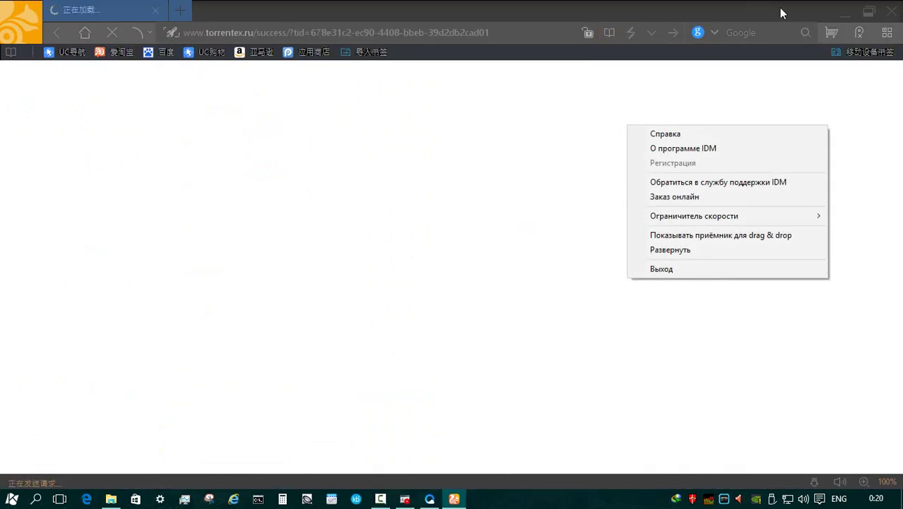
pyautogui.click(889, 10)
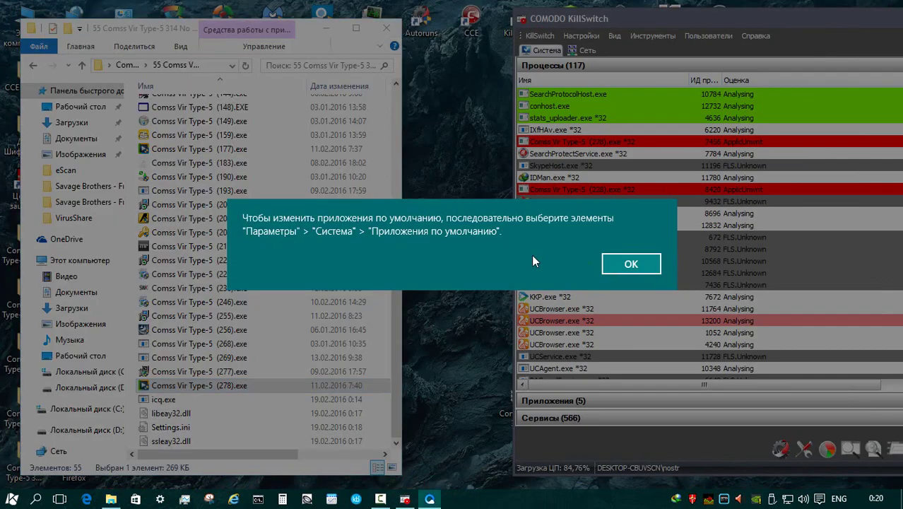
pyautogui.click(631, 265)
# Step: Move all the samples in the 55 Comss Vir Type-5 314 No Otbor 02_2016 Alt folder to the Recycle Bin
pyautogui.click(319, 288)
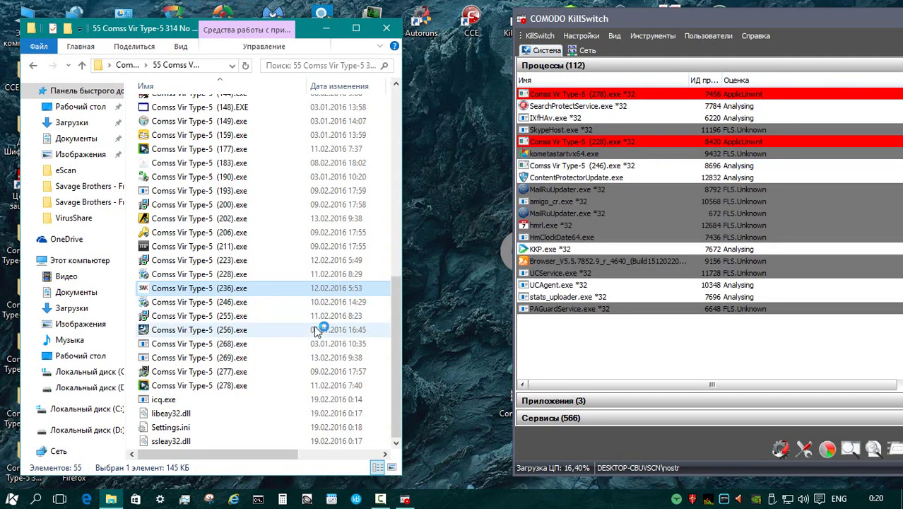
pyautogui.hotkey('ctrl', 'a')
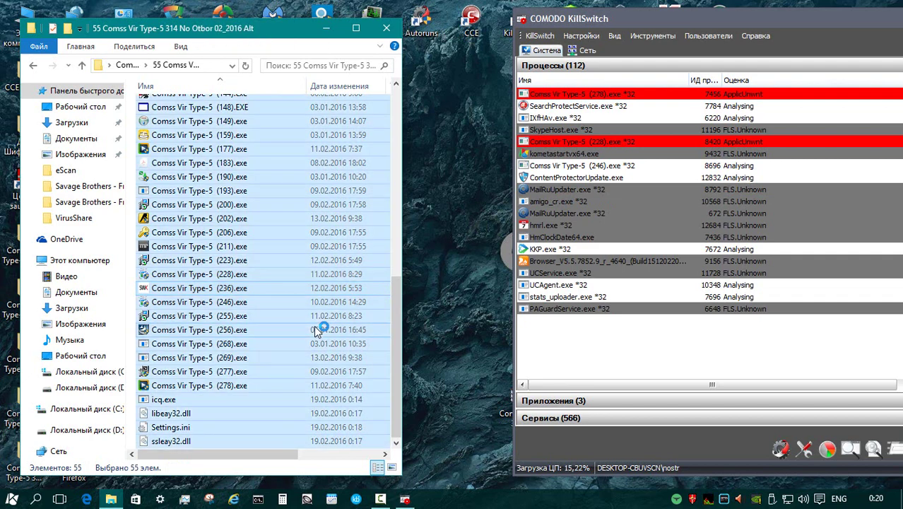
pyautogui.press('Delete')
pyautogui.click(195, 198)
pyautogui.click(292, 214)
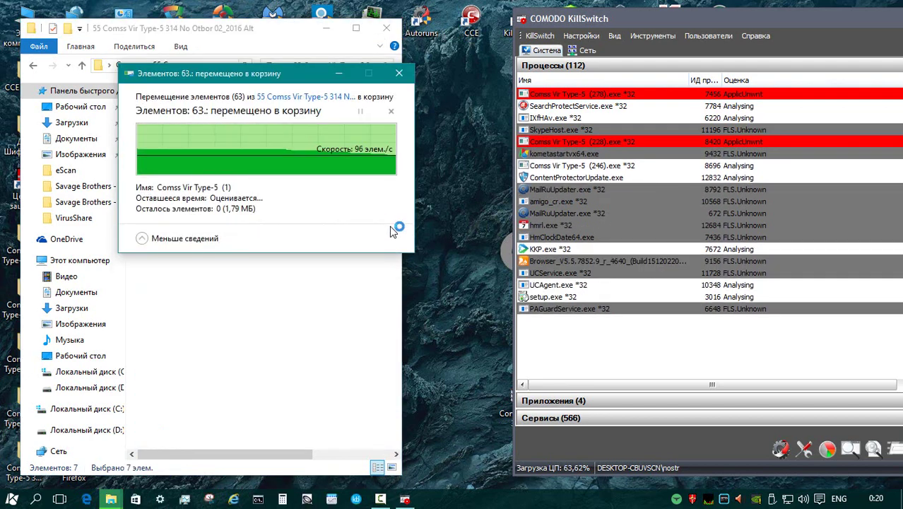
pyautogui.click(254, 256)
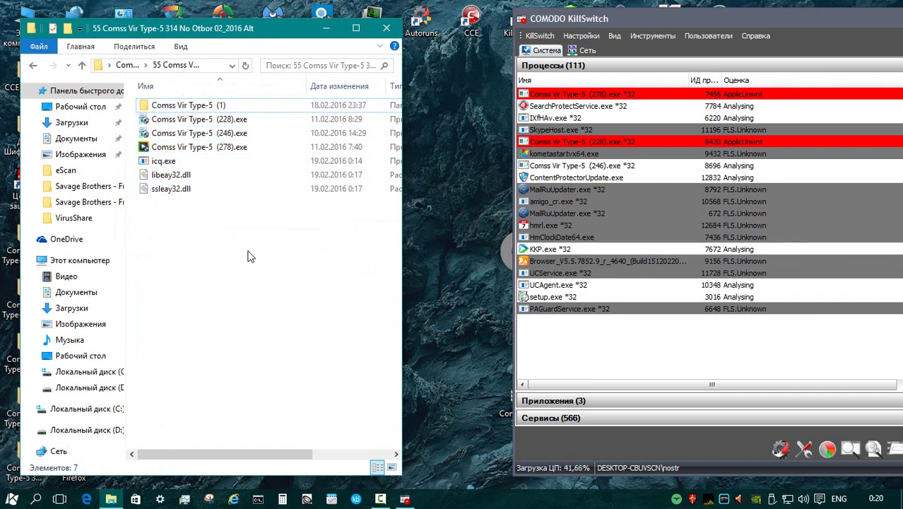
# Step: Check the contents of the Comss Vir Type-5 (1) folder and its JuniperPasswordDecryptor subfolder, and return to the samples folder
pyautogui.doubleClick(225, 105)
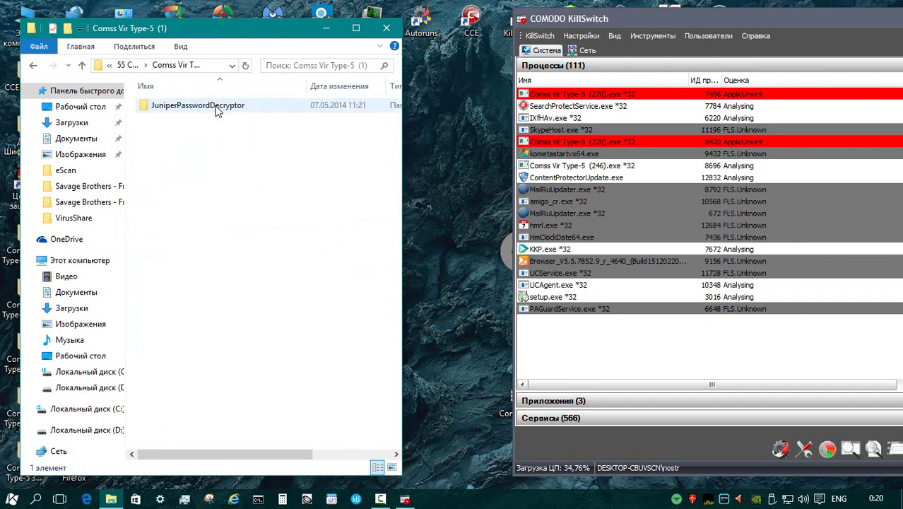
pyautogui.doubleClick(210, 108)
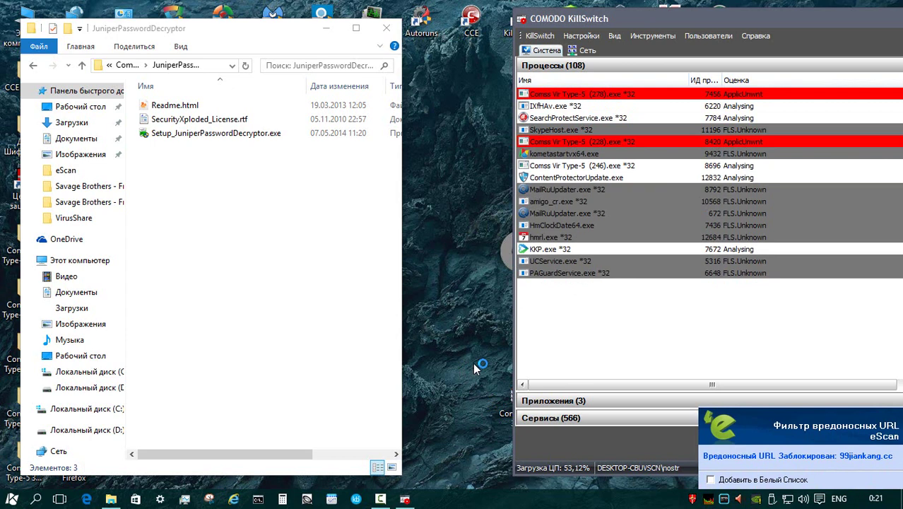
pyautogui.click(81, 66)
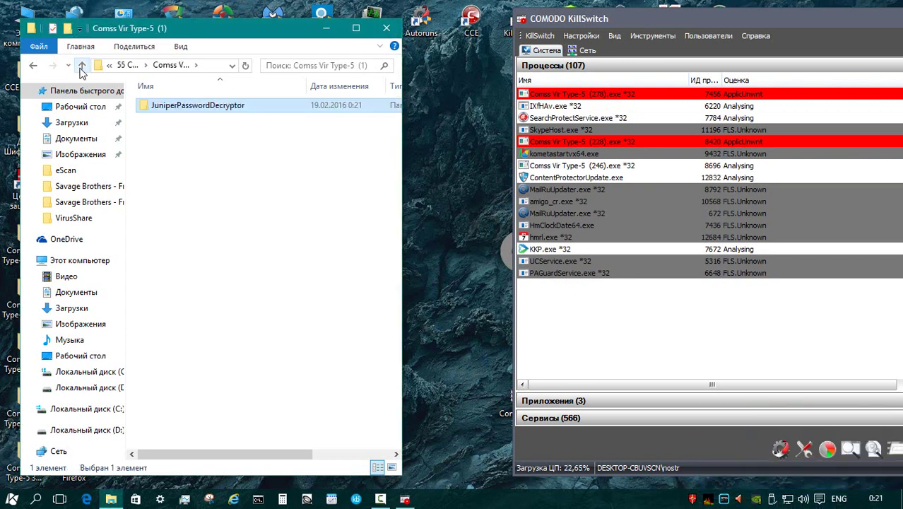
pyautogui.click(82, 65)
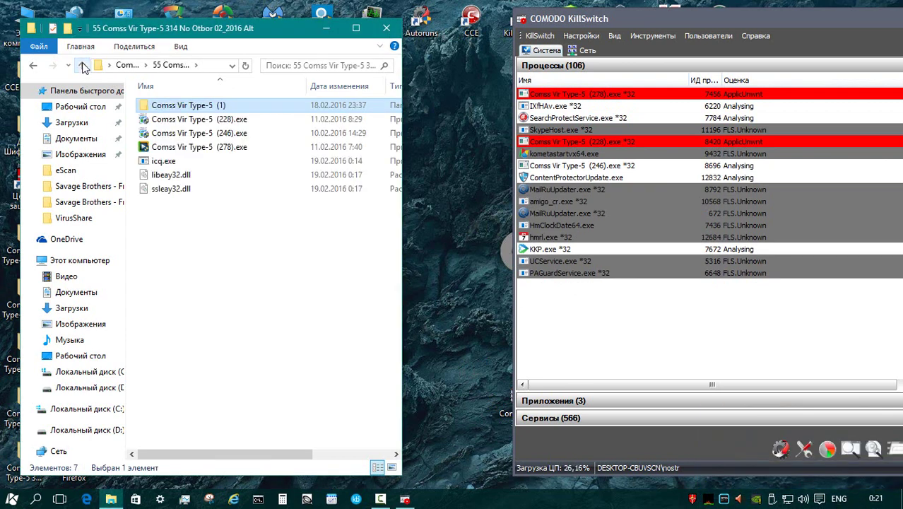
# Step: Close the samples folder, move KillSwitch fully into view to review its process list, and minimize it
pyautogui.click(386, 27)
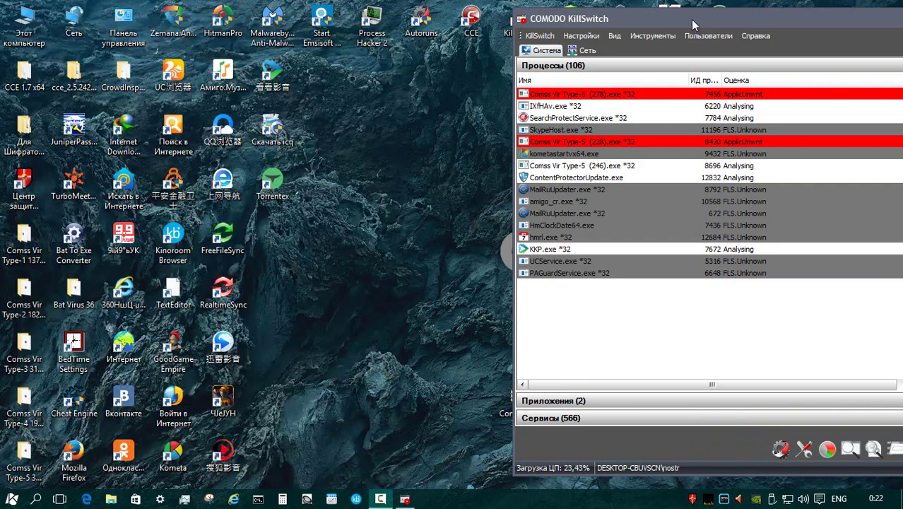
pyautogui.moveTo(689, 18); pyautogui.dragTo(288, 19)
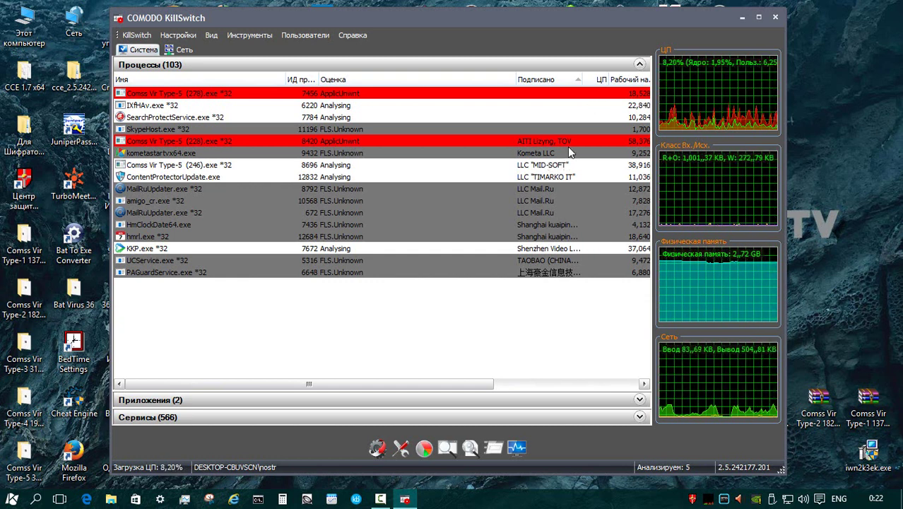
pyautogui.click(740, 18)
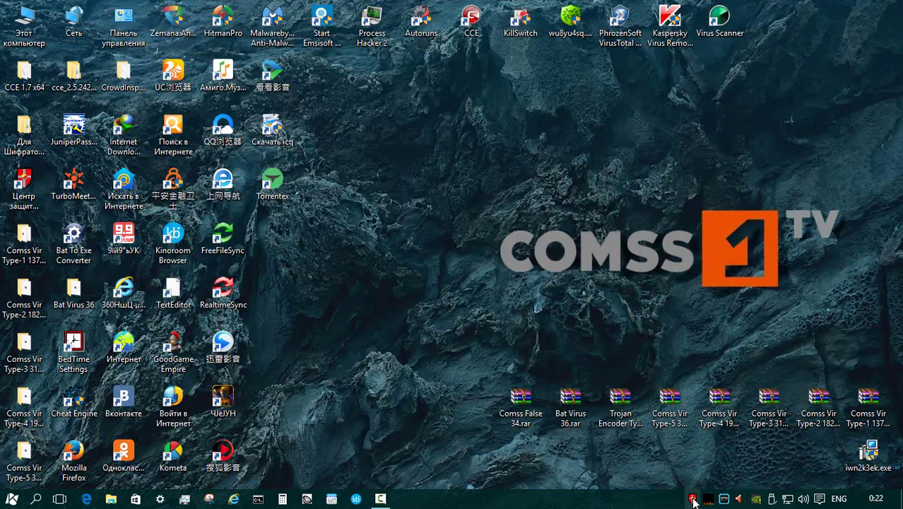
# Step: Switch to eScan Internet Security Suite and update its virus database
pyautogui.doubleClick(693, 500)
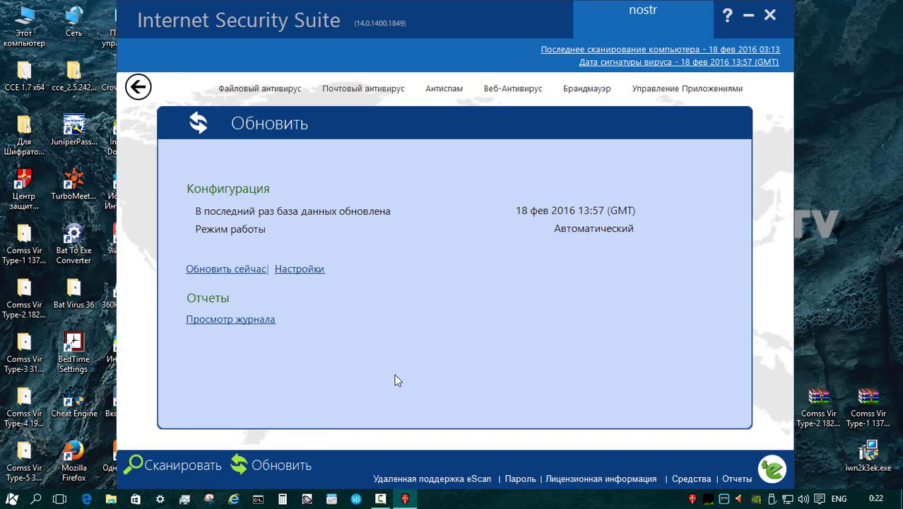
pyautogui.click(259, 274)
pyautogui.click(240, 273)
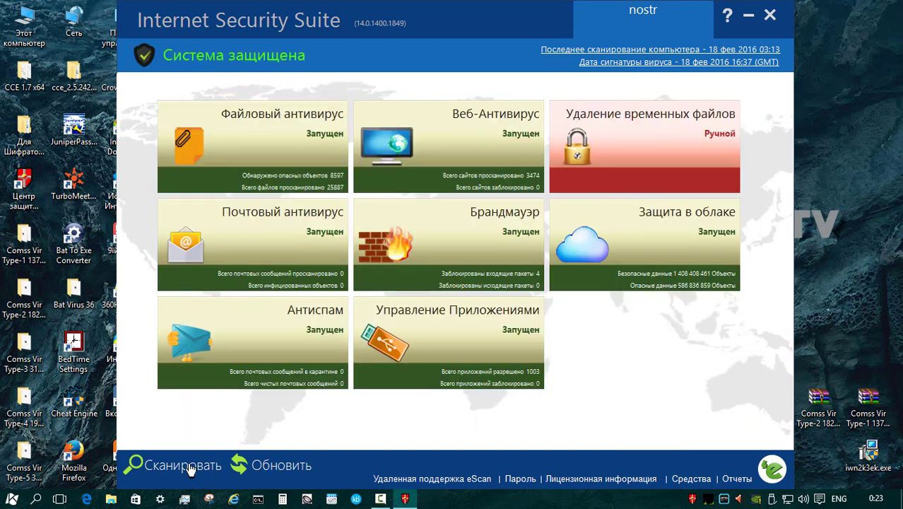
# Step: Start a custom scan for spyware and adware, covering startup, memory, registry, services, system folders and local hard drives
pyautogui.click(185, 467)
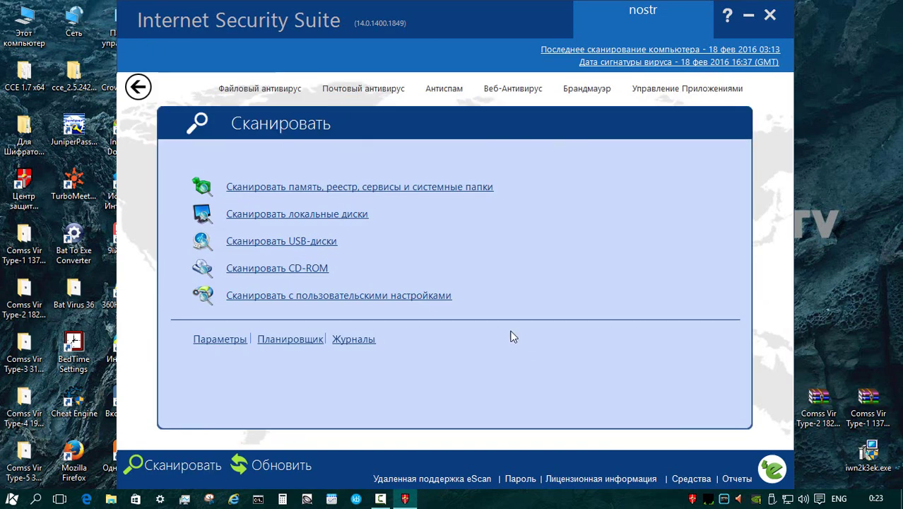
pyautogui.click(364, 301)
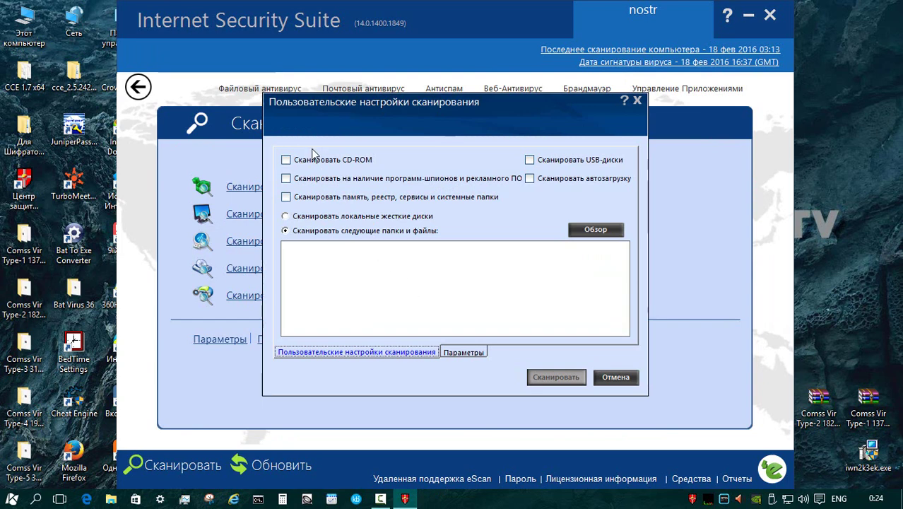
pyautogui.click(312, 178)
pyautogui.click(305, 199)
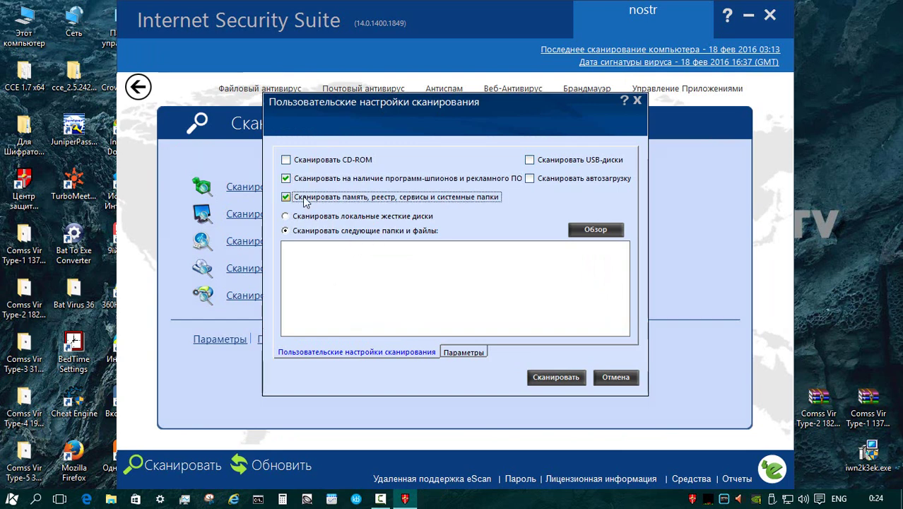
pyautogui.click(541, 178)
pyautogui.click(351, 217)
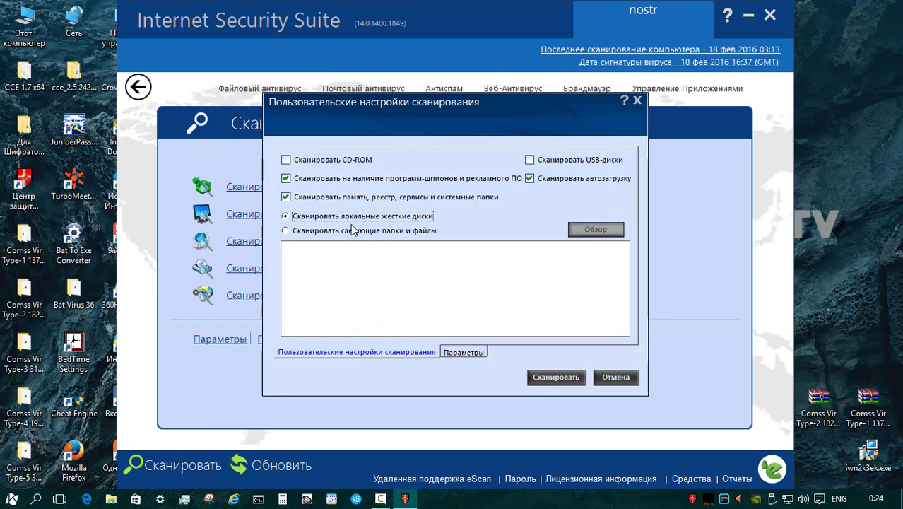
pyautogui.click(463, 353)
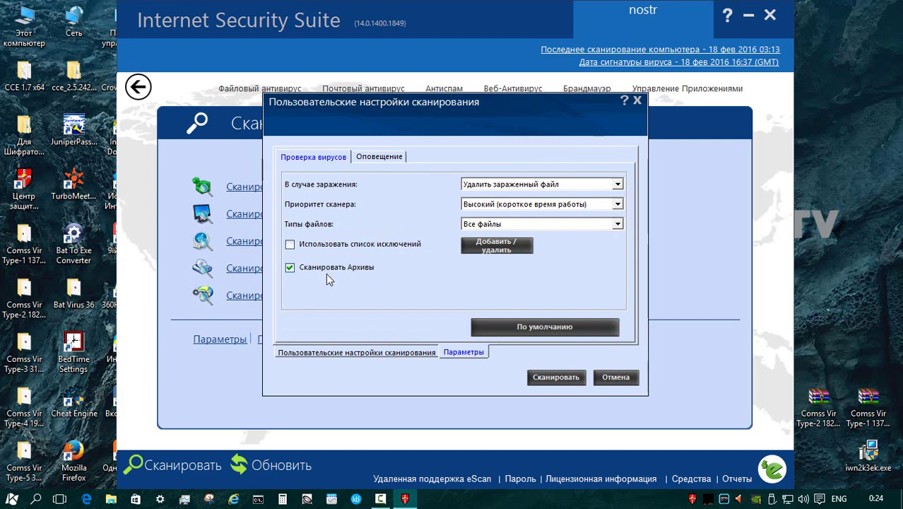
pyautogui.press('Return')
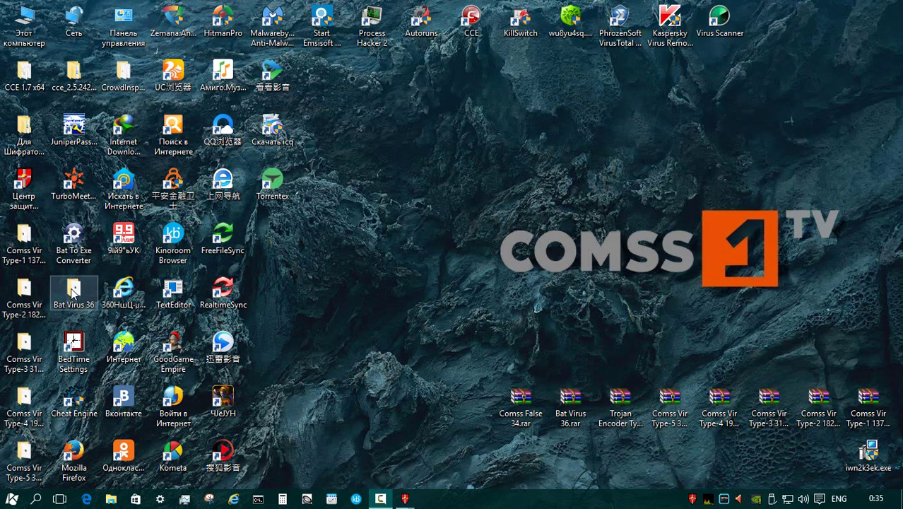
# Step: Select Убивает процесс explorer.exe.bat in the 20 Bat Virus 36 folder, and recheck the contents of the Bat Virus 36 folder
pyautogui.doubleClick(73, 295)
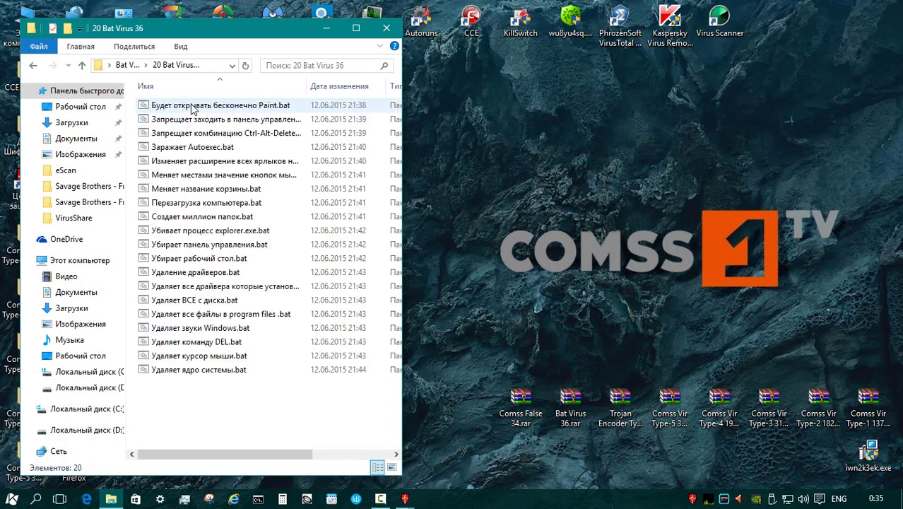
pyautogui.click(236, 232)
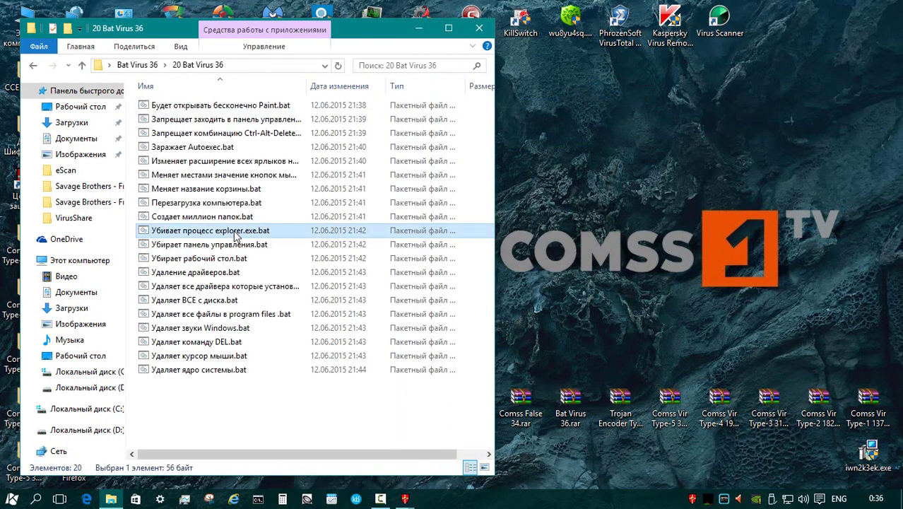
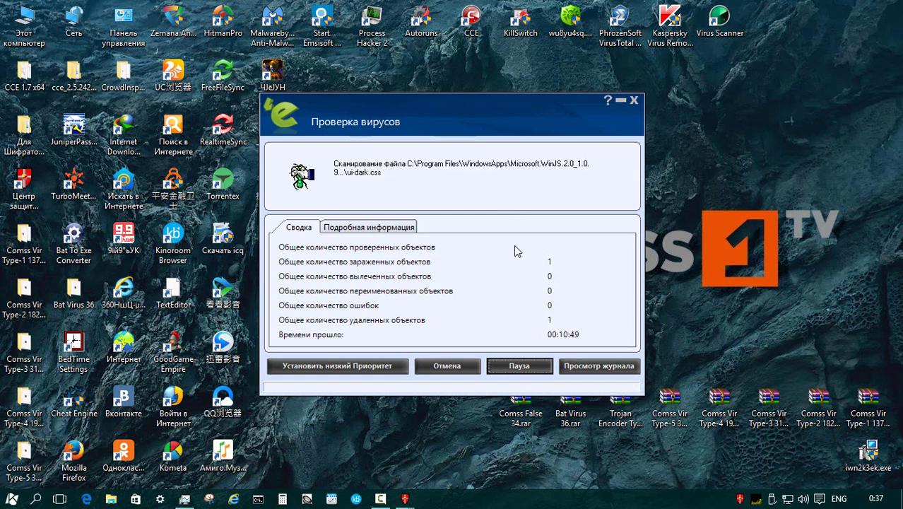
pyautogui.doubleClick(77, 285)
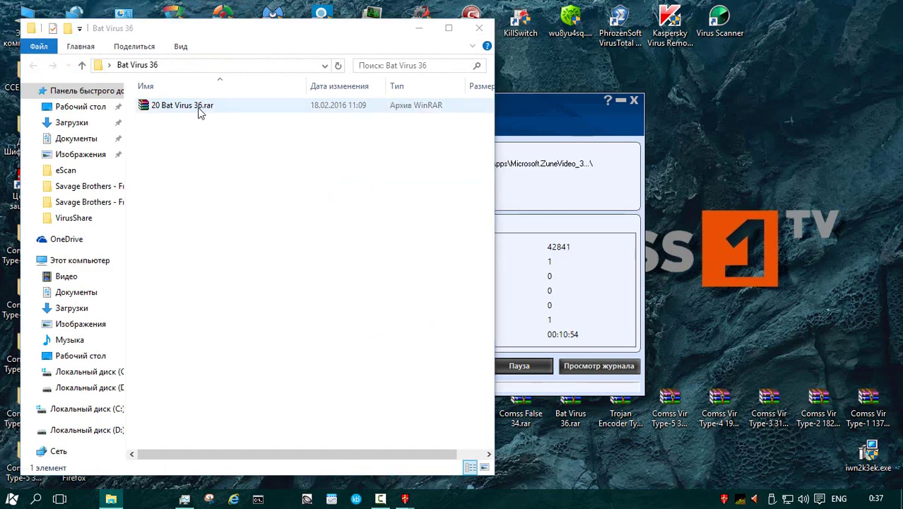
pyautogui.click(479, 28)
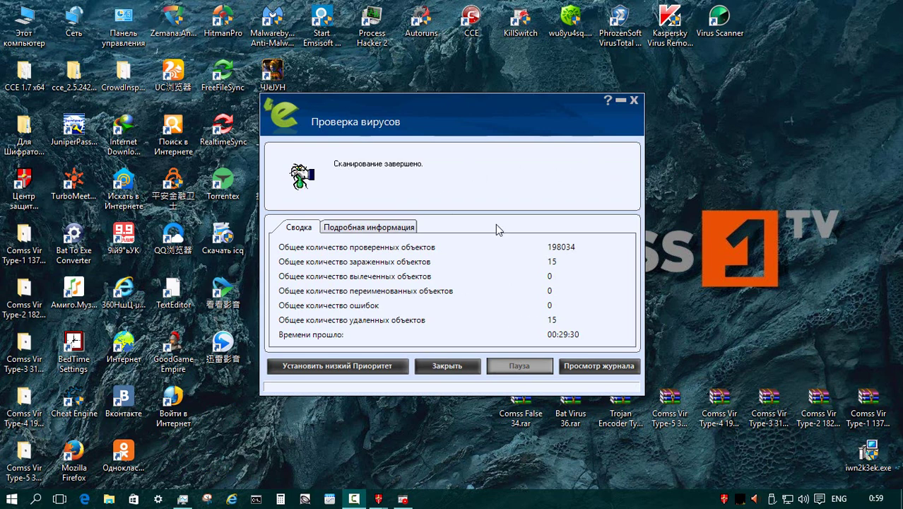
# Step: Examine the object names, virus names and actions taken in the detailed information of the finished scan
pyautogui.click(368, 227)
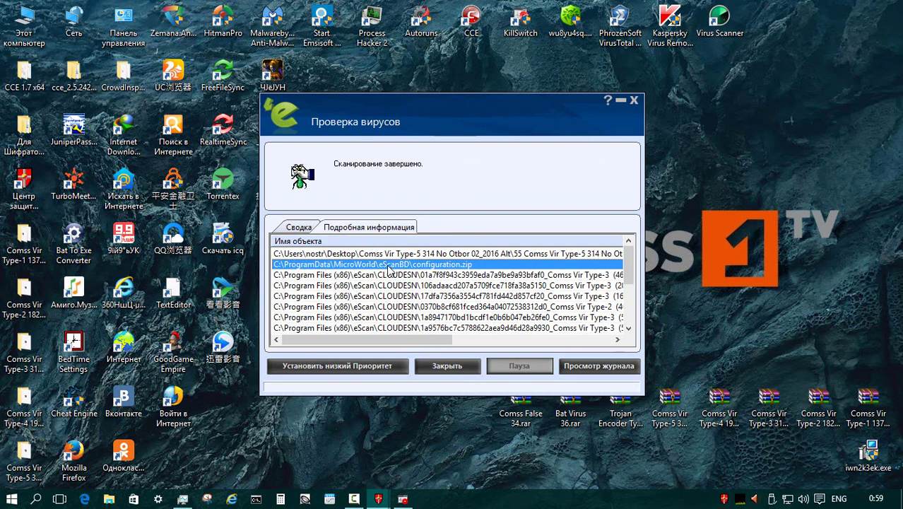
pyautogui.moveTo(408, 344); pyautogui.dragTo(487, 272)
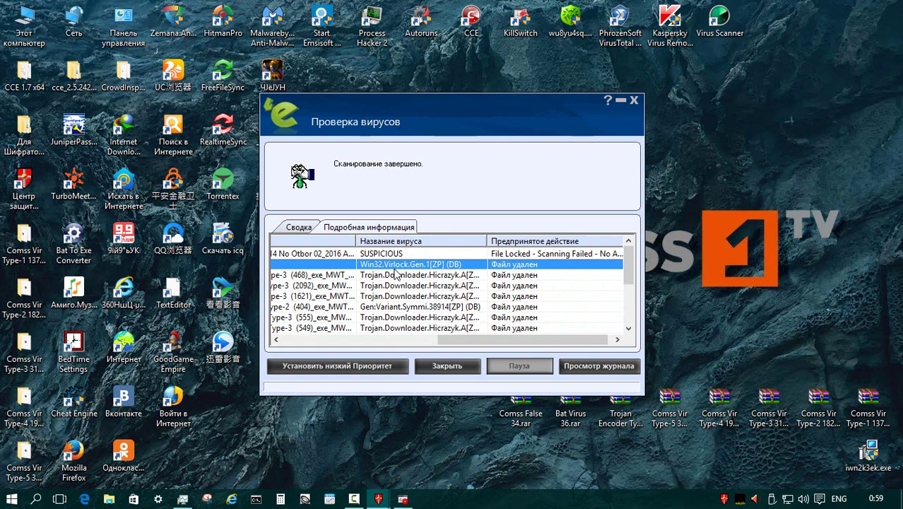
pyautogui.moveTo(495, 344); pyautogui.dragTo(341, 346)
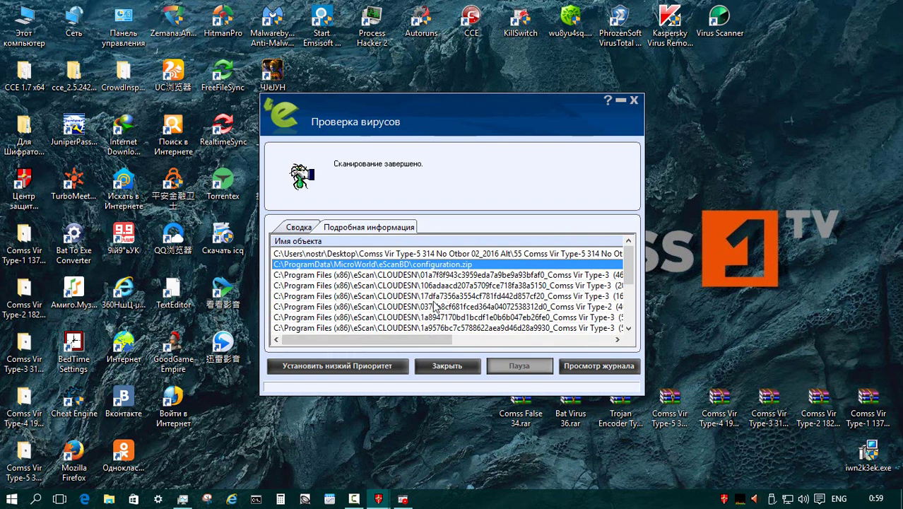
pyautogui.moveTo(423, 345); pyautogui.dragTo(527, 346)
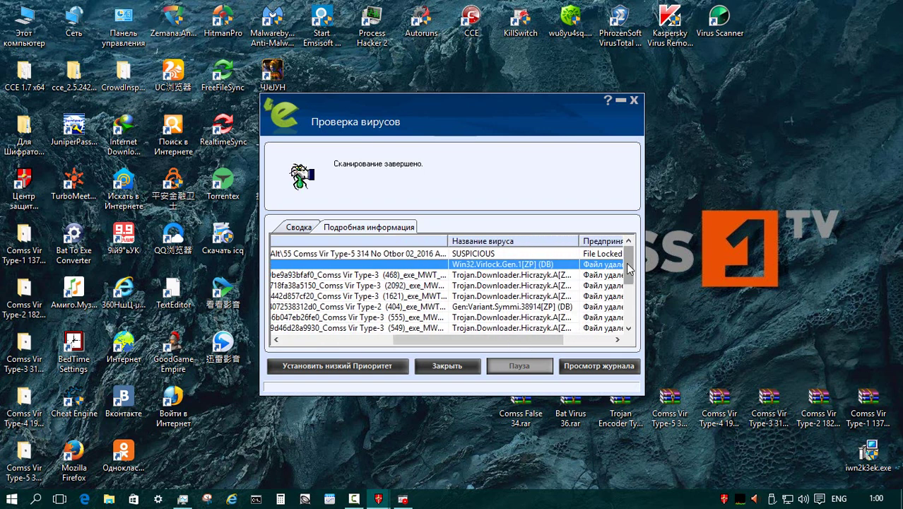
pyautogui.moveTo(628, 267); pyautogui.dragTo(629, 308)
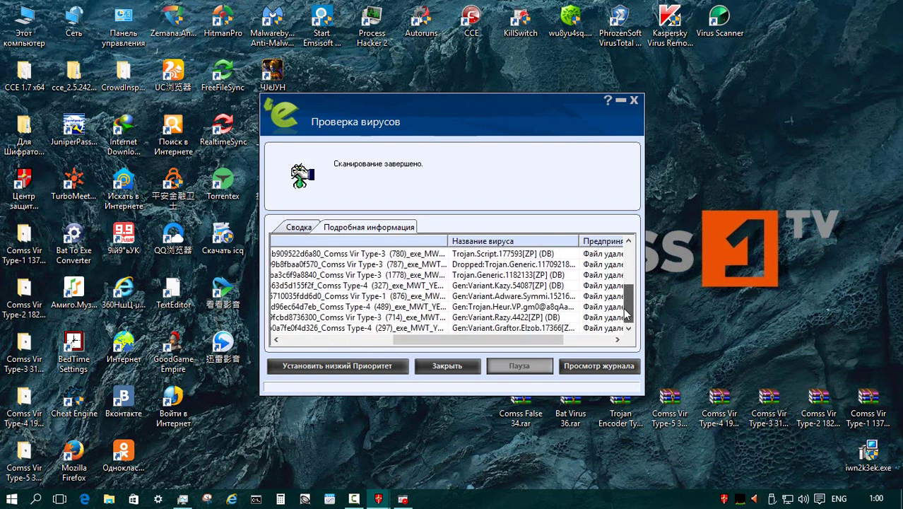
pyautogui.moveTo(498, 342); pyautogui.dragTo(385, 343)
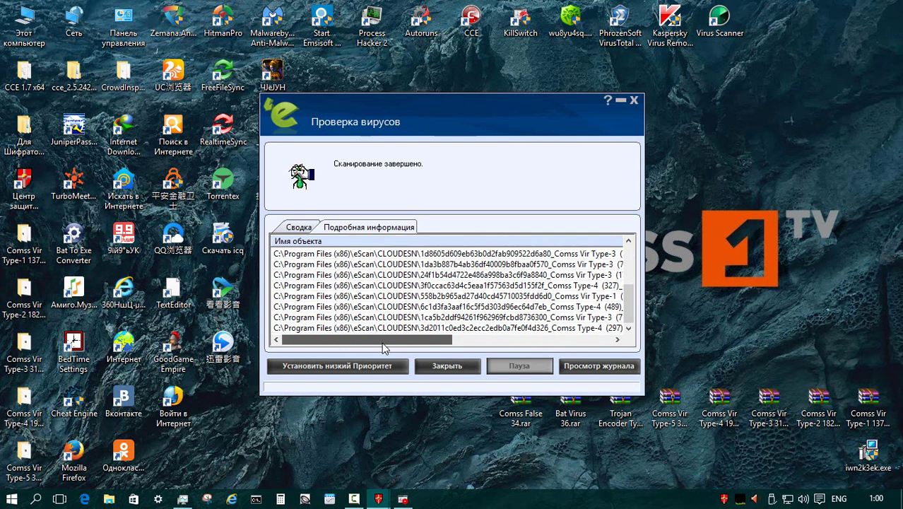
pyautogui.moveTo(628, 307); pyautogui.dragTo(628, 258)
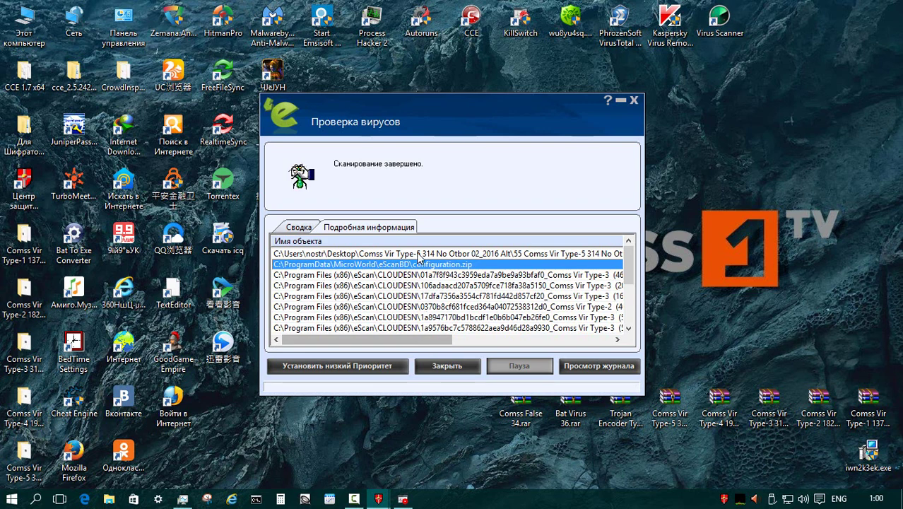
pyautogui.press('Up')
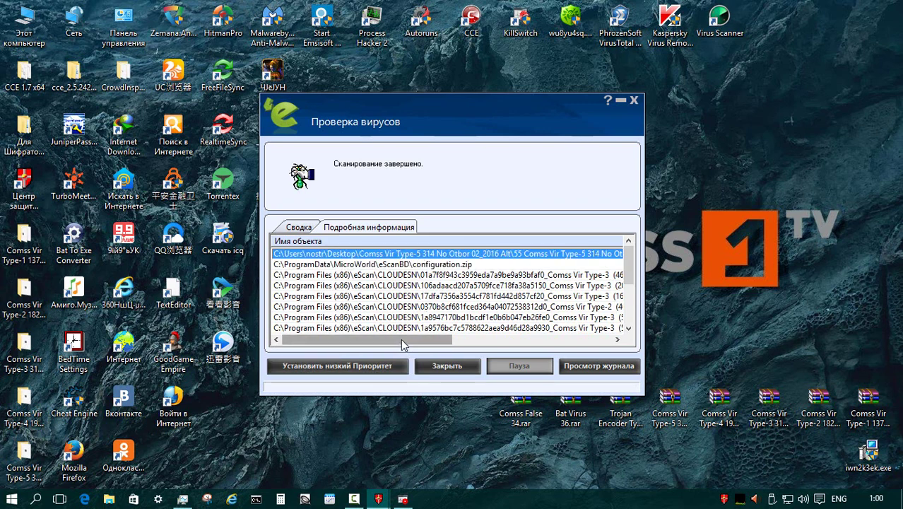
pyautogui.moveTo(400, 338); pyautogui.dragTo(599, 355)
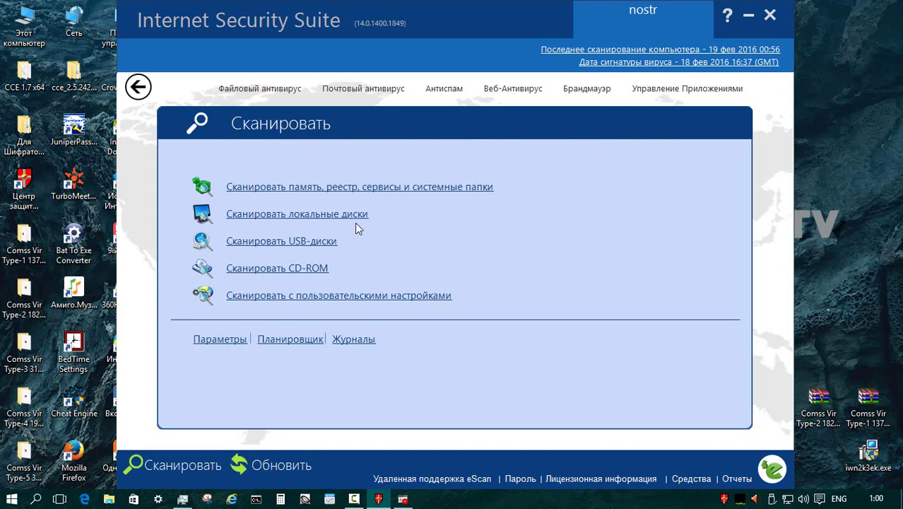
# Step: Scan memory, registry, services and system folders, and close the finished scan window
pyautogui.click(346, 188)
pyautogui.click(532, 378)
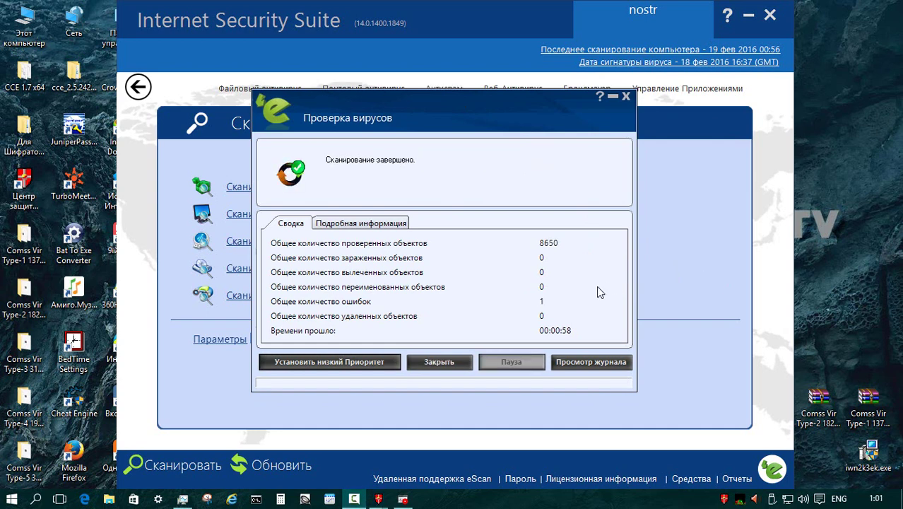
pyautogui.click(440, 361)
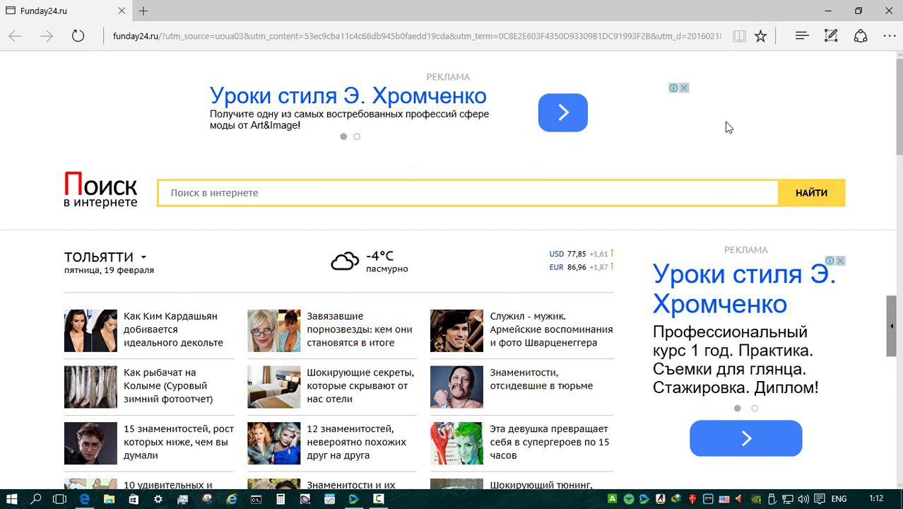
# Step: Close the Funday24.ru page, the Kankan video player window and the Mail.Ru browser window
pyautogui.click(888, 11)
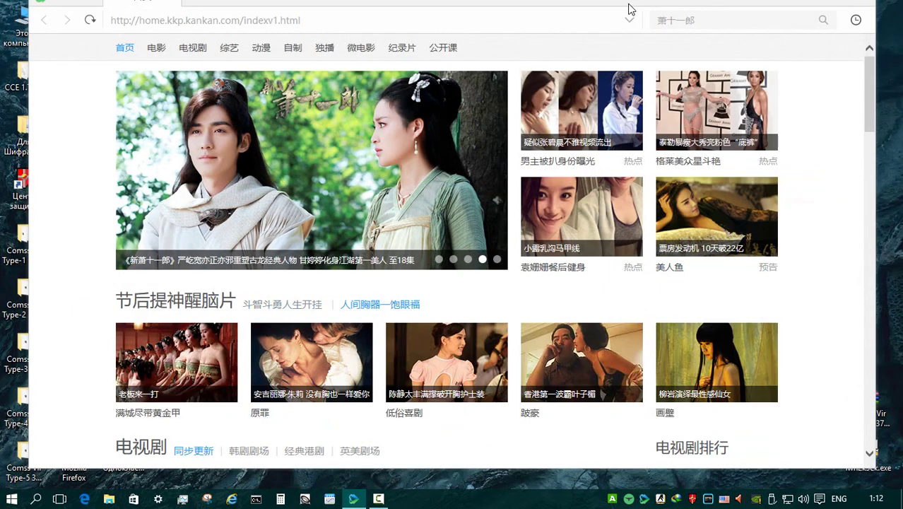
pyautogui.moveTo(632, 2); pyautogui.dragTo(628, 20)
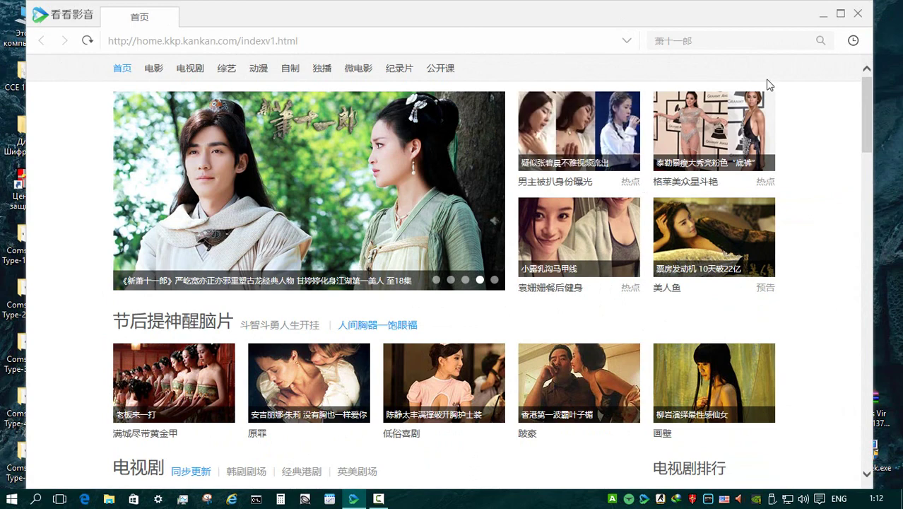
pyautogui.click(857, 14)
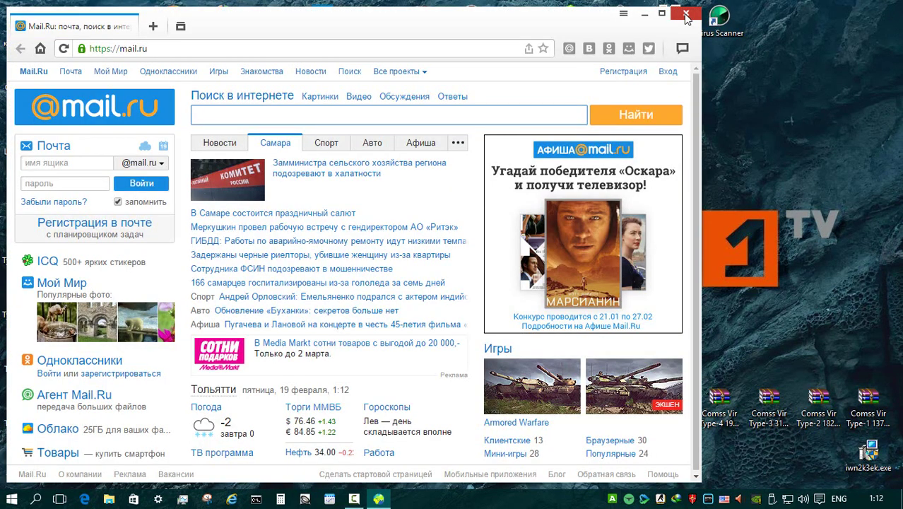
pyautogui.click(686, 14)
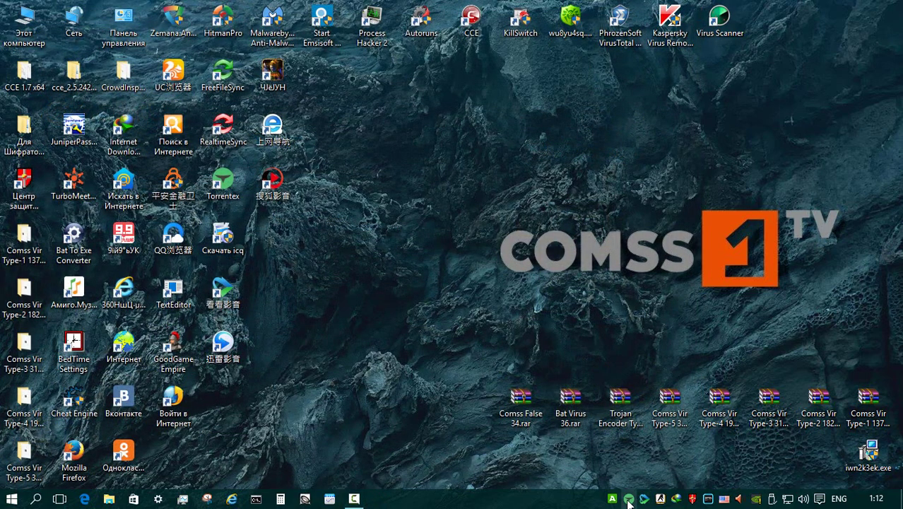
# Step: Check the background programs Torrentex and the Korean phone directory, closing the window each one shows
pyautogui.click(628, 498)
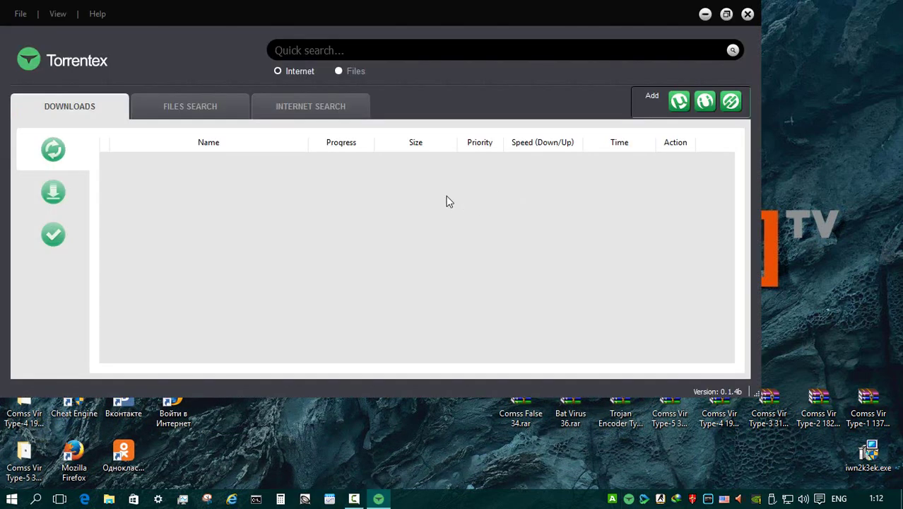
pyautogui.click(739, 10)
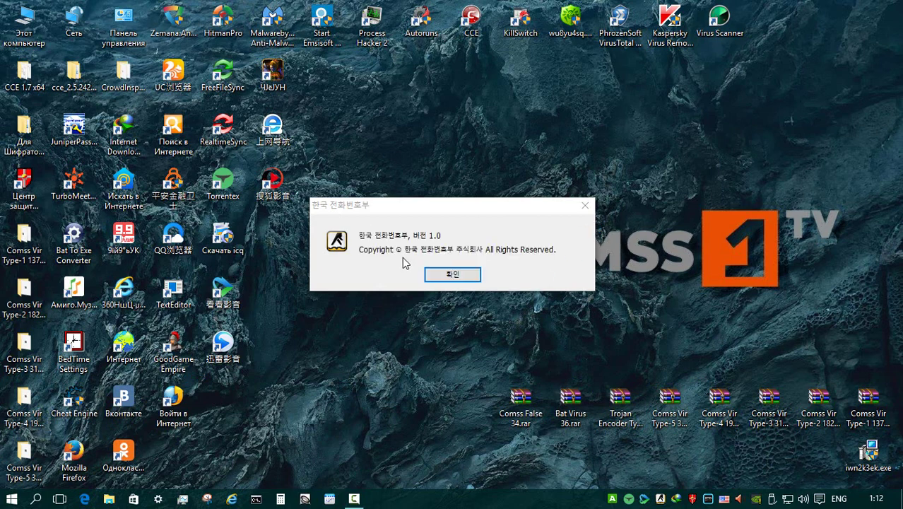
pyautogui.click(452, 274)
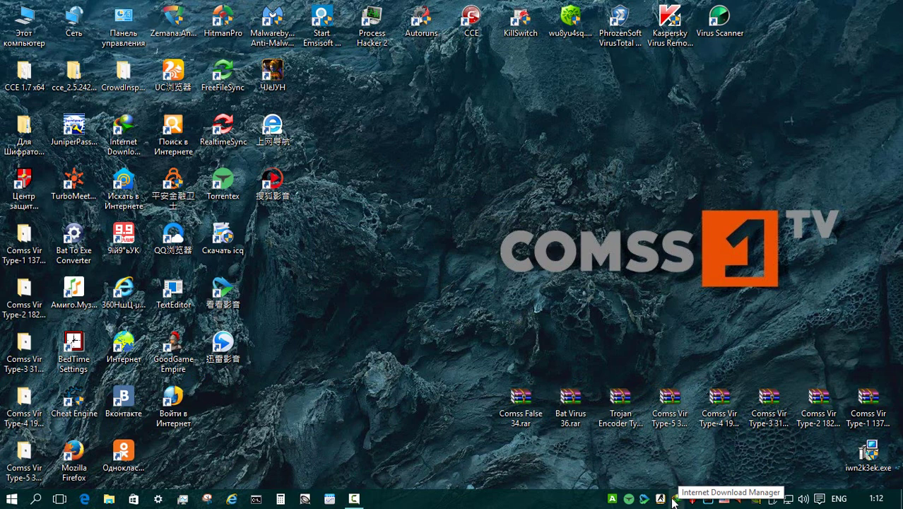
# Step: Launch KillSwitch from the desktop
pyautogui.doubleClick(519, 21)
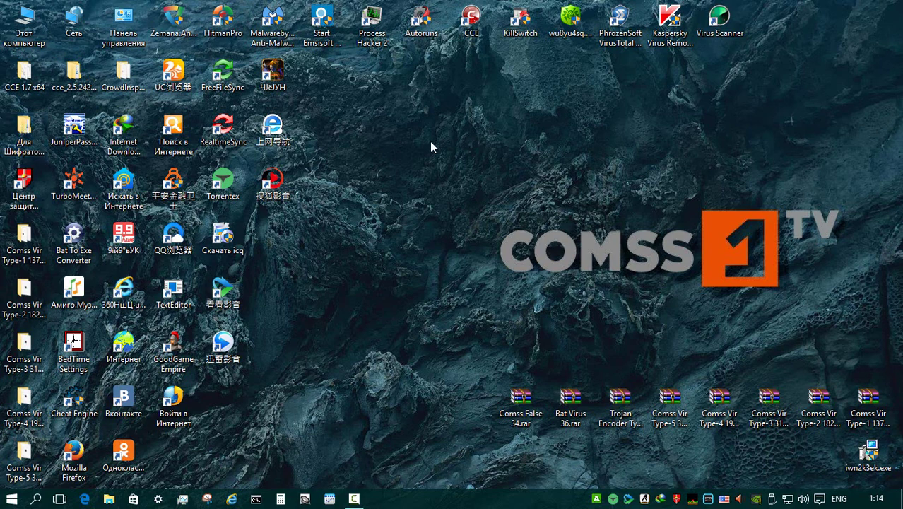
# Step: Try to extract P45DE3(1.40)WIN.zip into its own folder within Архивы of the desktop folder Для Шифраторов
pyautogui.press('super+e')
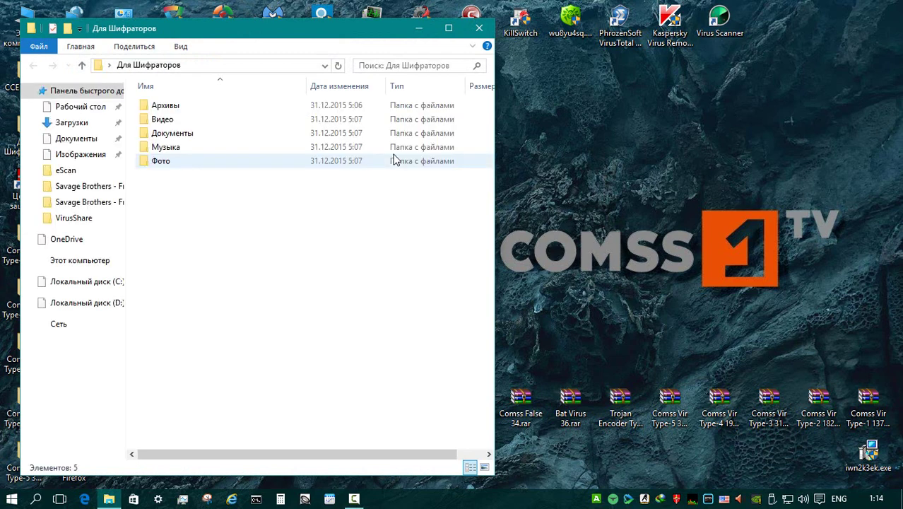
pyautogui.doubleClick(222, 110)
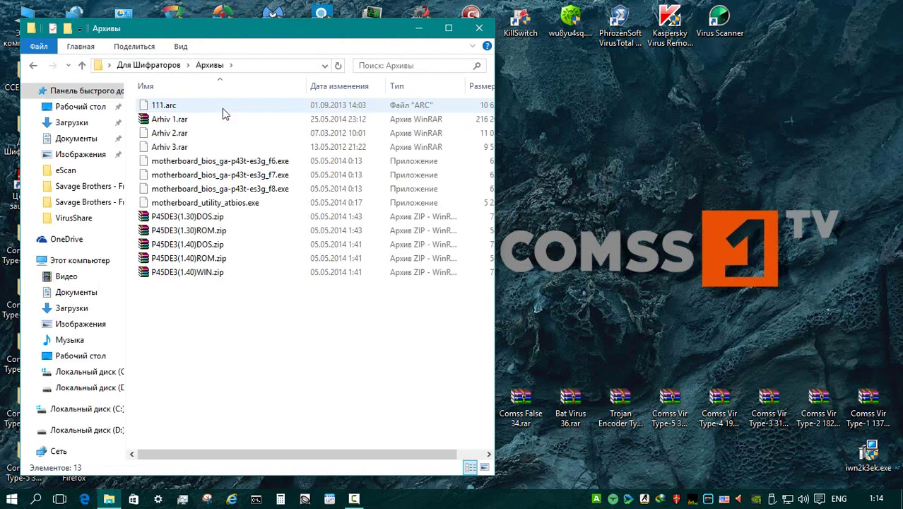
pyautogui.click(244, 275)
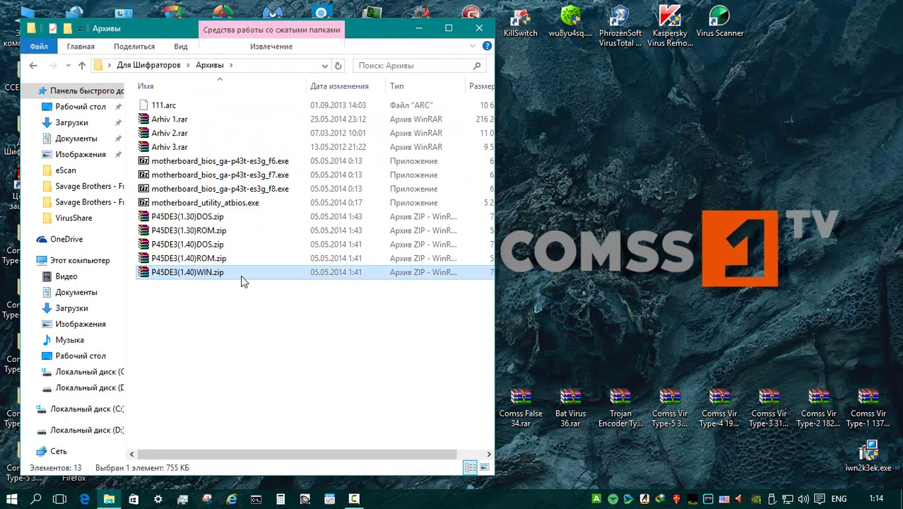
pyautogui.rightClick(241, 275)
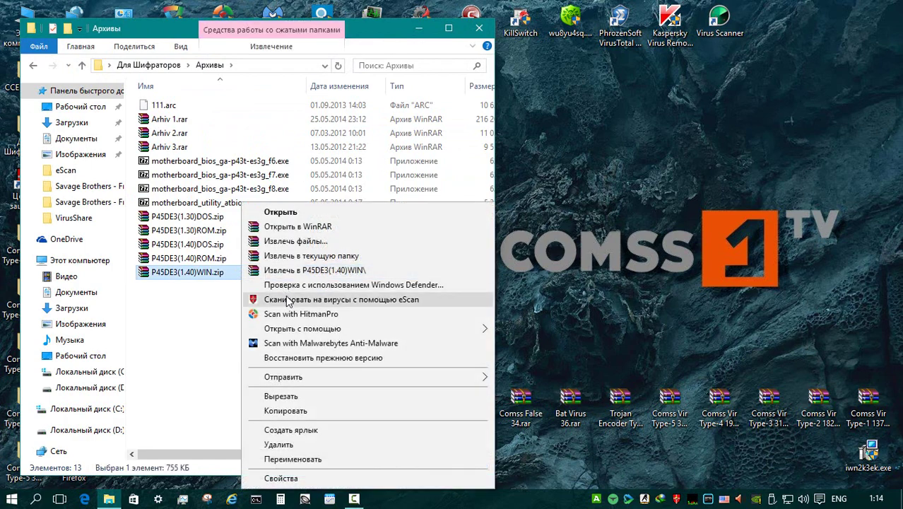
pyautogui.click(296, 273)
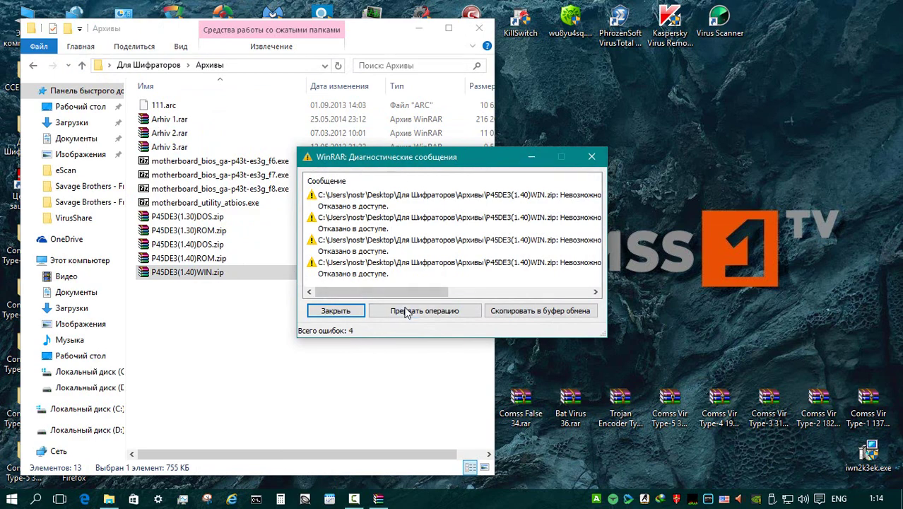
pyautogui.click(354, 313)
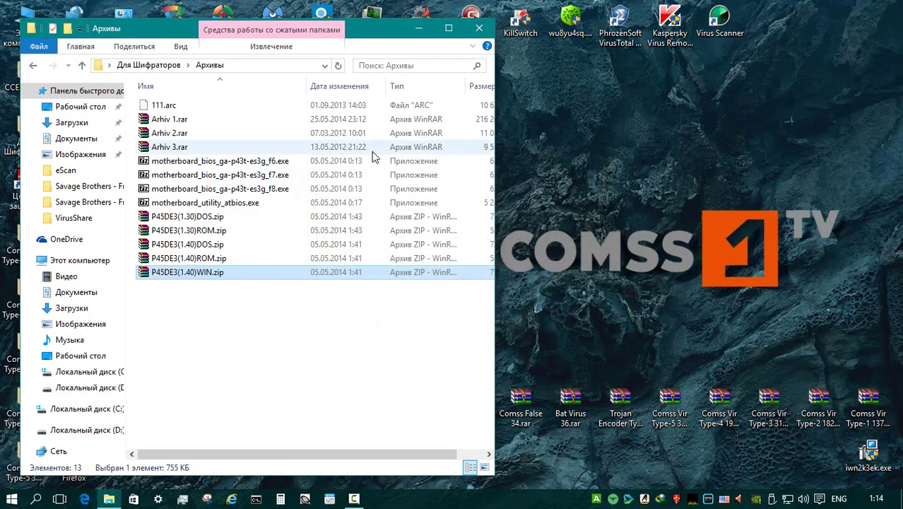
# Step: Examine the video, document, music and photo files in the desktop folder Для Шифраторов for signs of encryption, and close the folder
pyautogui.click(82, 65)
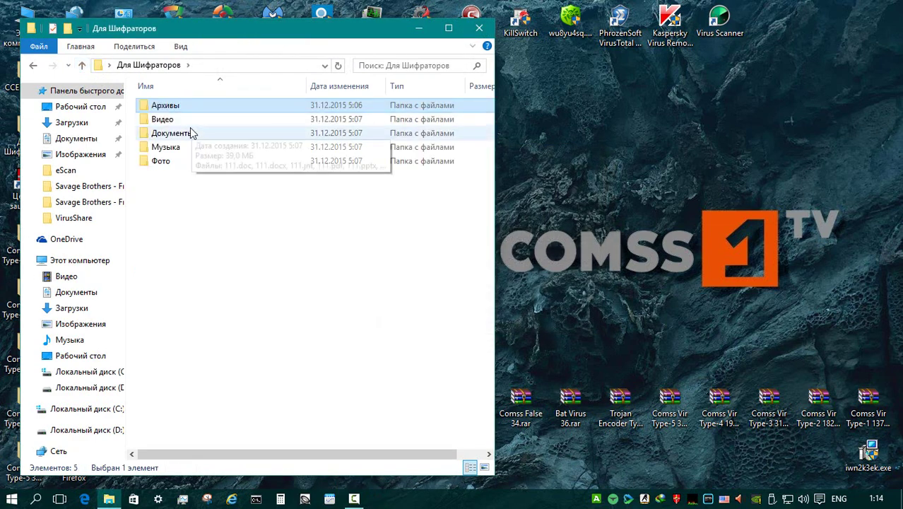
pyautogui.click(82, 65)
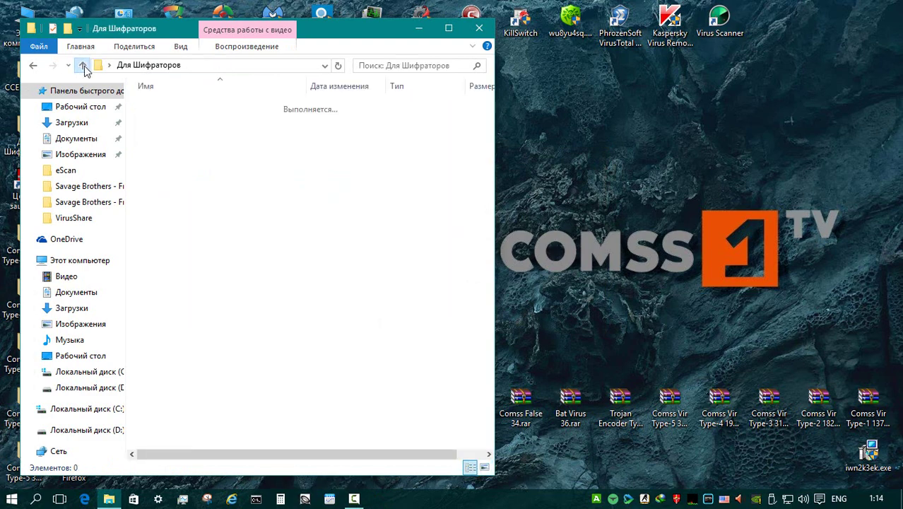
pyautogui.doubleClick(161, 134)
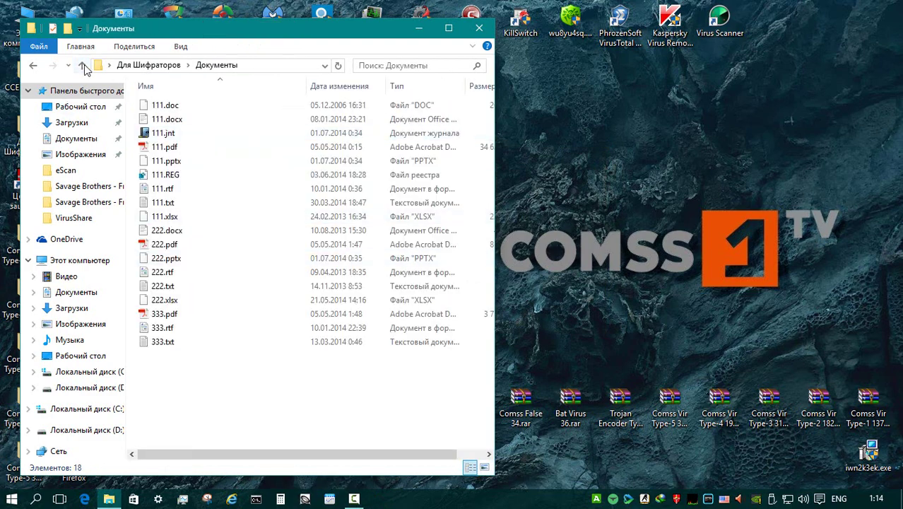
pyautogui.click(83, 66)
pyautogui.doubleClick(164, 147)
pyautogui.doubleClick(176, 106)
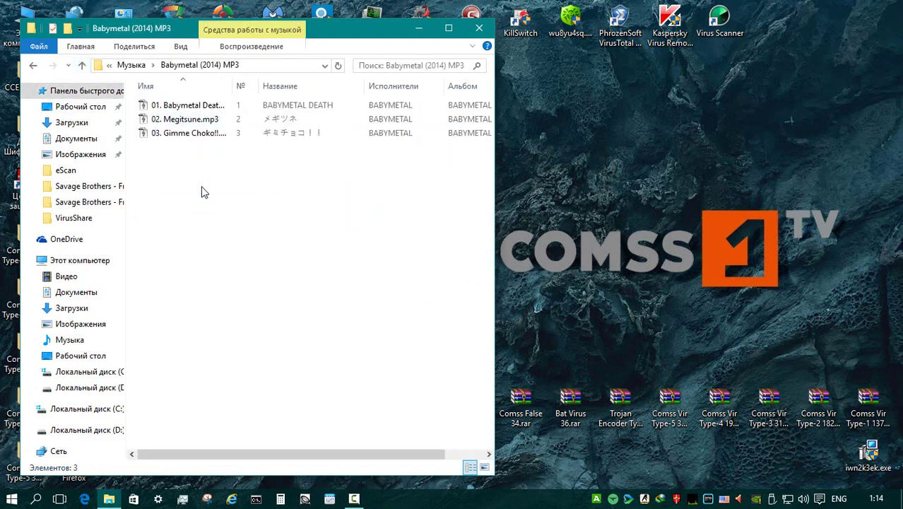
pyautogui.click(82, 65)
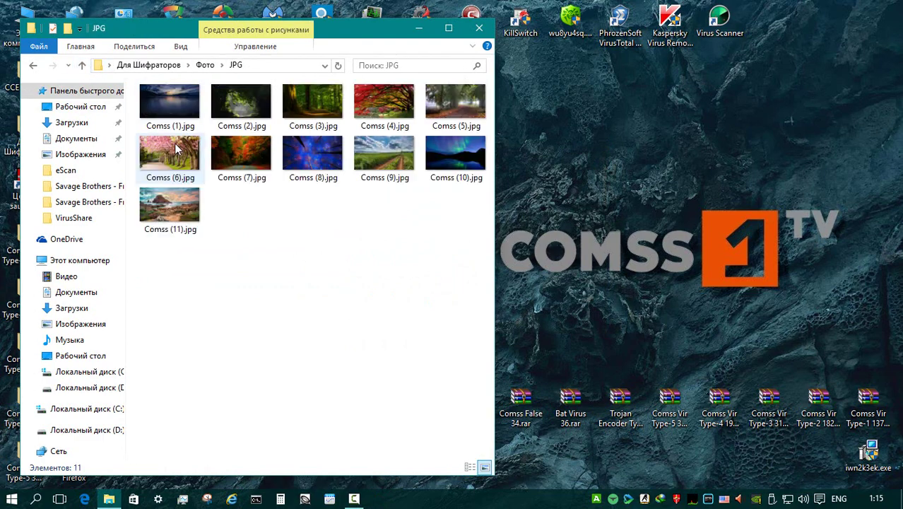
pyautogui.click(82, 65)
pyautogui.doubleClick(173, 178)
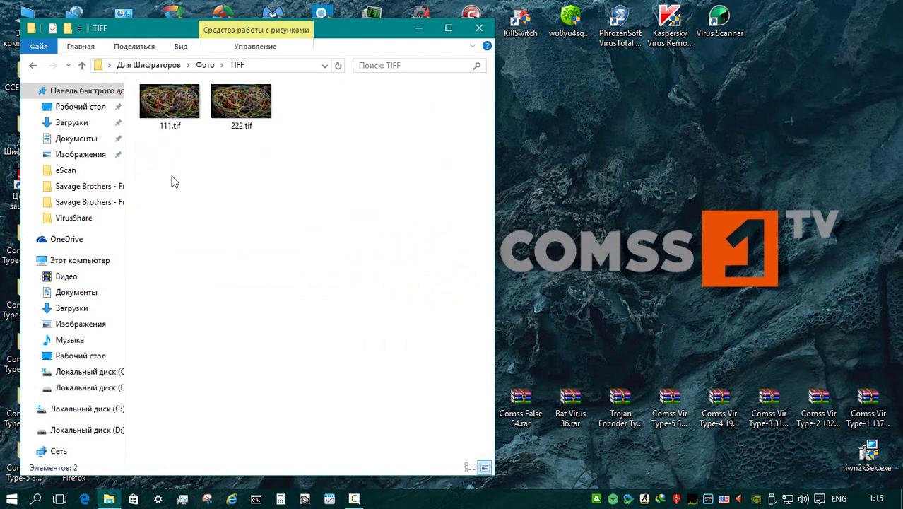
pyautogui.click(479, 27)
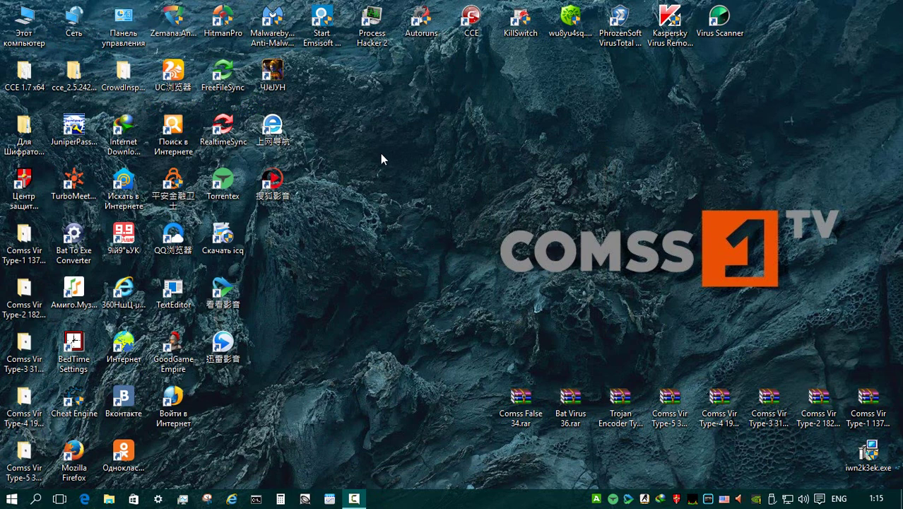
# Step: Extract P45DE3(1.40)WIN.zip into its own folder within Архивы of Для Шифраторов on drive C, and open the extracted folder
pyautogui.press('super+e')
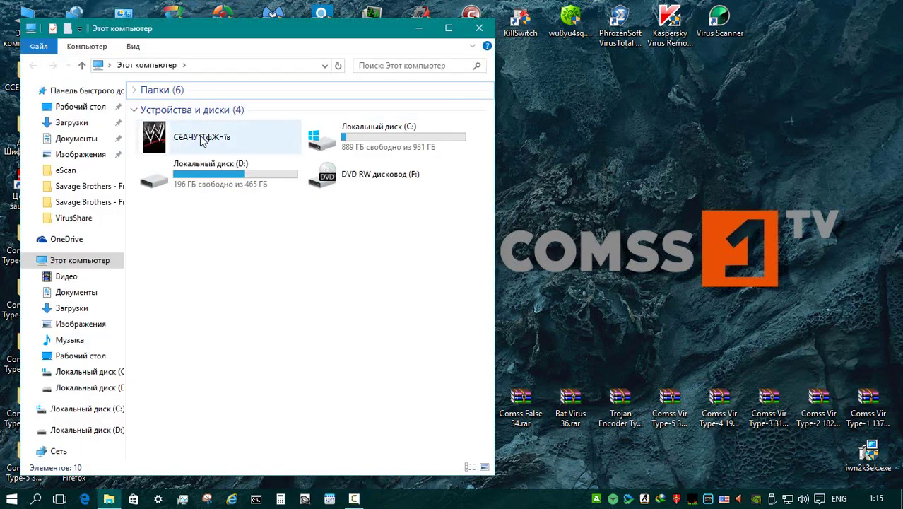
pyautogui.press('Right')
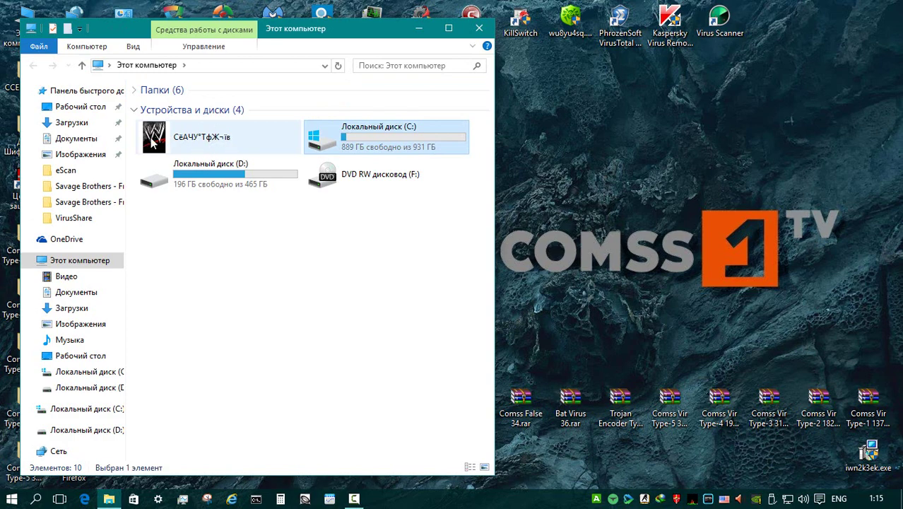
pyautogui.doubleClick(404, 145)
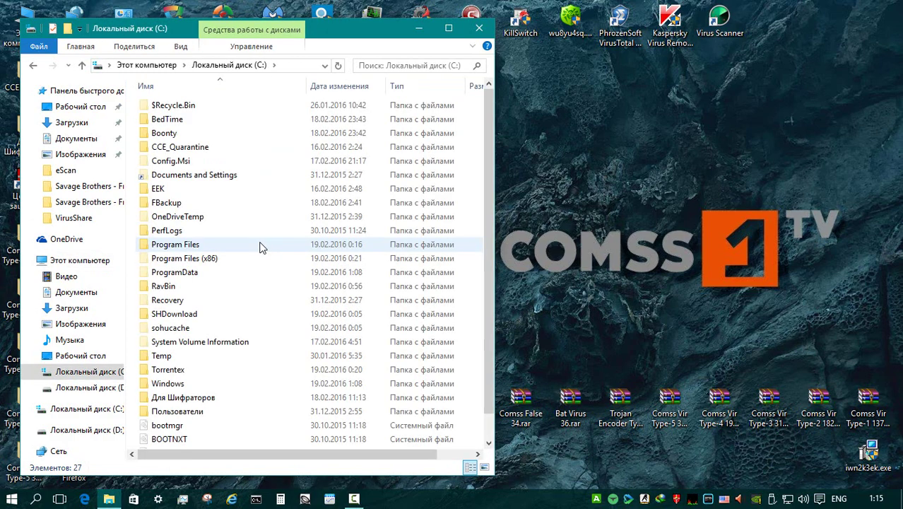
pyautogui.doubleClick(212, 397)
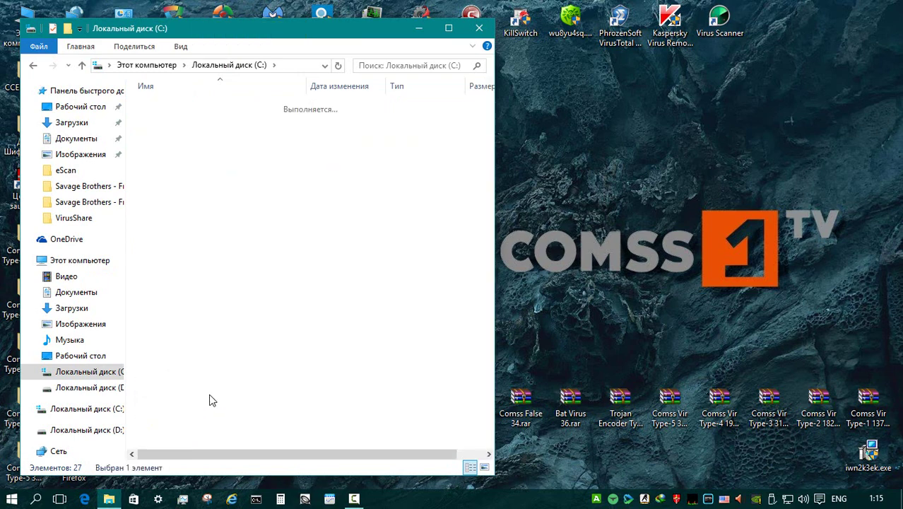
pyautogui.doubleClick(212, 105)
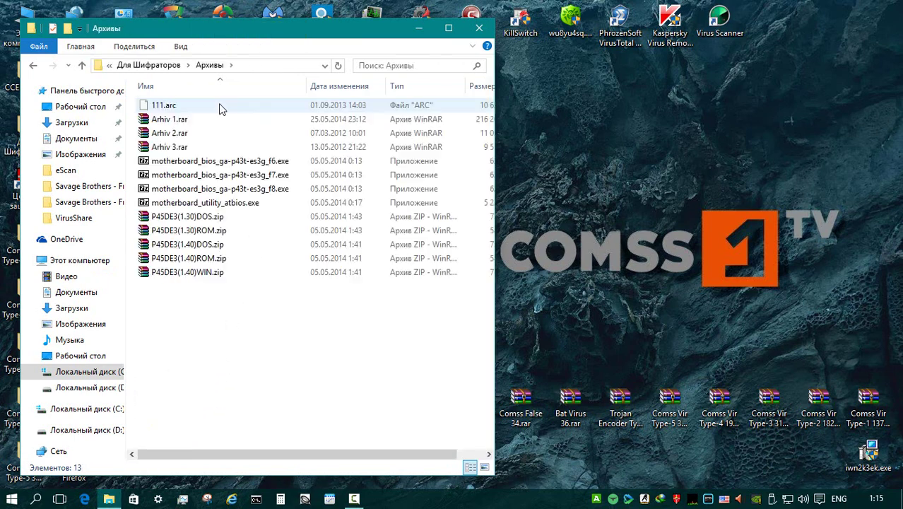
pyautogui.click(219, 277)
pyautogui.doubleClick(183, 105)
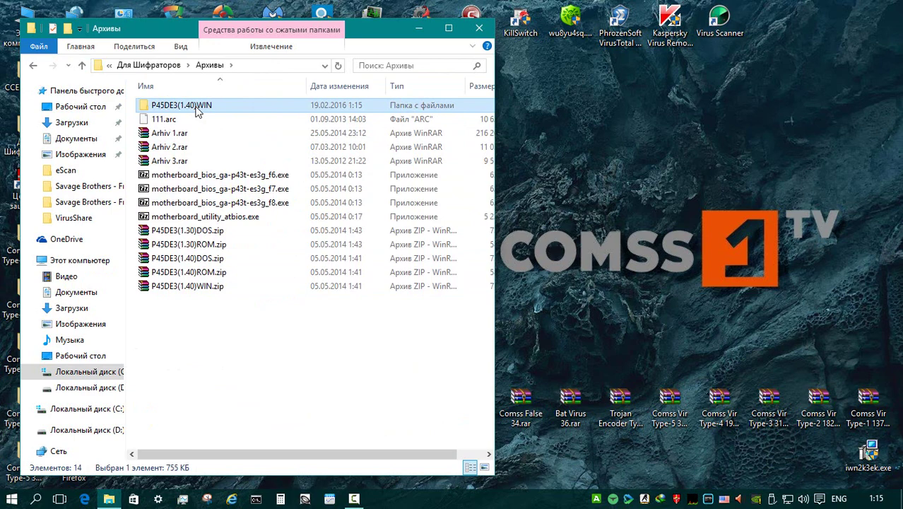
# Step: Check the Видео folder of Для Шифраторов on drive C, and view 222.txt from its Документы folder
pyautogui.click(83, 65)
pyautogui.click(84, 66)
pyautogui.doubleClick(185, 120)
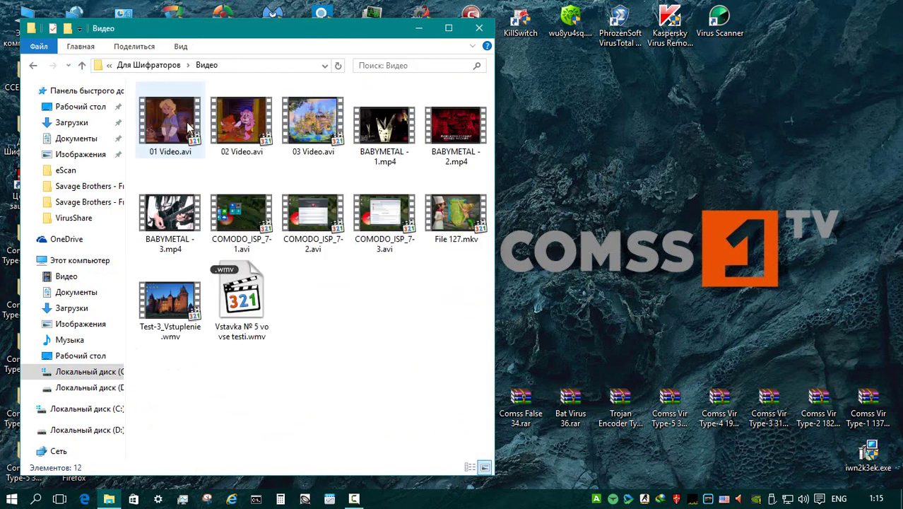
pyautogui.click(83, 65)
pyautogui.doubleClick(173, 130)
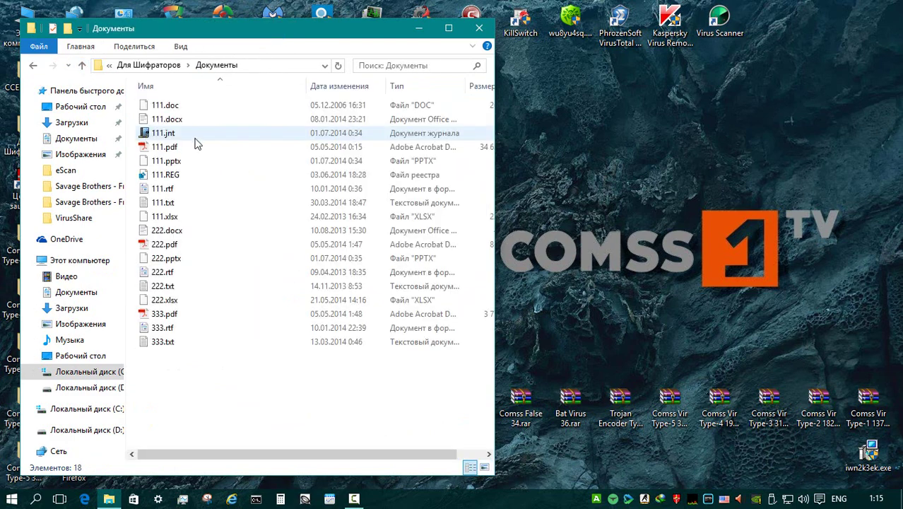
pyautogui.doubleClick(182, 288)
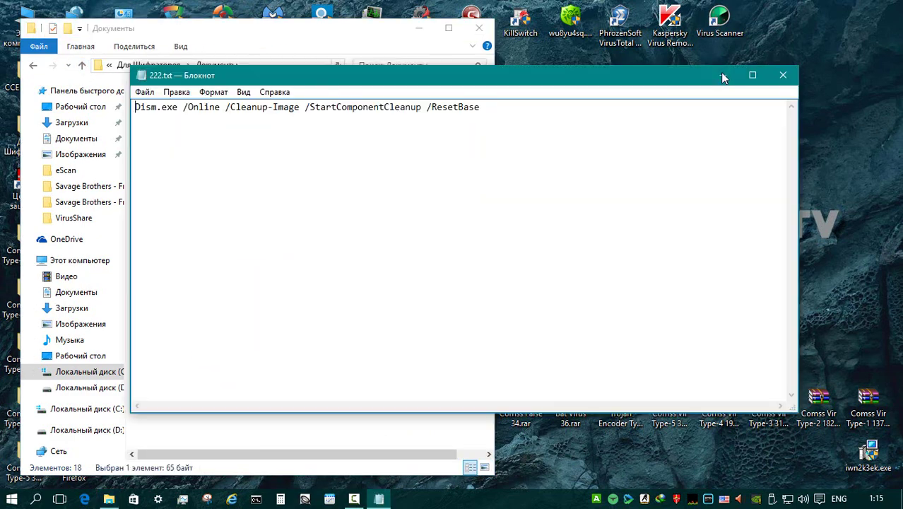
pyautogui.click(782, 76)
pyautogui.click(82, 65)
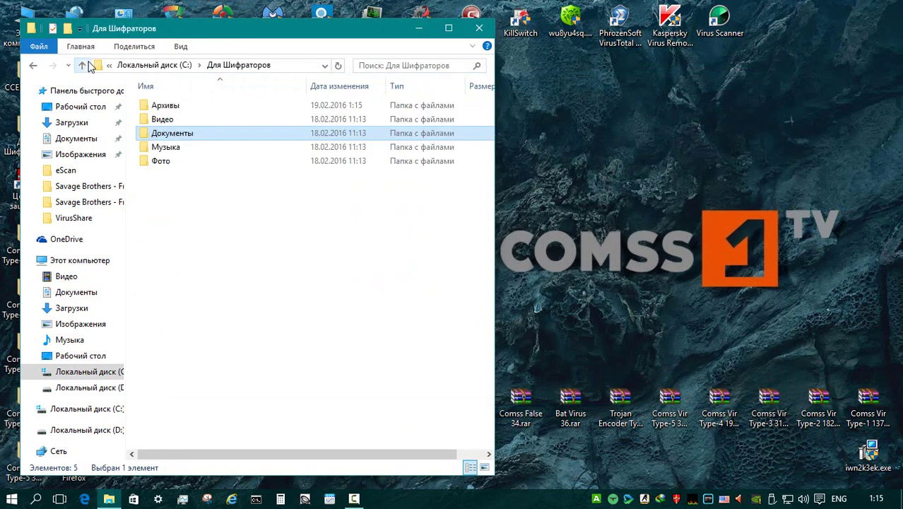
# Step: Play 01. Babymetal Death.mp3 from the Музыка folder to check that it is intact, and return to Для Шифраторов
pyautogui.doubleClick(185, 144)
pyautogui.doubleClick(189, 121)
pyautogui.doubleClick(189, 108)
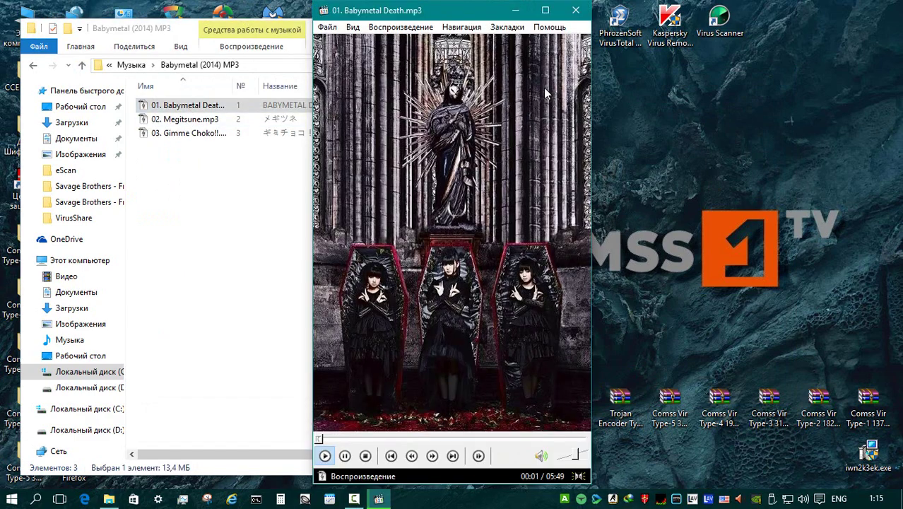
pyautogui.click(577, 12)
pyautogui.click(82, 65)
pyautogui.click(82, 65)
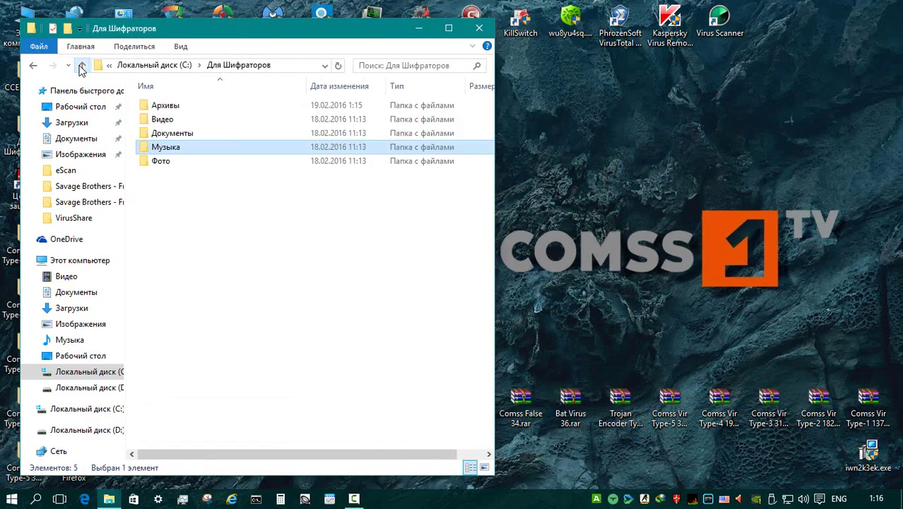
# Step: Examine the images in the BMP, GIF and JPG subfolders of the Фото folder on drive C
pyautogui.doubleClick(170, 161)
pyautogui.doubleClick(195, 105)
pyautogui.click(82, 65)
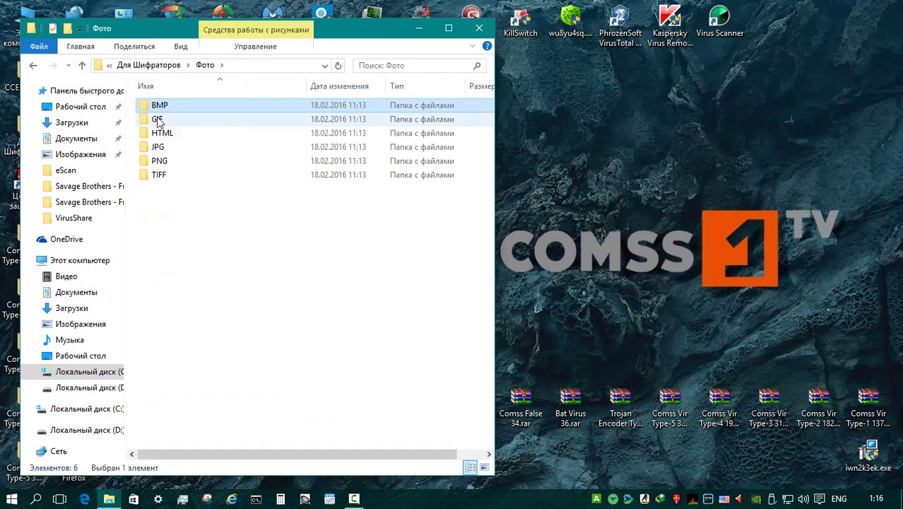
pyautogui.doubleClick(166, 119)
pyautogui.click(82, 65)
pyautogui.doubleClick(161, 147)
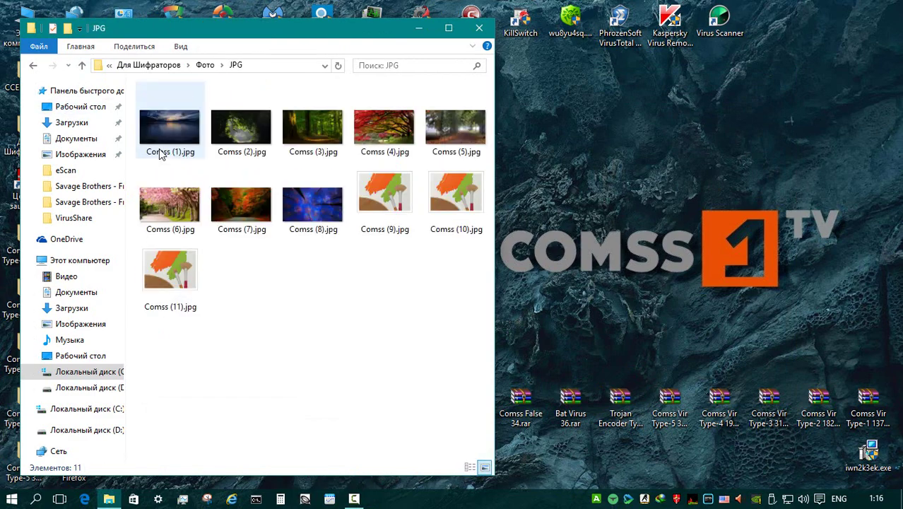
# Step: Check the remaining images in the Фото folder of Для Шифраторов on drive C, and close the folder window
pyautogui.click(82, 65)
pyautogui.doubleClick(164, 176)
pyautogui.click(479, 29)
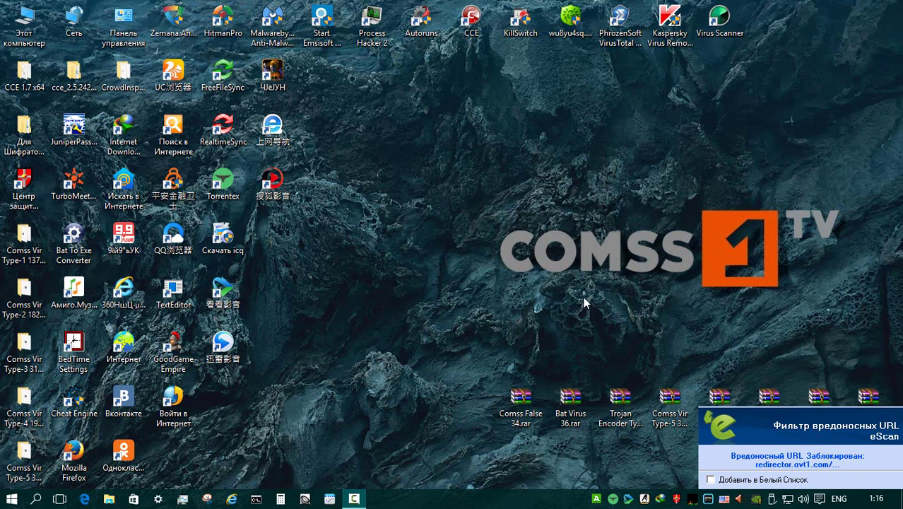
# Step: Try to delete the Comss Vir Type-1 1370 Otbor 16-24_01_2016 folder from the desktop, skipping the items that require permission
pyautogui.click(19, 236)
pyautogui.press('Delete')
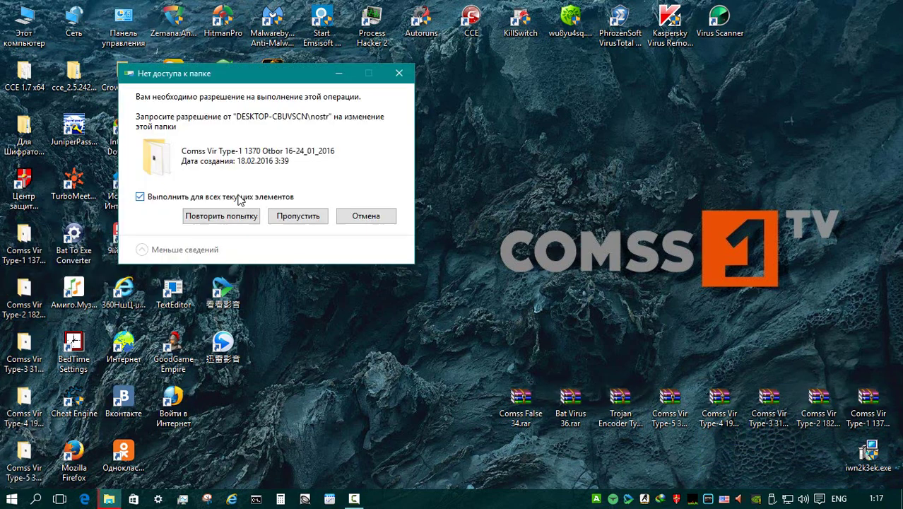
pyautogui.click(293, 217)
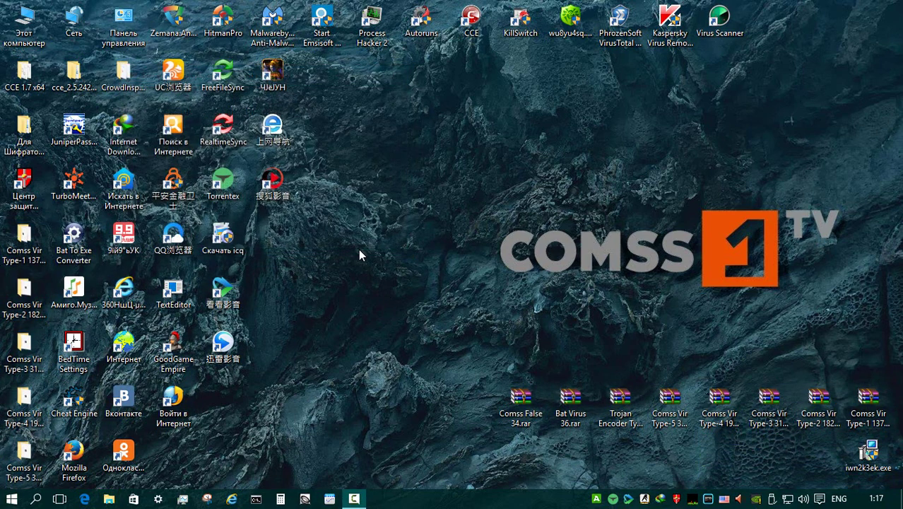
# Step: Check the 59 Comss Vir Type-1 subfolder, and delete everything inside the desktop folder Comss Vir Type-1 1370 Otbor 16-24_01_2016
pyautogui.doubleClick(24, 236)
pyautogui.doubleClick(307, 107)
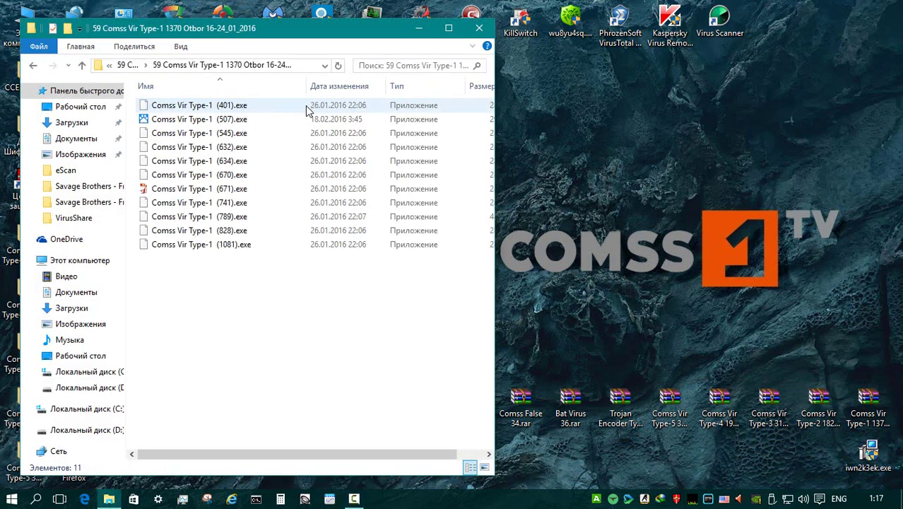
pyautogui.click(82, 65)
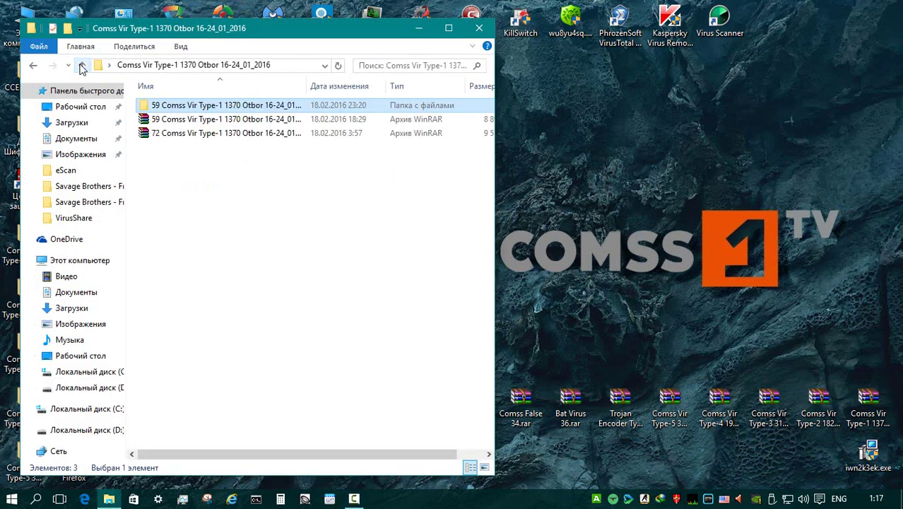
pyautogui.hotkey('ctrl', 'a')
pyautogui.press('Delete')
pyautogui.click(481, 194)
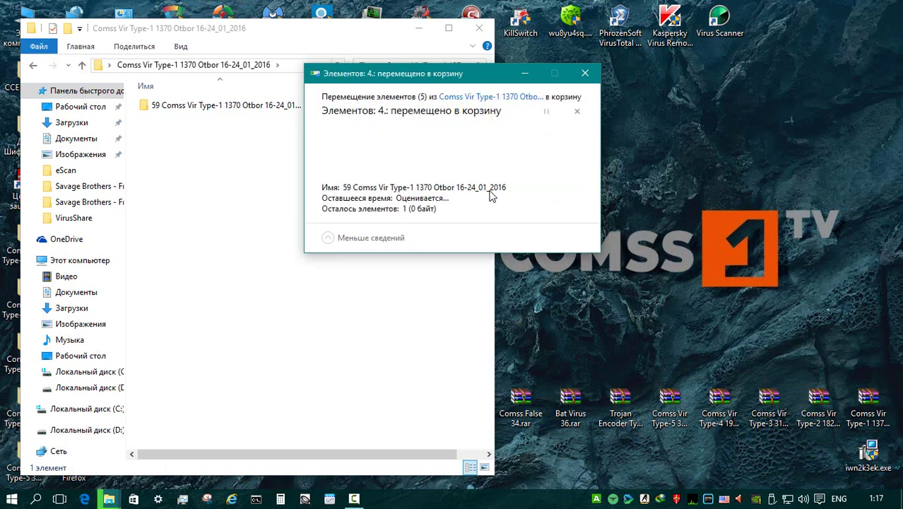
pyautogui.click(552, 192)
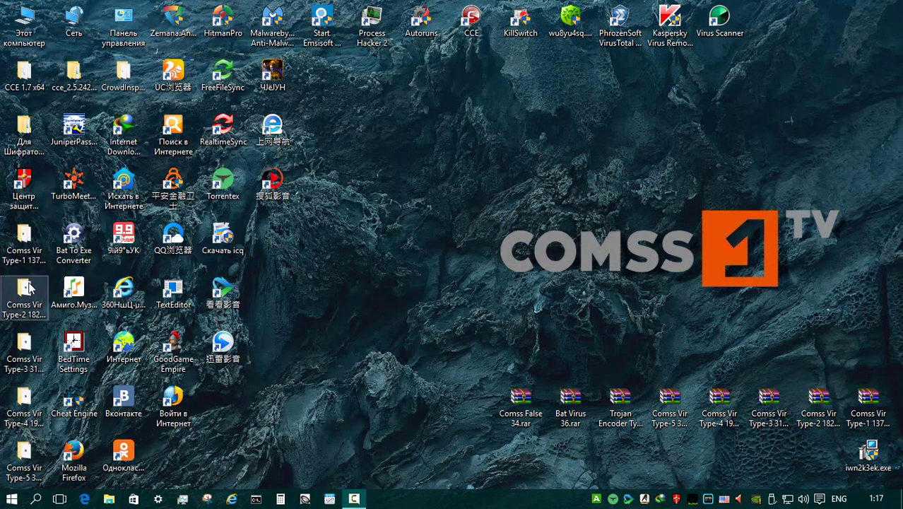
# Step: Check the contents of the desktop folders Comss Vir Type-2 1823 No Otbor 6-15_01_2016 and Comss Vir Type-4 1950 12_2012
pyautogui.click(28, 286)
pyautogui.doubleClick(29, 290)
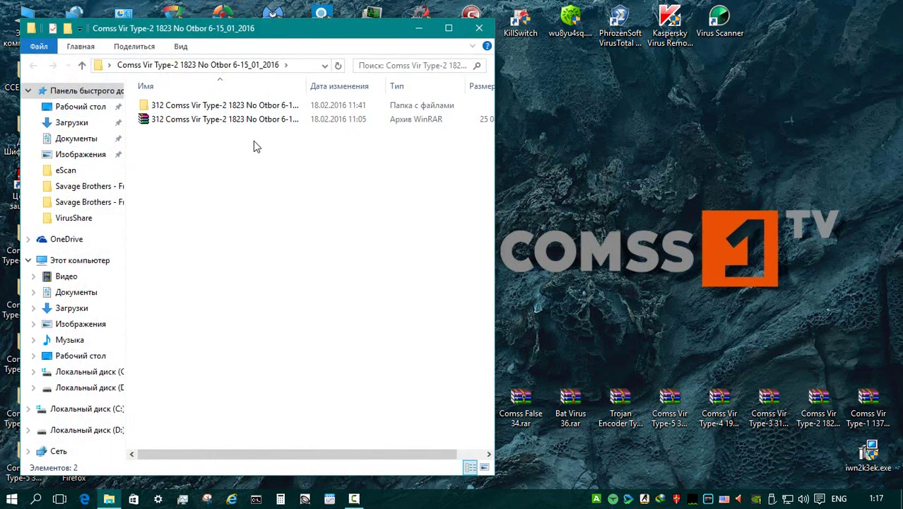
pyautogui.hotkey('alt', 'F4')
pyautogui.doubleClick(21, 402)
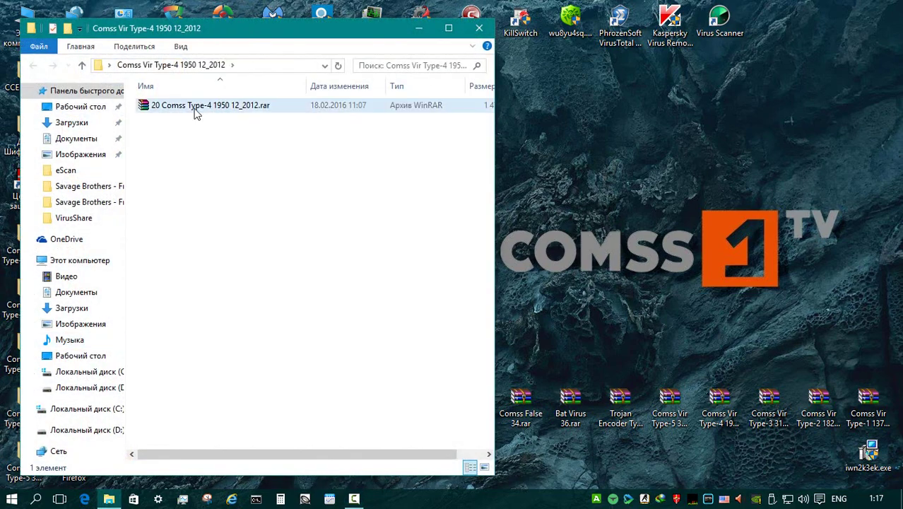
pyautogui.click(479, 29)
# Step: Delete the extracted 787 Comss Vir Type-3 subfolder from the desktop folder Comss Vir Type-3 3116 All Otbor 12_2015
pyautogui.doubleClick(20, 357)
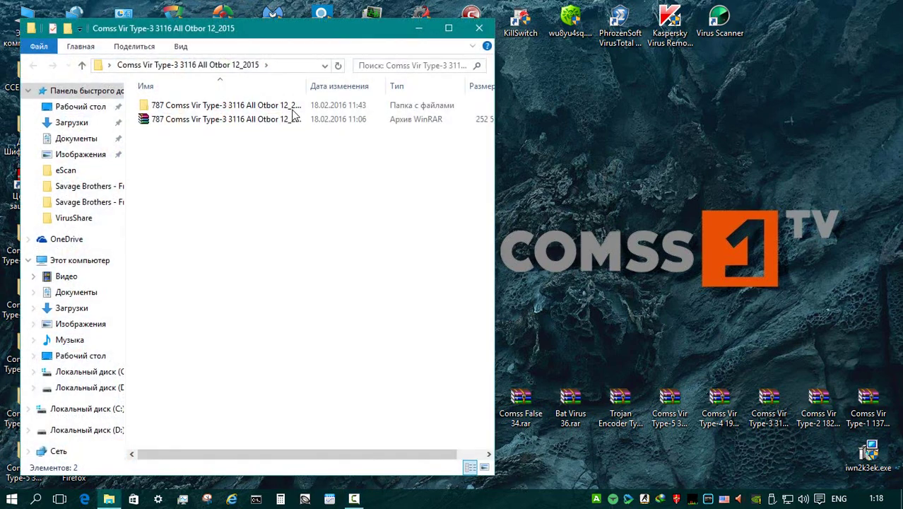
pyautogui.click(260, 106)
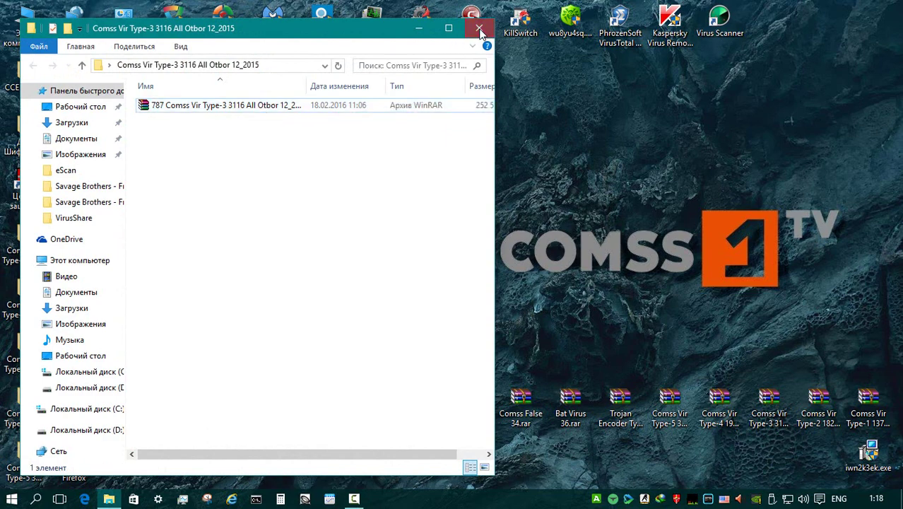
pyautogui.click(479, 29)
# Step: Try to delete the 55 Comss Vir Type-5 subfolder from Comss Vir Type-5 314 No Otbor 02_2016 Alt, and delete the items inside it
pyautogui.doubleClick(39, 465)
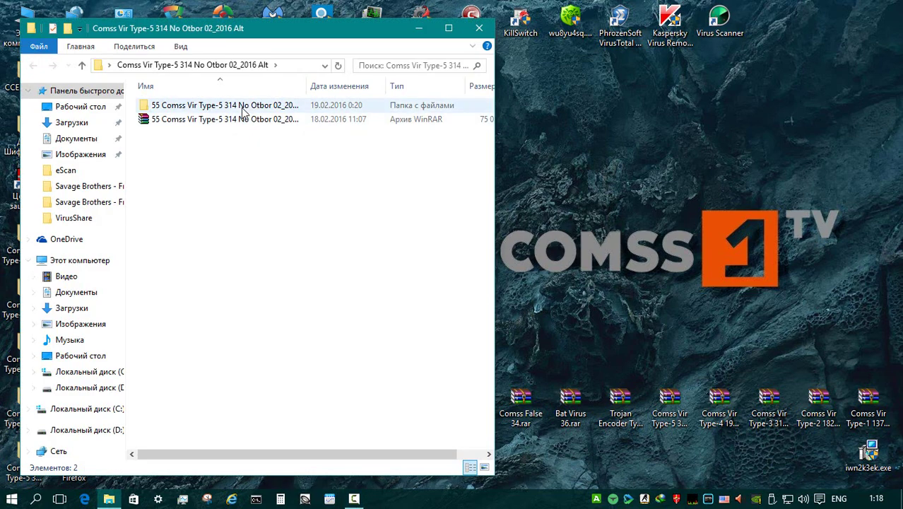
pyautogui.click(241, 105)
pyautogui.press('Delete')
pyautogui.click(482, 163)
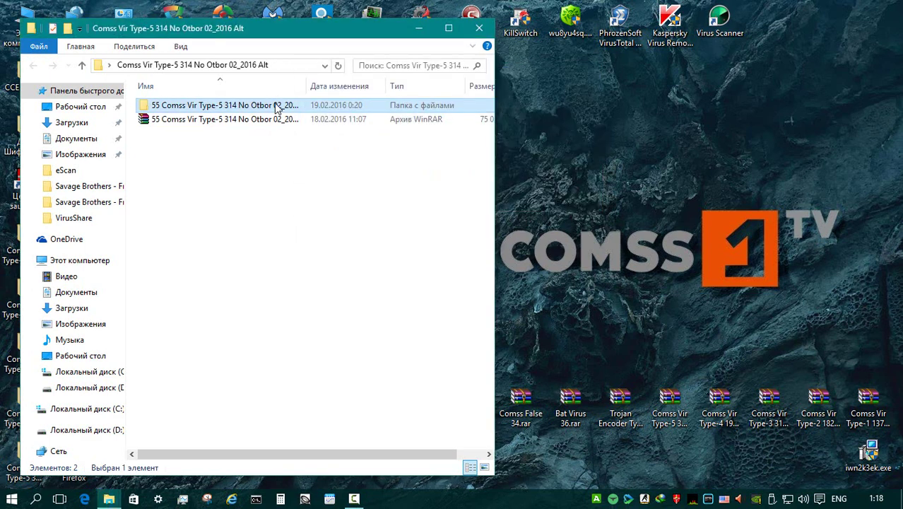
pyautogui.doubleClick(212, 105)
pyautogui.moveTo(251, 227); pyautogui.dragTo(196, 117)
pyautogui.press('Delete')
# Step: Check the JuniperPasswordDecryptor folder inside Comss Vir Type-5 (1), and close the folder window
pyautogui.doubleClick(229, 109)
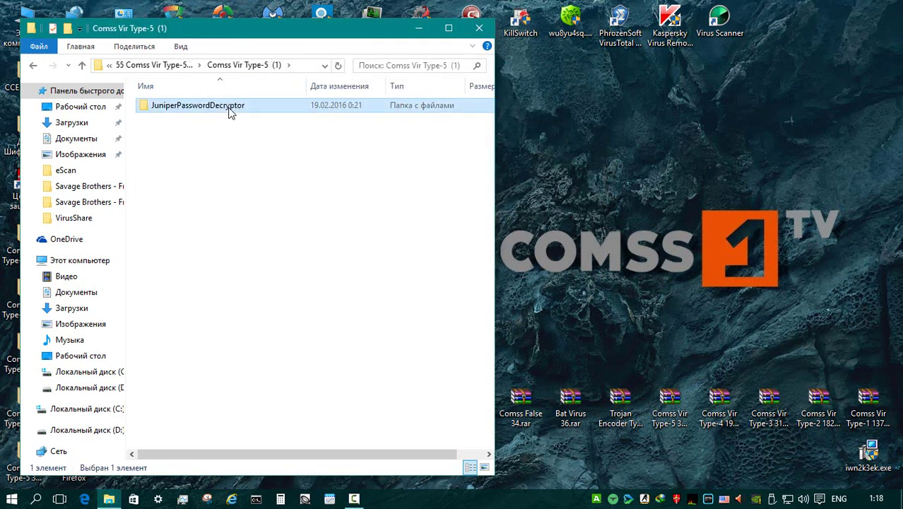
pyautogui.doubleClick(228, 108)
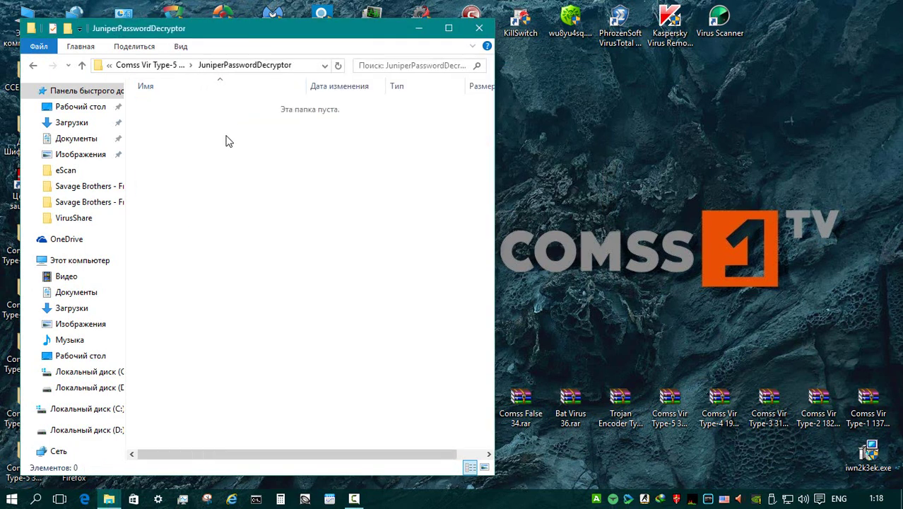
pyautogui.click(479, 29)
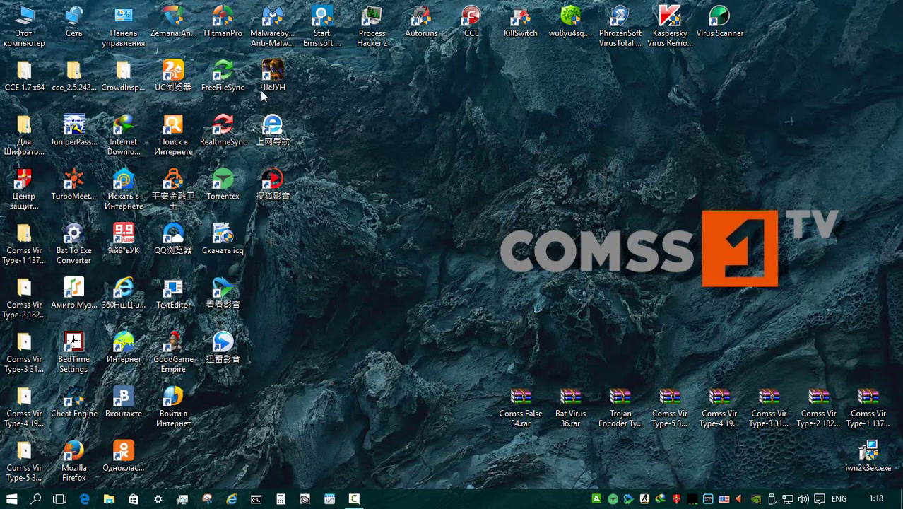
# Step: Start a deep scan (Глубокая проверка) in Zemana AntiMalware and a scan in HitmanPro
pyautogui.doubleClick(173, 20)
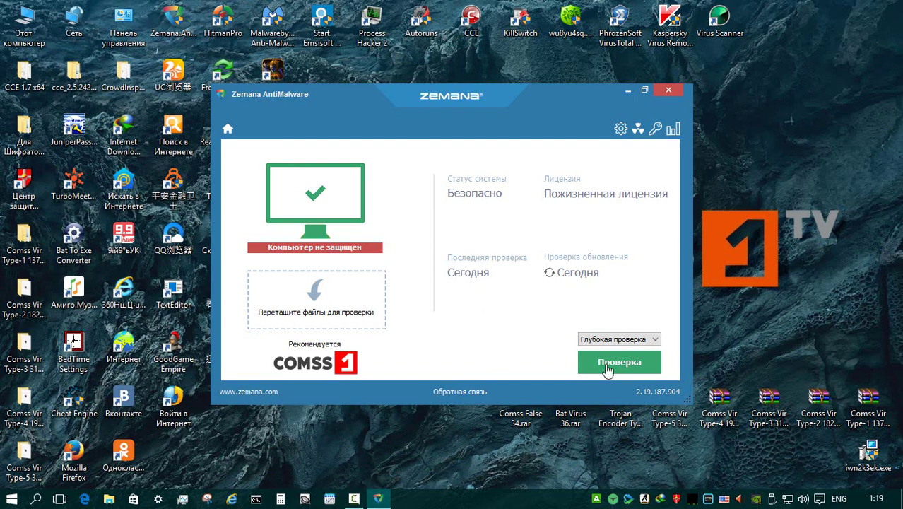
pyautogui.click(608, 363)
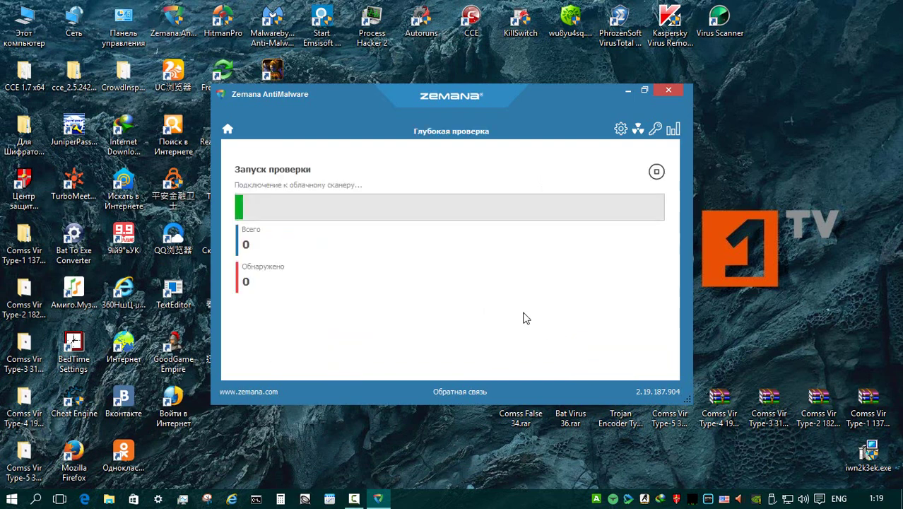
pyautogui.doubleClick(222, 24)
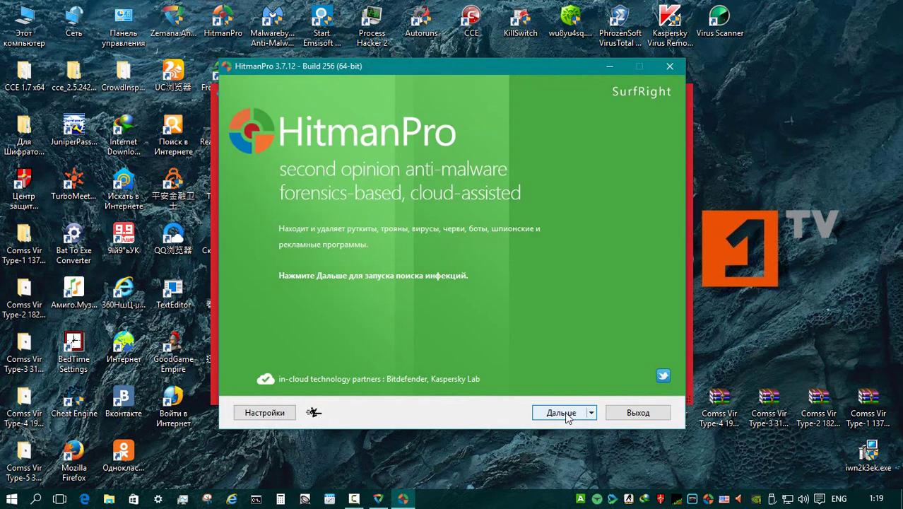
pyautogui.press('Return')
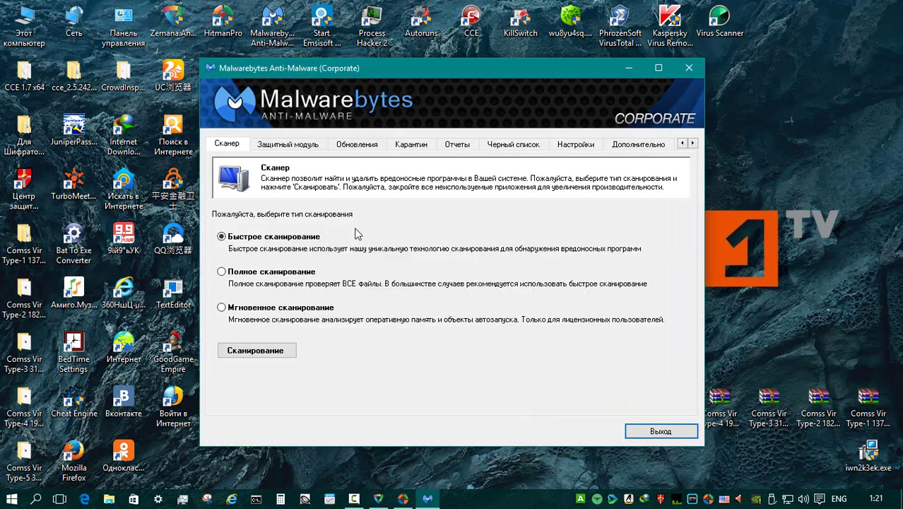
# Step: Start a full scan (Полное сканирование) of drive C in Malwarebytes Anti-Malware
pyautogui.click(305, 276)
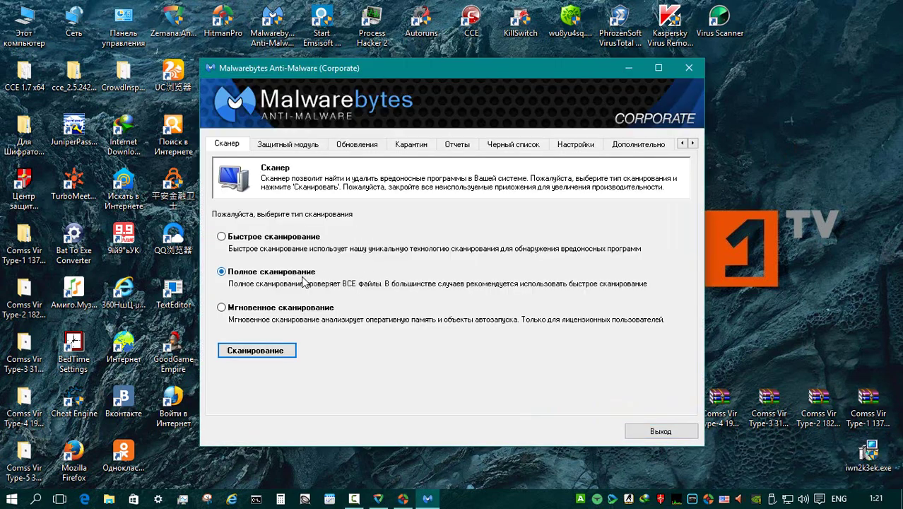
pyautogui.click(262, 355)
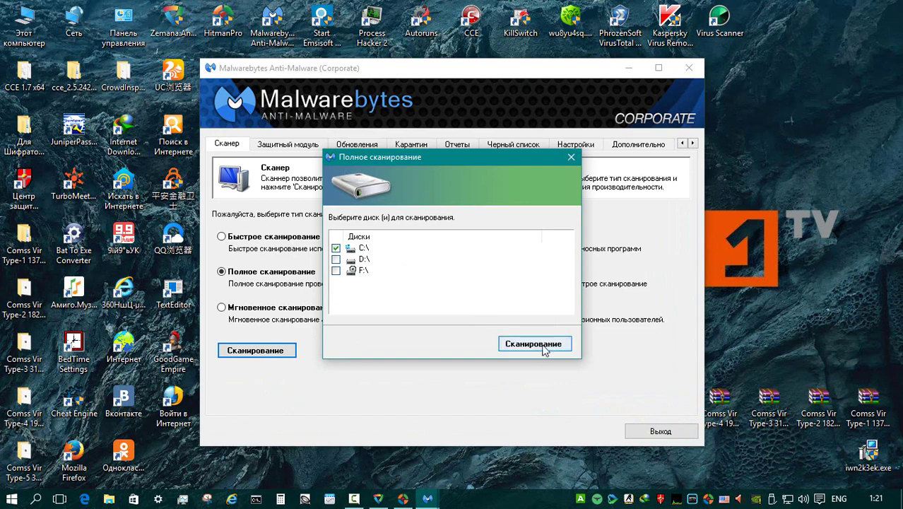
pyautogui.click(542, 346)
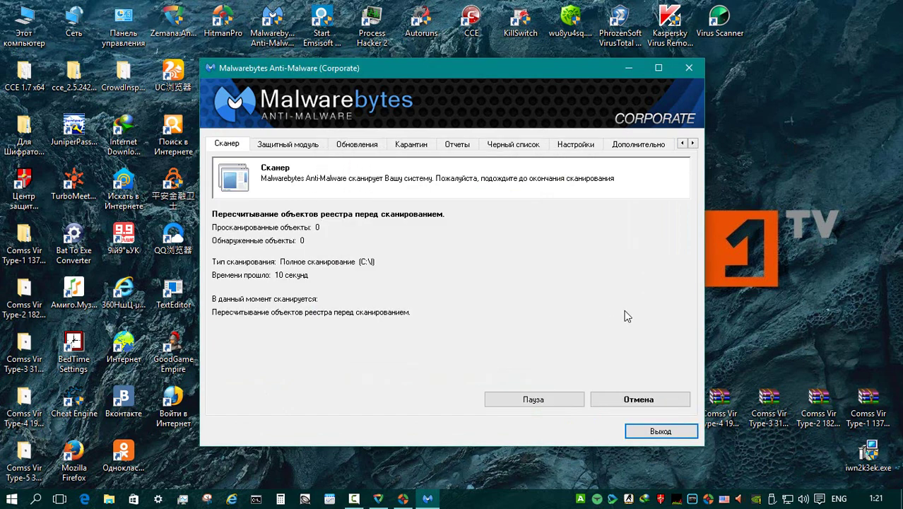
# Step: Review the threats listed so far by the running scans, and read through the entries of the Windows hosts file in Notepad
pyautogui.click(403, 499)
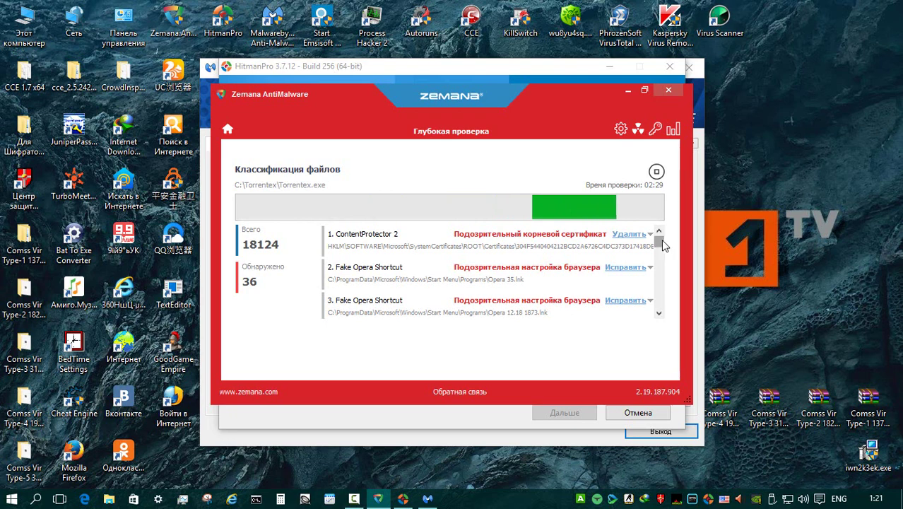
pyautogui.moveTo(662, 240); pyautogui.dragTo(659, 281)
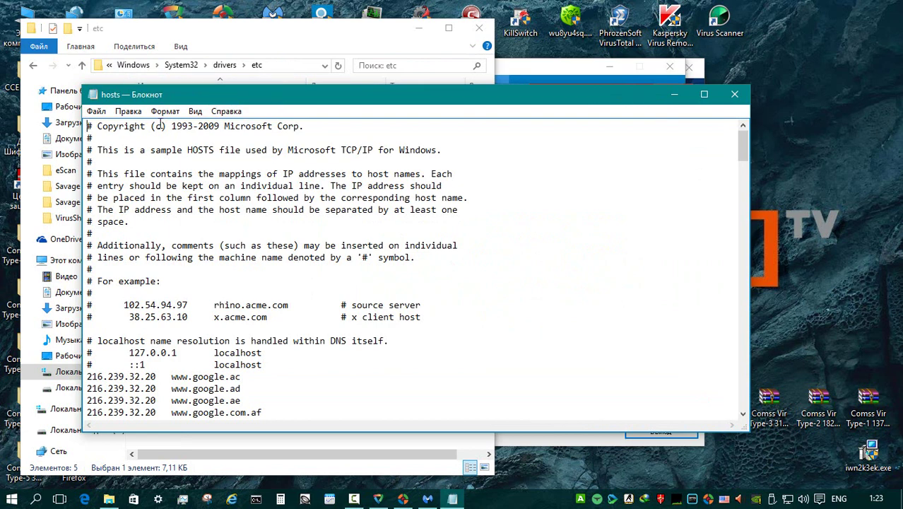
pyautogui.moveTo(743, 150); pyautogui.dragTo(742, 163)
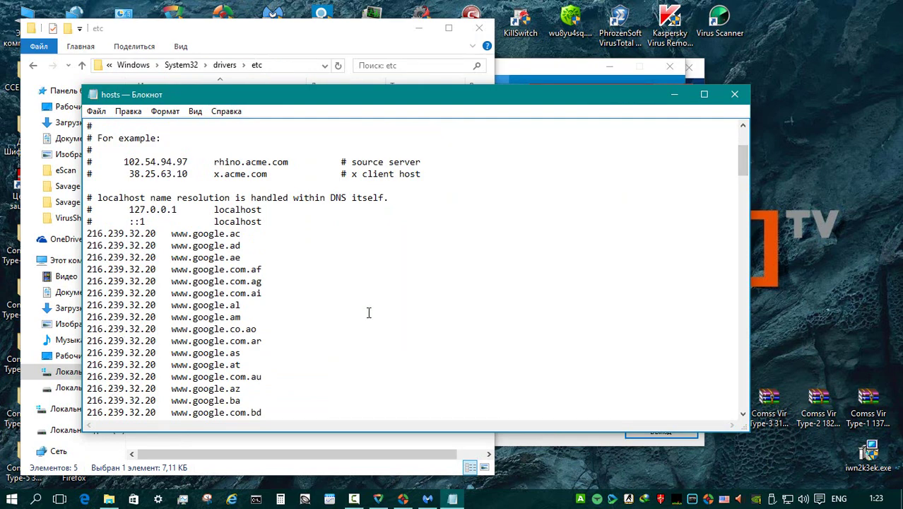
pyautogui.moveTo(742, 160); pyautogui.dragTo(743, 205)
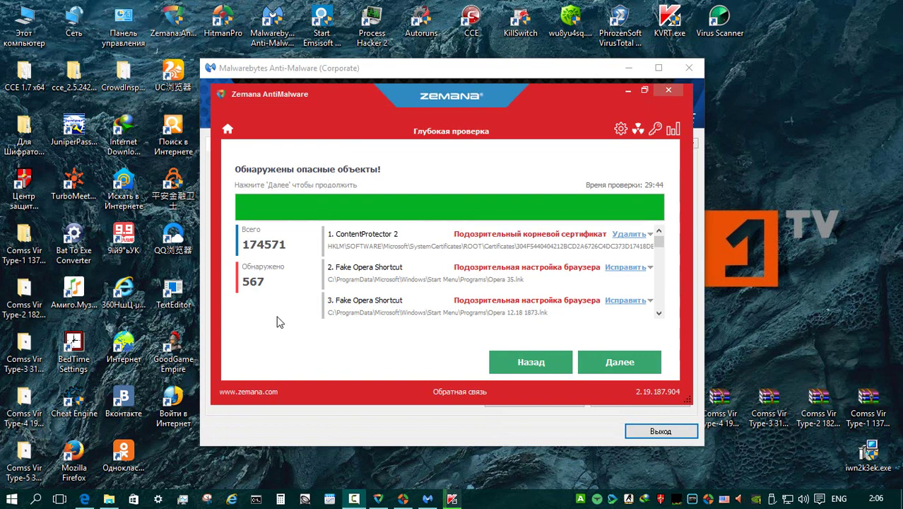
# Step: Maximize Zemana AntiMalware and review the whole list of objects detected by the deep scan (Глубокая проверка), down to VirusScannerSetup.exe
pyautogui.press('super+Up')
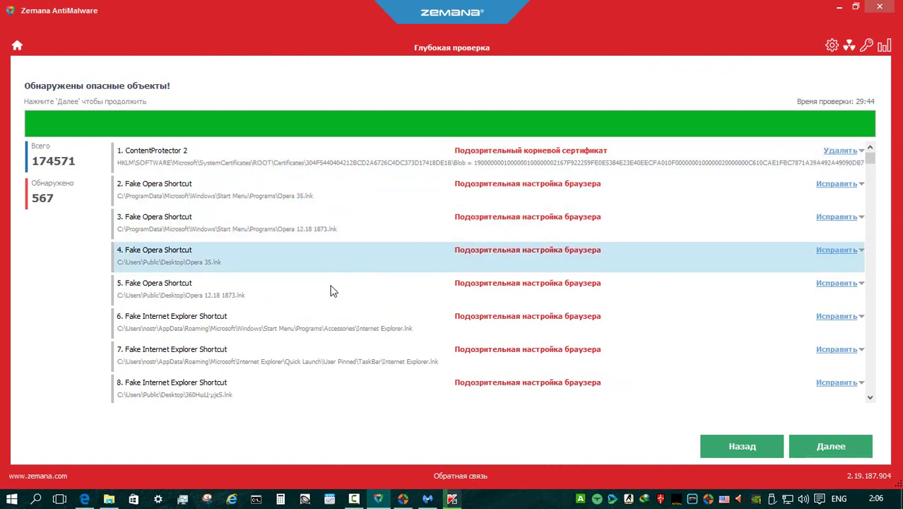
pyautogui.scroll(-1, 332, 320)
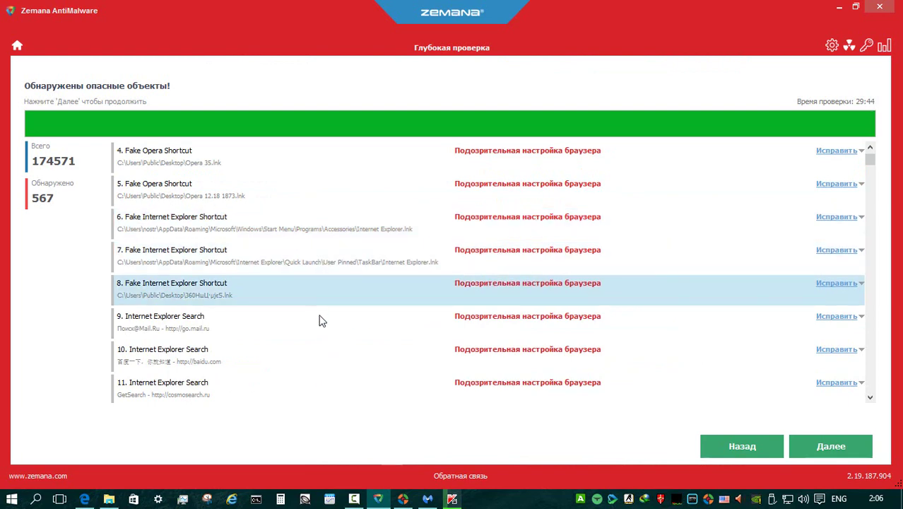
pyautogui.scroll(-5, 318, 321)
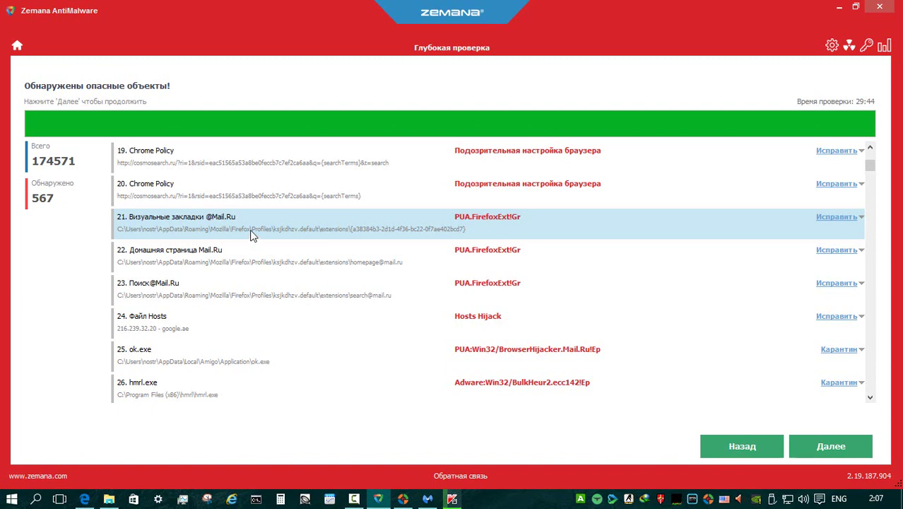
pyautogui.scroll(-1, 389, 260)
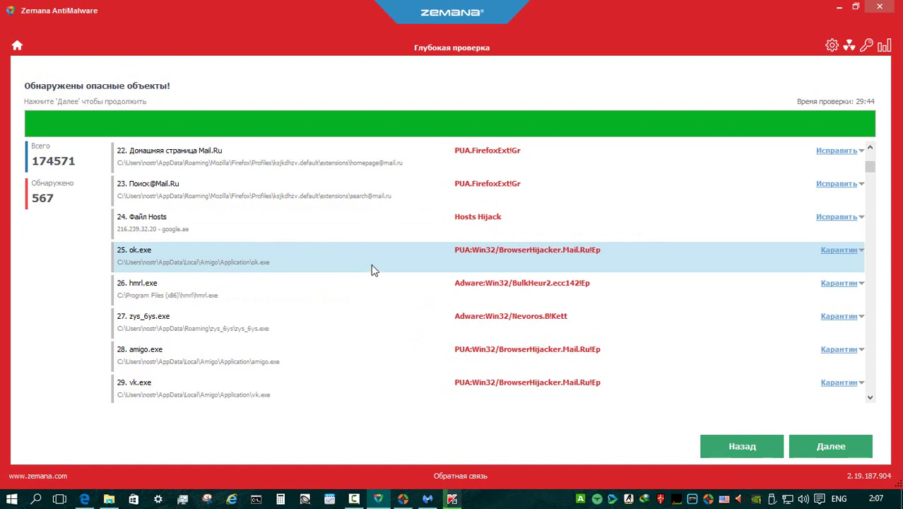
pyautogui.scroll(-1, 373, 270)
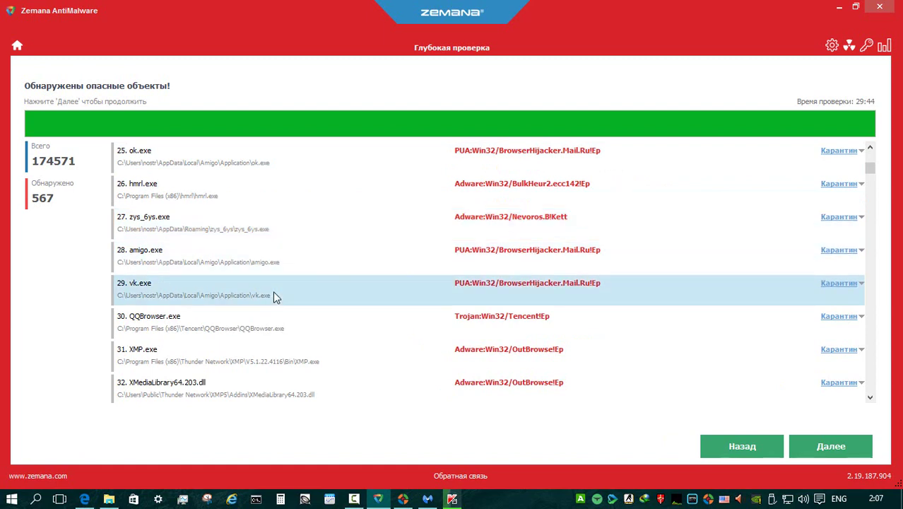
pyautogui.scroll(-1, 273, 292)
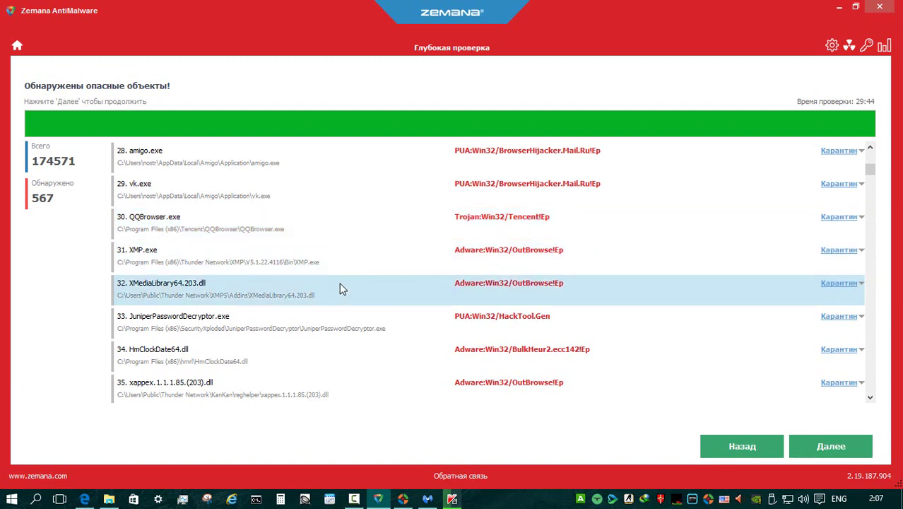
pyautogui.scroll(-1, 340, 288)
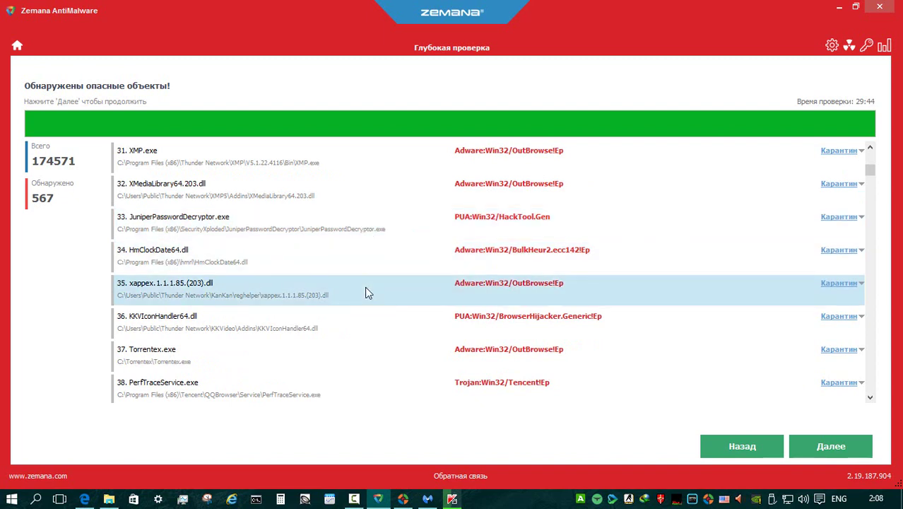
pyautogui.scroll(-1, 365, 286)
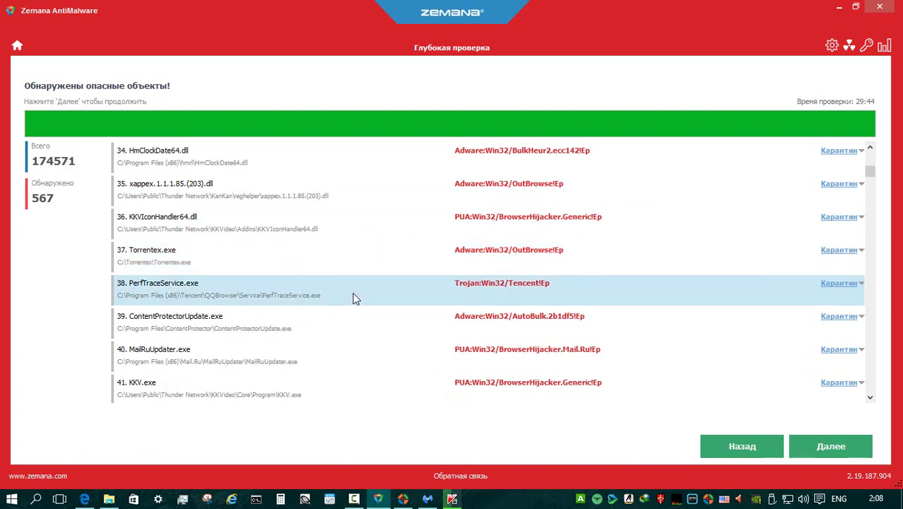
pyautogui.scroll(-1, 356, 299)
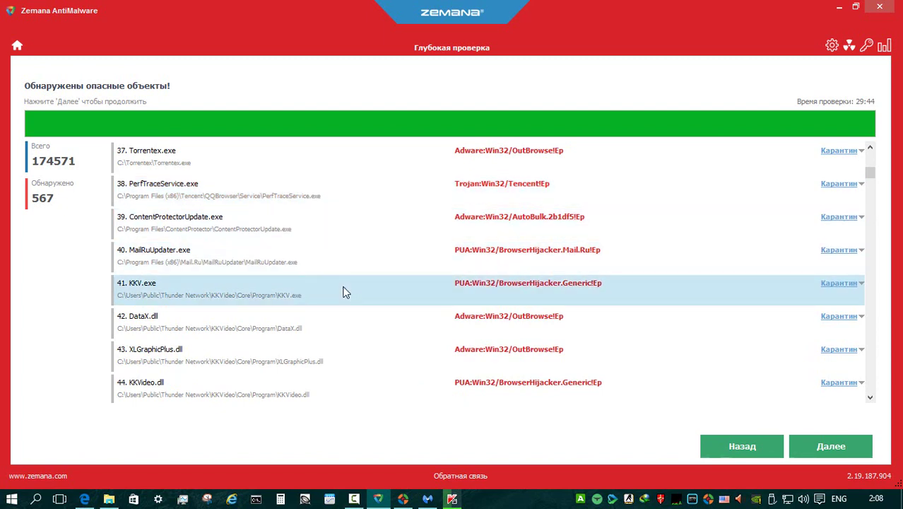
pyautogui.scroll(-1, 345, 291)
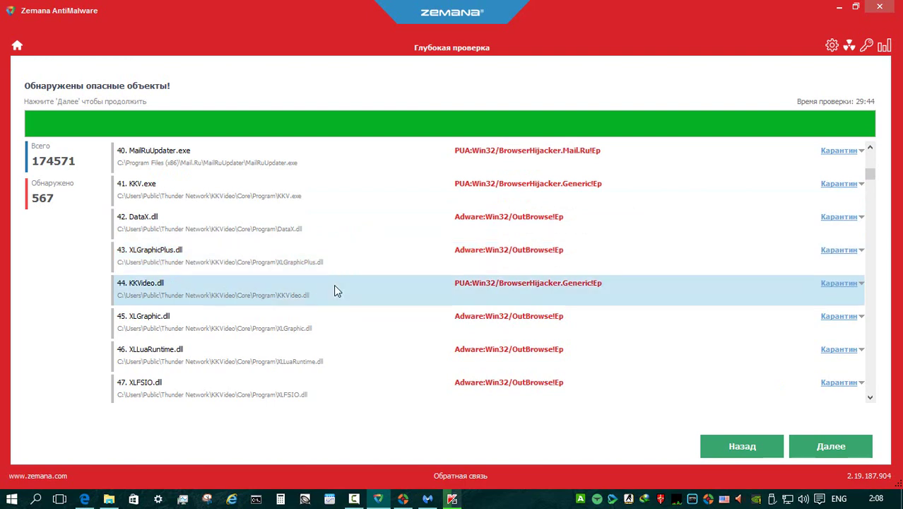
pyautogui.scroll(-1, 338, 287)
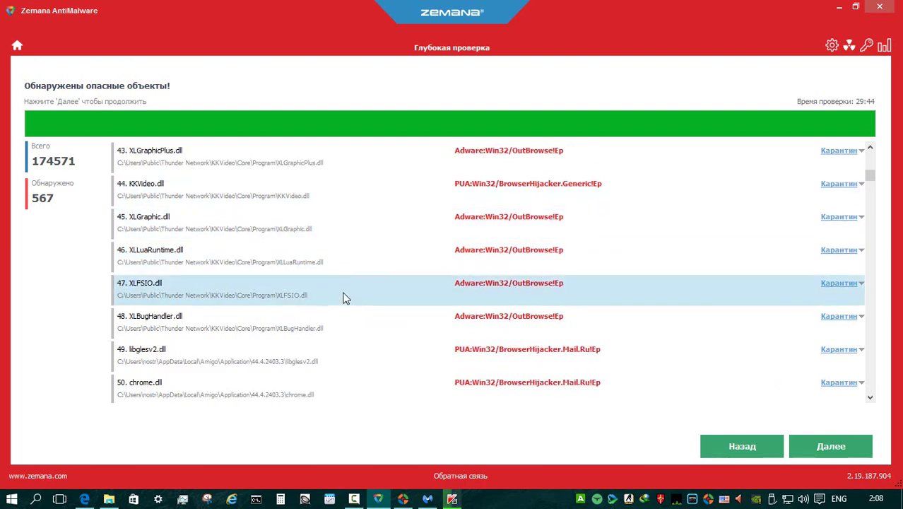
pyautogui.scroll(-2, 360, 281)
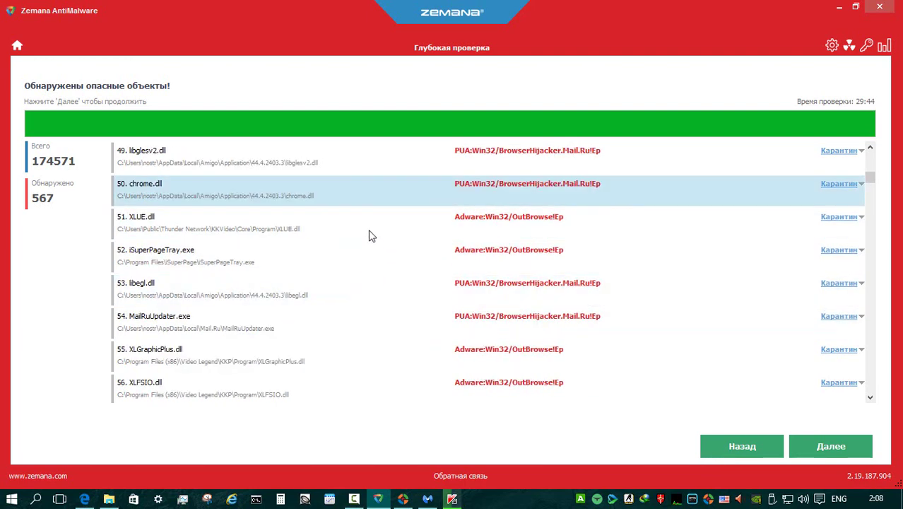
pyautogui.scroll(-3, 367, 256)
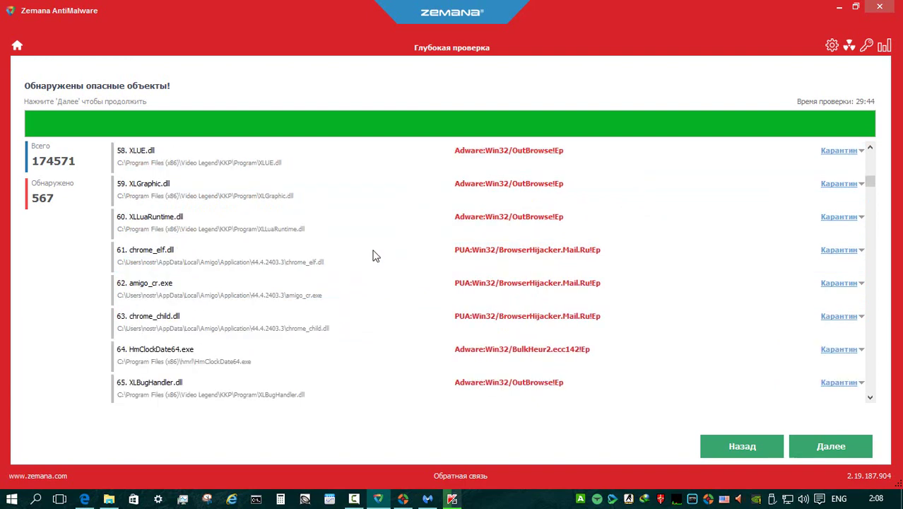
pyautogui.scroll(-16, 374, 256)
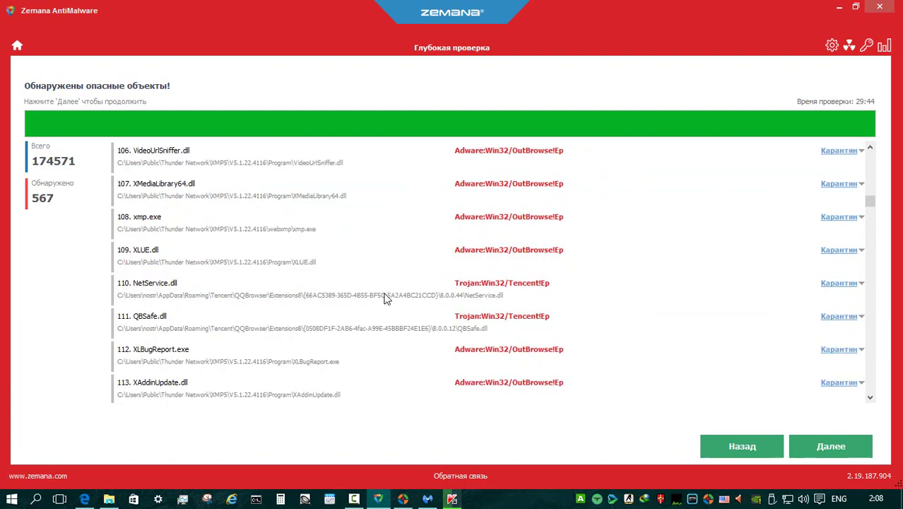
pyautogui.scroll(-8, 389, 282)
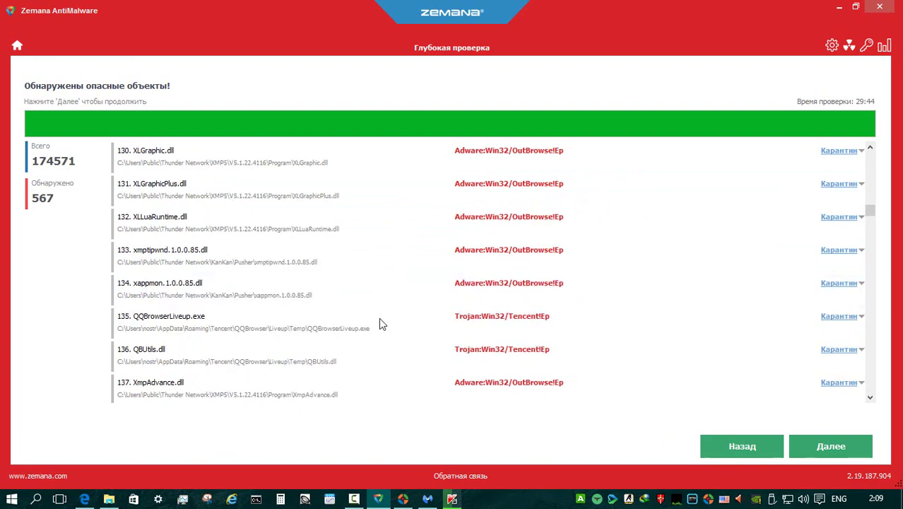
pyautogui.scroll(-8, 392, 233)
pyautogui.scroll(-20, 399, 203)
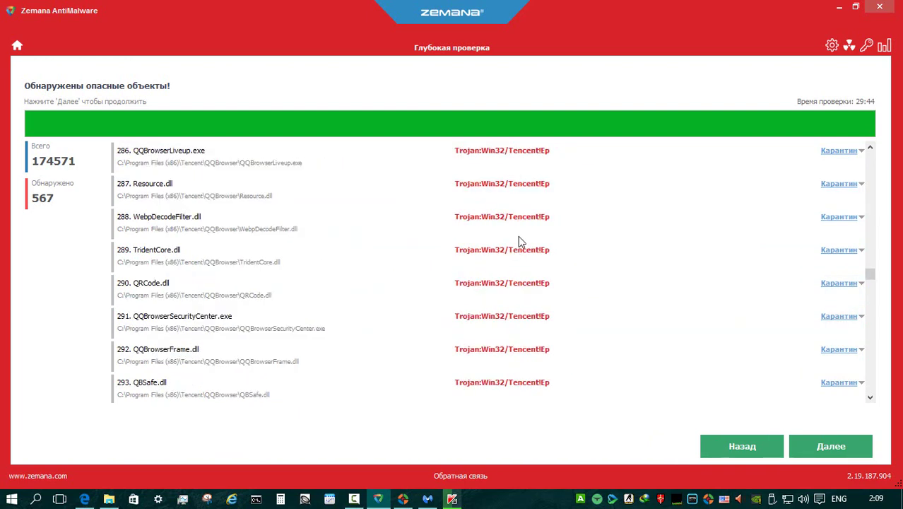
pyautogui.scroll(-19, 399, 253)
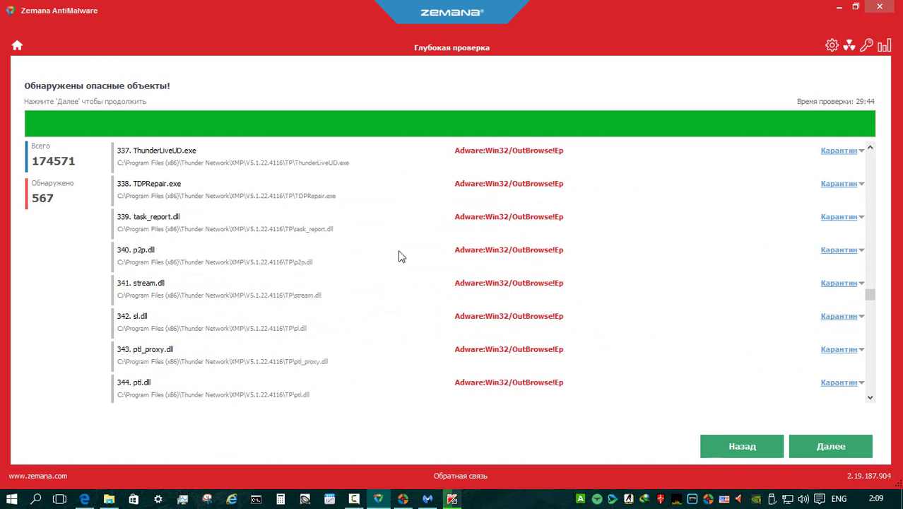
pyautogui.scroll(-20, 399, 256)
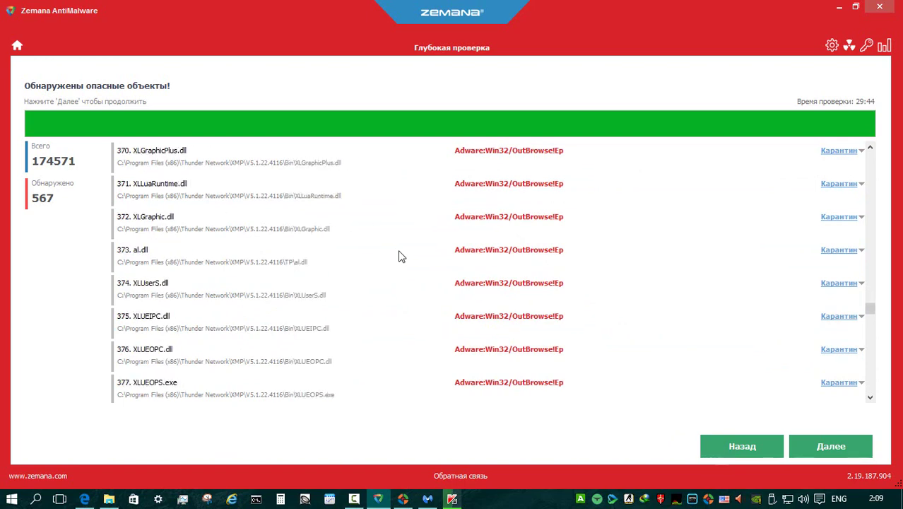
pyautogui.scroll(-6, 399, 257)
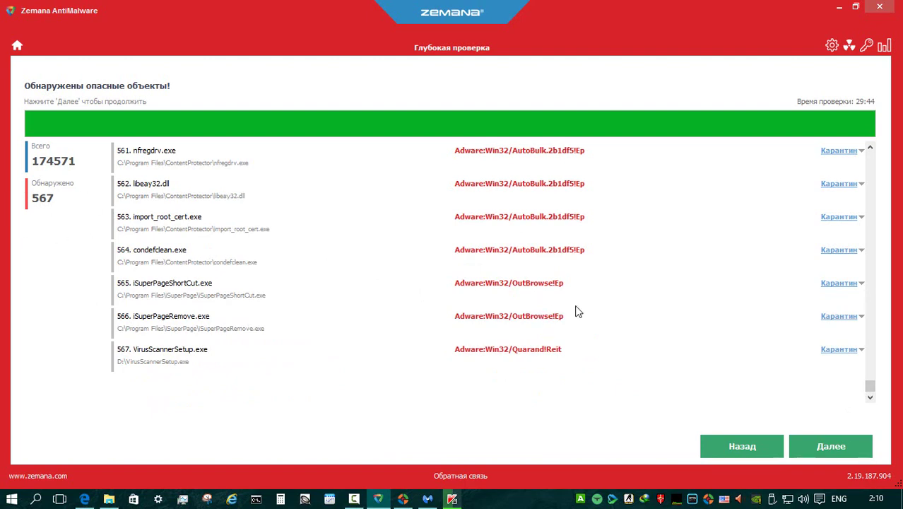
pyautogui.moveTo(870, 387); pyautogui.dragTo(873, 168)
pyautogui.scroll(5, 634, 281)
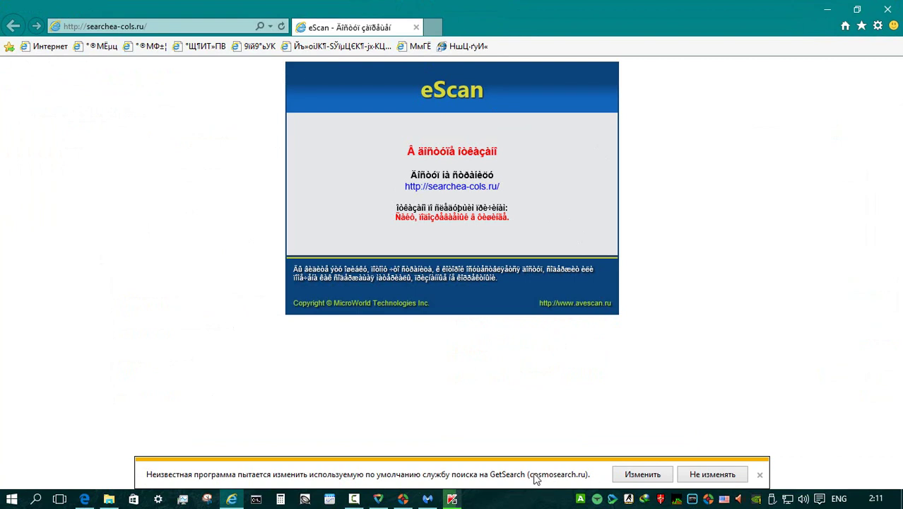
# Step: Decline the default search change to GetSearch in Internet Explorer, and check the hosts and JuniperPasswordDecryptor.exe detections in HitmanPro
pyautogui.click(714, 474)
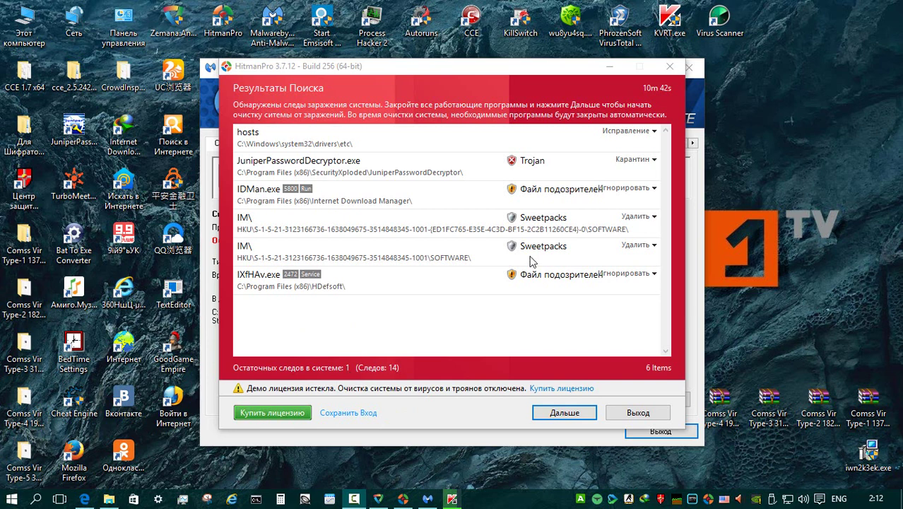
pyautogui.click(317, 147)
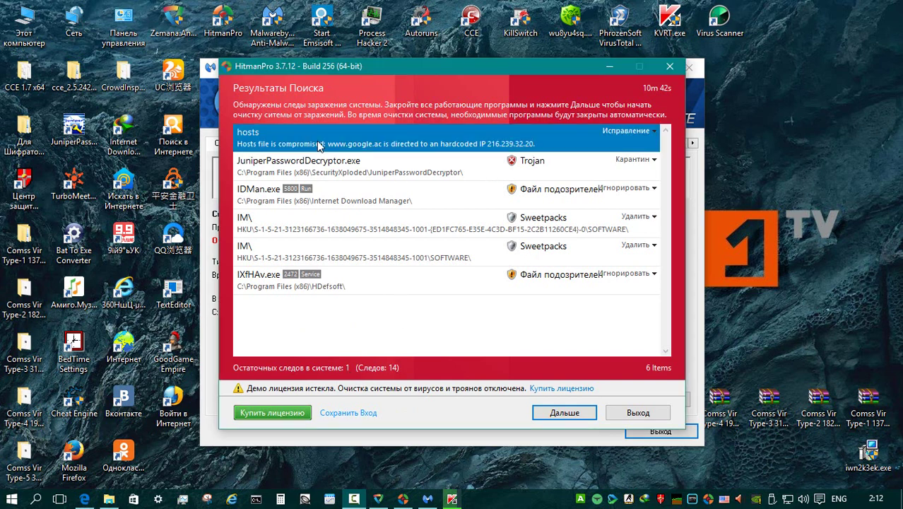
pyautogui.click(387, 160)
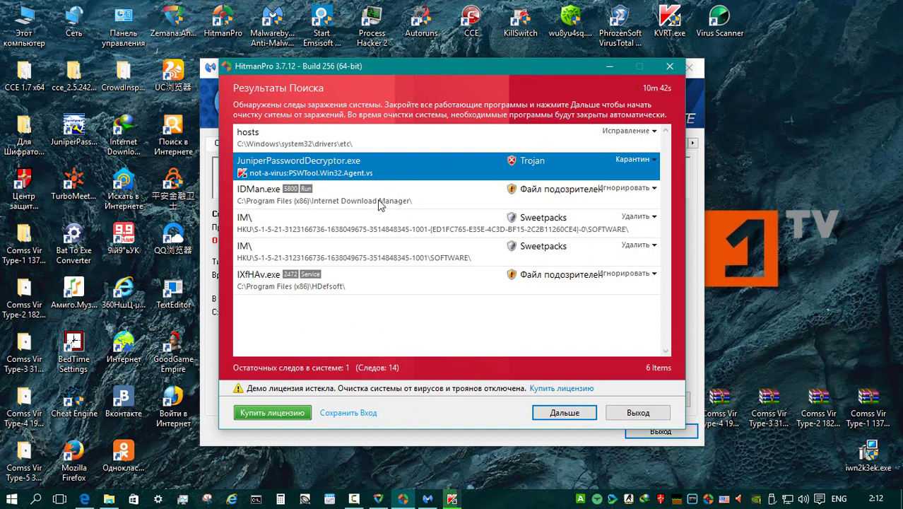
# Step: Look up the suspicious file IDMan.exe on VirusTotal from the HitmanPro results, read through the antivirus verdicts, and close the report
pyautogui.click(487, 202)
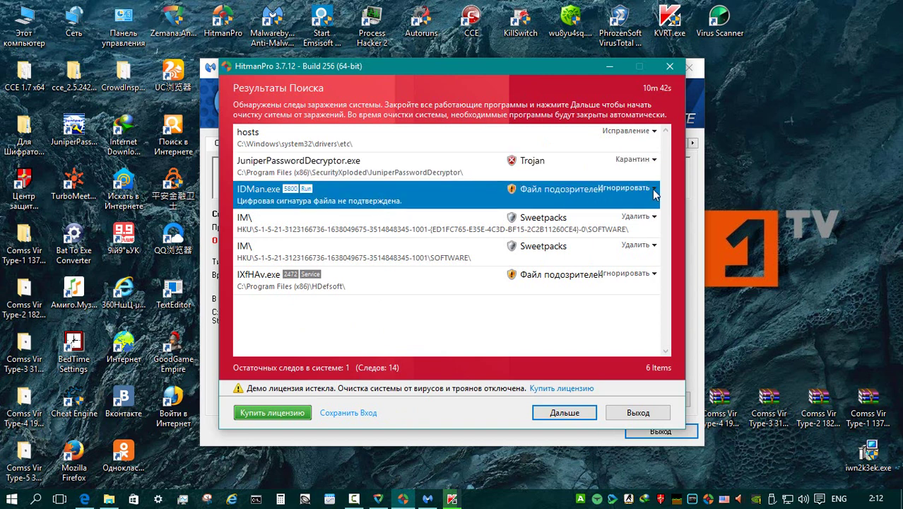
pyautogui.click(653, 190)
pyautogui.moveTo(613, 292)
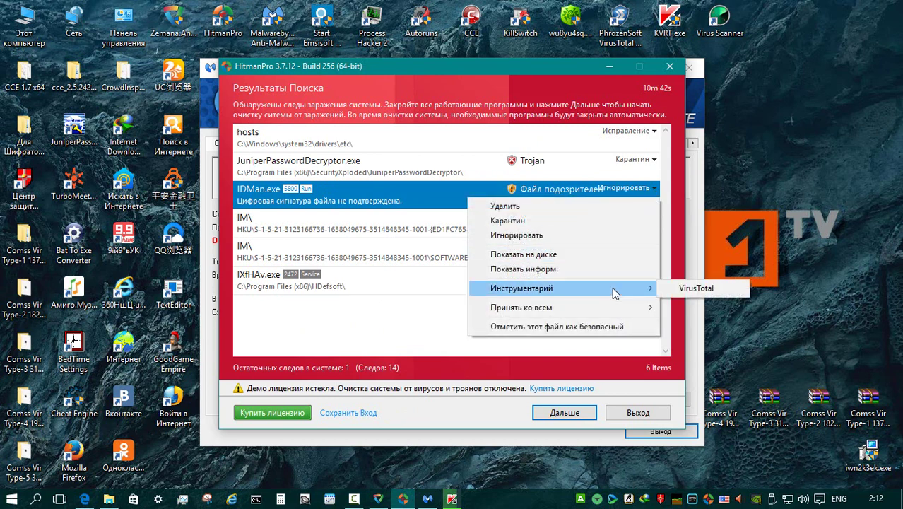
pyautogui.click(696, 288)
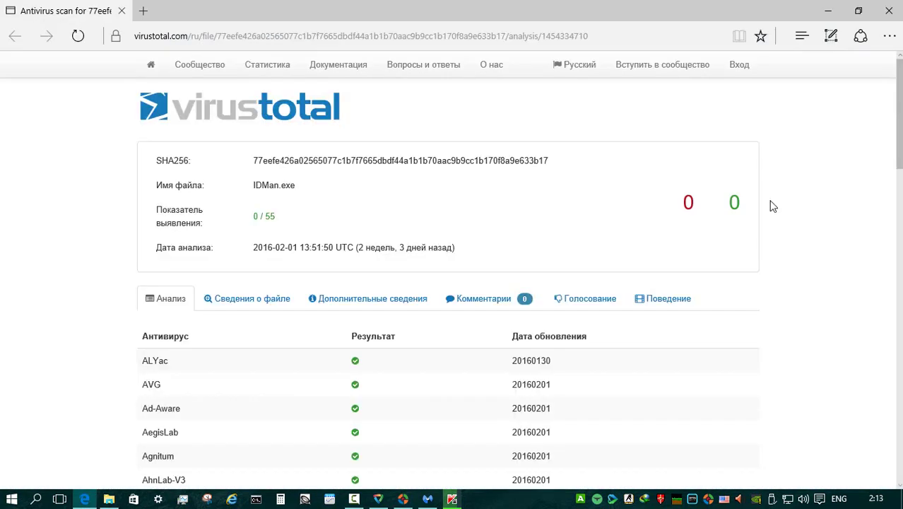
pyautogui.scroll(-15, 798, 227)
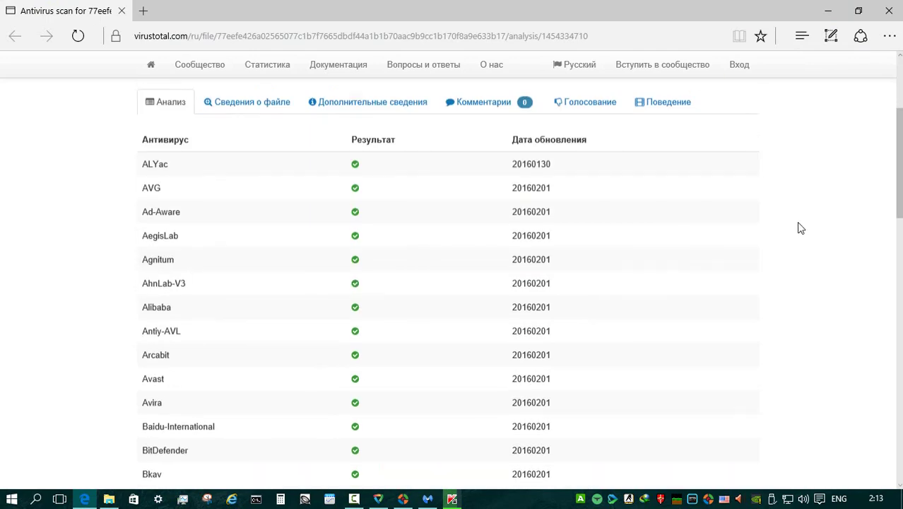
pyautogui.click(887, 10)
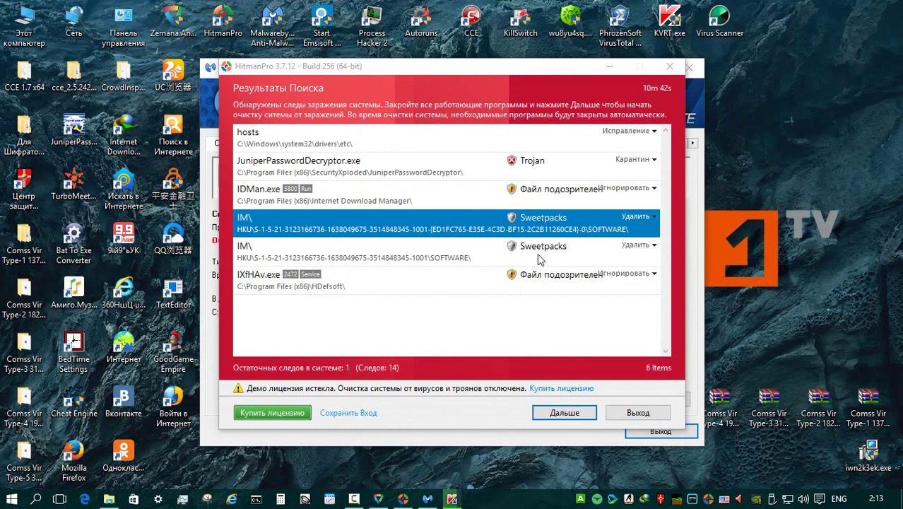
# Step: Check the remaining HitmanPro entries from the Sweetpacks keys to IXfHAv.exe, and examine the VirusTotal report for IXfHAv.exe
pyautogui.click(573, 282)
pyautogui.click(570, 262)
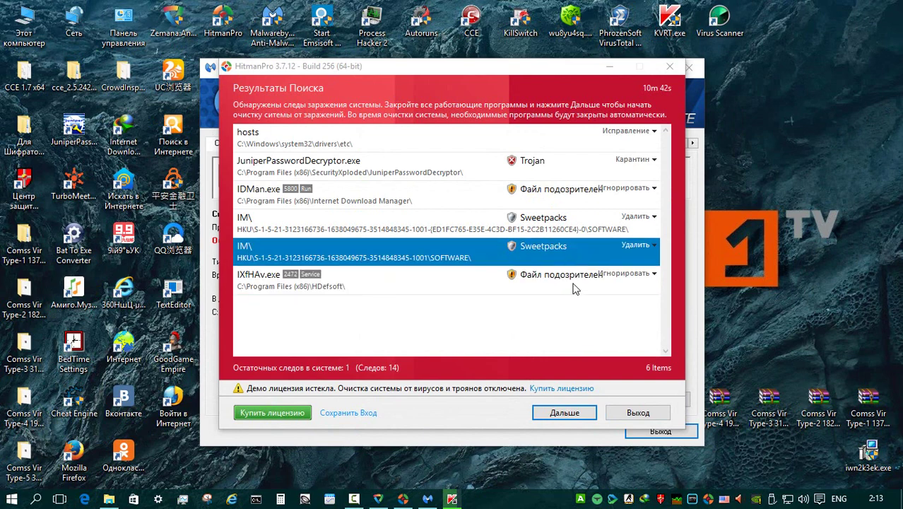
pyautogui.click(575, 286)
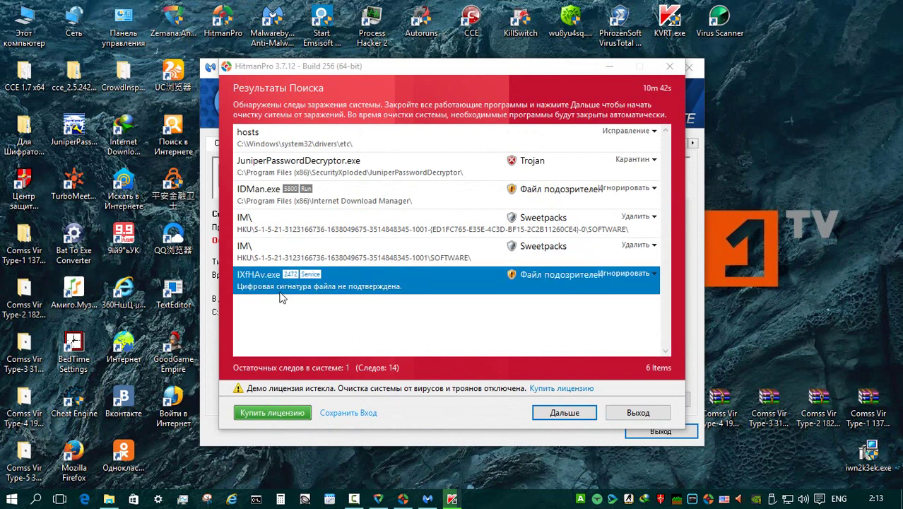
pyautogui.click(655, 273)
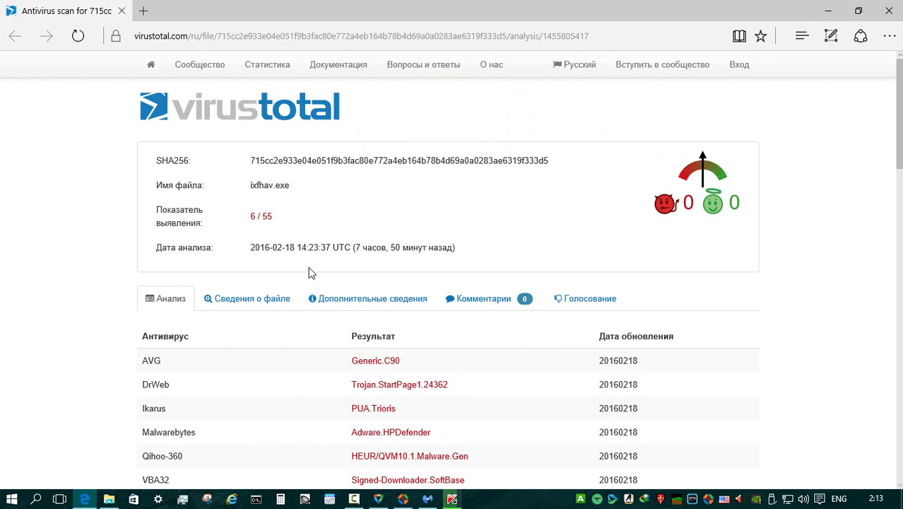
pyautogui.scroll(-2, 258, 276)
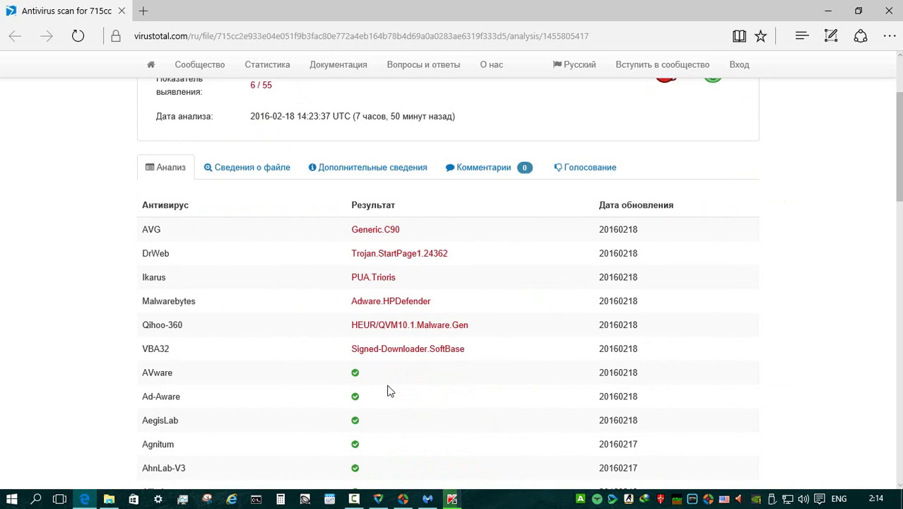
pyautogui.scroll(2, 754, 358)
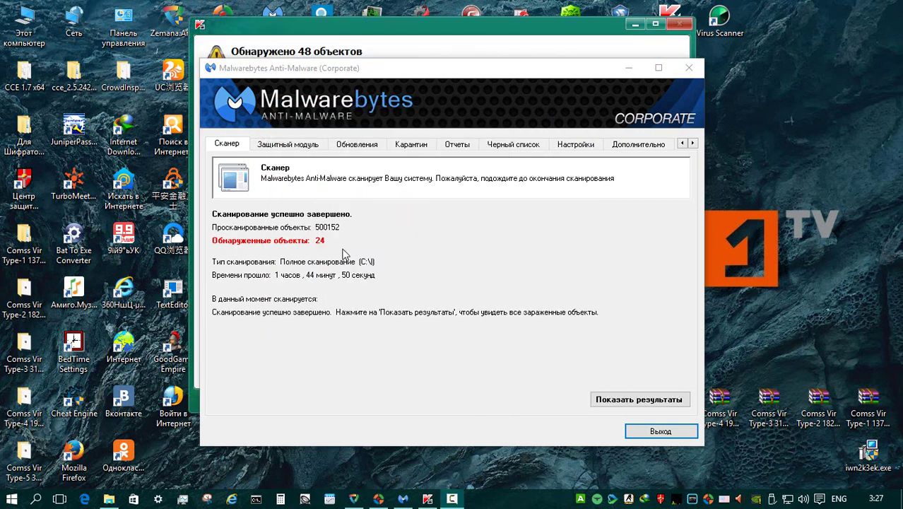
# Step: Show the Malwarebytes scan results in a maximized window, sort them by category (Категория), and widen the type (Тип) column
pyautogui.click(620, 401)
pyautogui.click(658, 68)
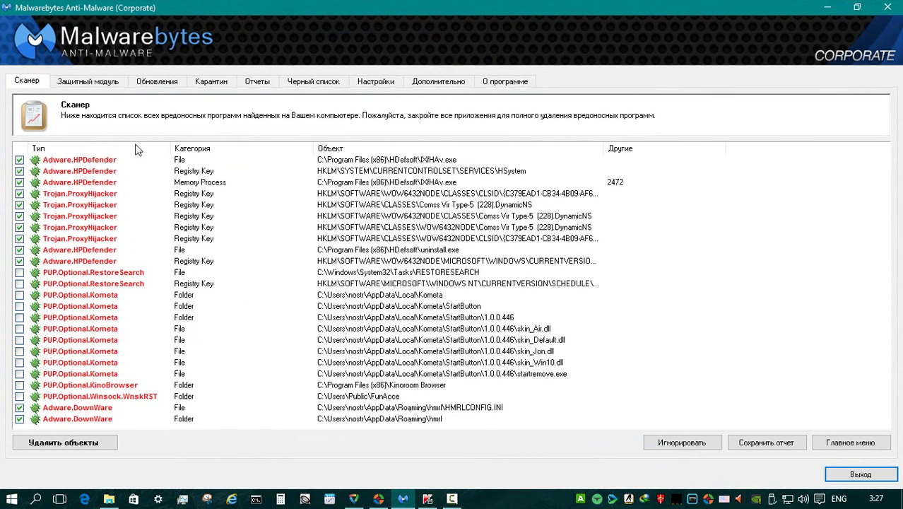
pyautogui.click(203, 148)
pyautogui.moveTo(204, 147); pyautogui.dragTo(236, 149)
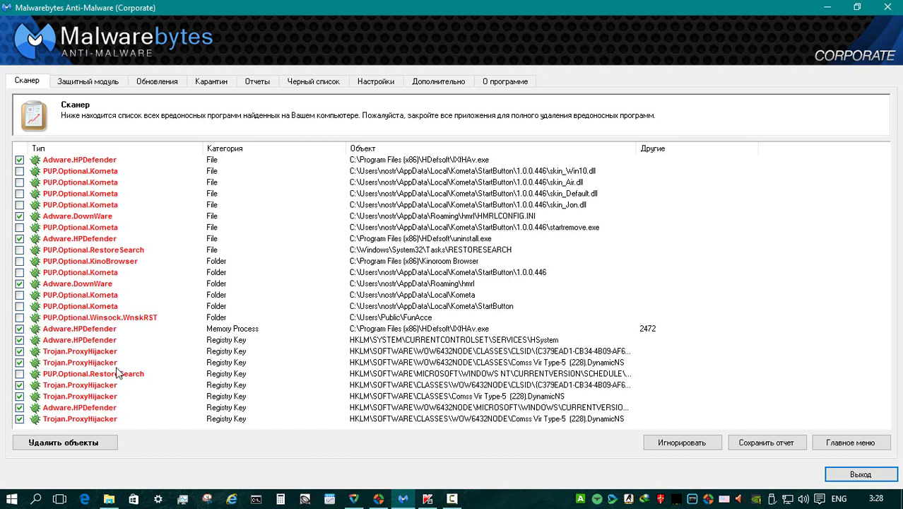
# Step: Switch to Kaspersky Virus Removal Tool, look through its detected objects to the end of the list, and set their actions to the defaults (По умолчанию)
pyautogui.click(254, 329)
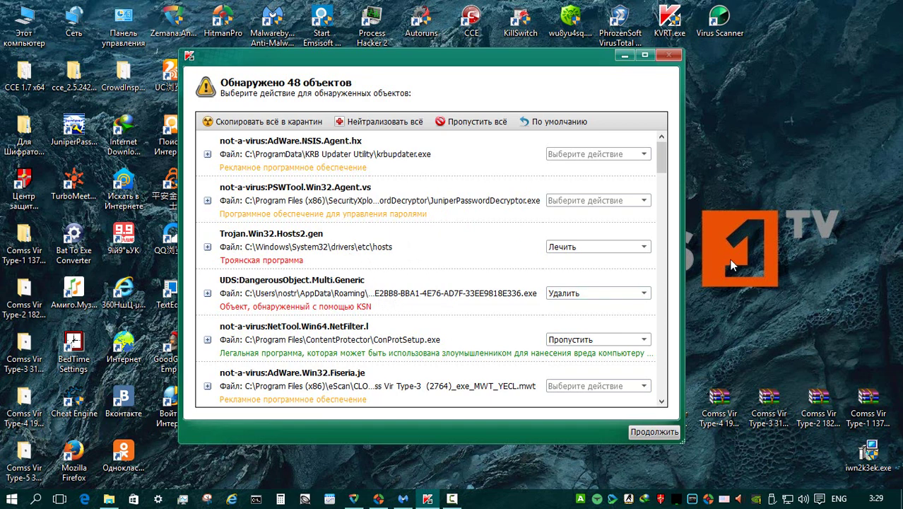
pyautogui.moveTo(662, 156); pyautogui.dragTo(396, 185)
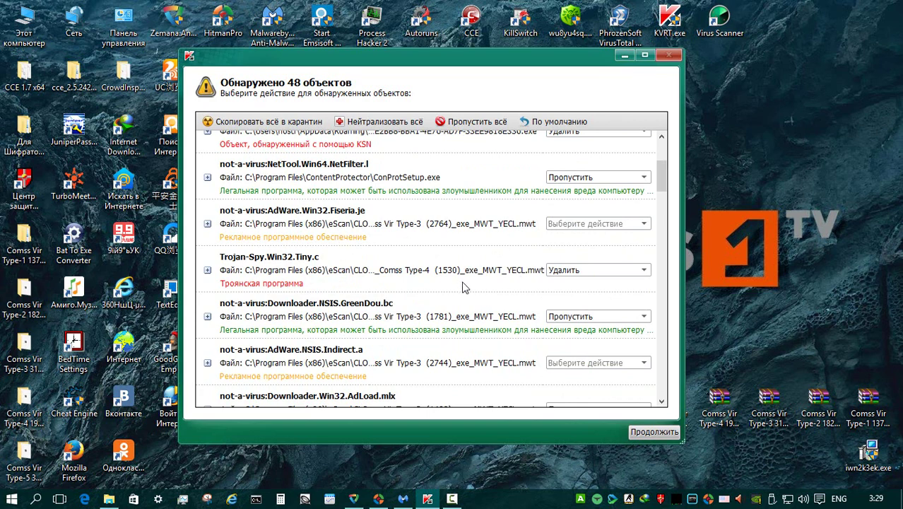
pyautogui.scroll(-10, 464, 287)
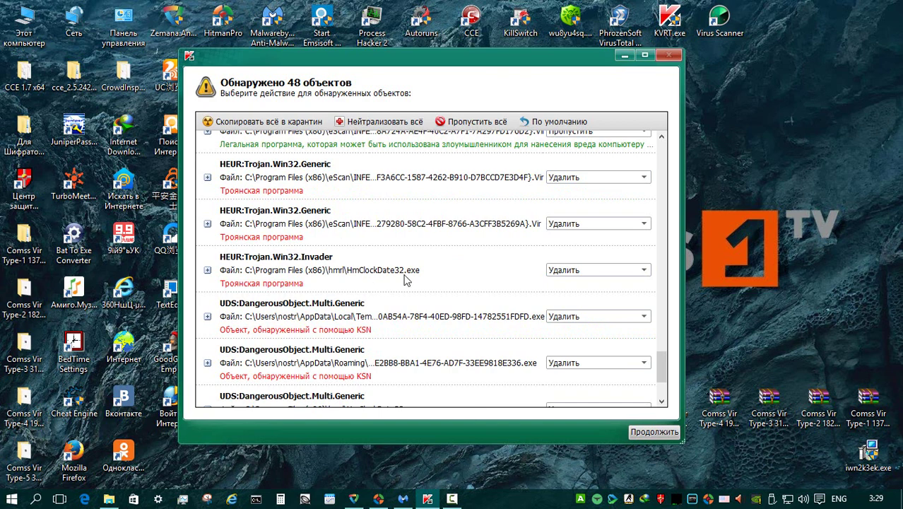
pyautogui.scroll(-3, 432, 288)
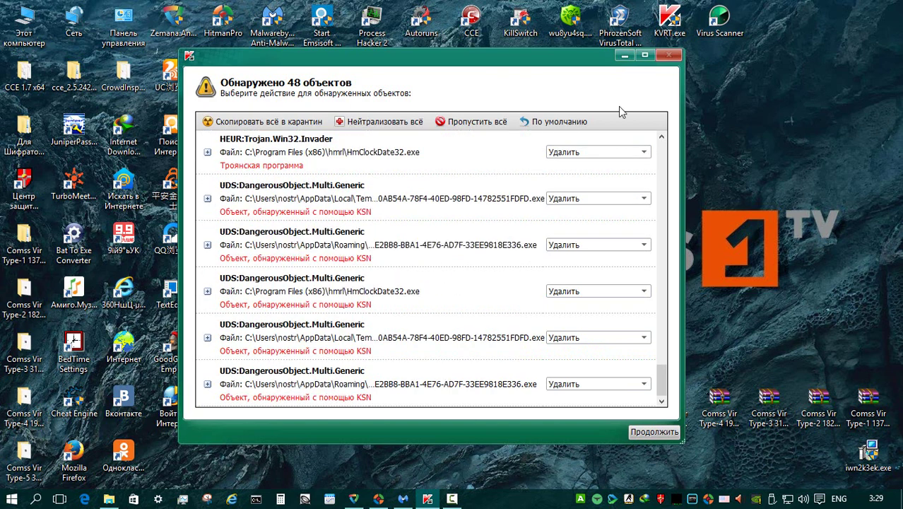
pyautogui.click(566, 123)
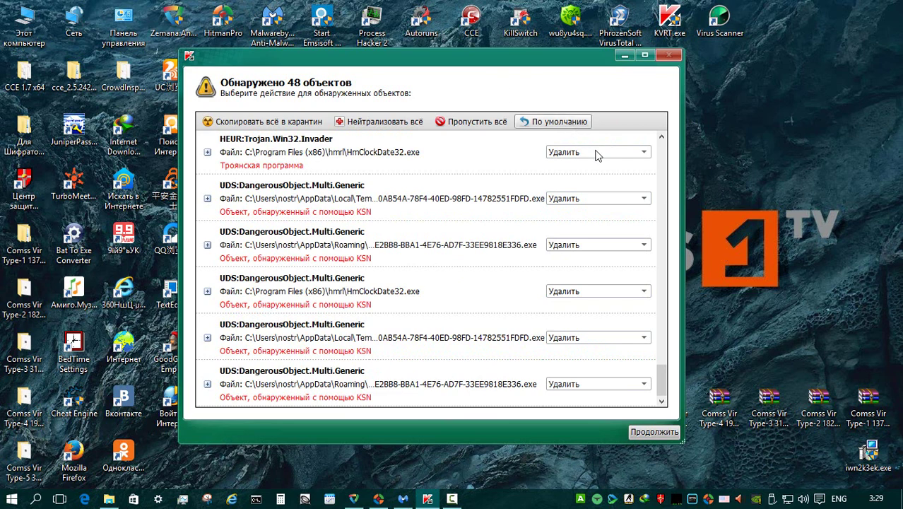
pyautogui.scroll(5, 595, 154)
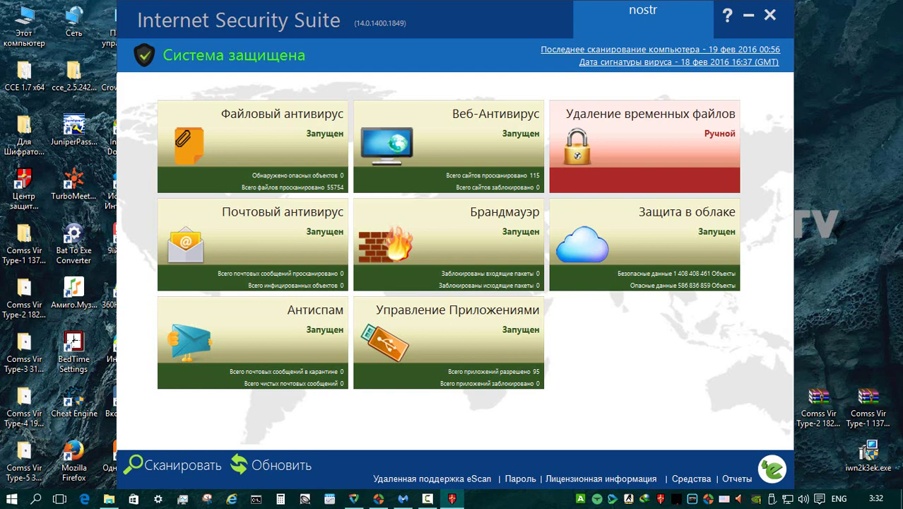
# Step: Close the eScan Internet Security Suite window
pyautogui.hotkey('alt', 'F4')
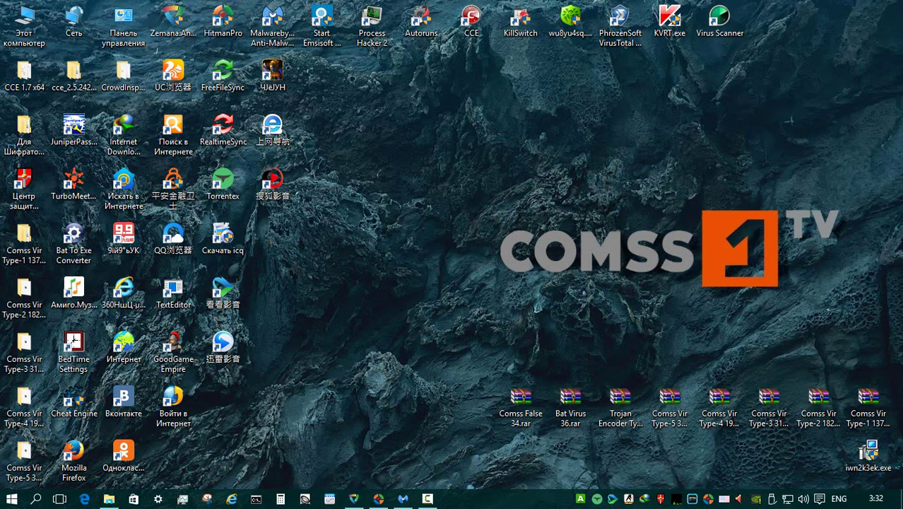